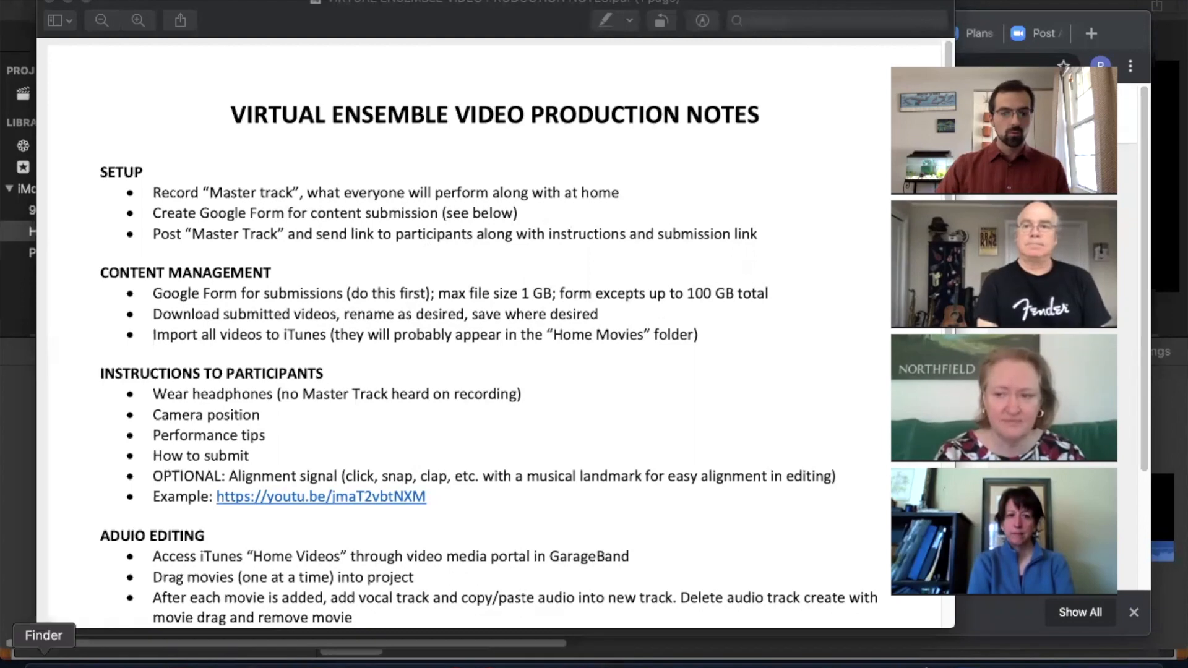
Step: Switch to Chrome and open the "Homeward Bound" Video Submission form from My Drive in Google Drive
left_click(183, 659)
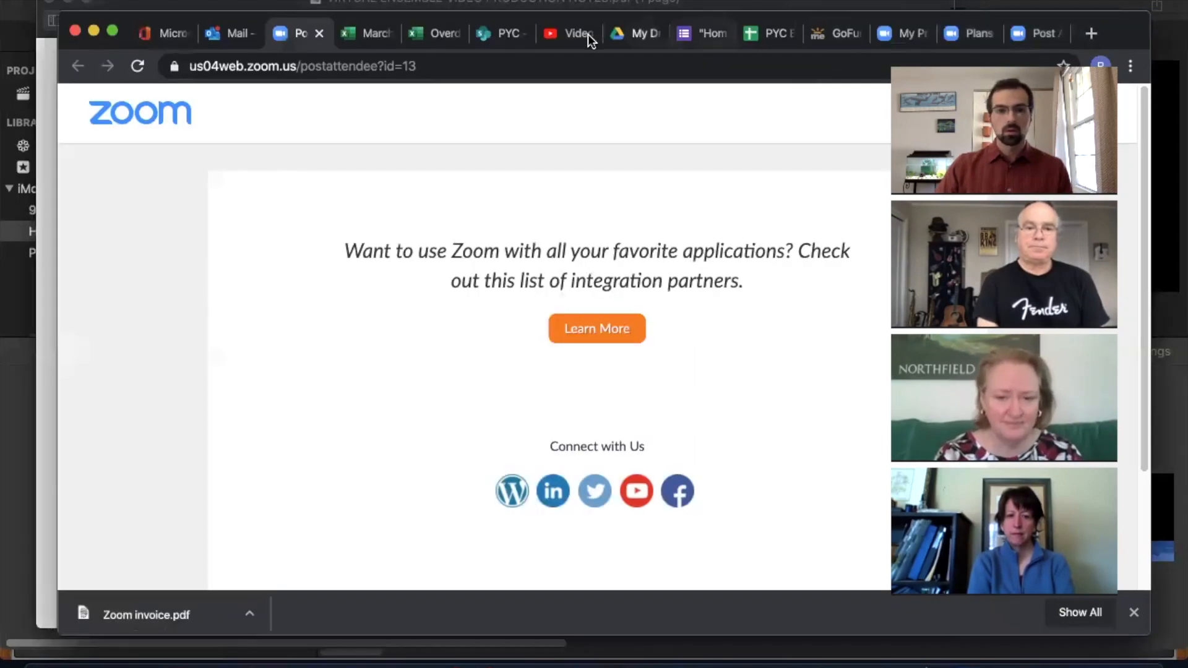
left_click(615, 32)
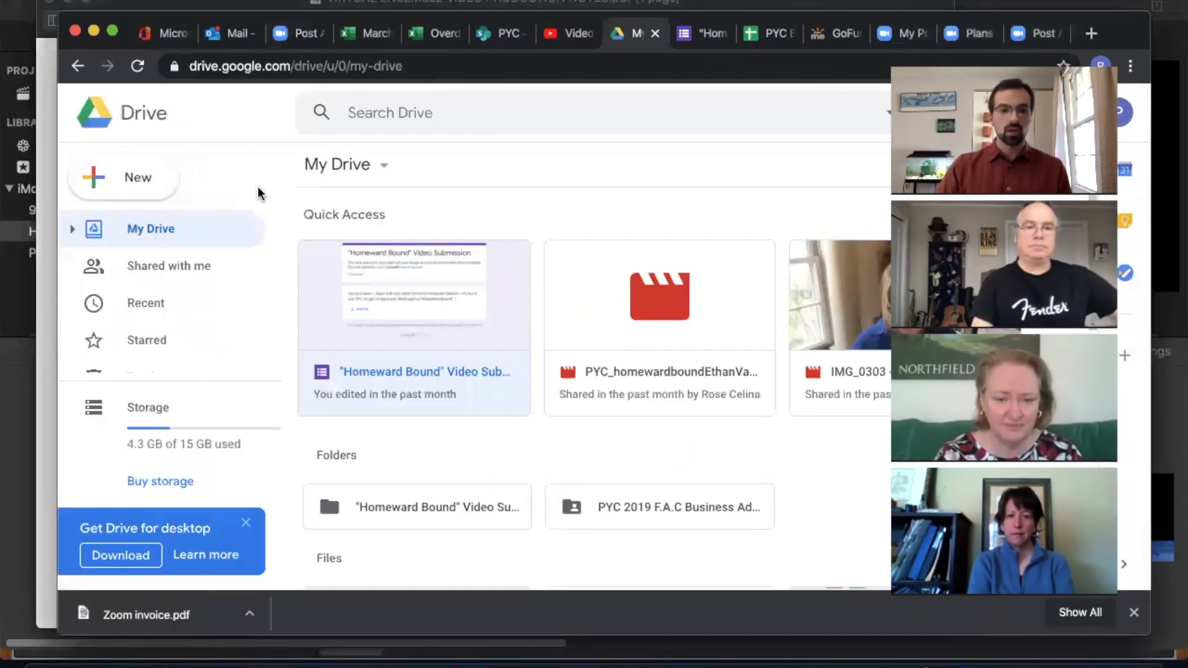
left_click(151, 178)
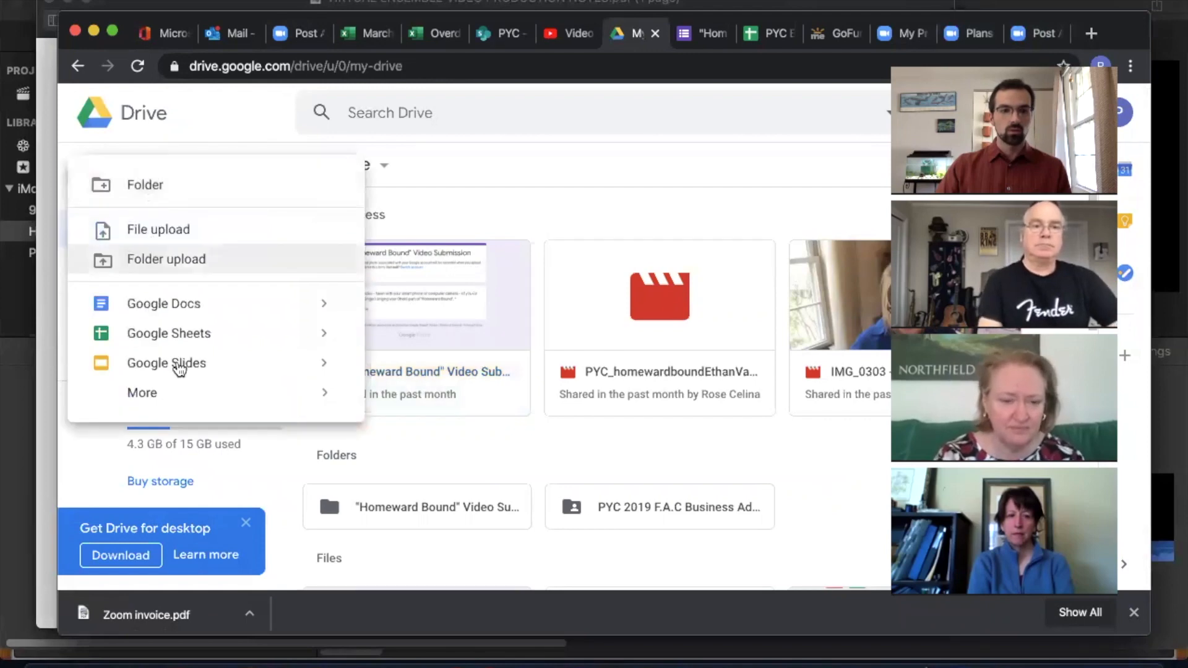
mouse_move(164, 396)
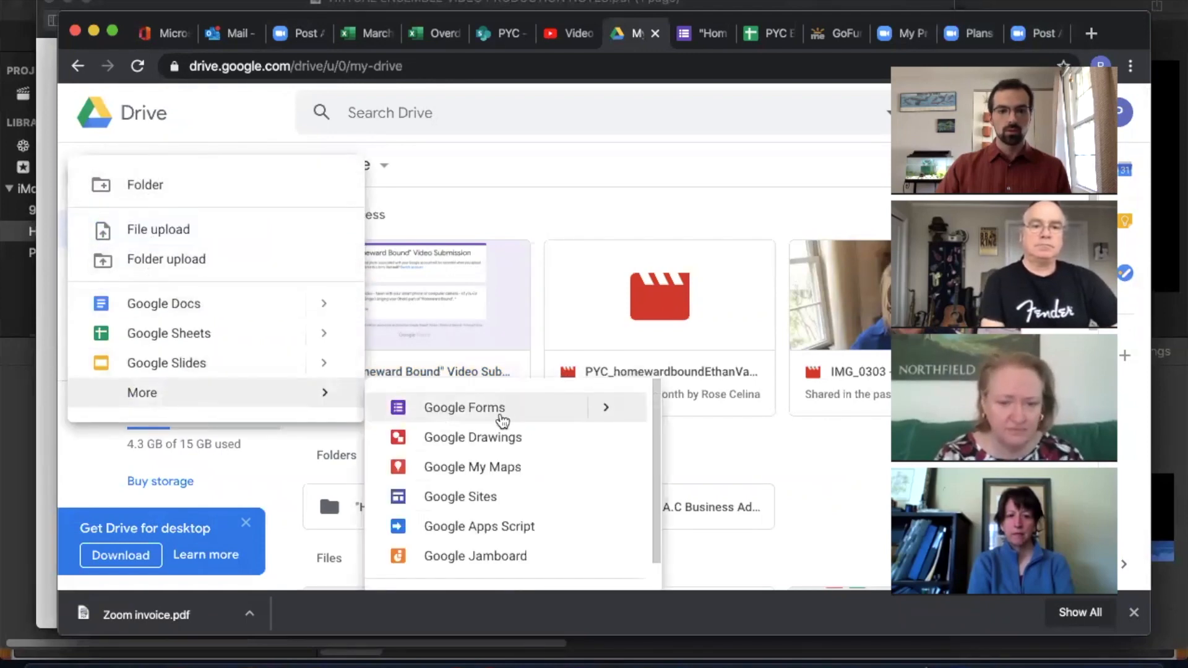
left_click(456, 276)
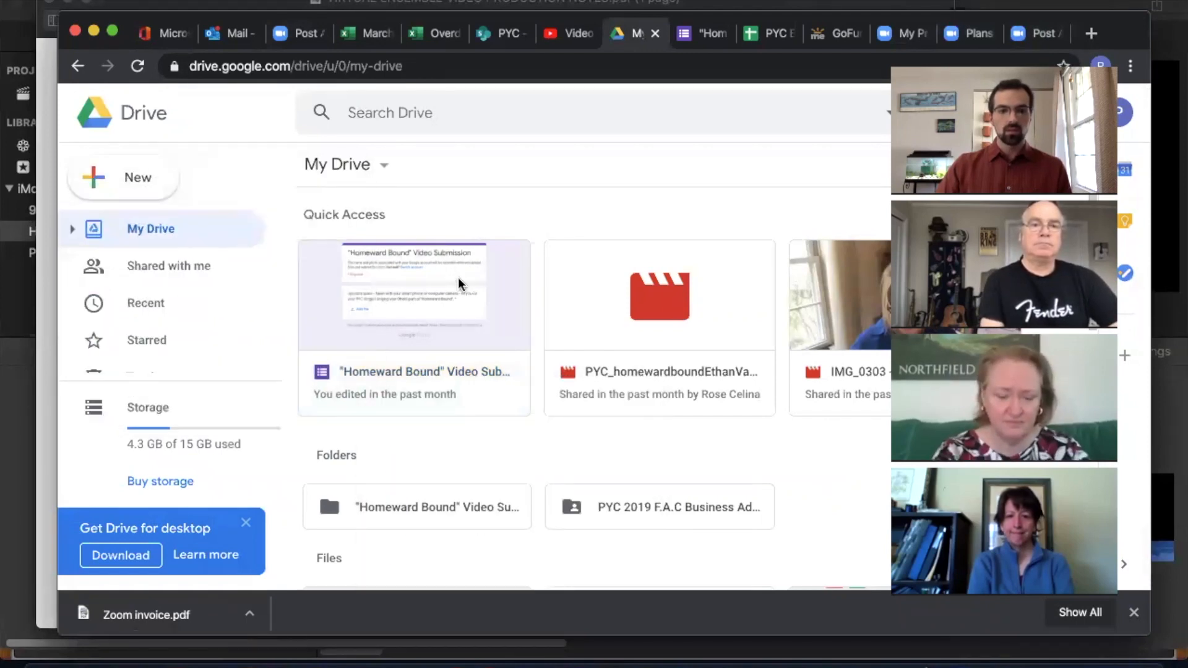
double_click(456, 277)
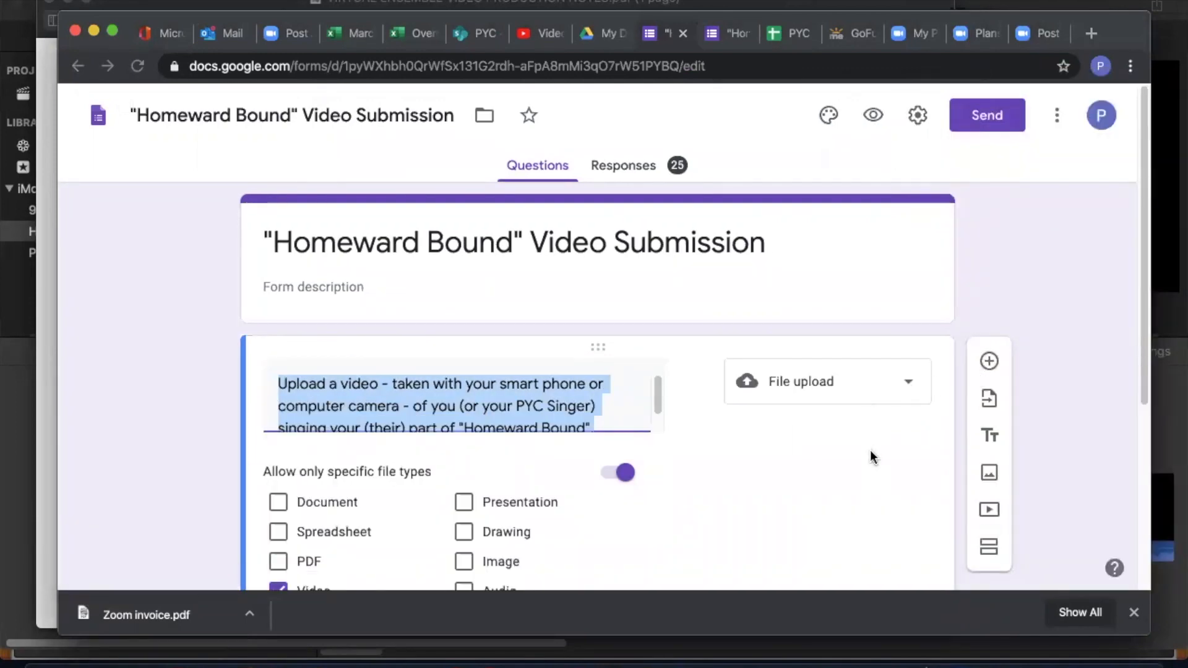
Step: Examine the video upload question's wording, allowed file types, maximum number of files and maximum file size
scroll(869, 452, "down", 5)
scroll(870, 454, "up", 4)
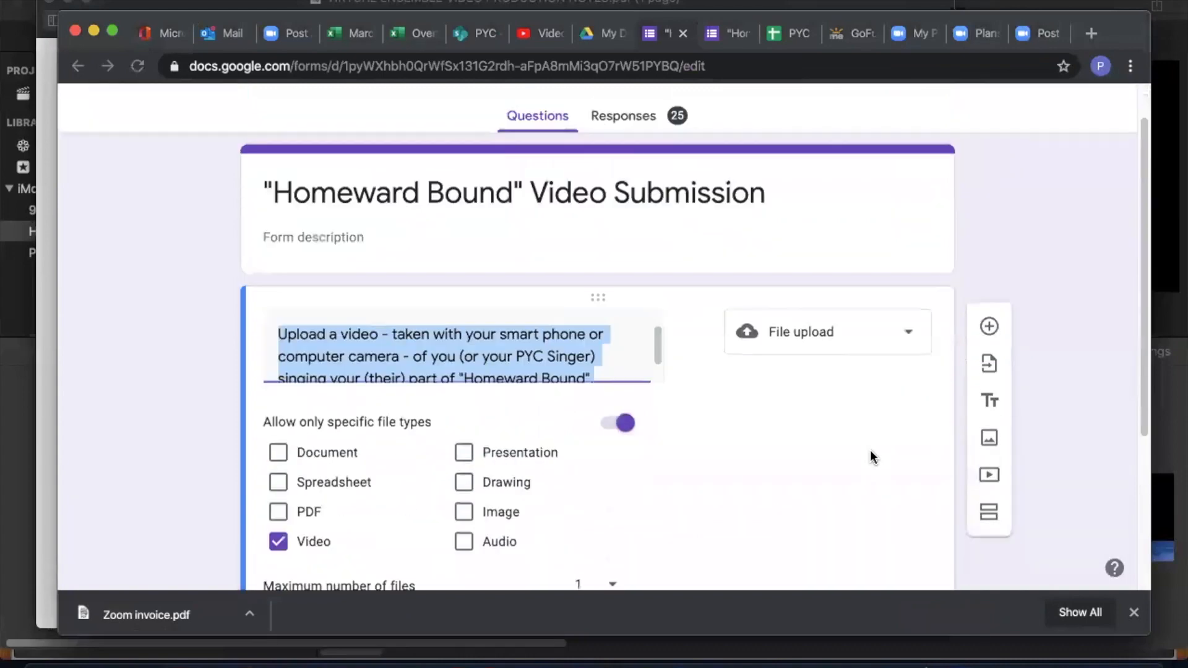
scroll(869, 454, "down", 1)
left_click(323, 255)
scroll(372, 272, "down", 1)
scroll(402, 275, "up", 1)
scroll(453, 278, "down", 1)
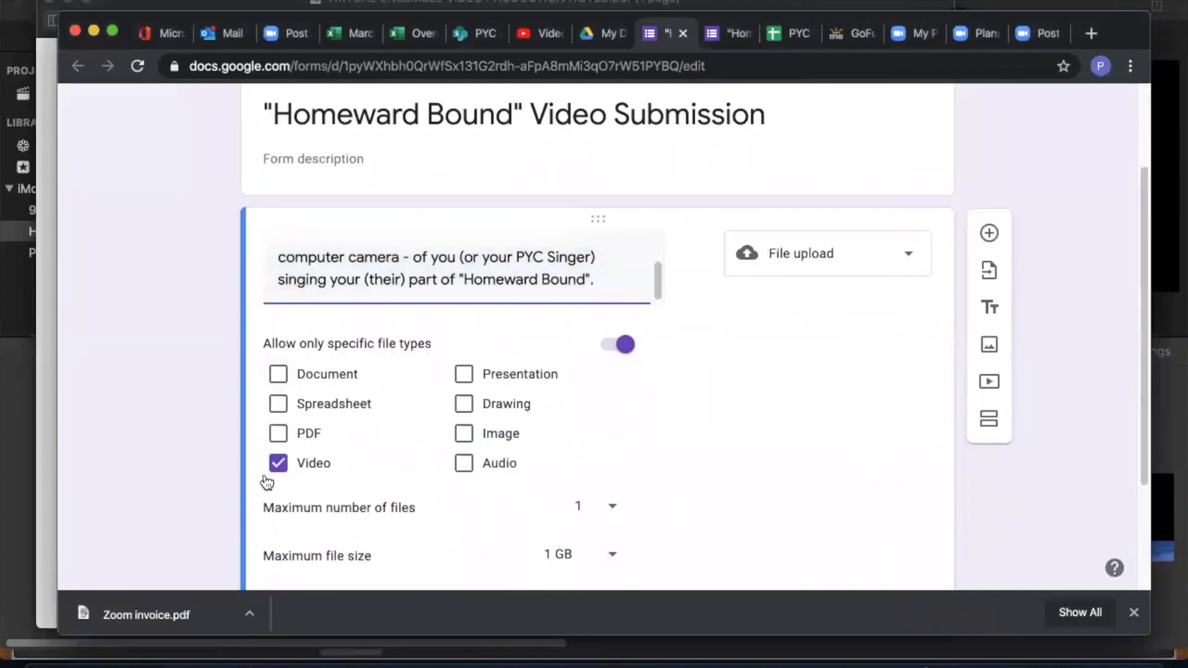
scroll(722, 485, "down", 1)
scroll(724, 490, "down", 1)
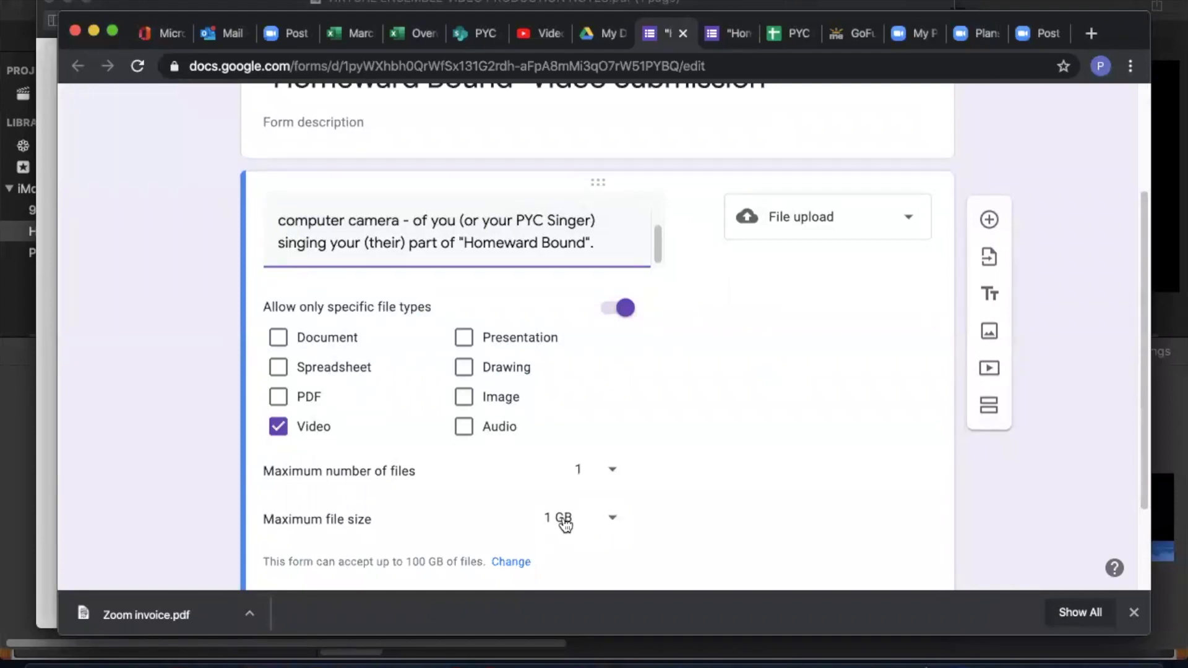
scroll(692, 500, "down", 2)
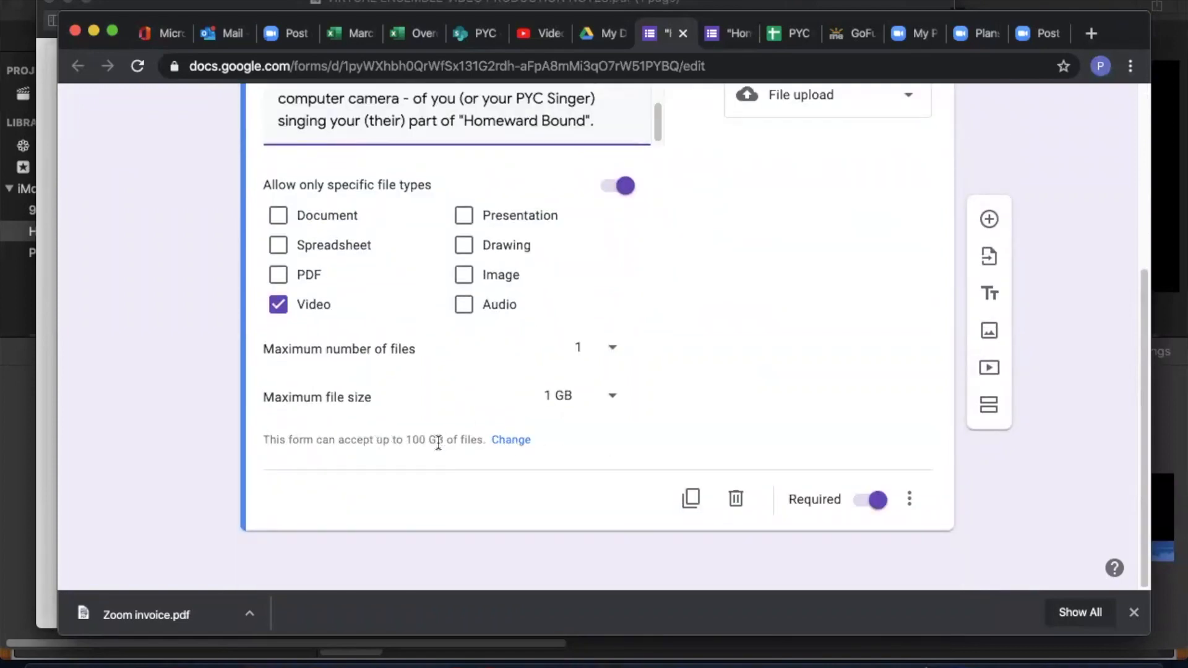
Step: Check the options for the form's maximum size of all files uploaded, choose 100 GB, and close the settings without saving
left_click(502, 442)
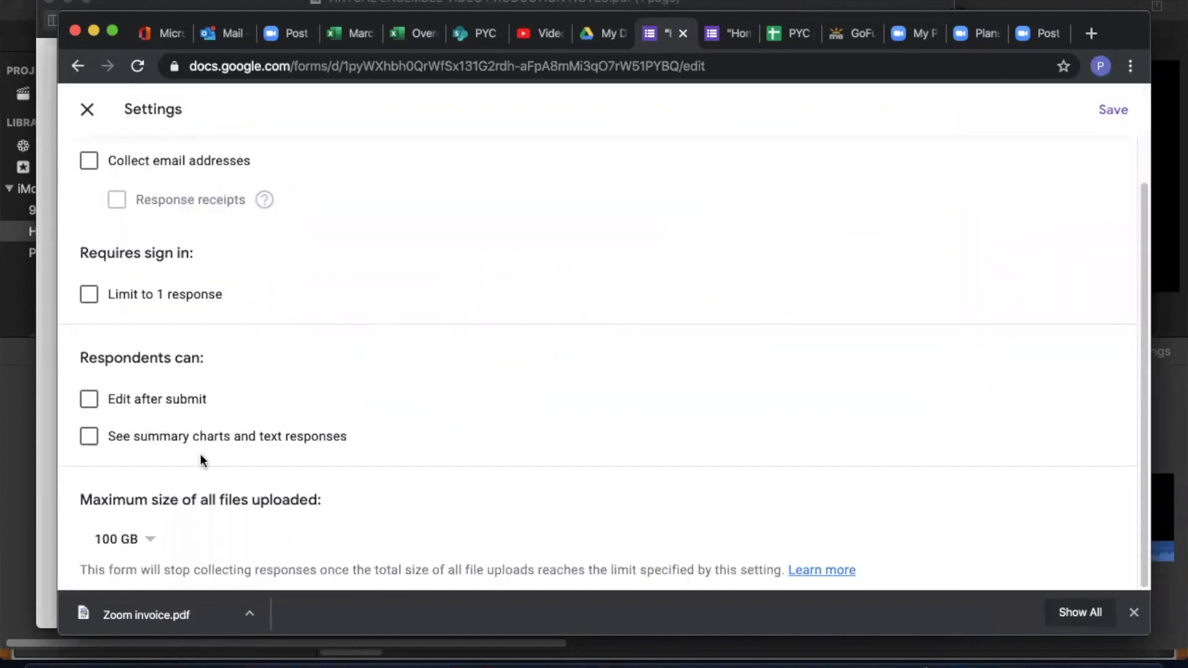
left_click(137, 539)
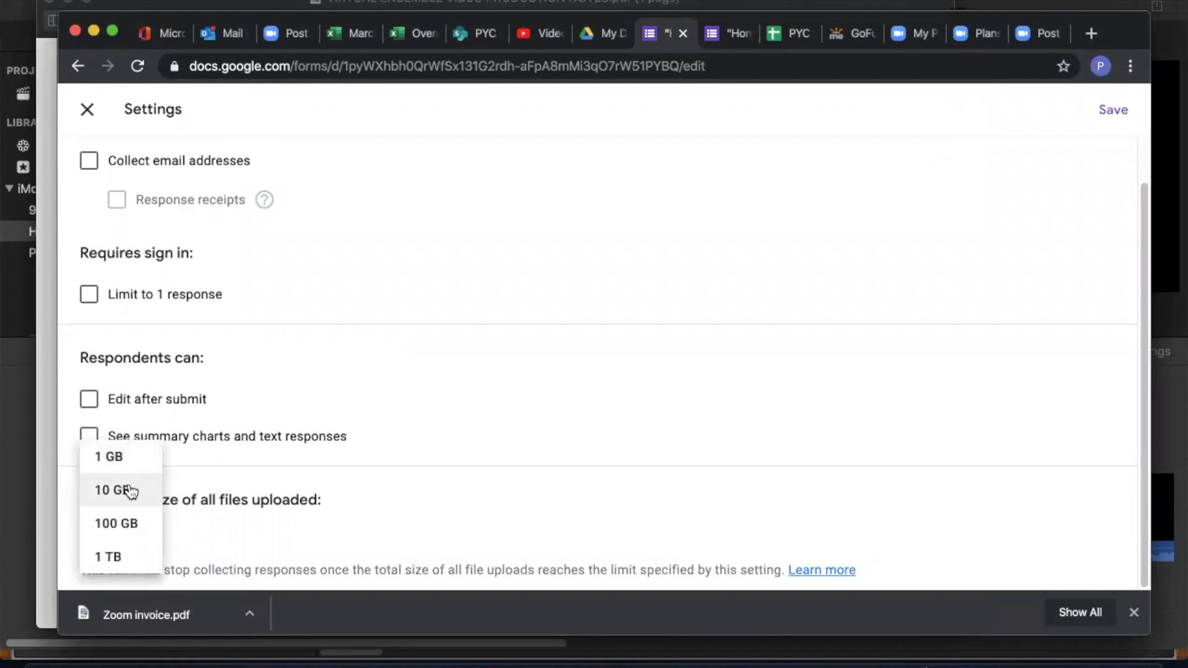
left_click(124, 524)
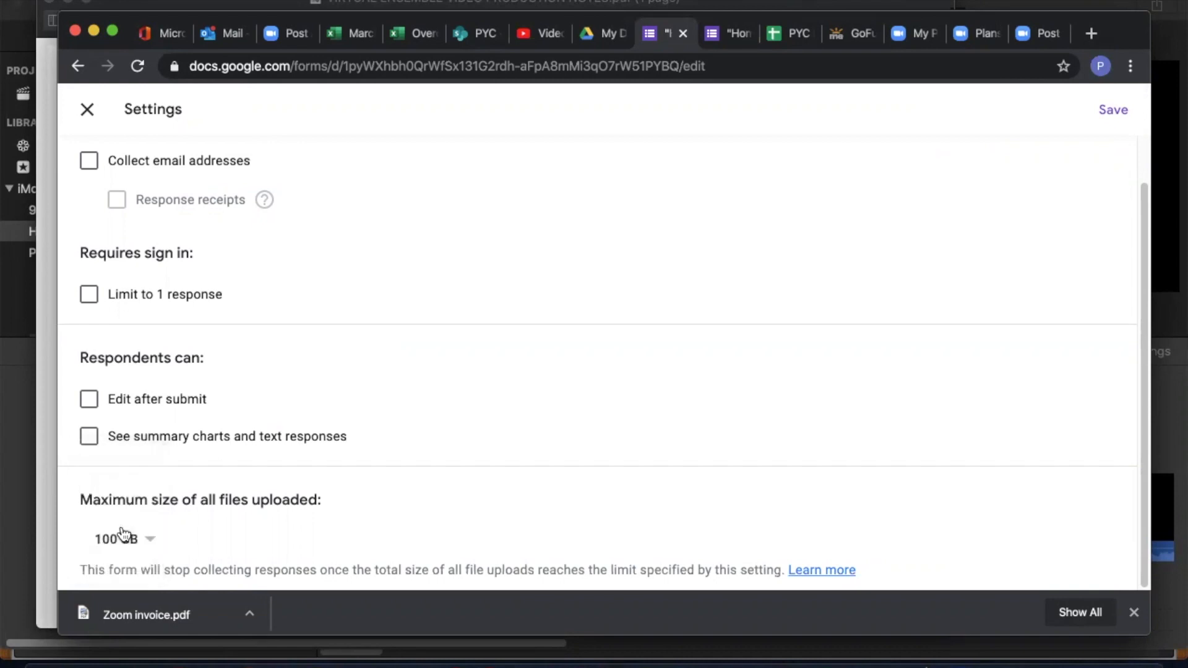
left_click(87, 109)
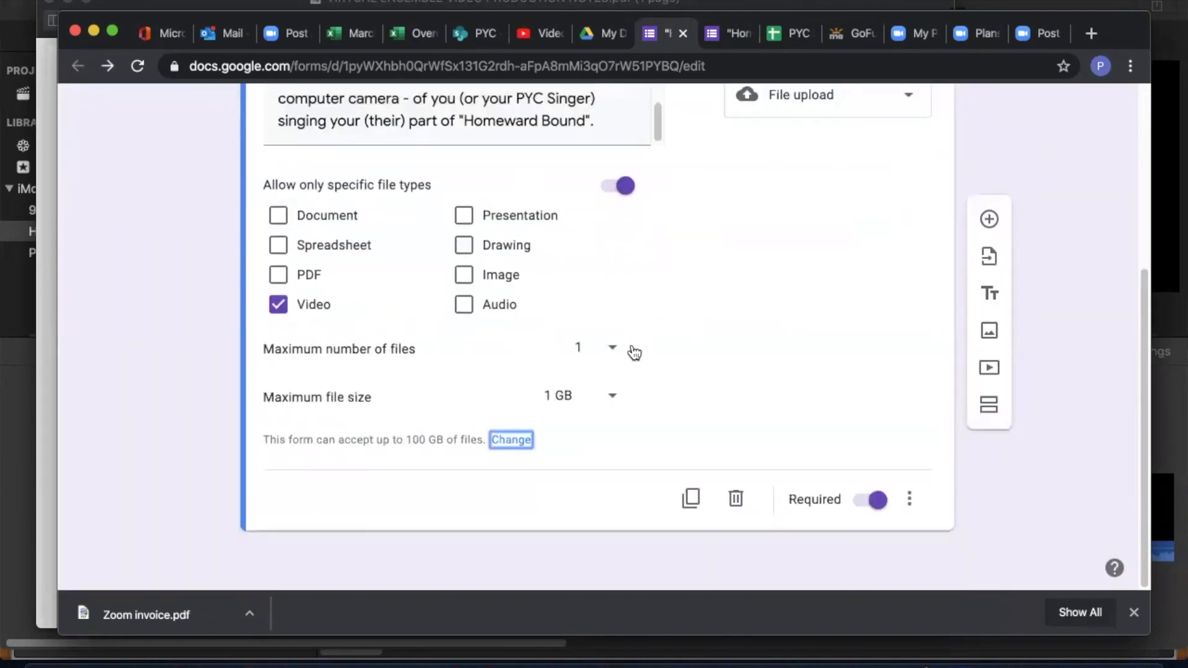
Step: Open the form's responses and look through the list of submitted video files
scroll(693, 337, "up", 3)
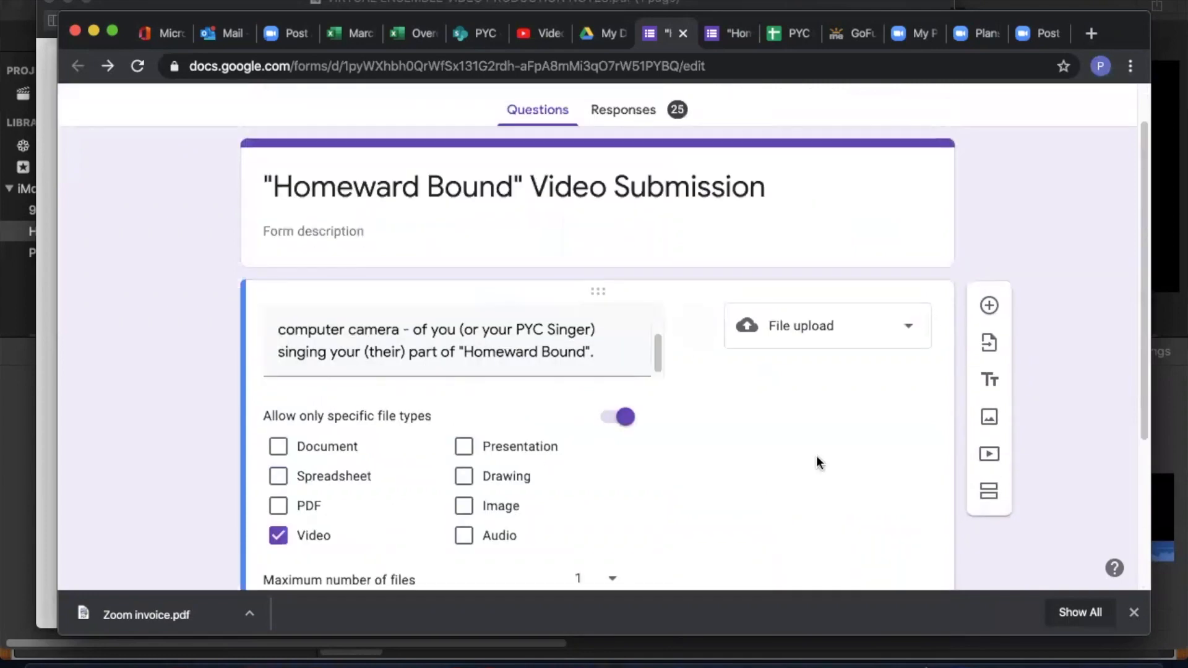
scroll(815, 455, "down", 1)
scroll(815, 461, "up", 2)
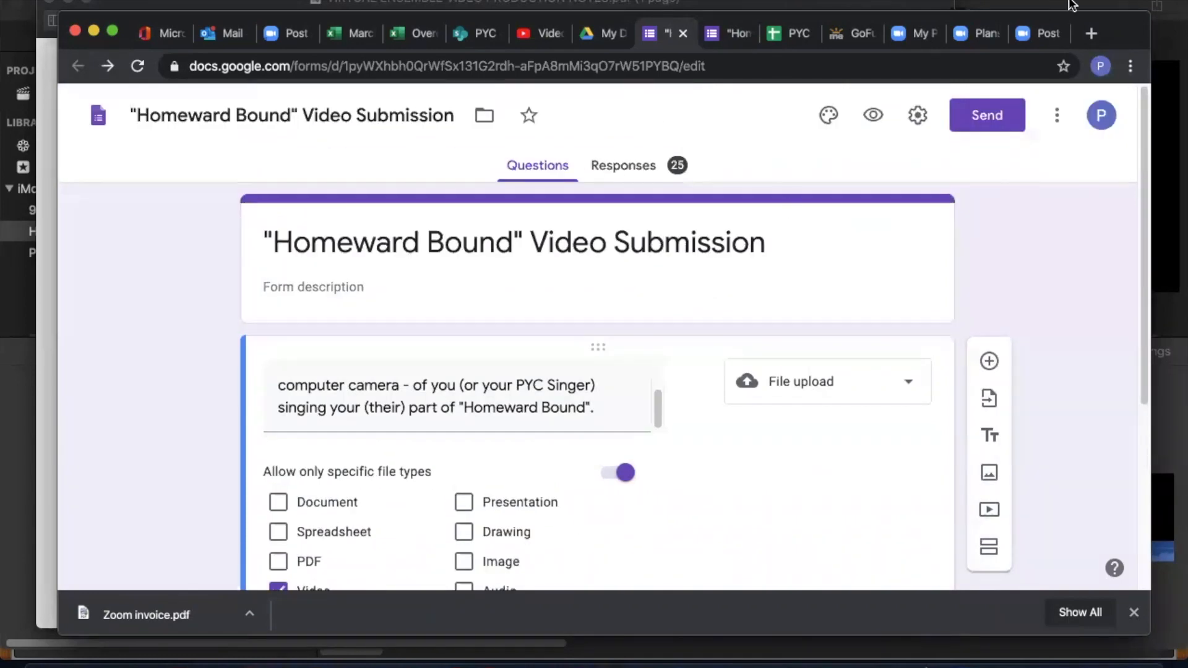
left_click(625, 167)
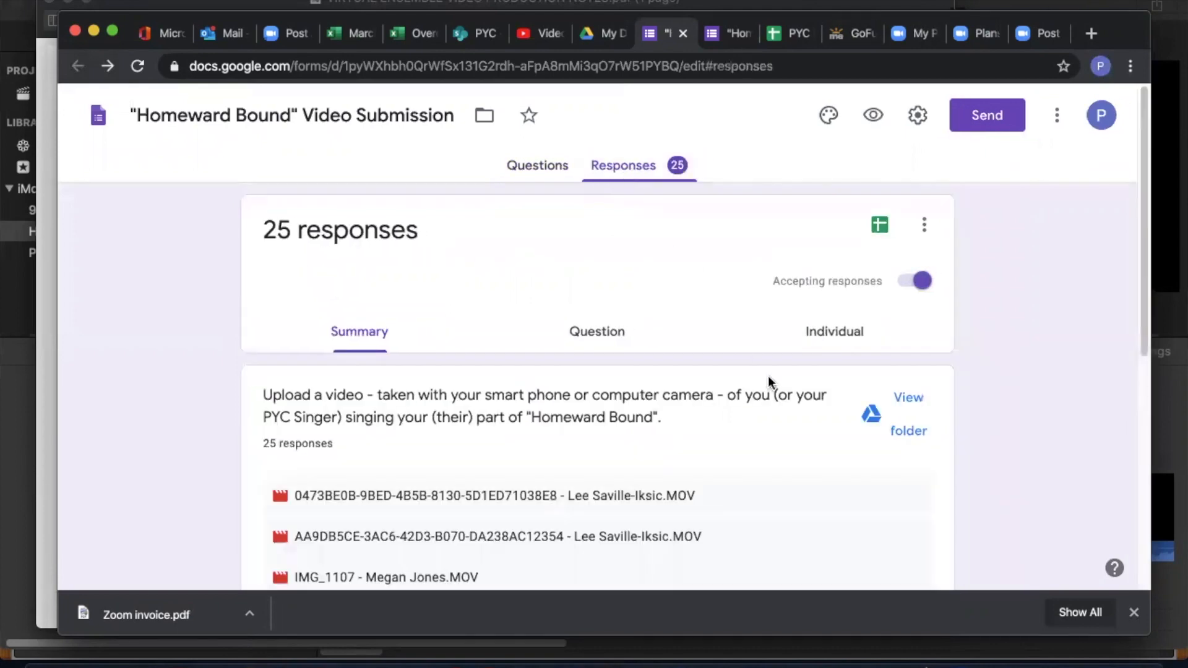
scroll(767, 377, "down", 6)
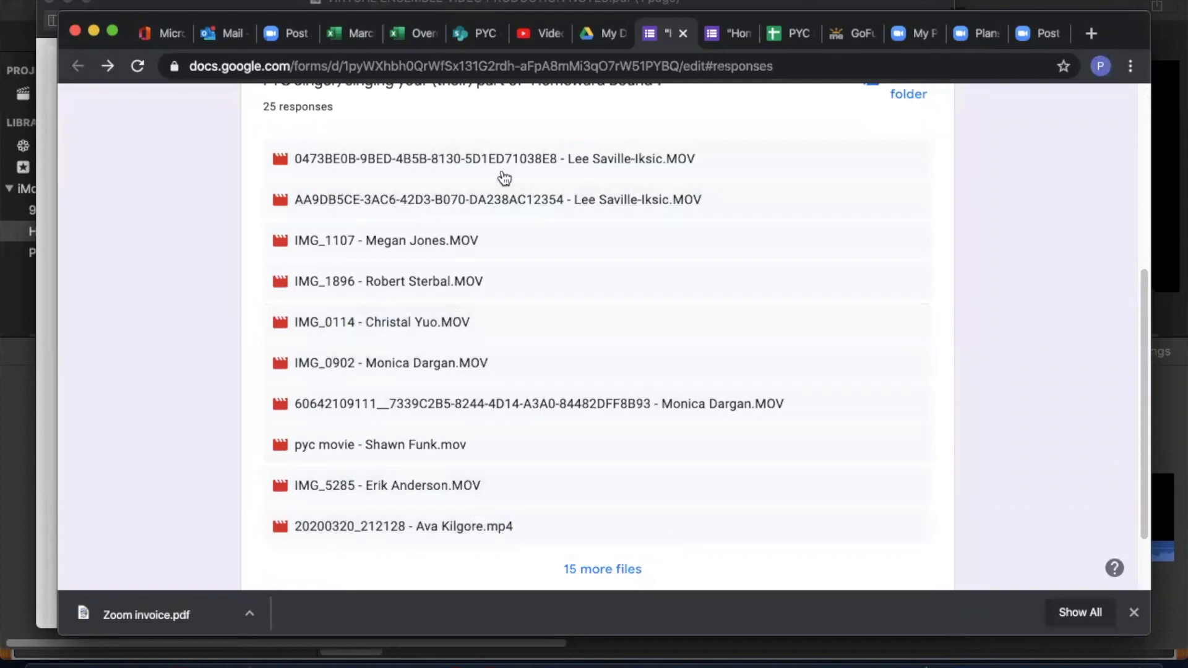
scroll(768, 259, "up", 4)
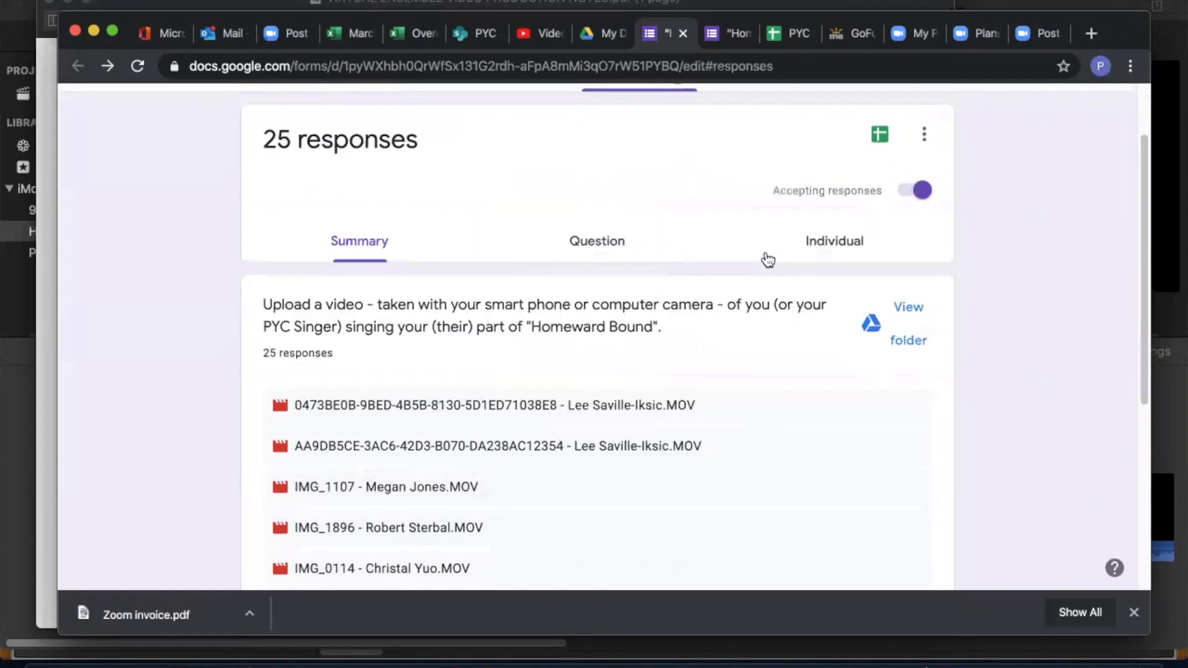
scroll(766, 225, "up", 2)
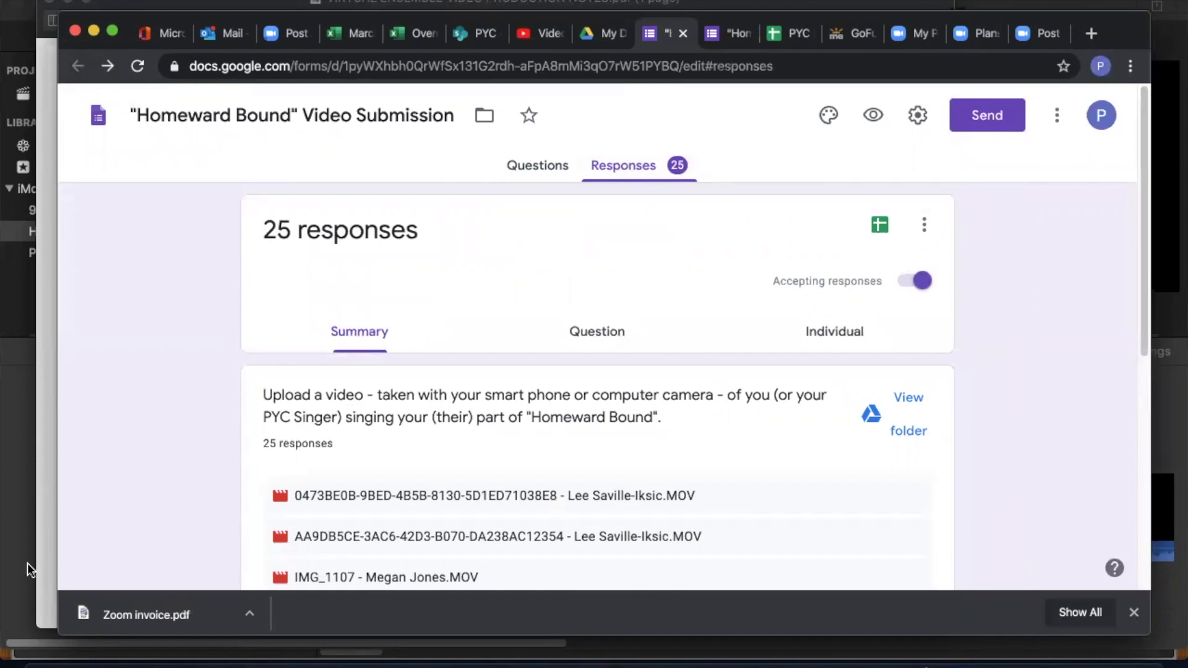
Step: Switch to Finder, open the Student Videos folder by way of the Desktop's Programming folder, and look through its numbered videos
left_click(43, 655)
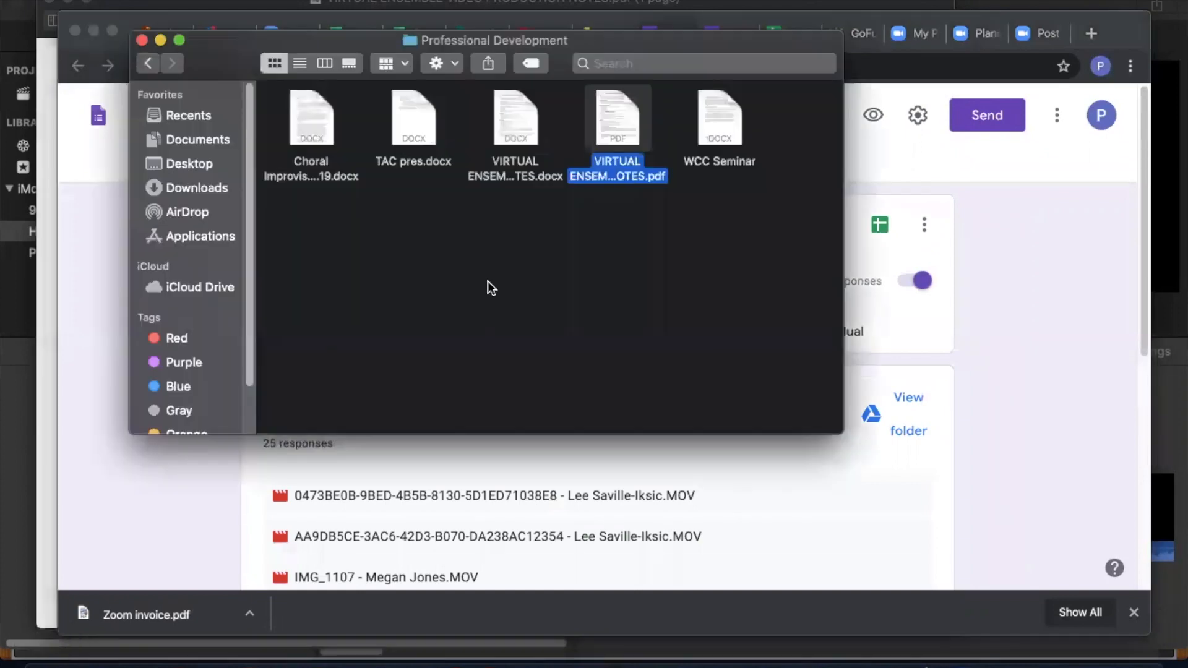
left_click(197, 164)
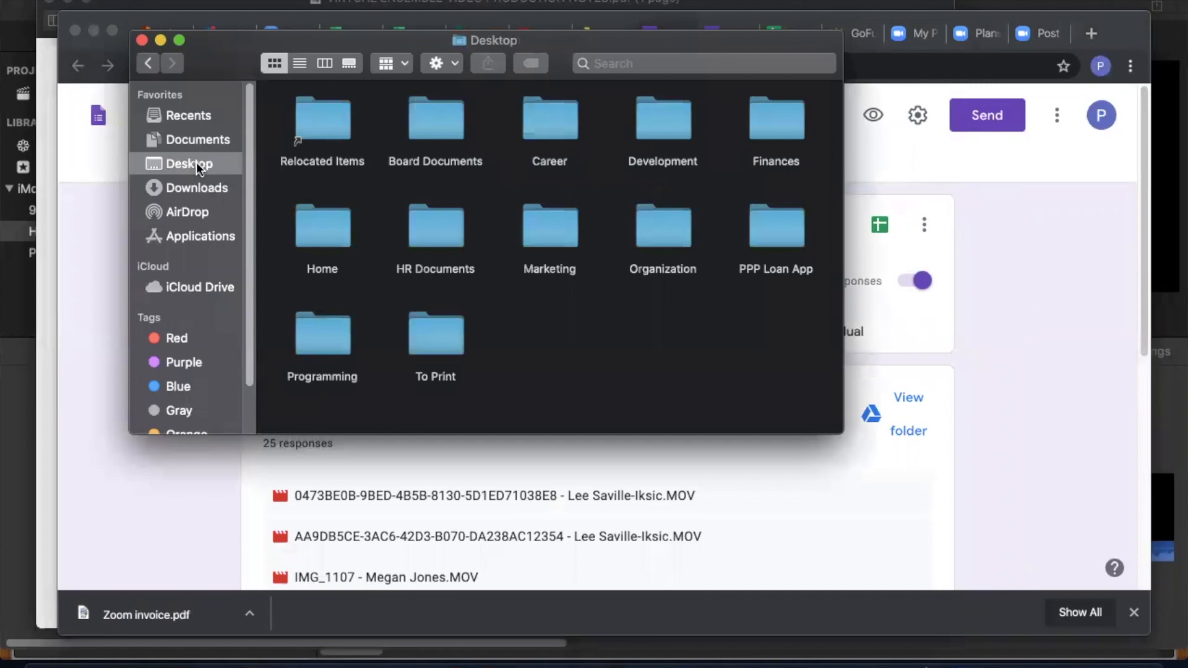
double_click(332, 340)
left_click(433, 354)
double_click(433, 353)
left_click(425, 235)
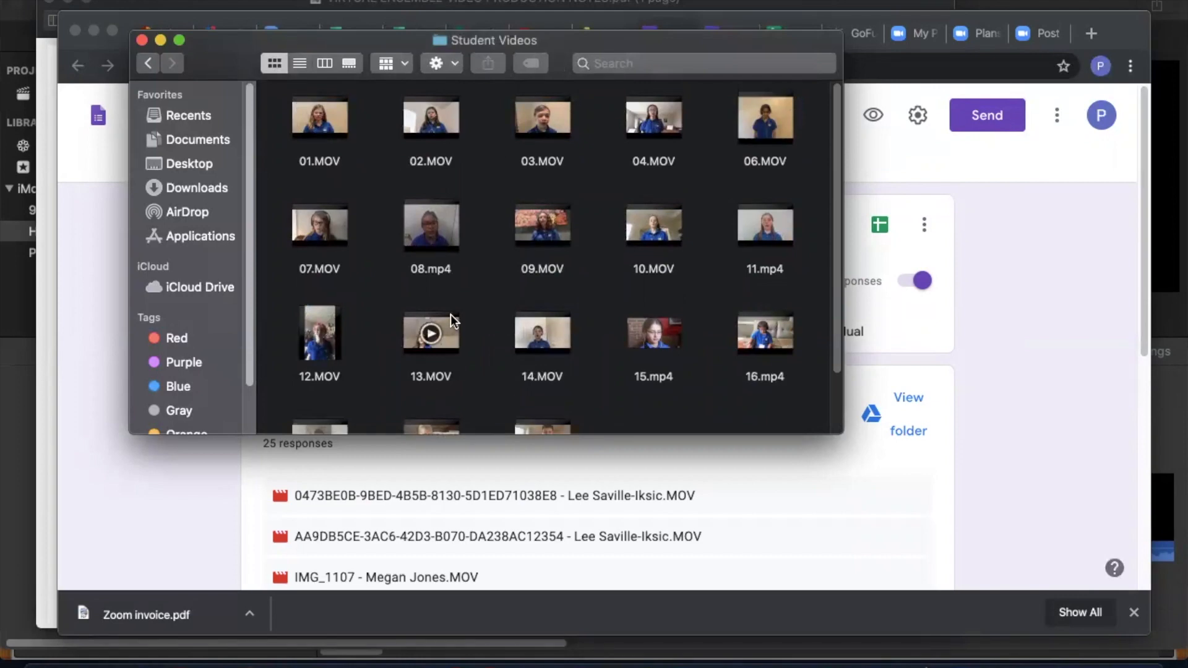
scroll(757, 383, "down", 3)
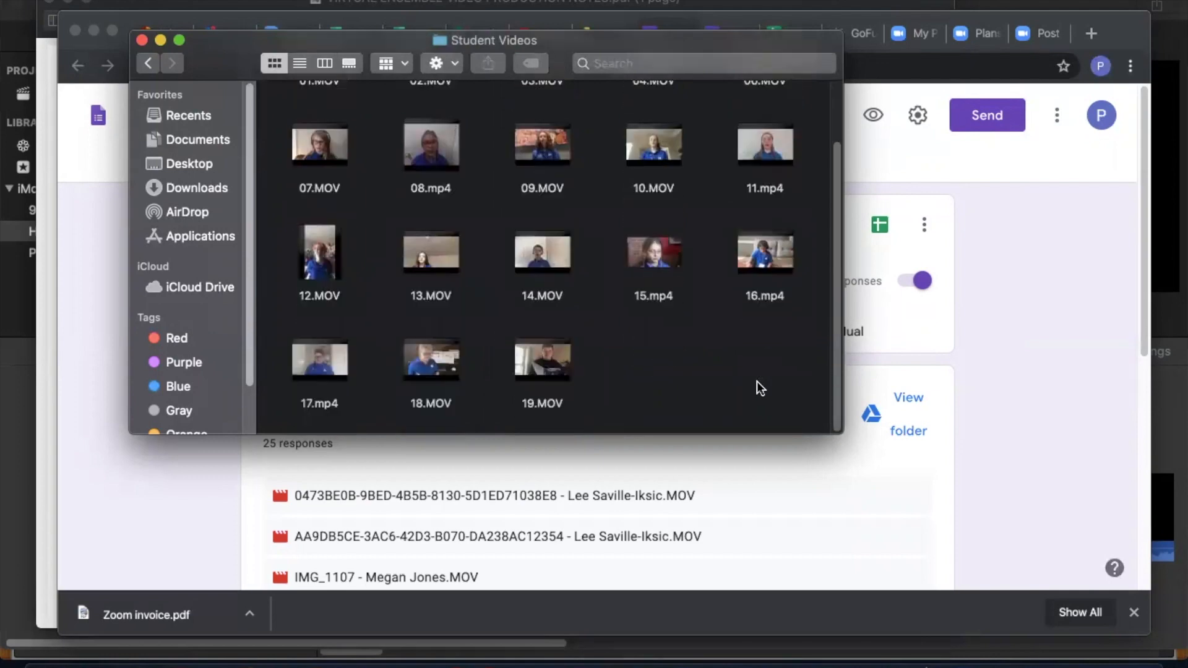
scroll(755, 381, "up", 3)
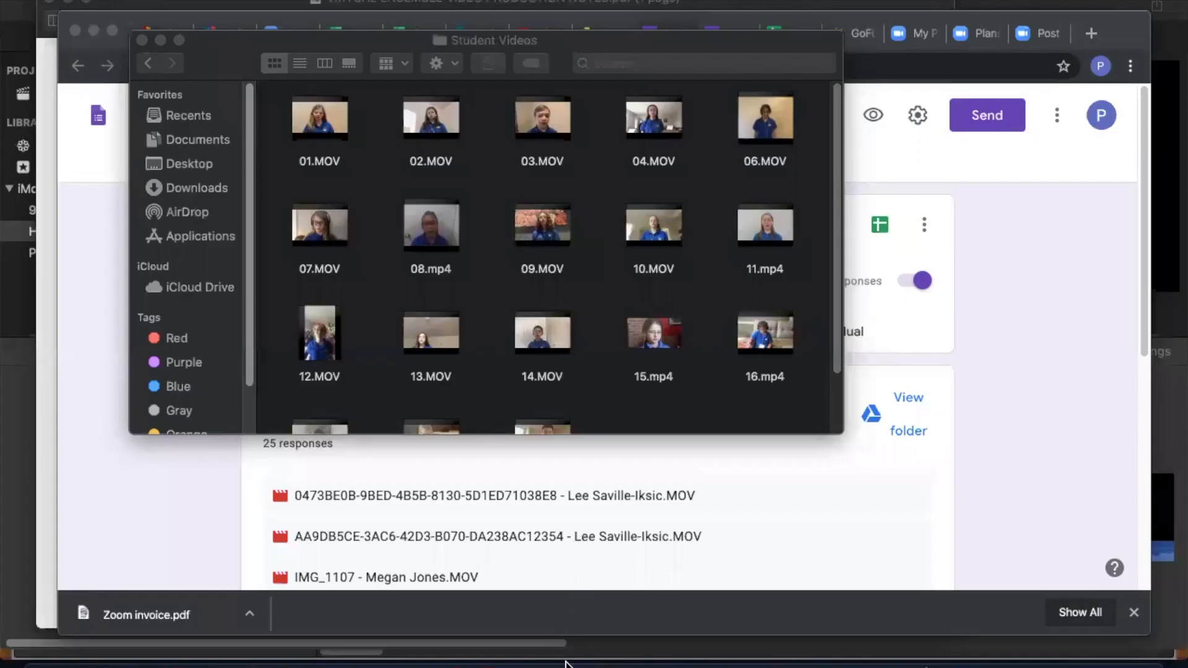
Step: Switch to Music and try to import the videos 01.MOV through 19.MOV from the Student Videos folder
left_click(544, 657)
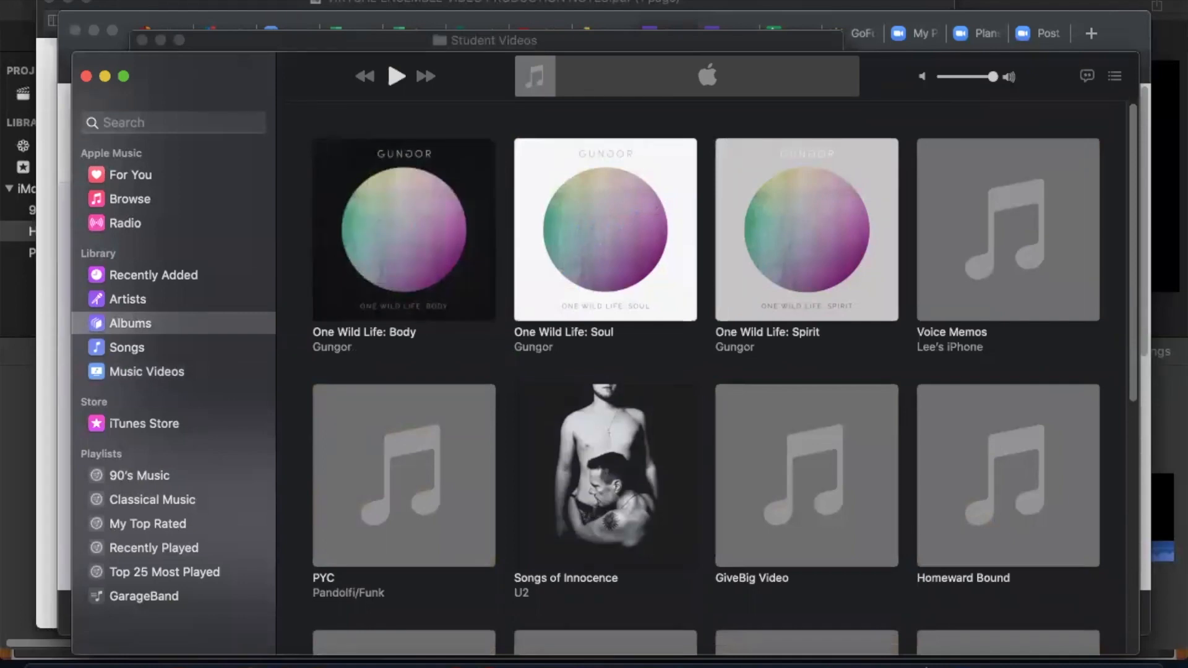
left_click(116, 0)
left_click(142, 78)
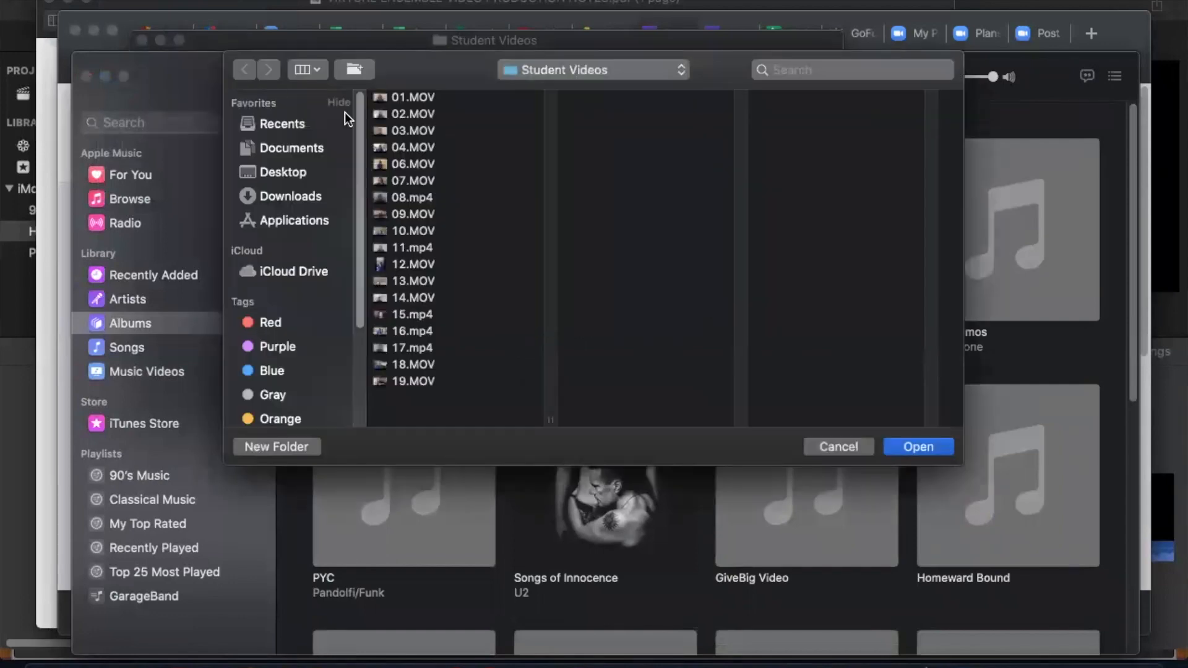
left_click(407, 96)
left_click(411, 380, "shift")
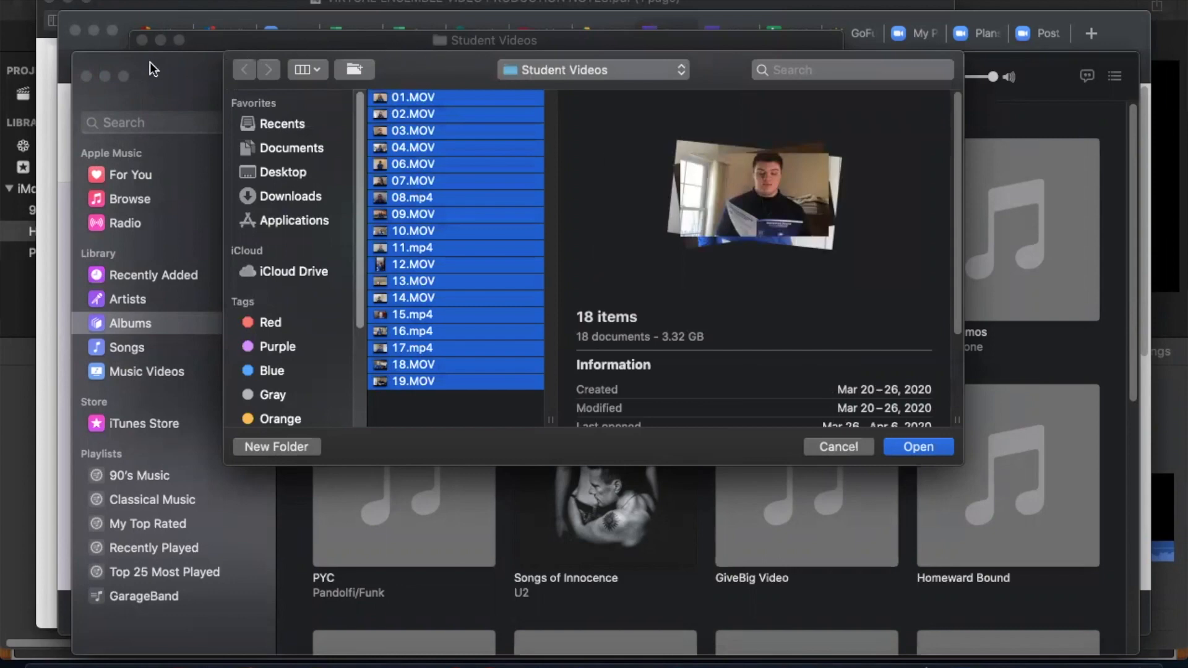
left_click(829, 440)
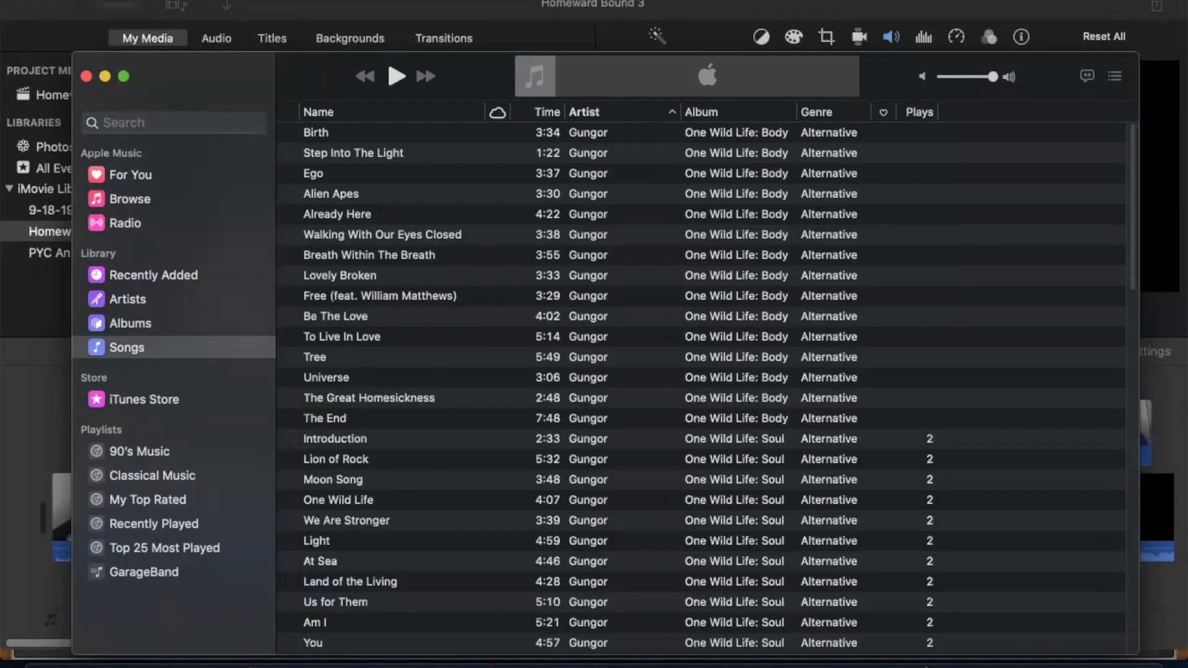
Step: Import the videos 01.MOV through 19.MOV from the Student Videos folder into the Music library and display the music videos
left_click(127, 0)
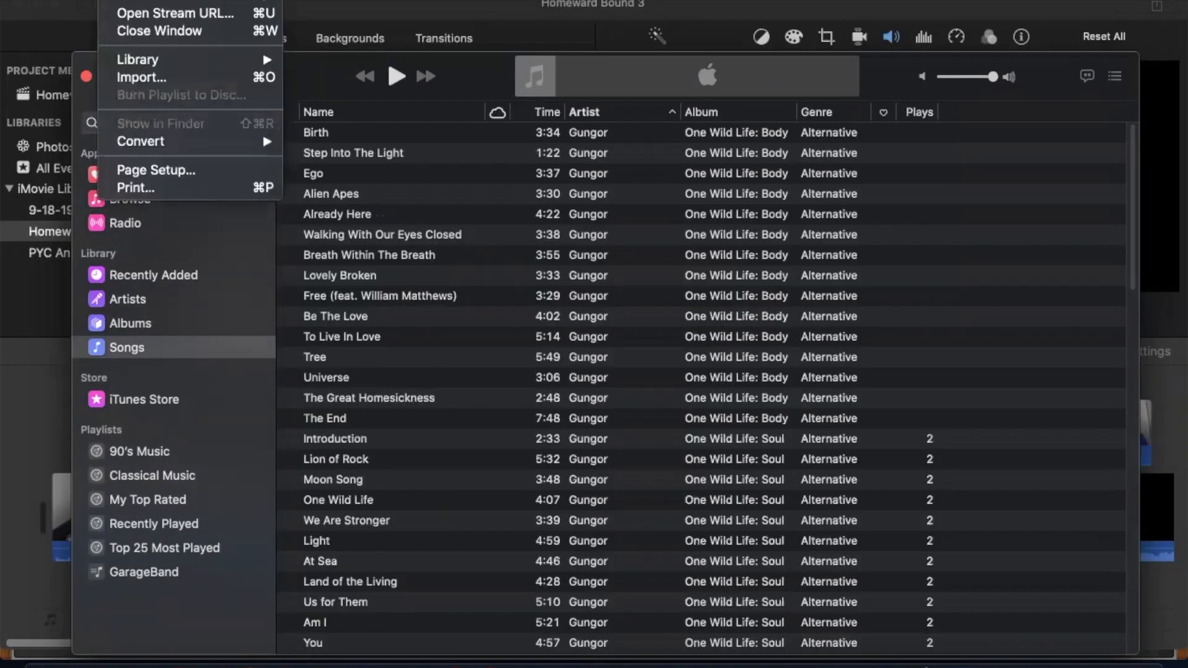
left_click(134, 77)
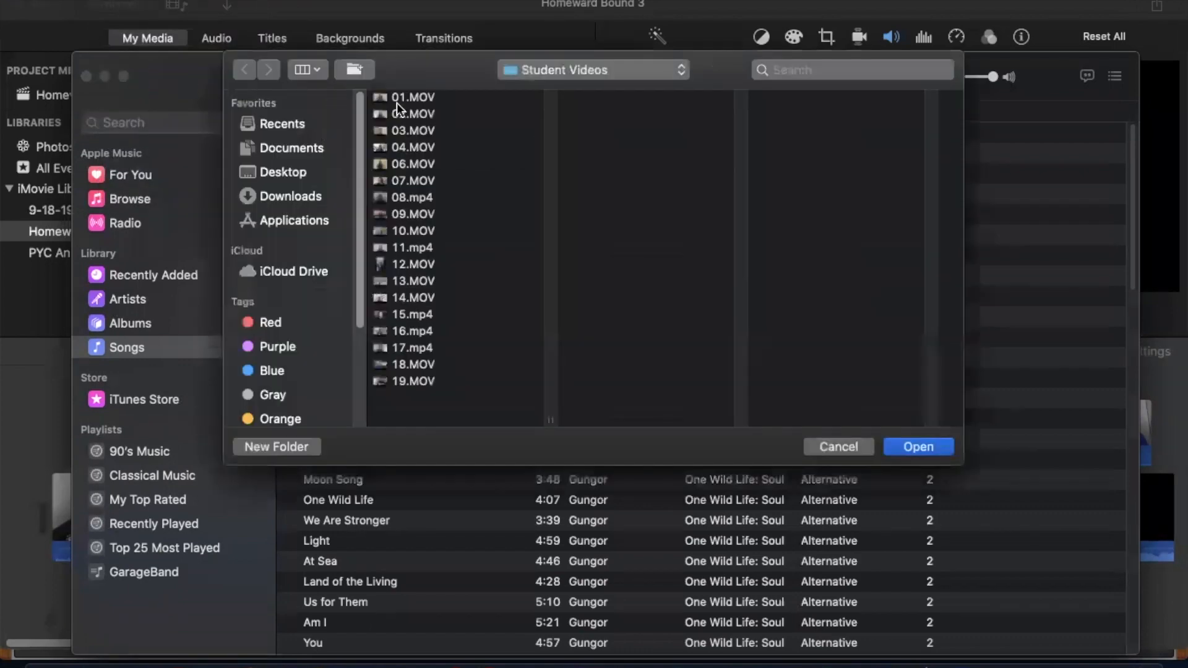
left_click(404, 97)
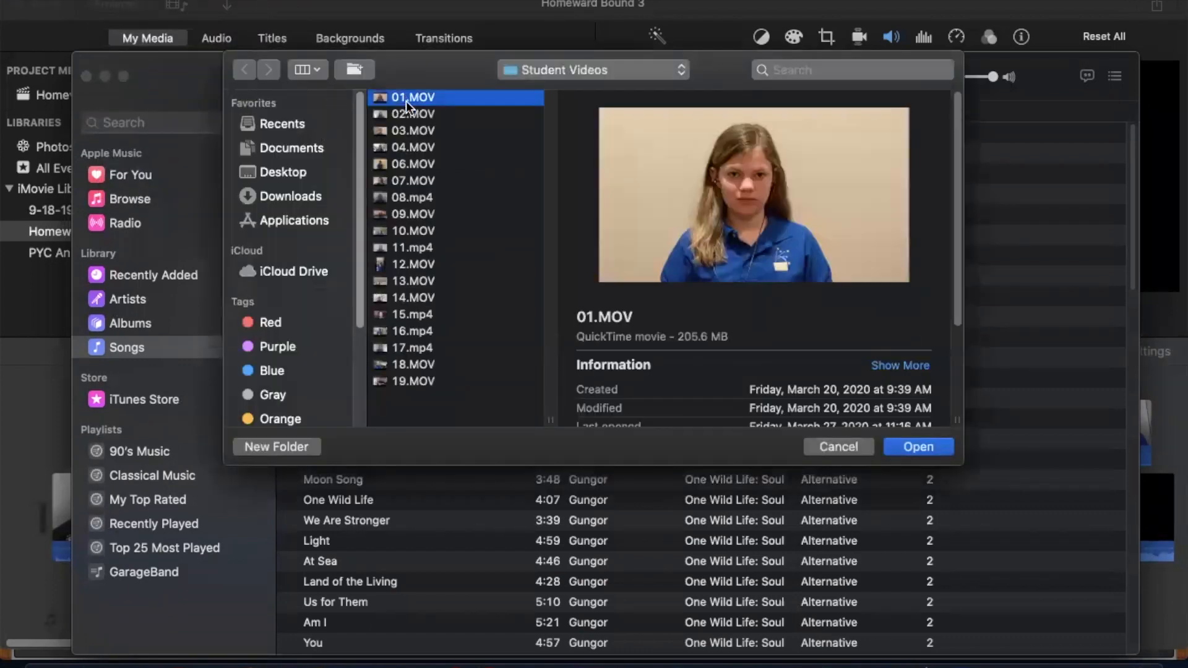
left_click(391, 379, "shift")
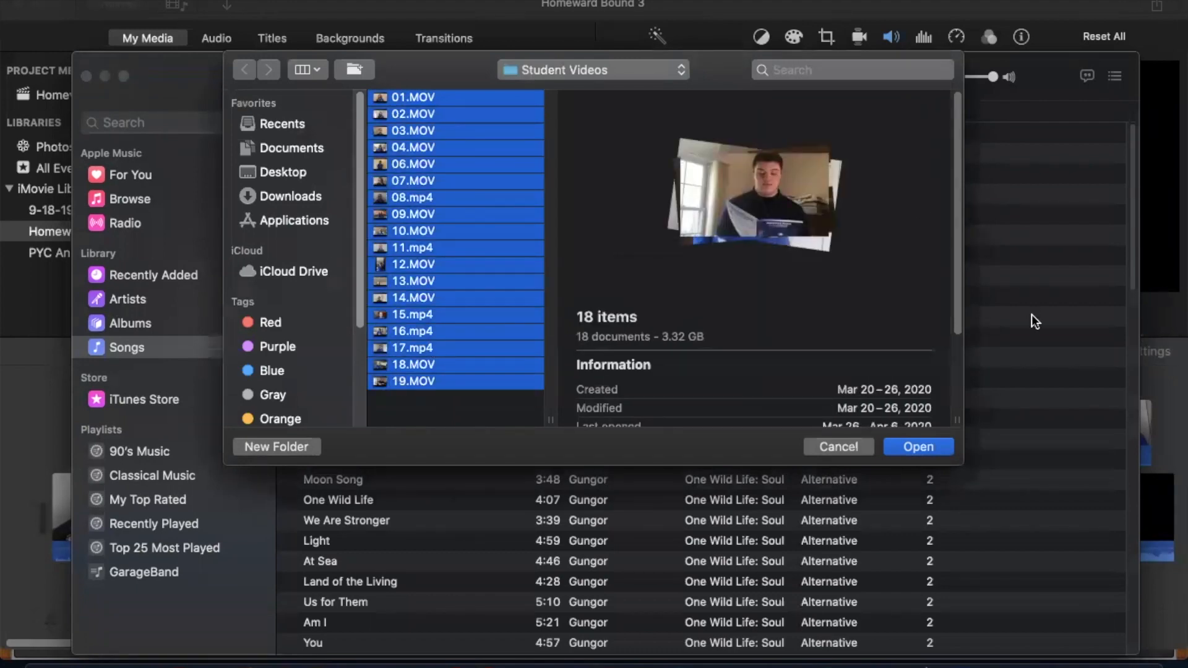
left_click(919, 447)
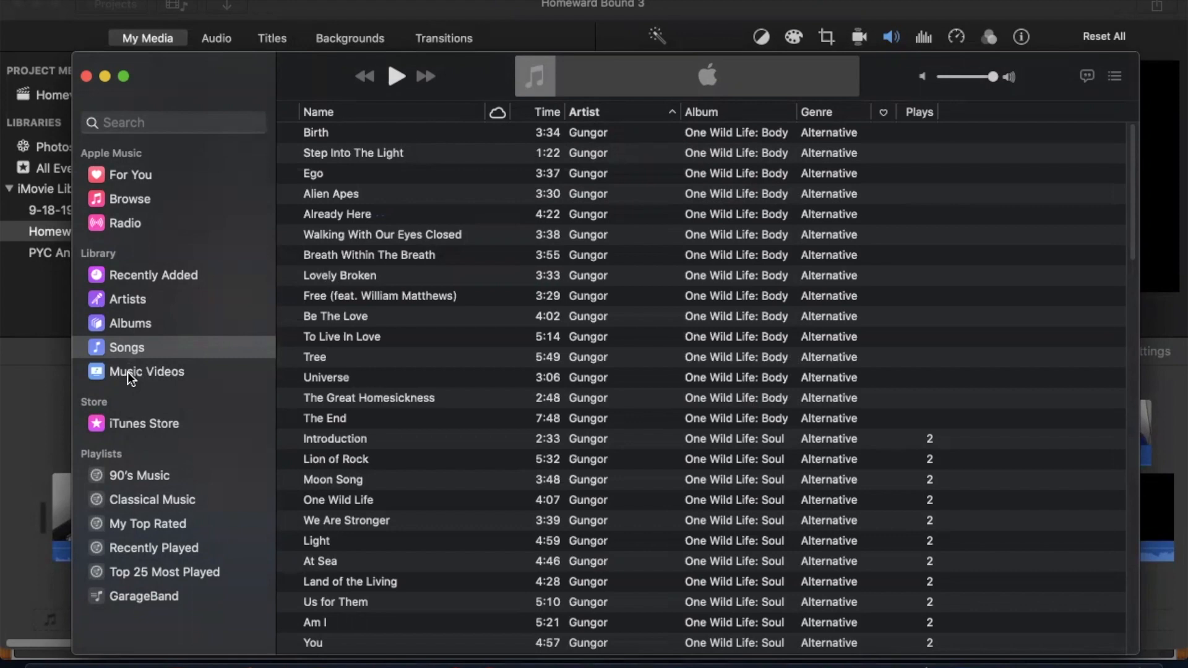
left_click(127, 372)
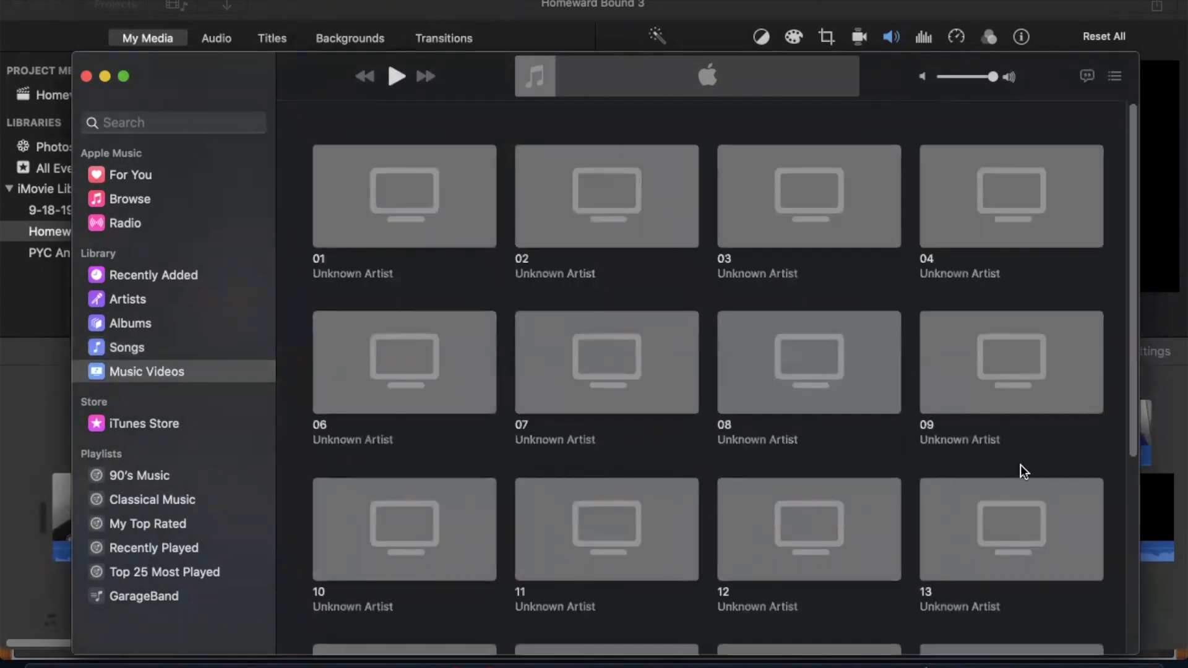
Step: Look through the imported student videos 01 through 19 in the Music Videos library
scroll(1022, 472, "down", 10)
scroll(1021, 472, "up", 8)
scroll(1022, 472, "up", 2)
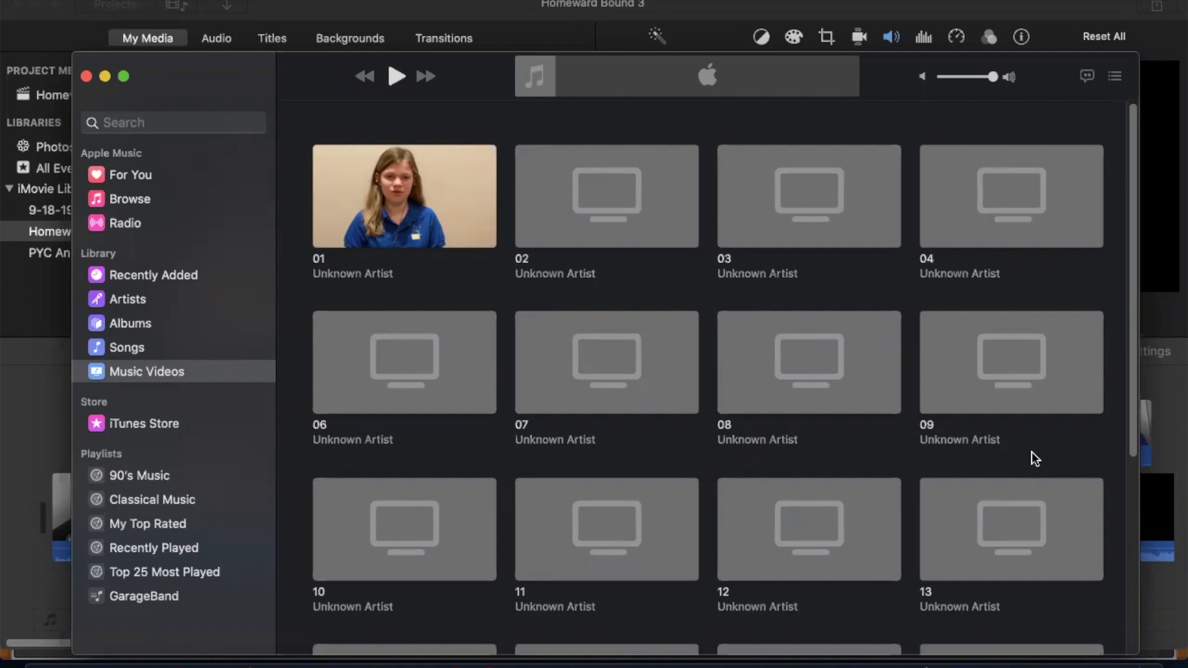
scroll(765, 302, "down", 5)
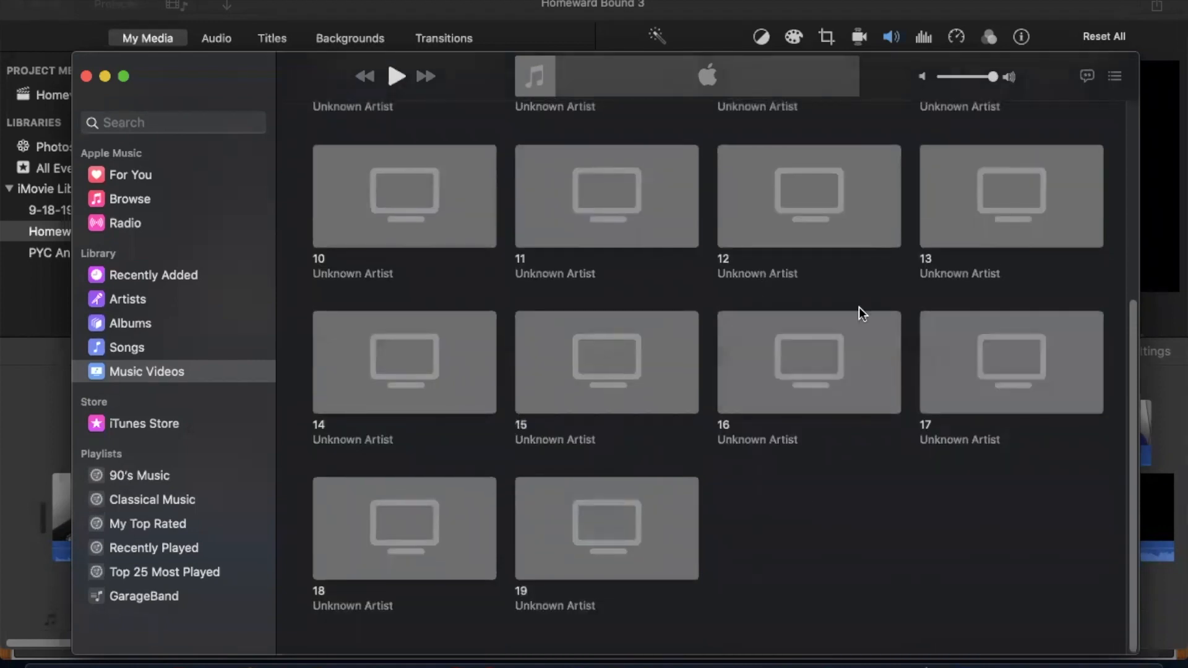
Step: Switch to the Virtual Ensemble Video Production Notes PDF and read from the content management section to the audio editing section
left_click(910, 6)
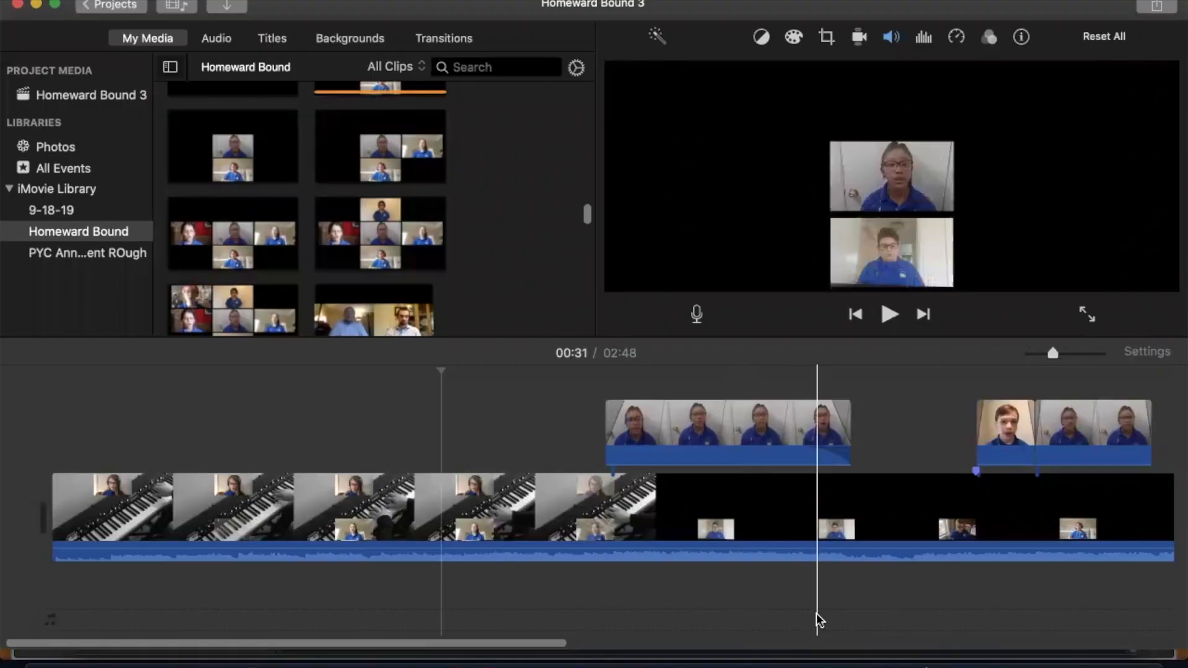
key("ctrl+Up")
left_click(221, 517)
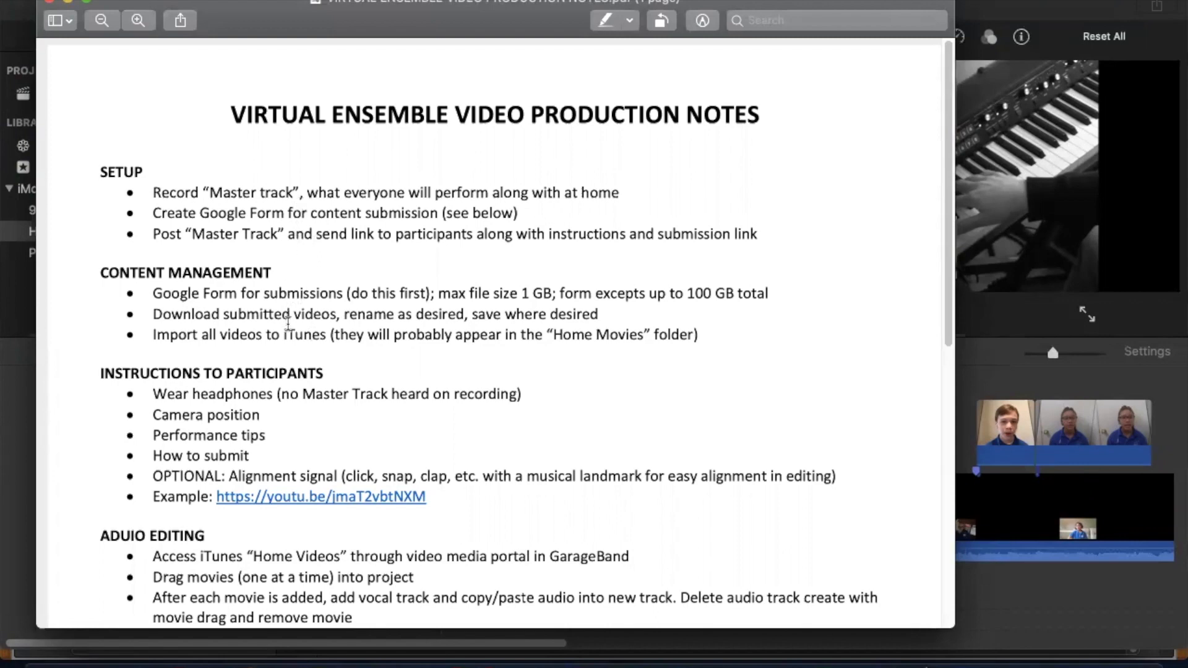
scroll(260, 427, "down", 3)
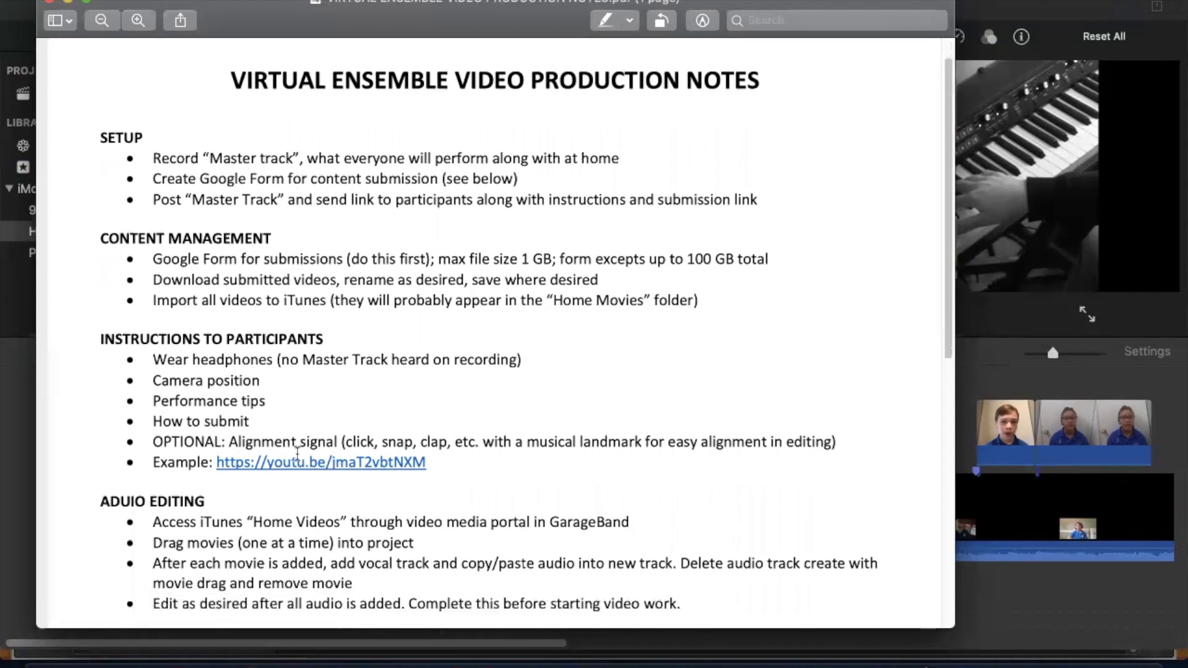
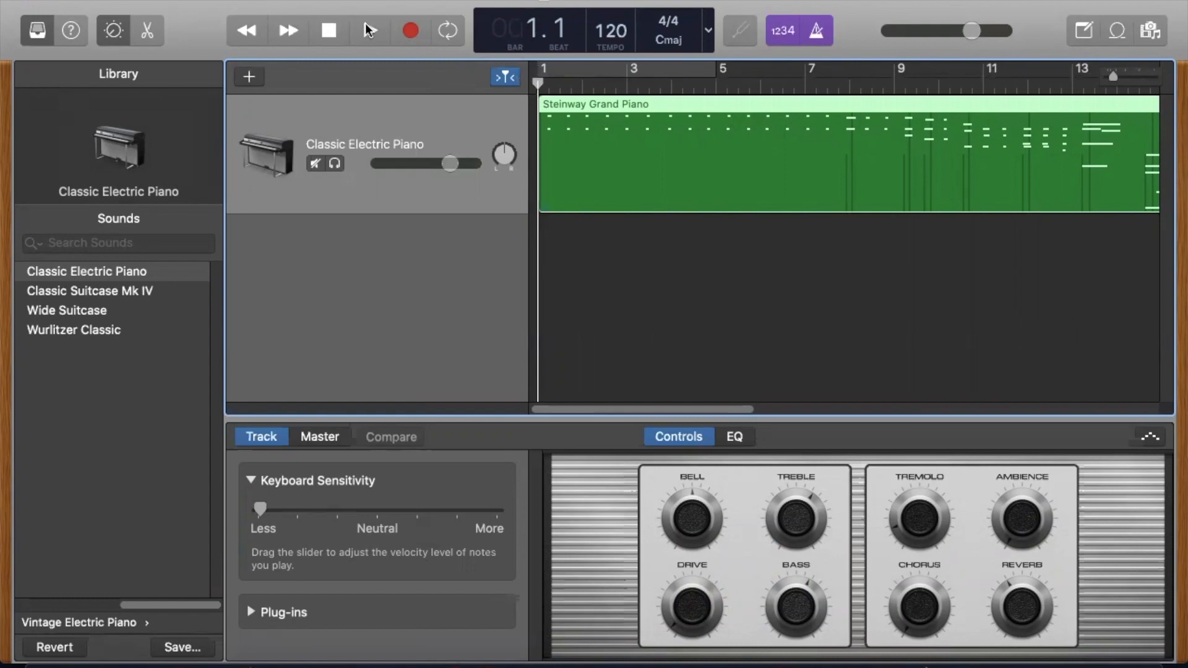
Step: Play the piano track from the beginning, turn off the metronome during playback, and stop after about four bars
left_click(370, 30)
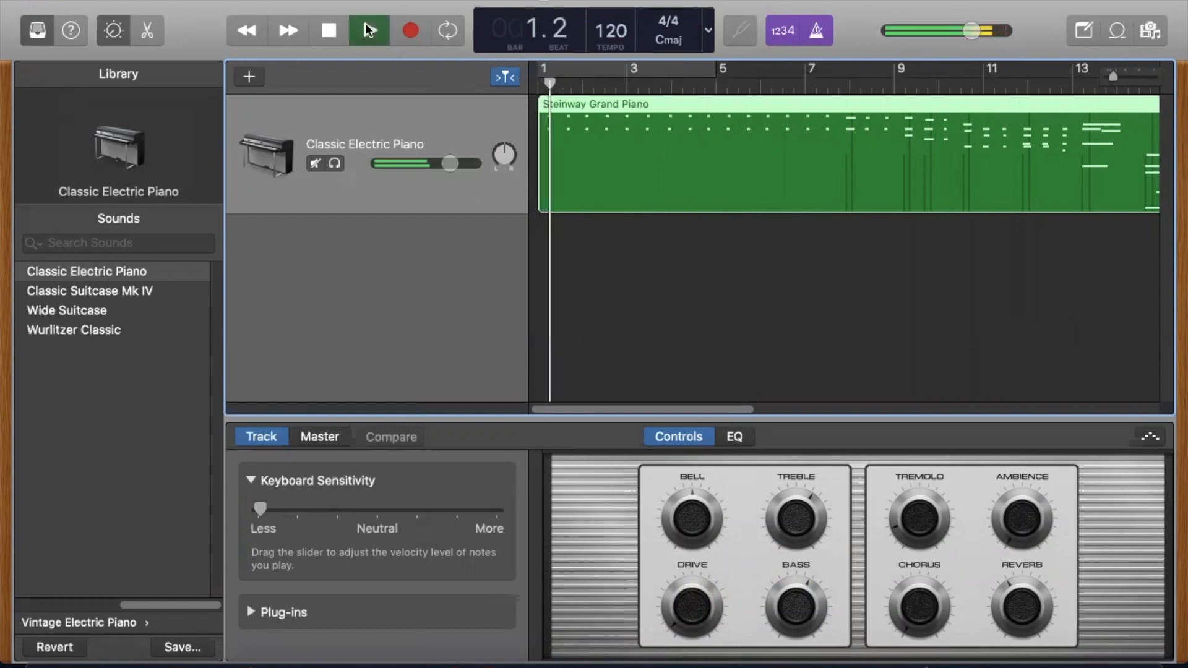
left_click(817, 38)
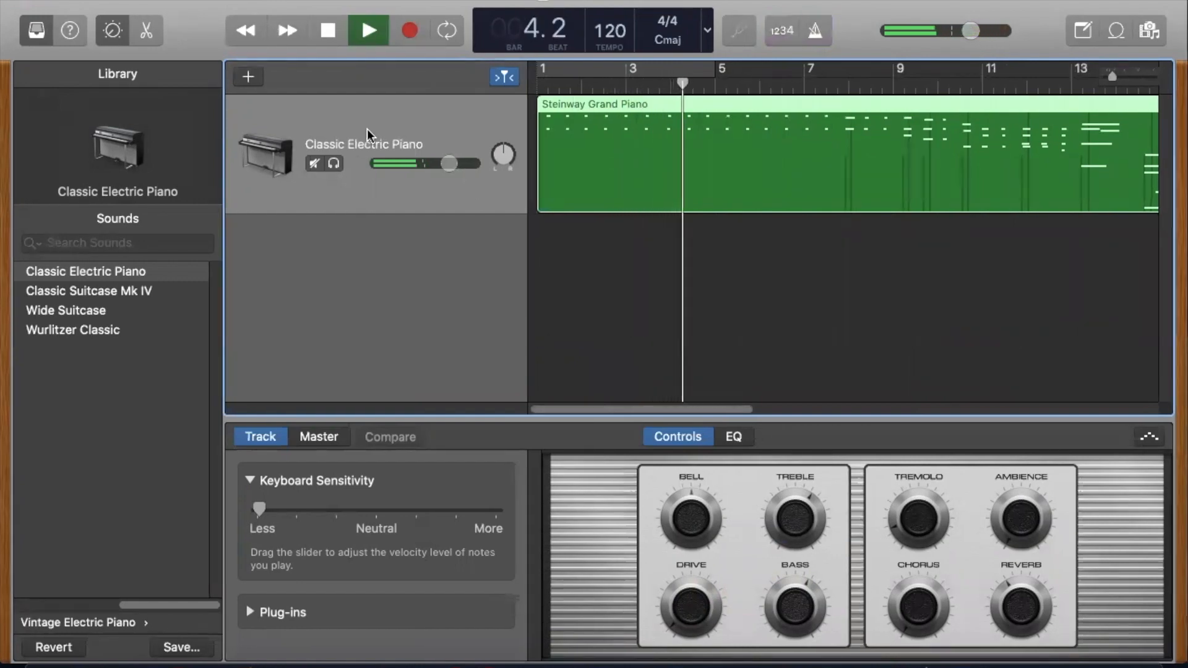
key("space")
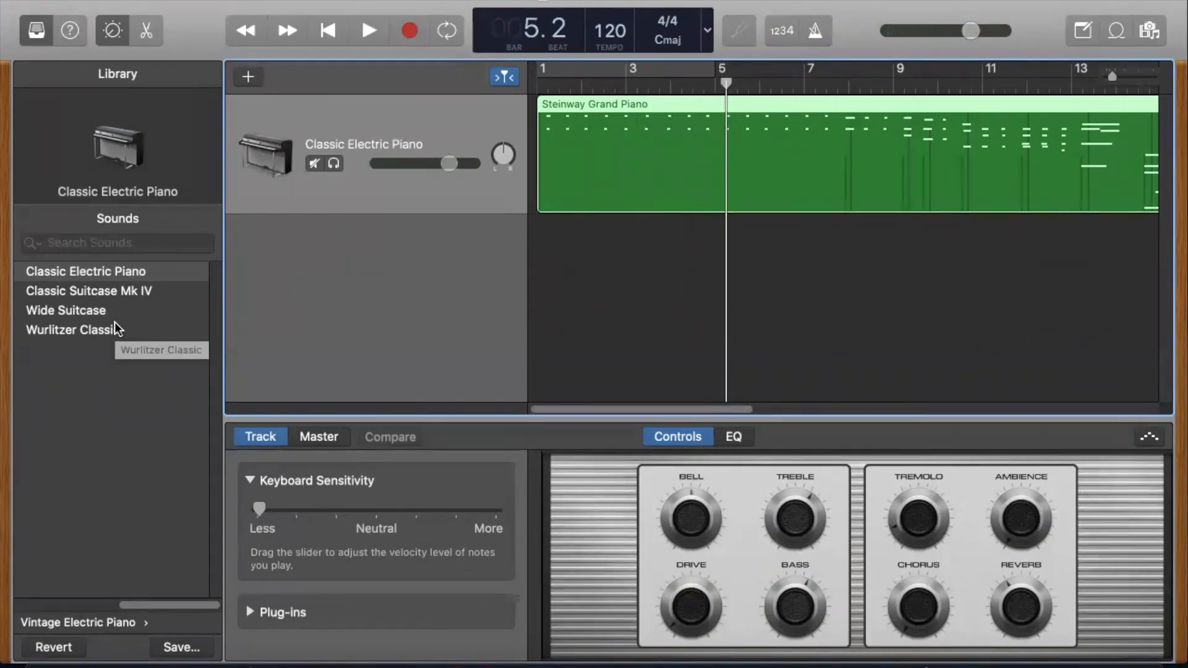
Step: Change the piano track's sound to Steinway Grand Piano and play a few bars from the beginning
left_click(113, 623)
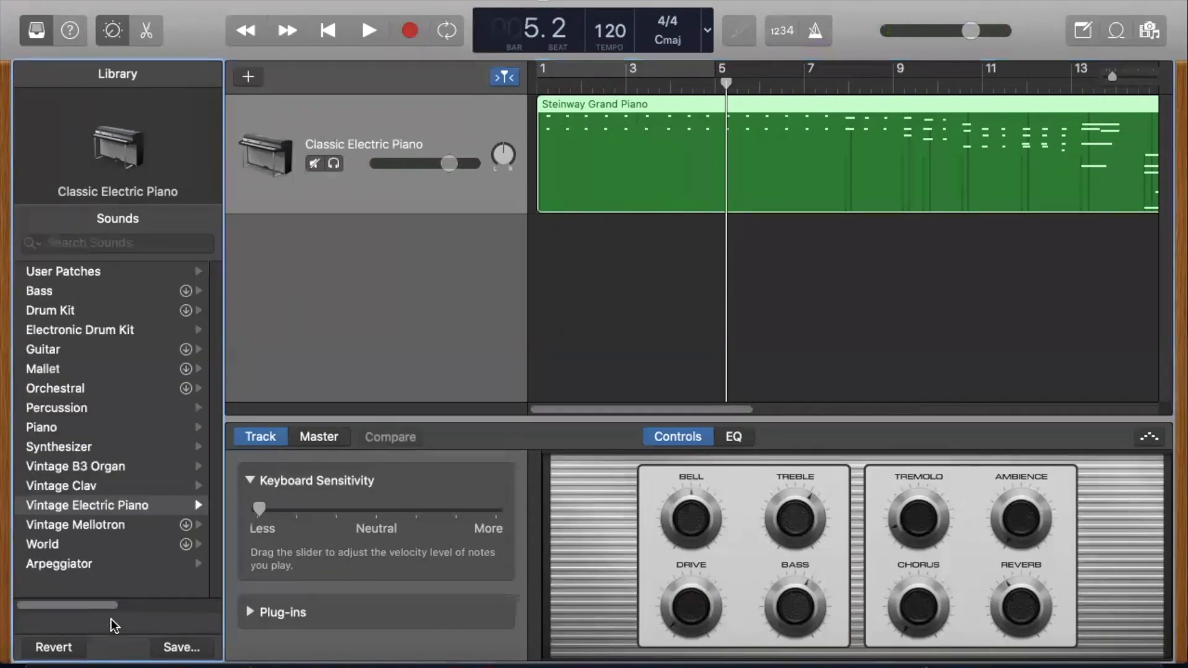
left_click(66, 428)
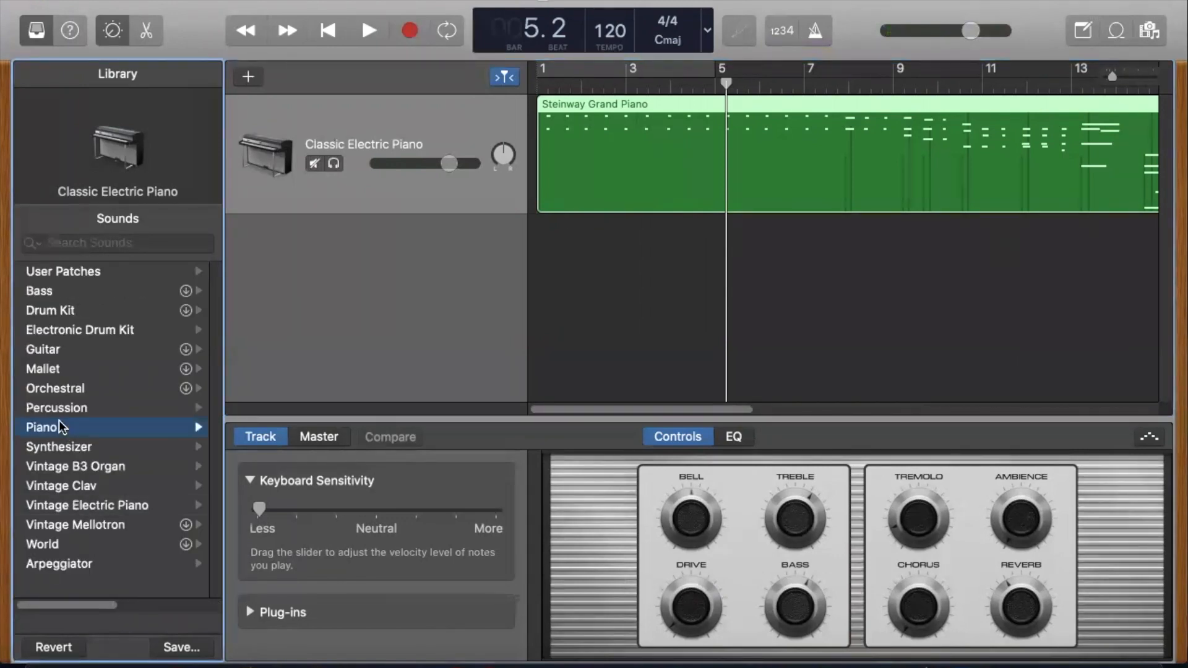
left_click(85, 273)
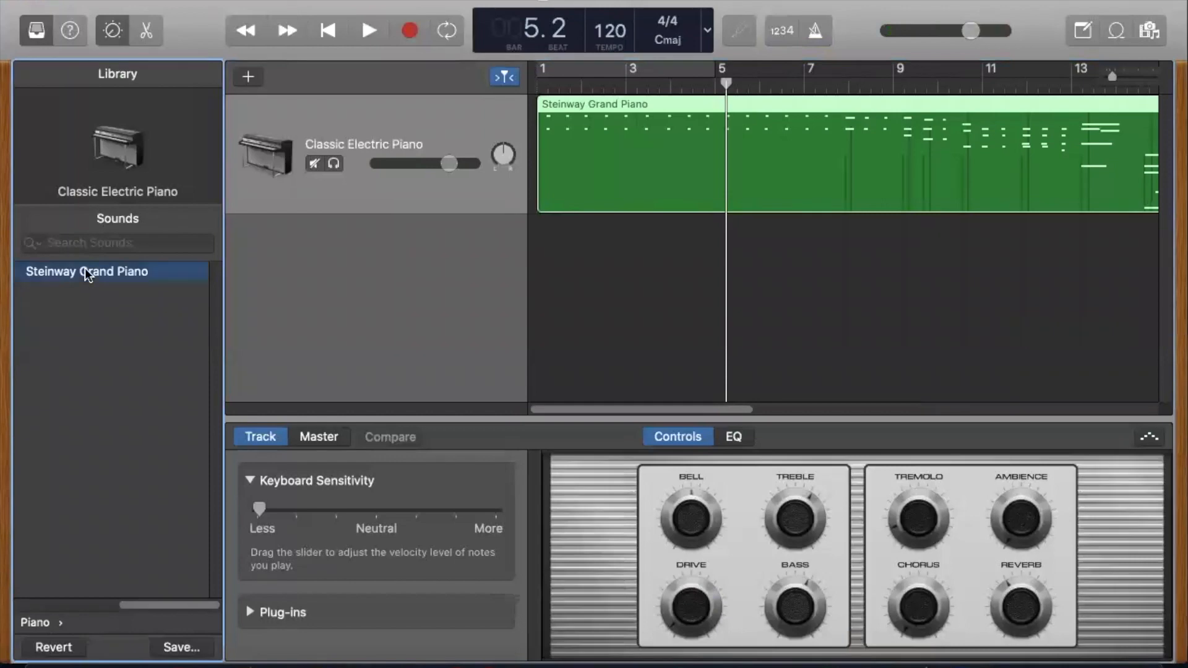
left_click(331, 29)
left_click(369, 29)
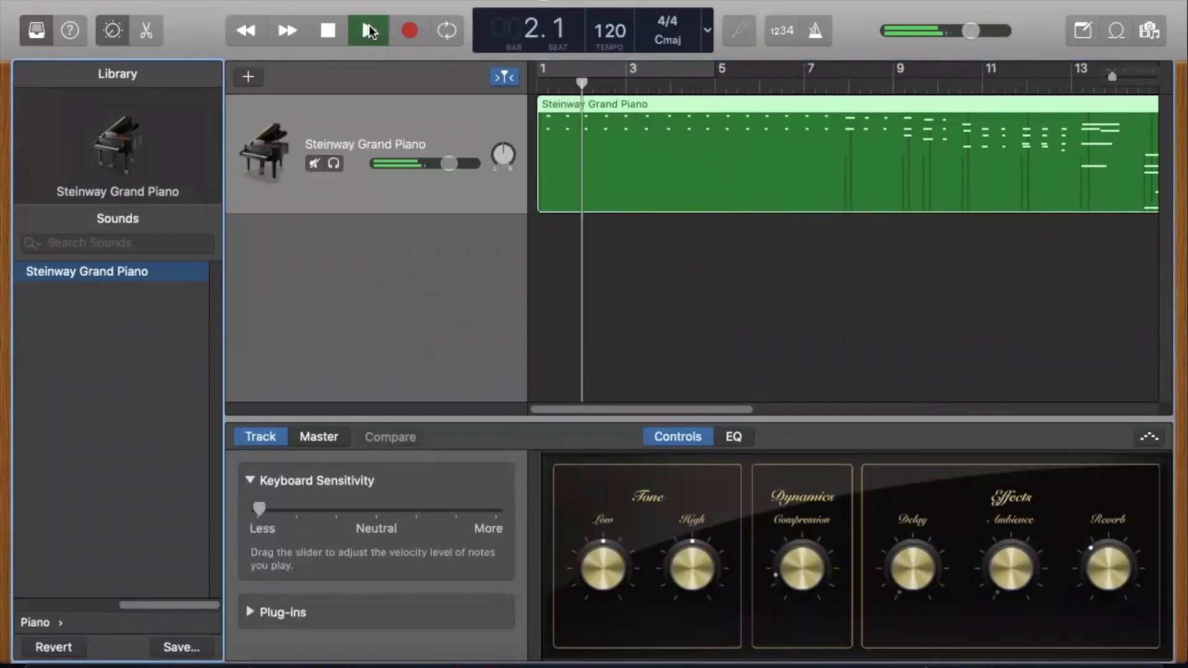
key("XF86AudioRaiseVolume")
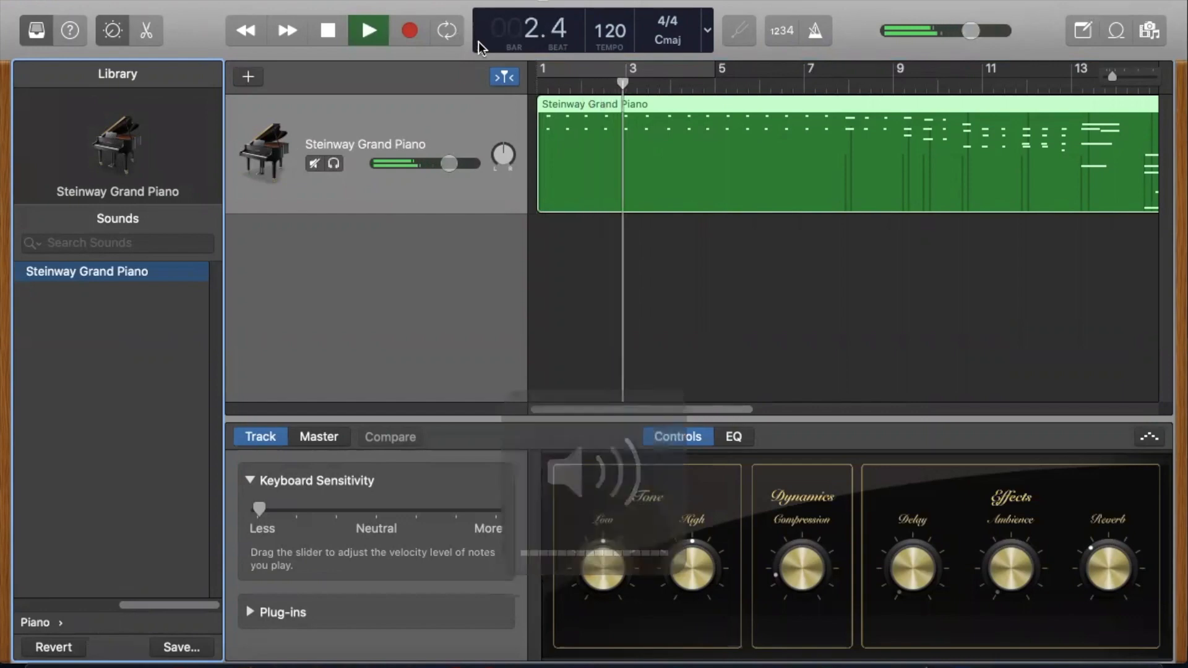
left_click(369, 28)
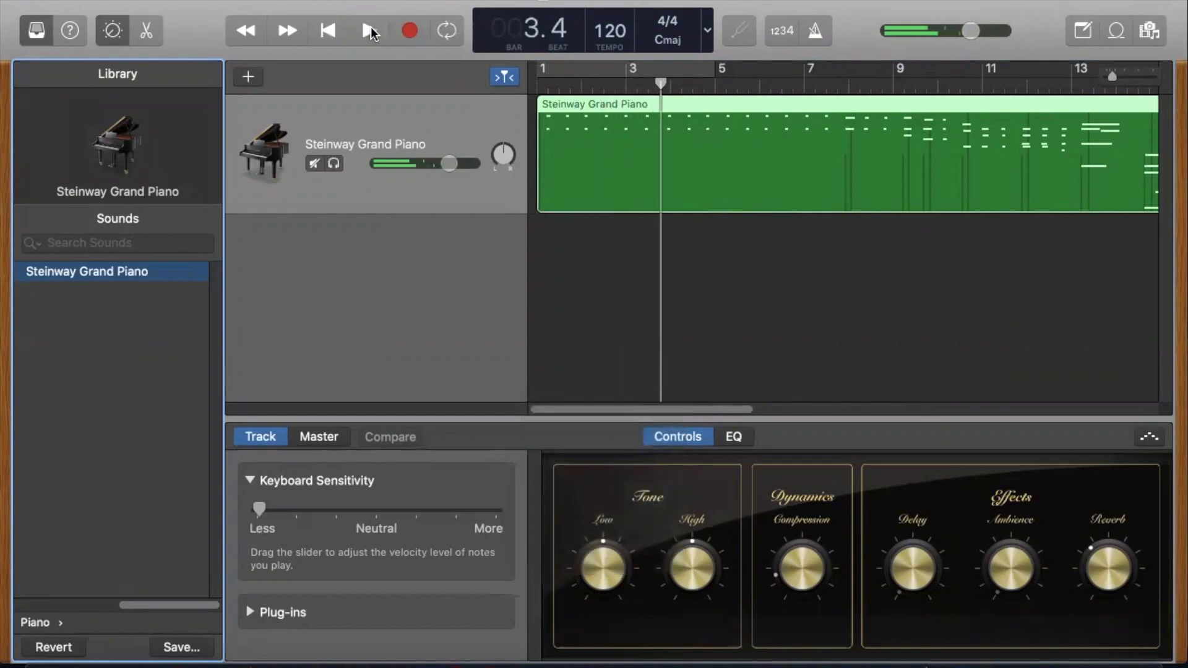
Step: Show the movies in the media browser and look through the student clips in Music Videos
left_click(1150, 30)
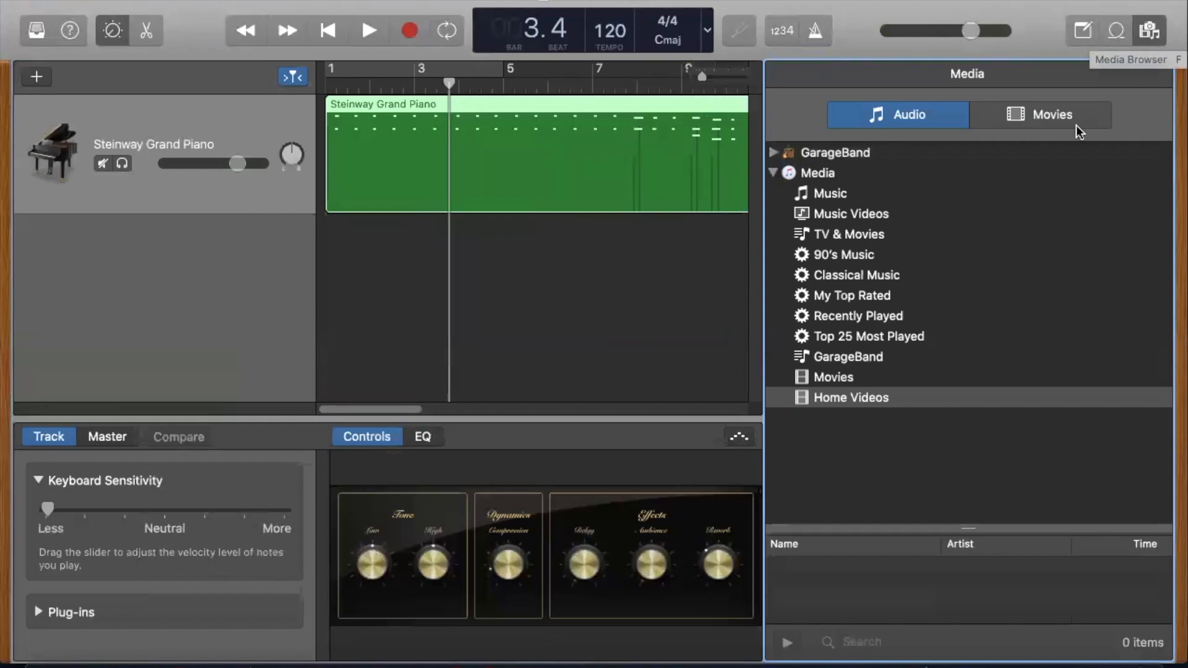
left_click(1036, 116)
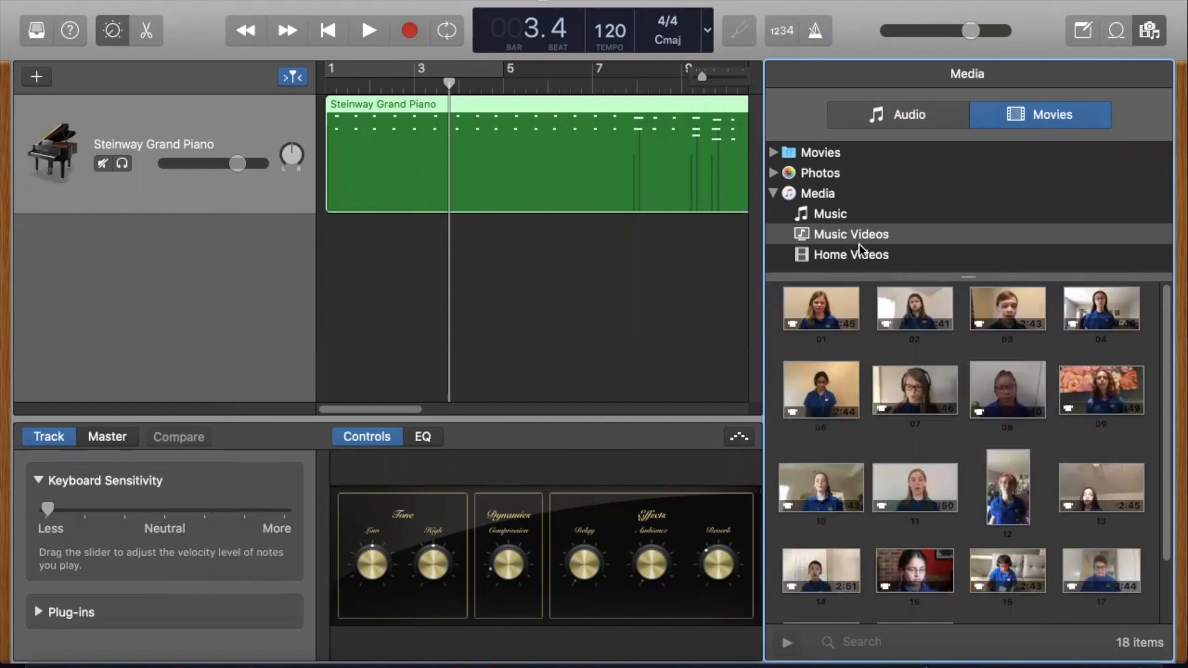
scroll(999, 510, "down", 2)
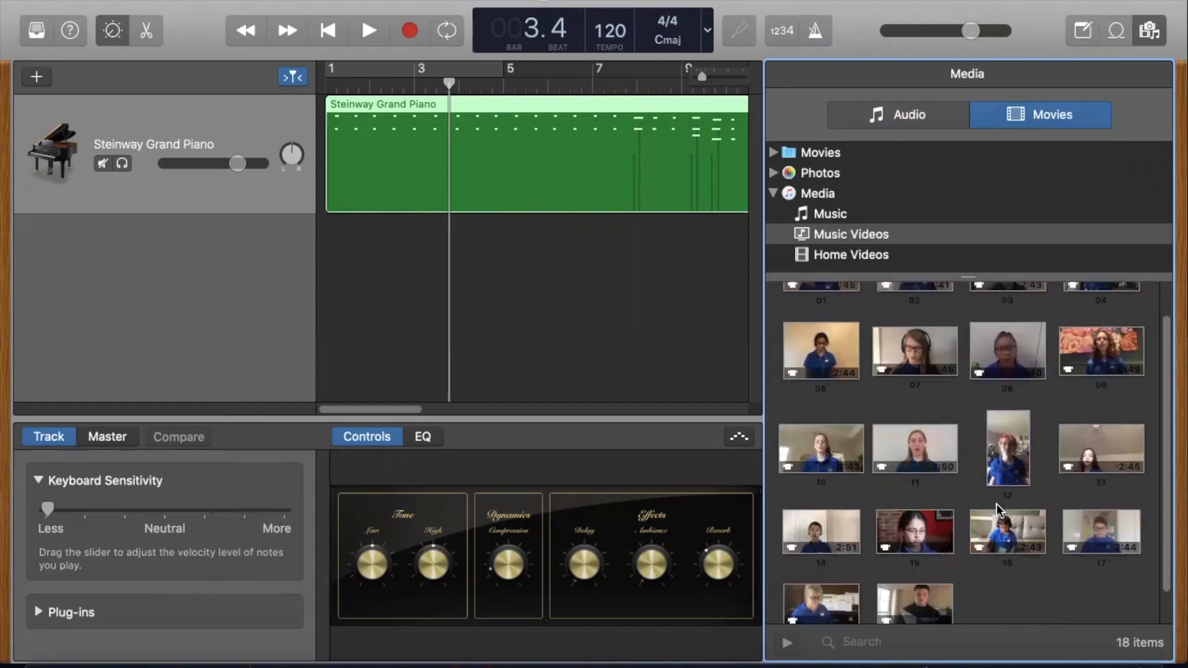
scroll(990, 495, "up", 2)
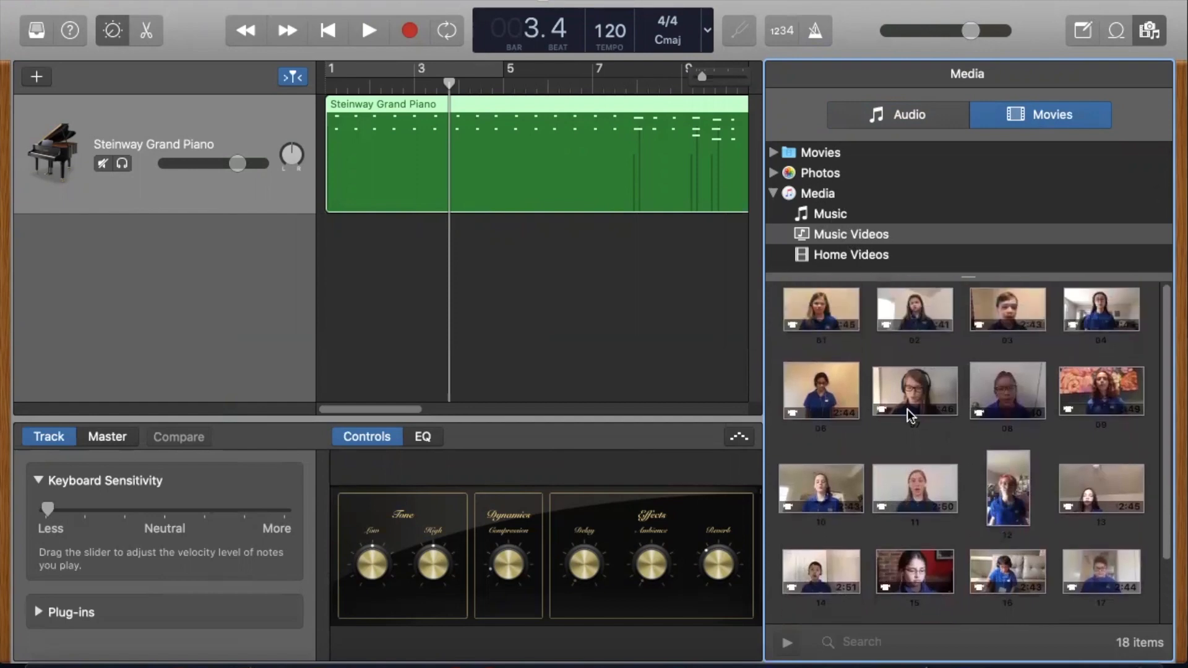
Step: Add student video 01 from Music Videos to the project, and close its preview window and the media browser
left_click(832, 300)
left_click_drag(828, 301, 363, 91)
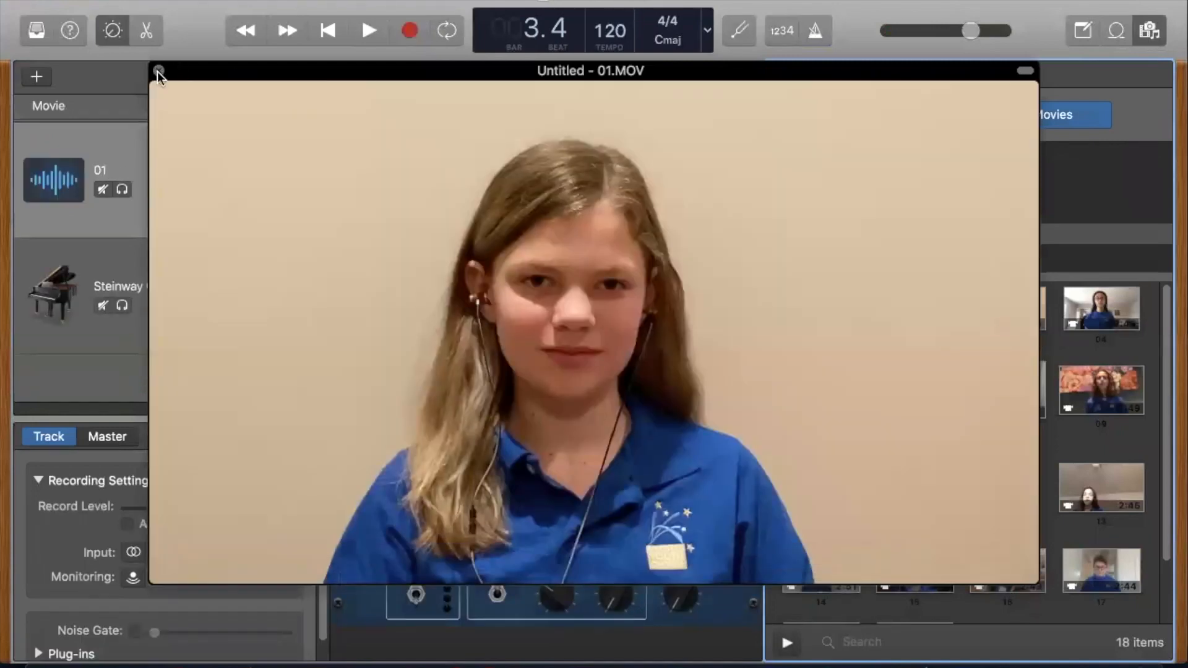
left_click(158, 72)
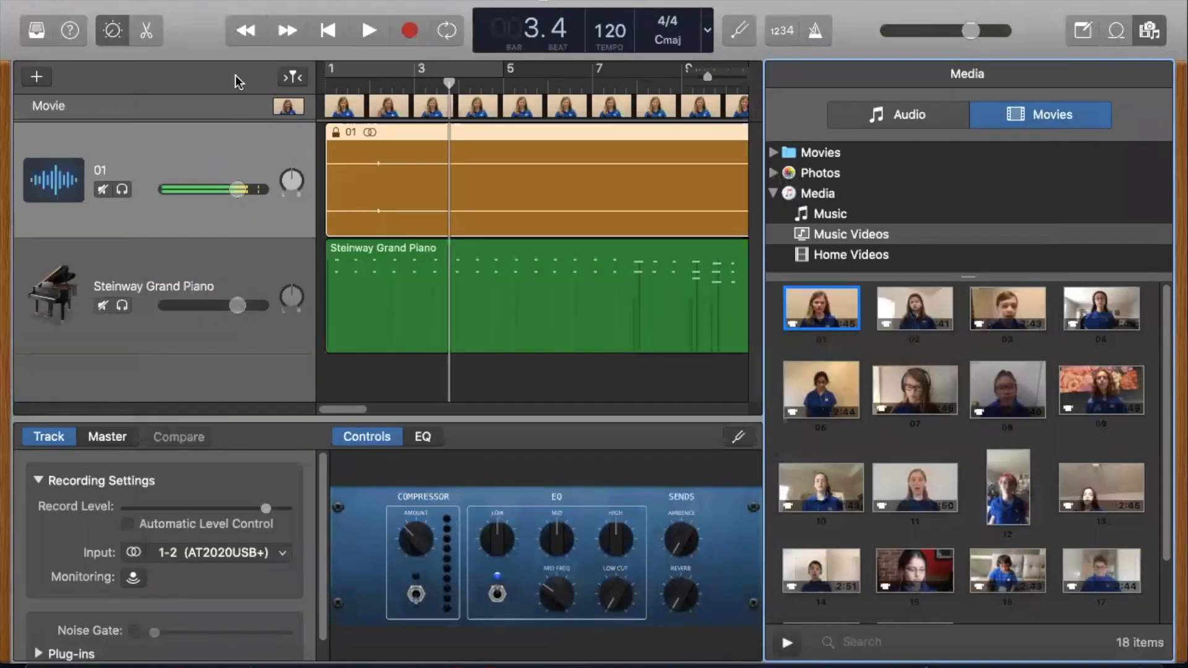
scroll(480, 112, "right", 3)
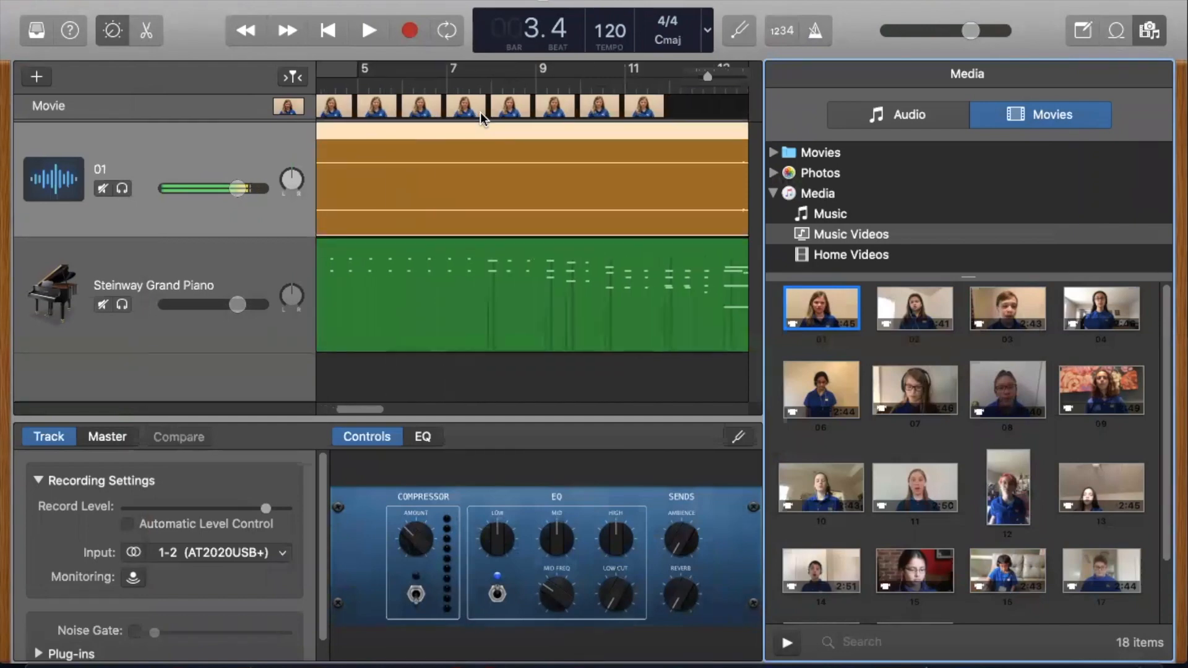
scroll(480, 113, "left", 3)
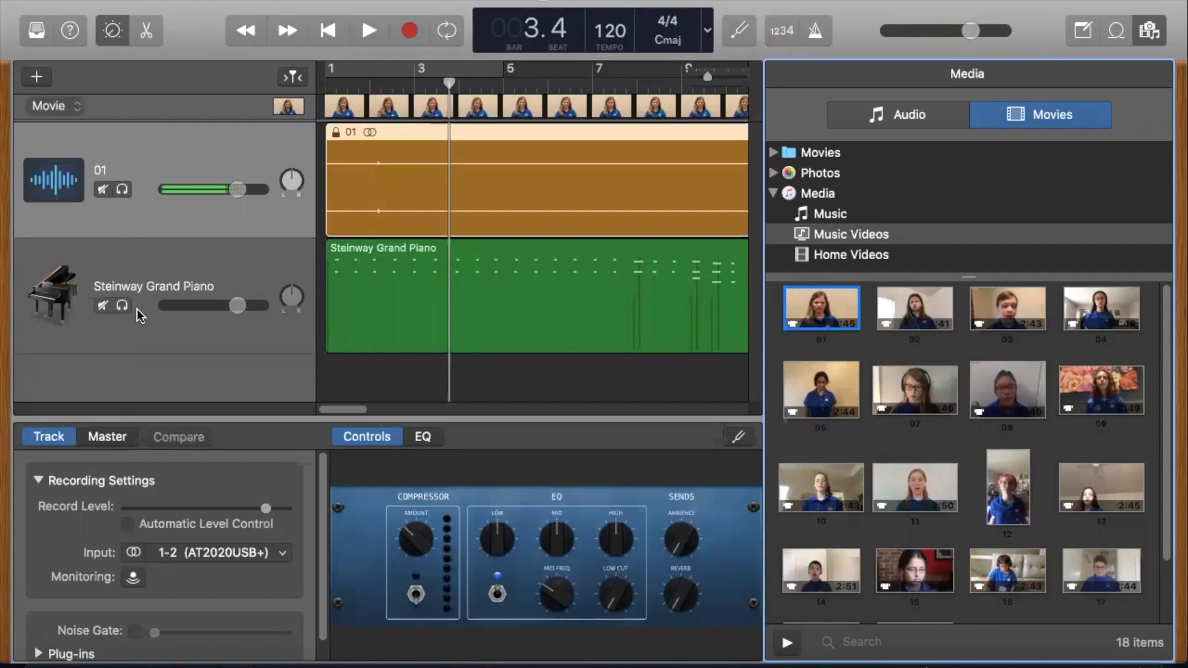
left_click(1149, 34)
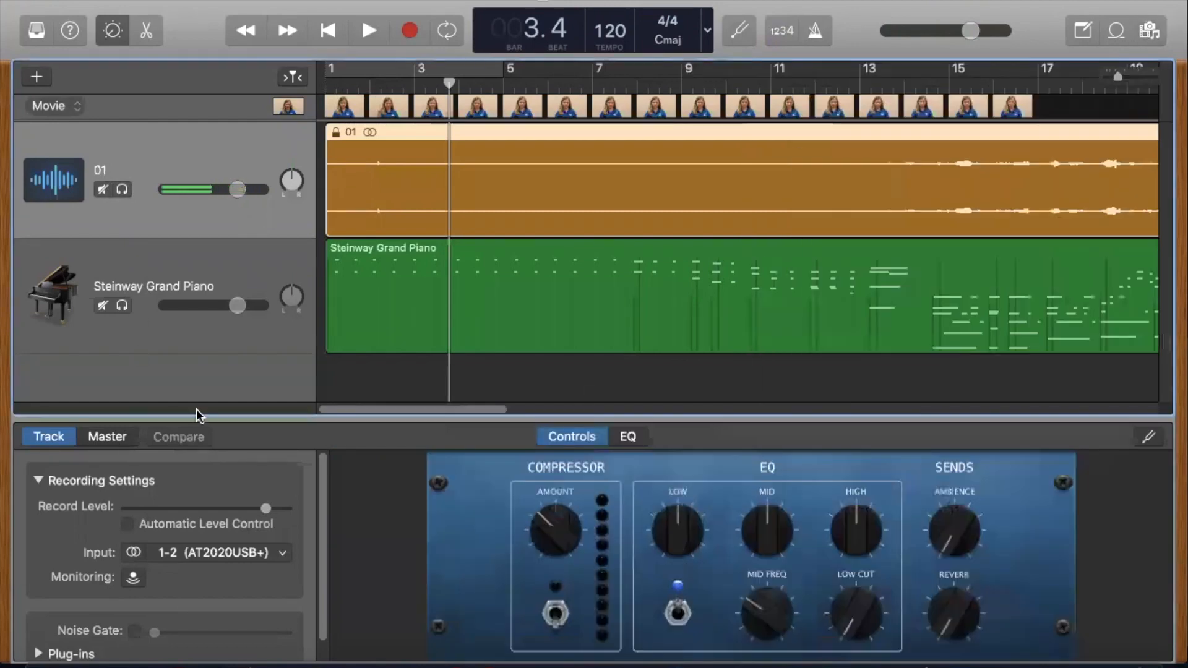
left_click(112, 31)
Step: Create a new microphone audio track using Input 1 and name it 01
left_click(41, 77)
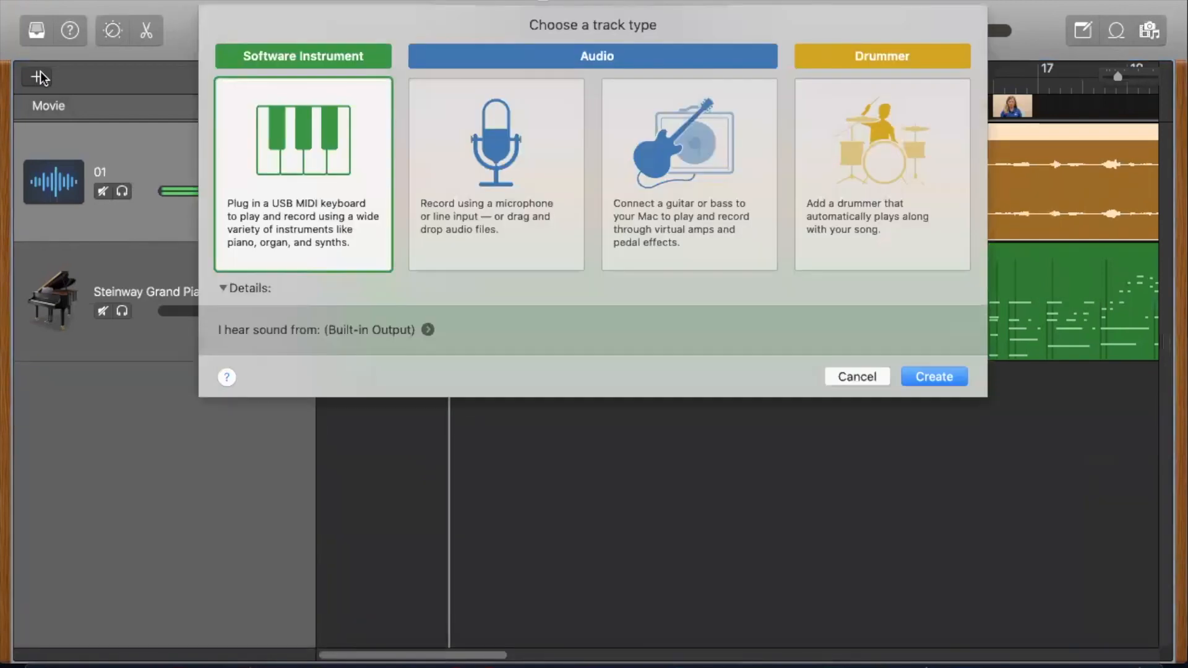
left_click(413, 195)
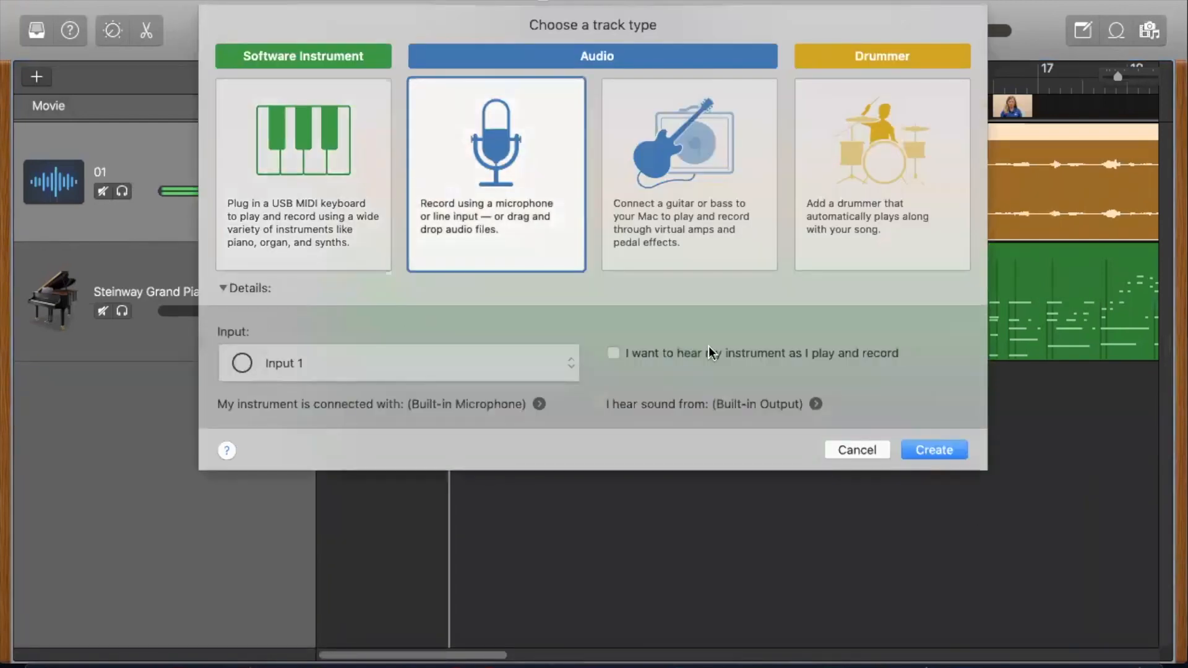
left_click(934, 449)
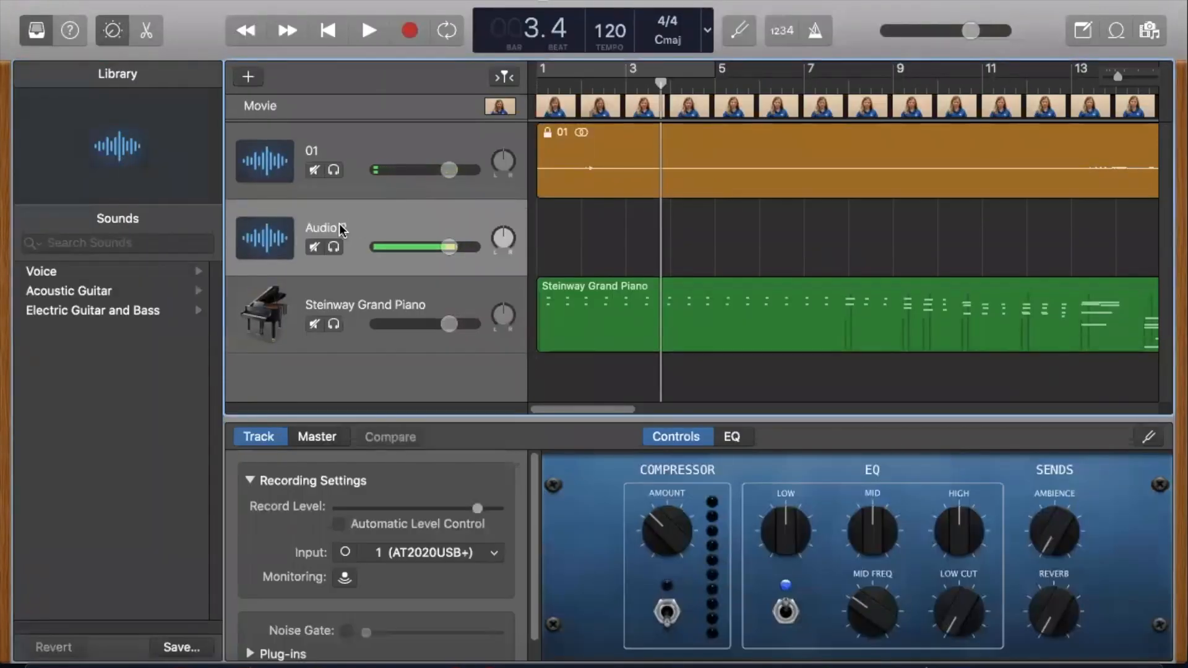
double_click(341, 226)
type("01")
key("Return")
Step: Copy the locked movie audio region 01 and paste it at the start of the new 01 audio track
left_click(365, 148)
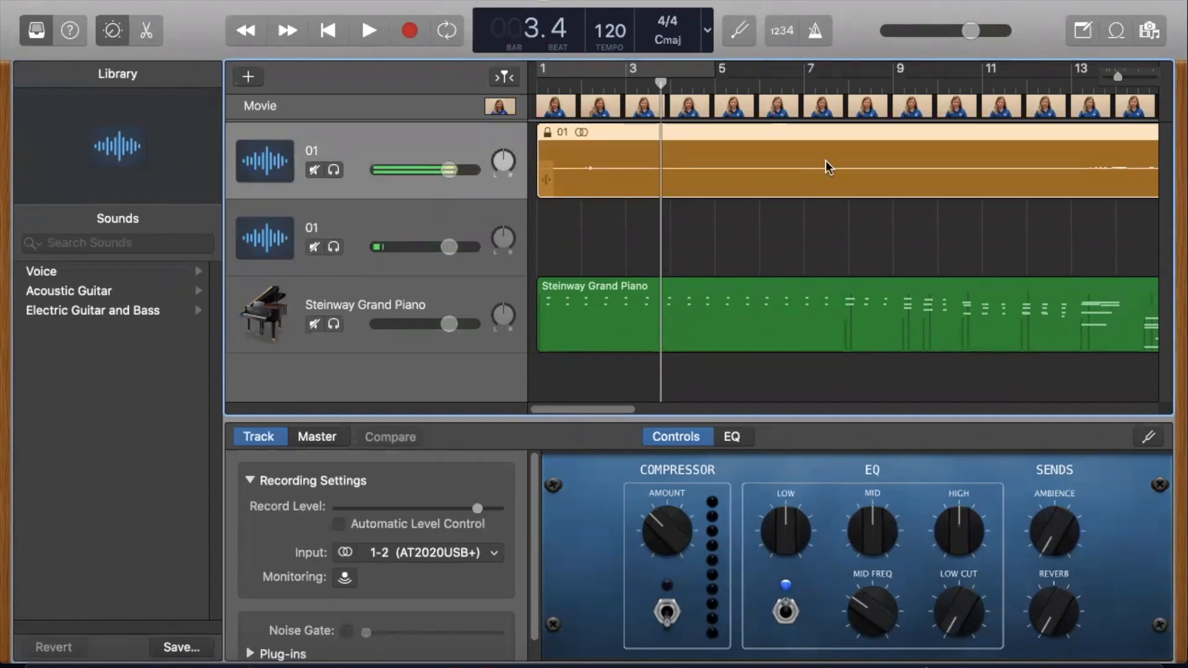
left_click_drag(945, 162, 1063, 180)
left_click_drag(900, 155, 1055, 114)
left_click_drag(867, 142, 899, 142)
scroll(707, 198, "left", 2)
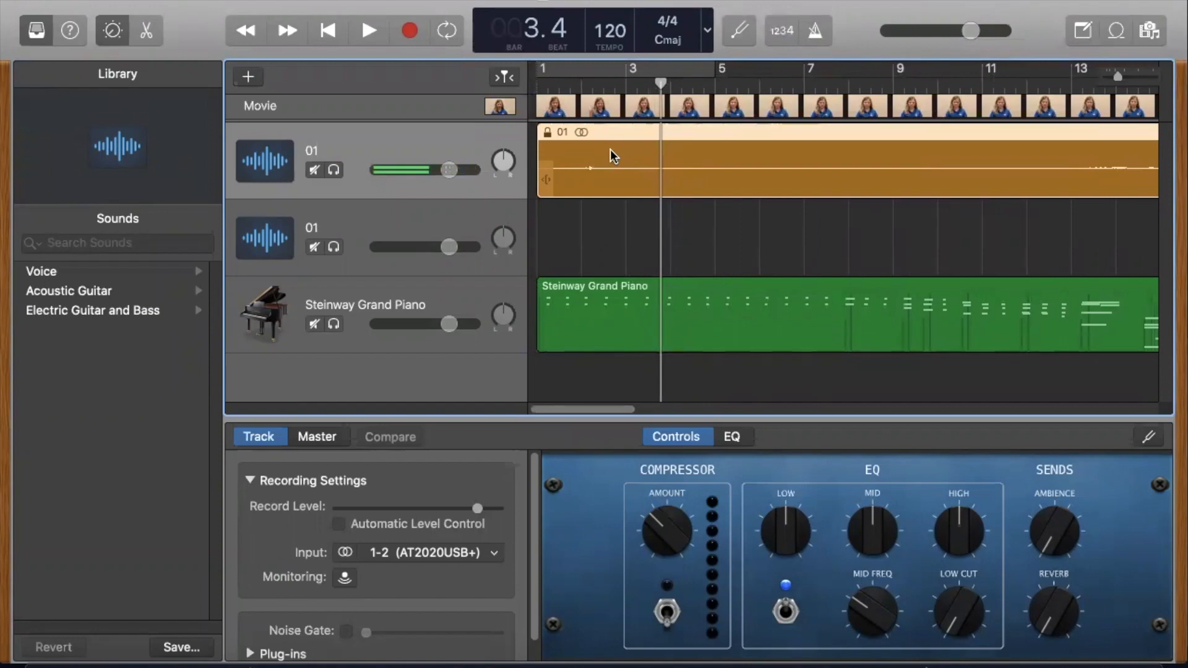
left_click(559, 219)
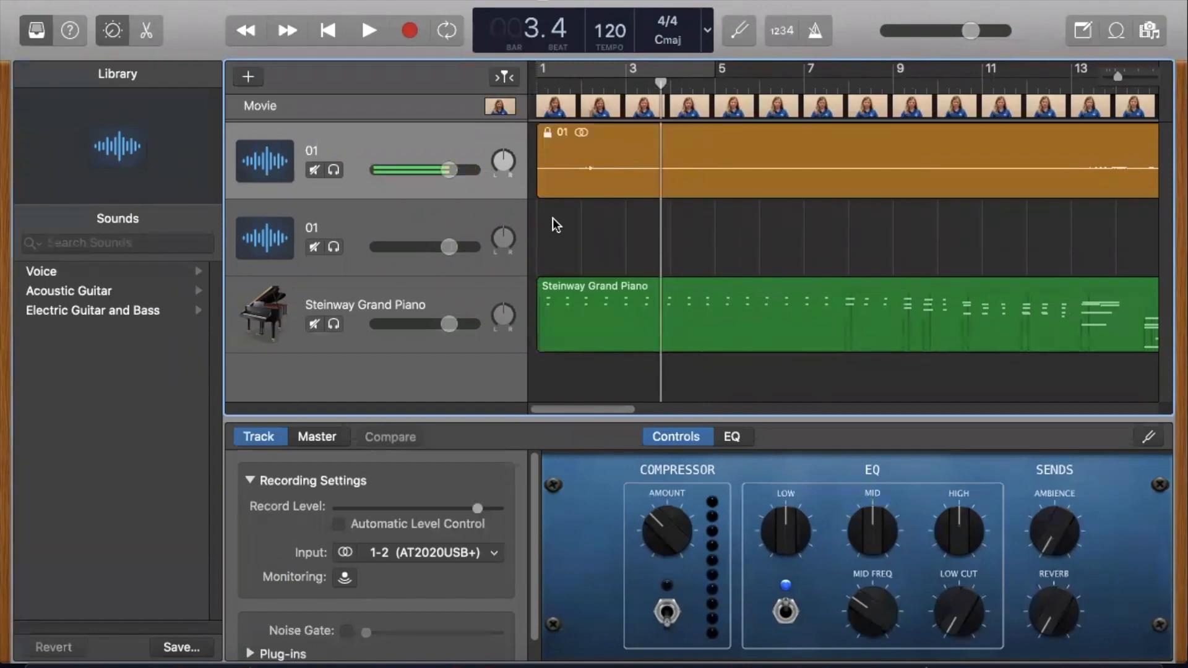
left_click(506, 216)
left_click(327, 30)
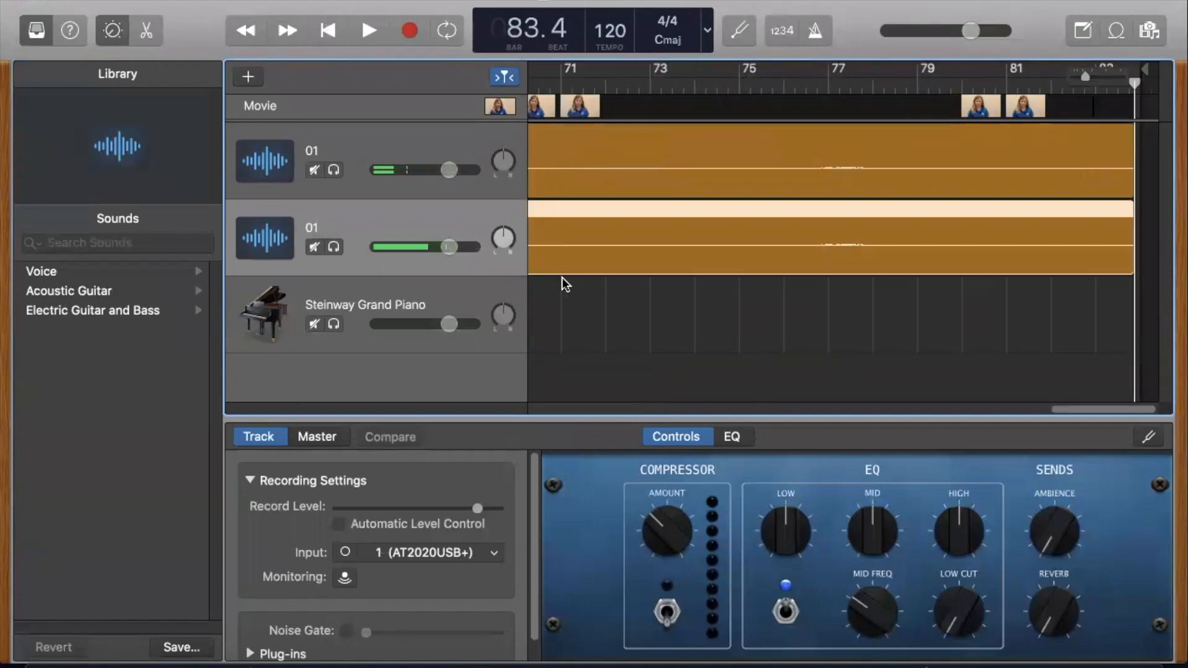
scroll(562, 277, "left", 15)
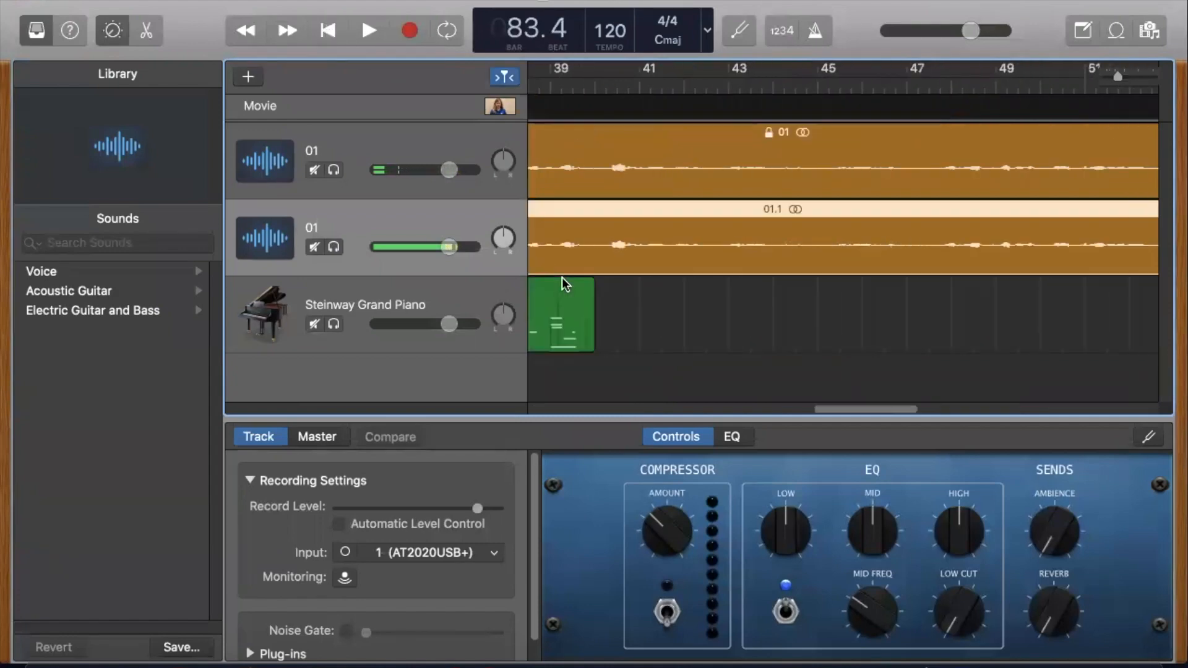
left_click_drag(660, 242, 455, 171)
Step: Delete the original 01 track with the locked region and remove the movie from the Movie track
left_click(404, 147)
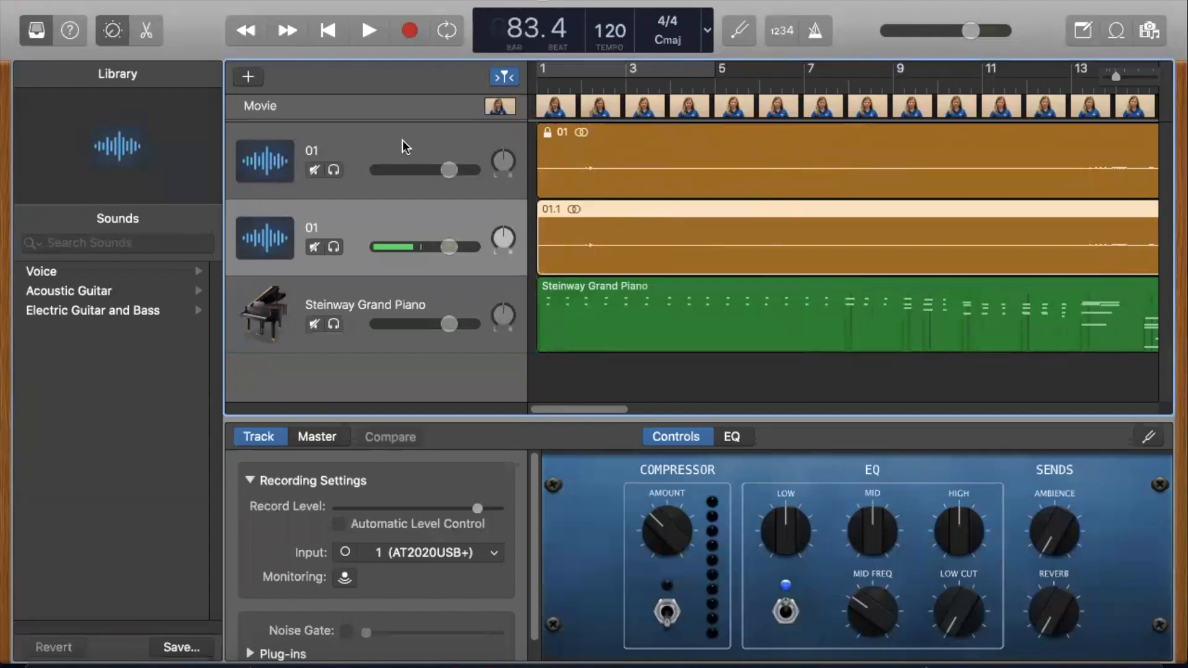
left_click(252, 1)
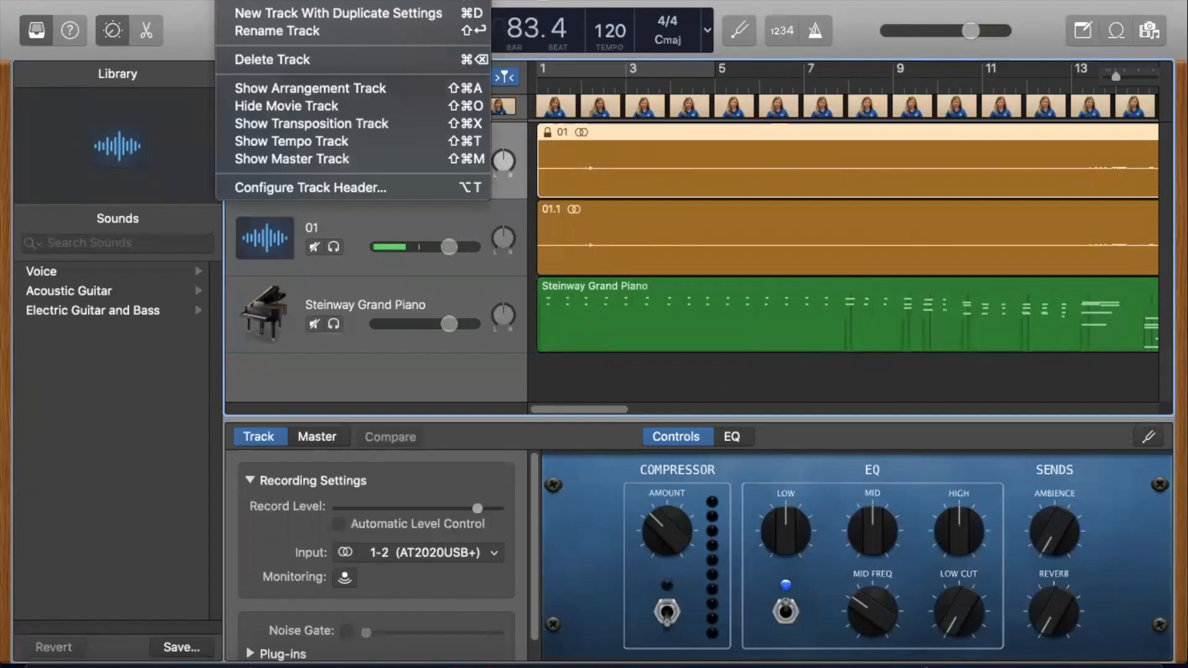
left_click(264, 60)
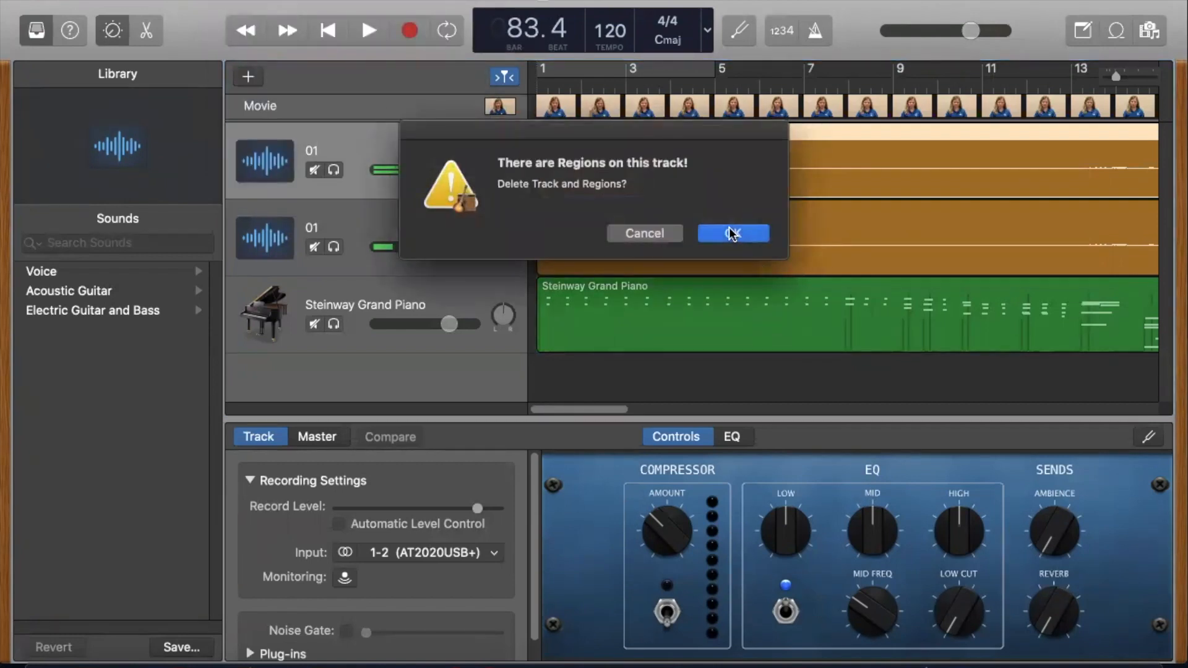
left_click(732, 234)
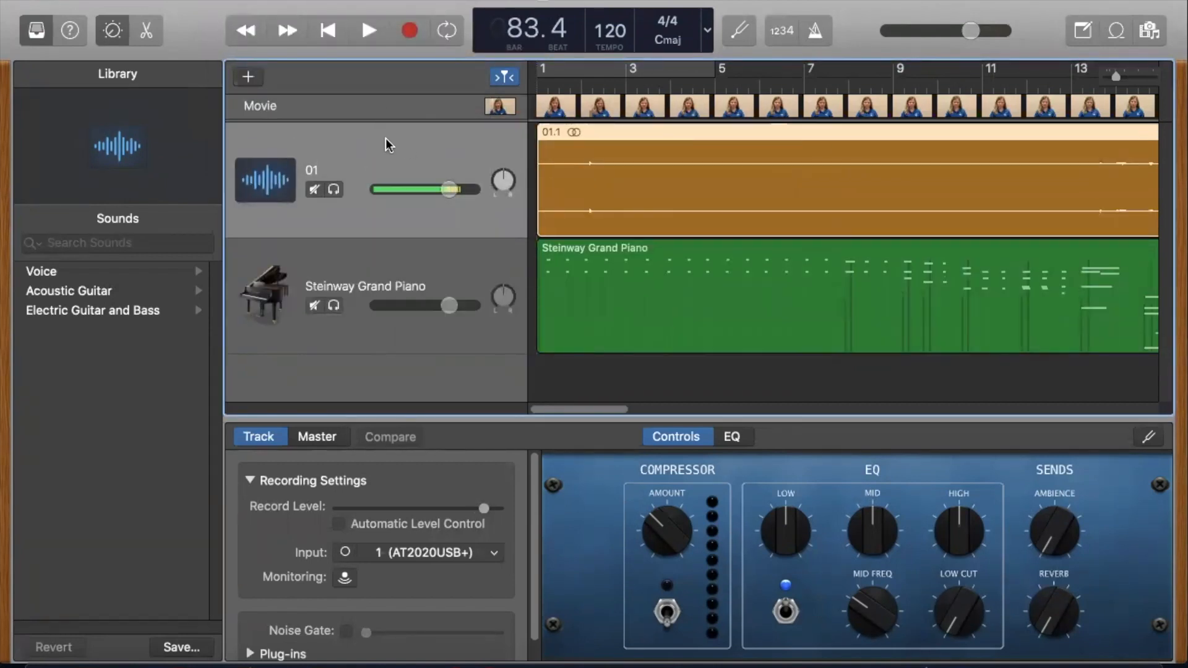
left_click(263, 106)
left_click(273, 138)
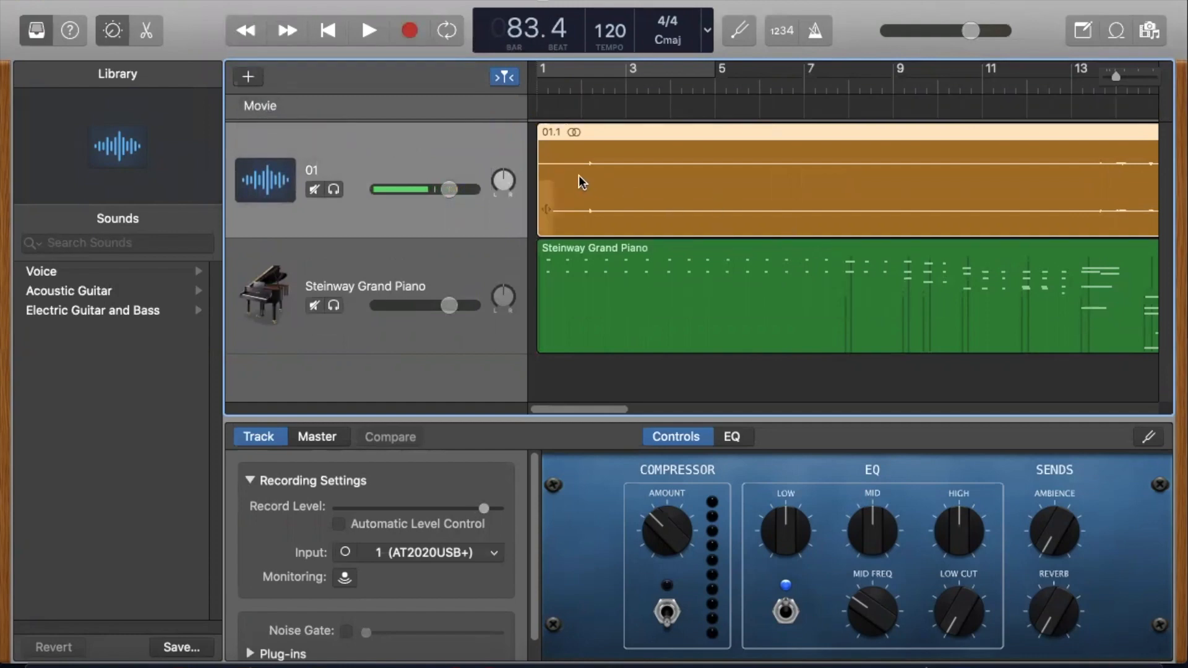
Step: Examine the start of the copied 01.1 waveform against the Steinway Grand Piano region, both in overview and in close-up
scroll(710, 193, "right", 5)
scroll(710, 193, "left", 5)
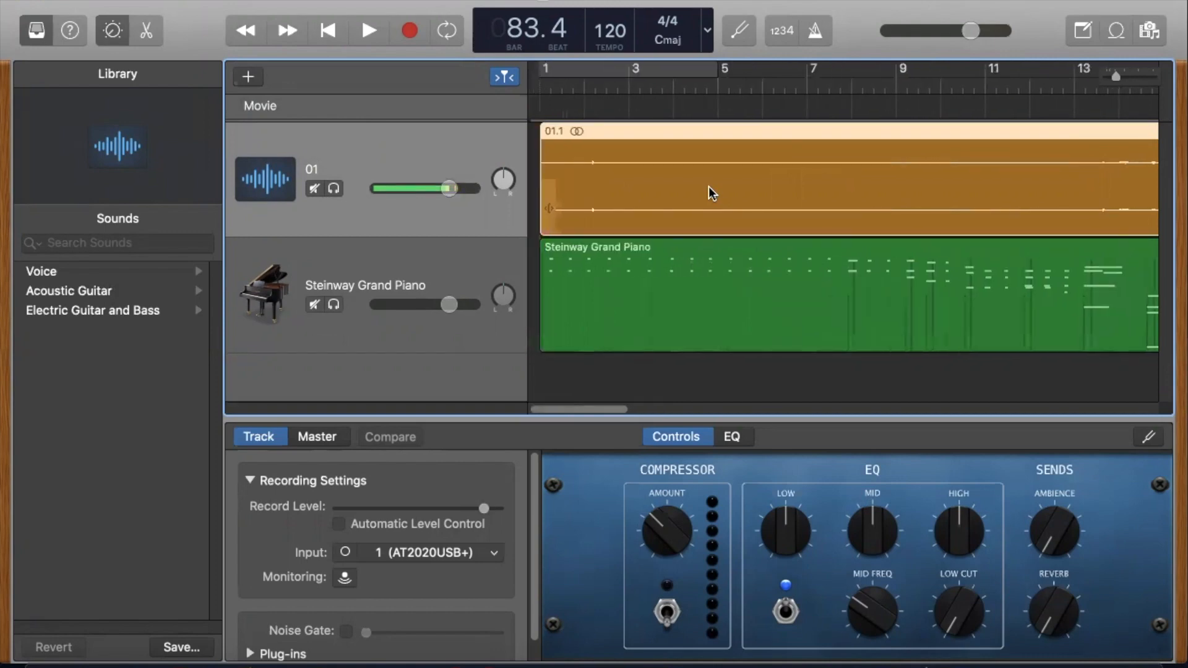
scroll(847, 209, "right", 10)
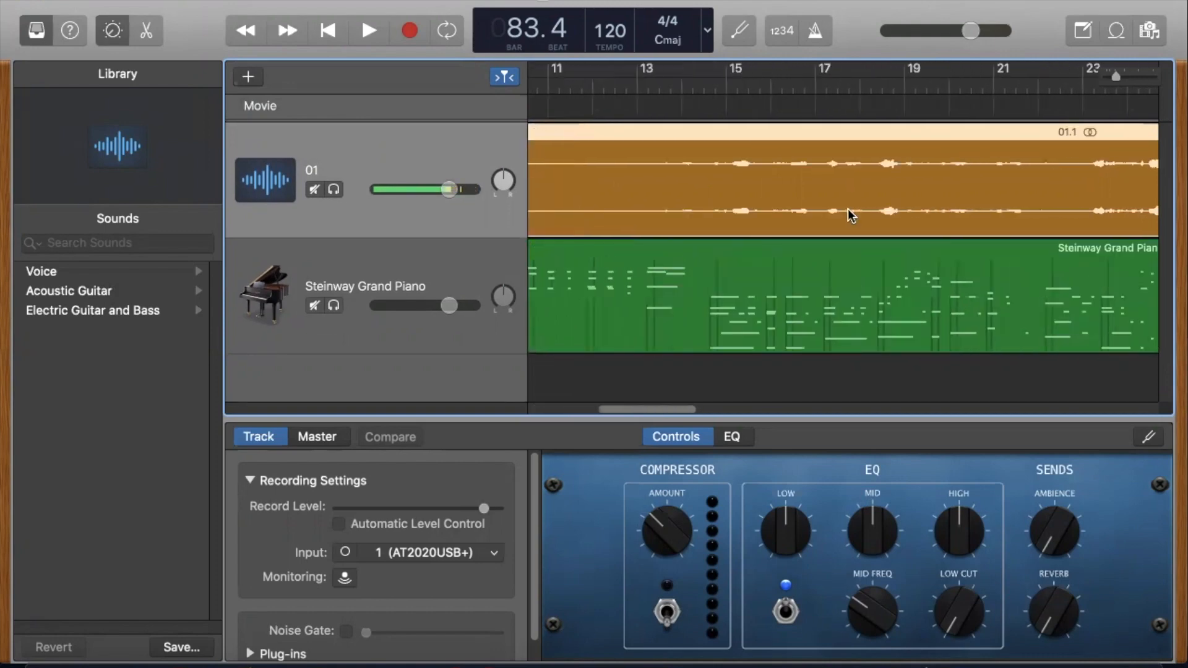
scroll(848, 215, "left", 6)
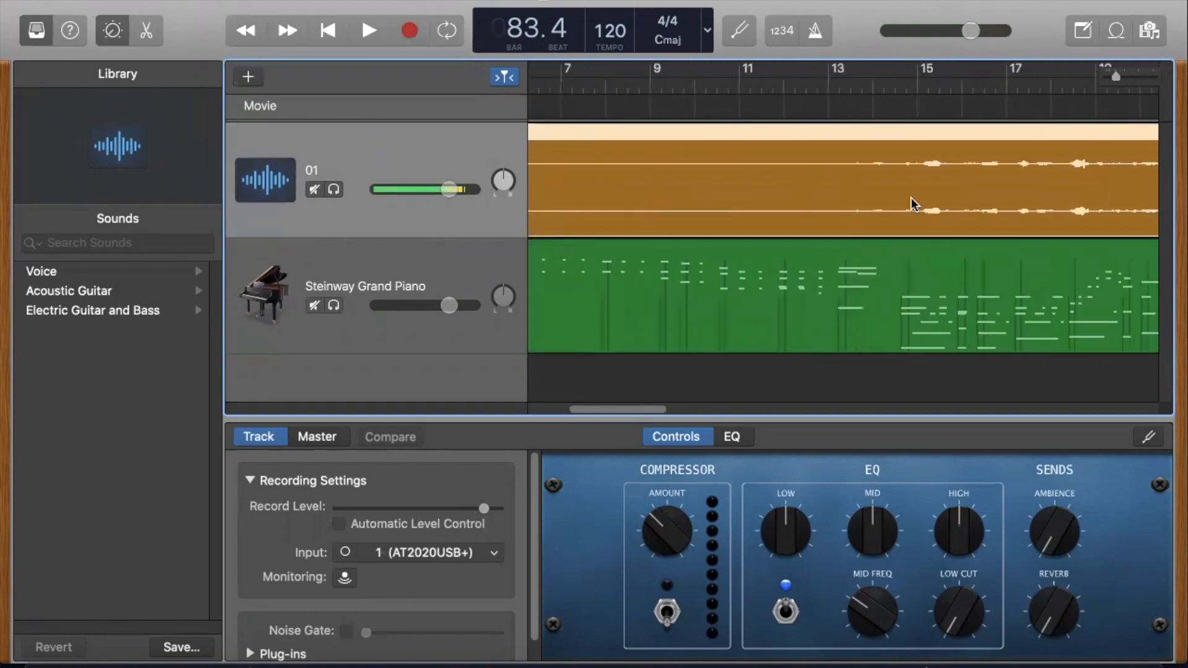
scroll(680, 185, "left", 5)
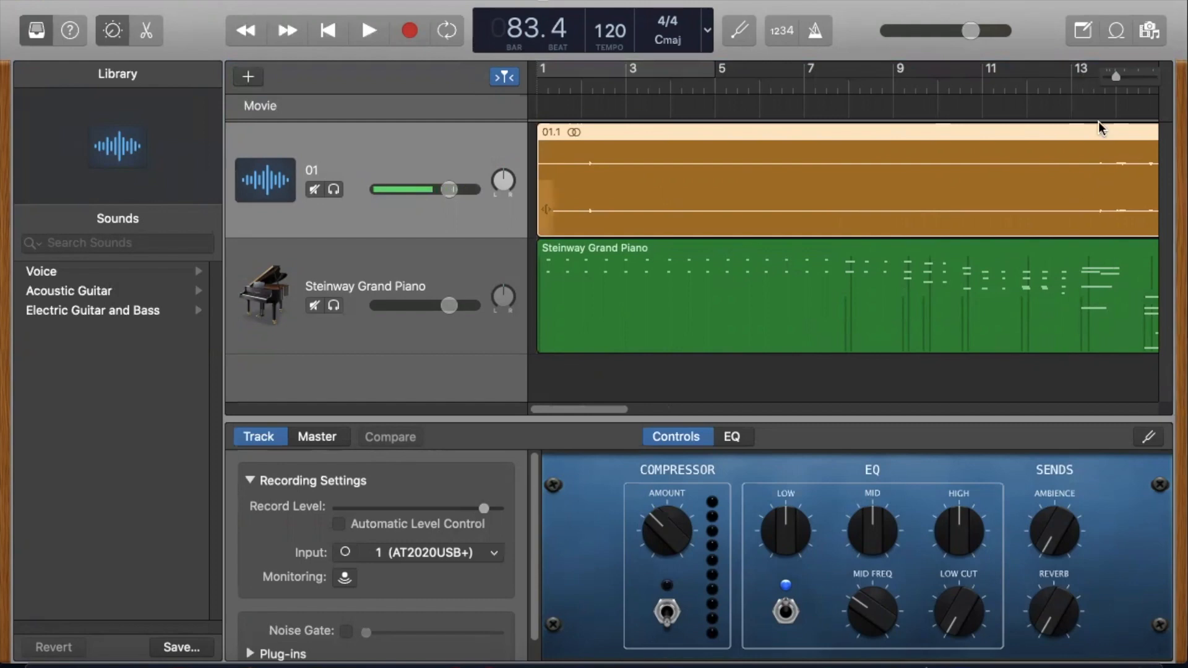
left_click_drag(1113, 78, 1060, 129)
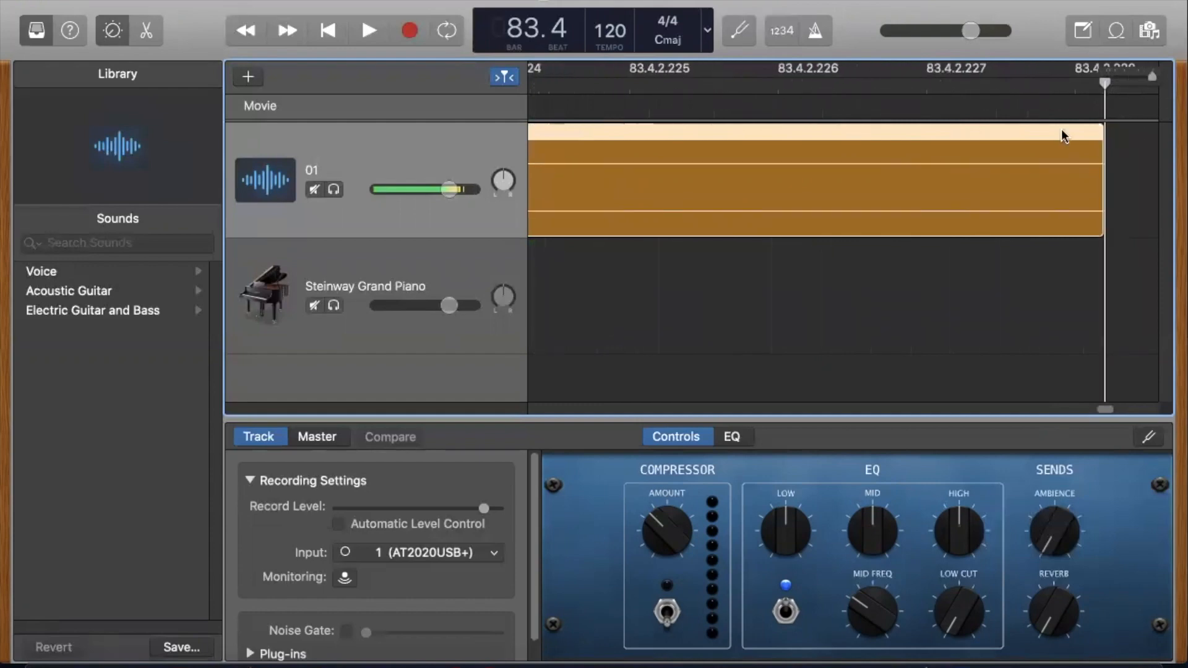
scroll(819, 238, "left", 5)
scroll(819, 239, "left", 5)
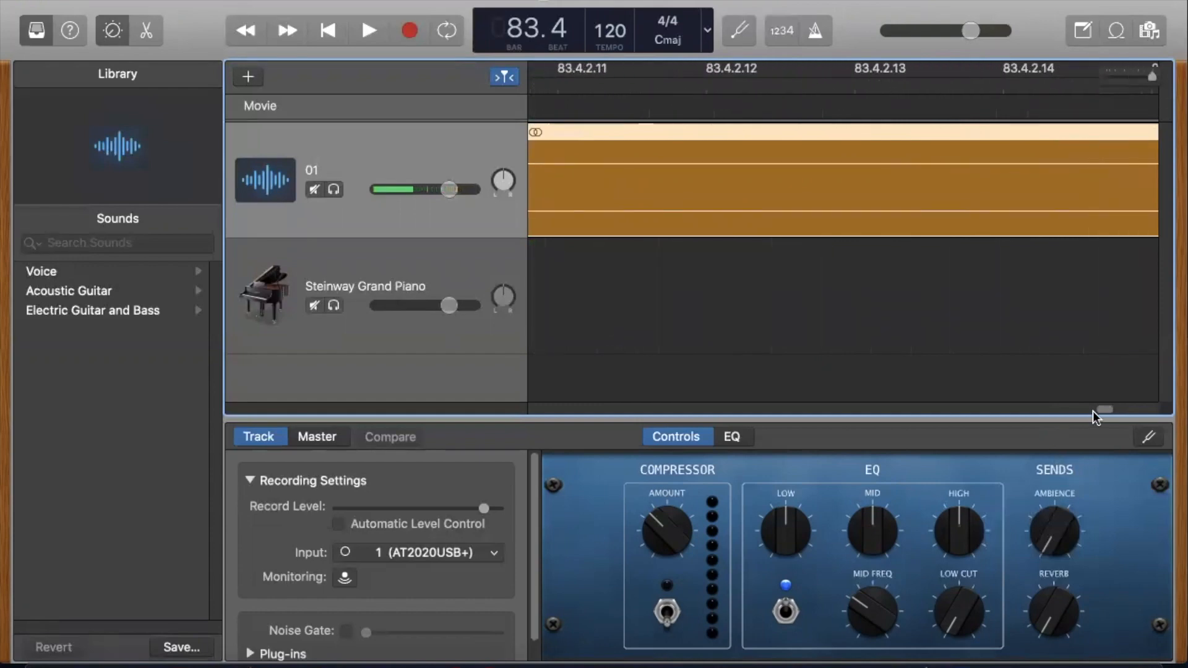
left_click_drag(1106, 411, 531, 416)
scroll(790, 348, "right", 3)
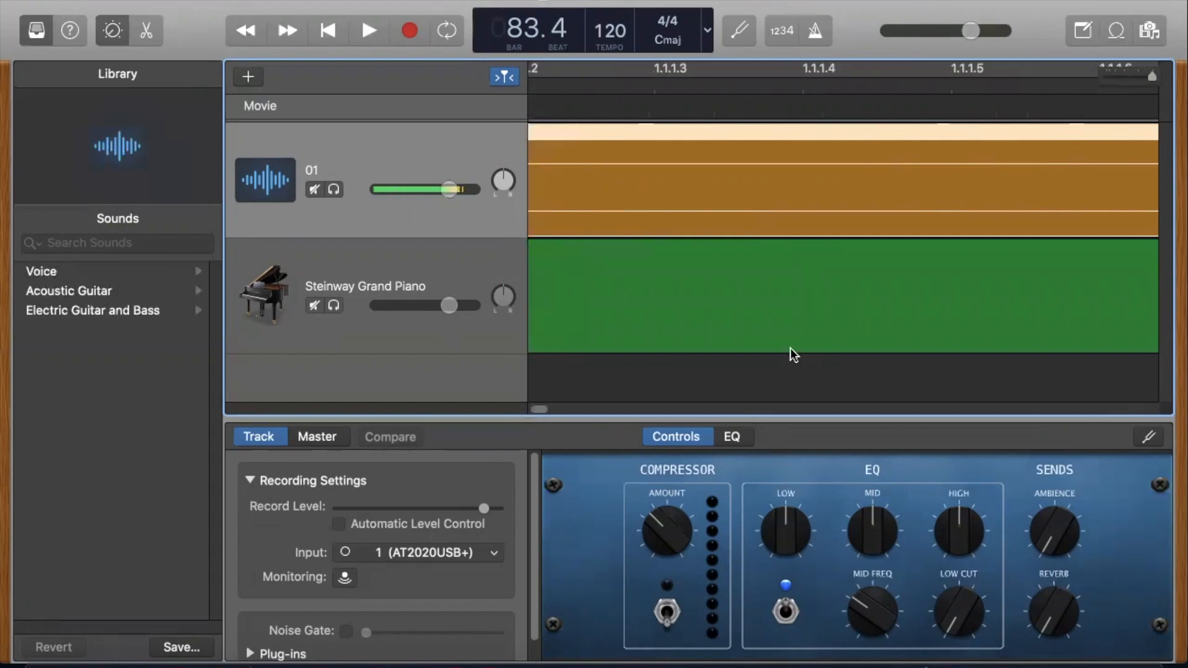
scroll(789, 348, "right", 10)
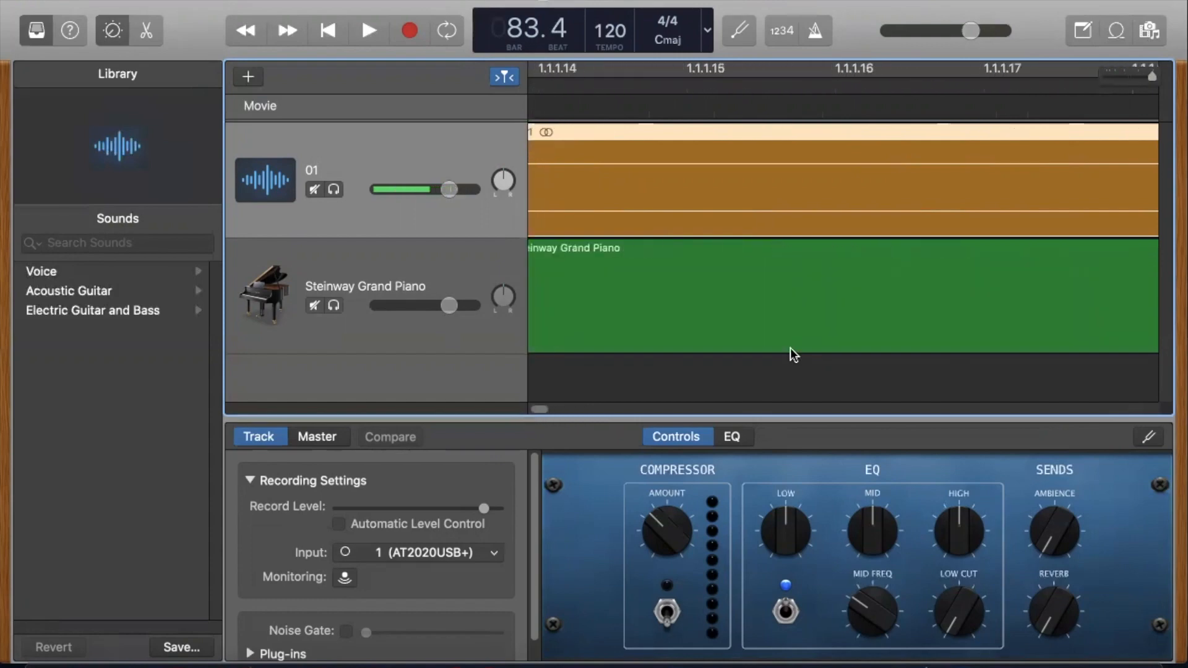
scroll(789, 347, "left", 2)
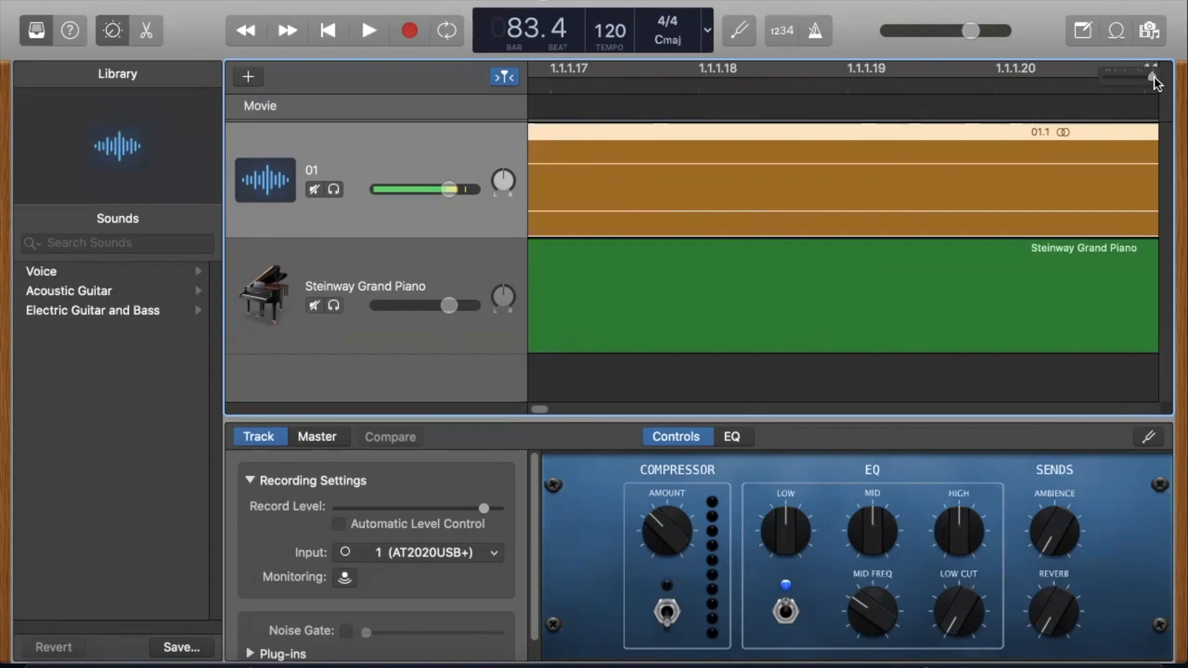
left_click_drag(1148, 77, 1134, 76)
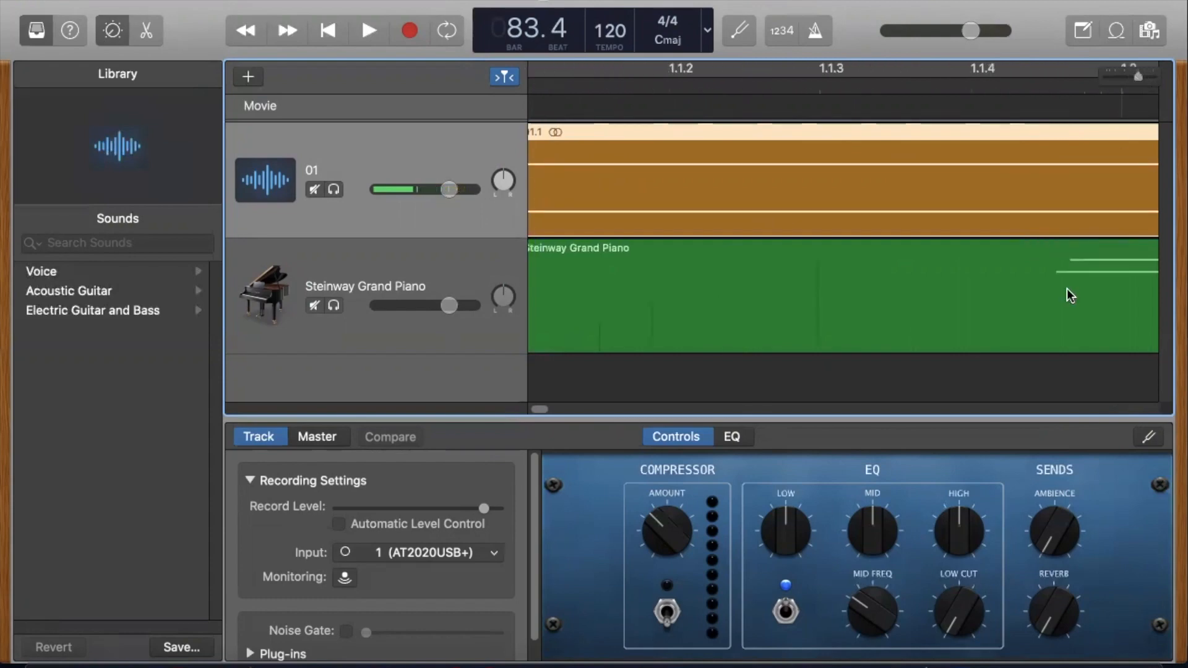
Step: Locate the first small spike in region 01.1 and play the passage around beat 2.2 briefly
scroll(1066, 288, "right", 15)
scroll(1066, 288, "right", 5)
scroll(1066, 288, "right", 20)
scroll(1067, 288, "right", 10)
scroll(1067, 288, "left", 8)
left_click(825, 84)
key("space")
key("space")
Step: Move region 01.1 later to start just after beat 1.2, lining up its first spike with a piano count-in note
scroll(742, 202, "left", 5)
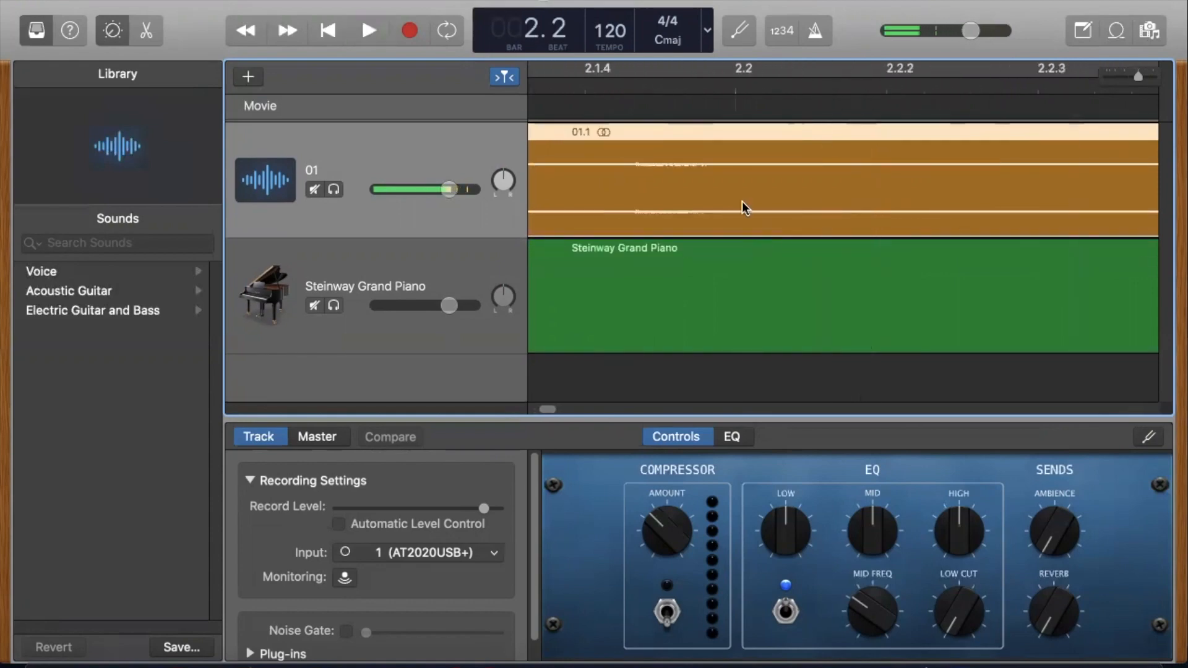
scroll(740, 202, "left", 4)
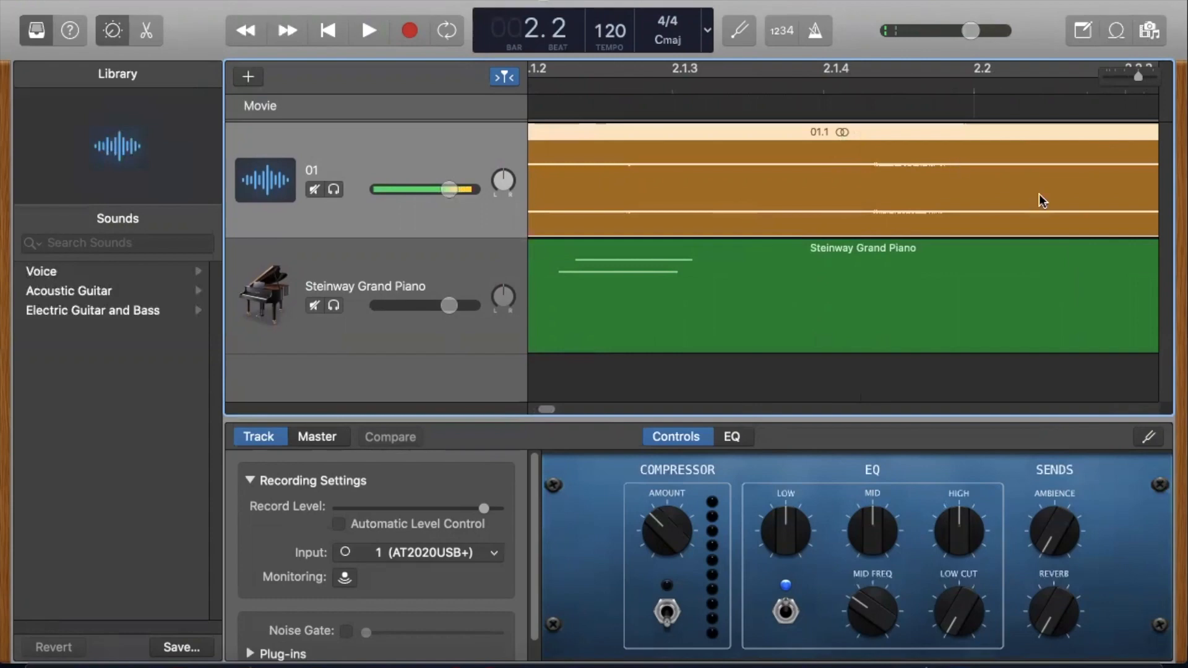
left_click_drag(1138, 78, 1127, 76)
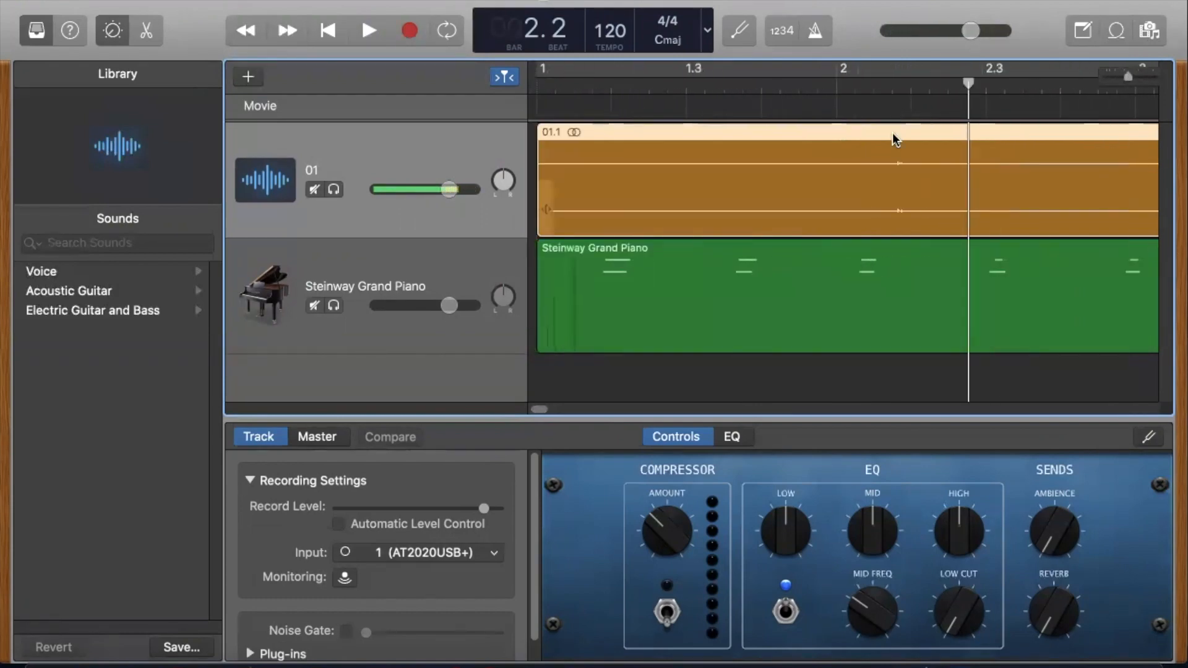
mouse_move(892, 133)
left_mouse_down()
mouse_move(937, 136)
mouse_move(910, 138)
left_mouse_up()
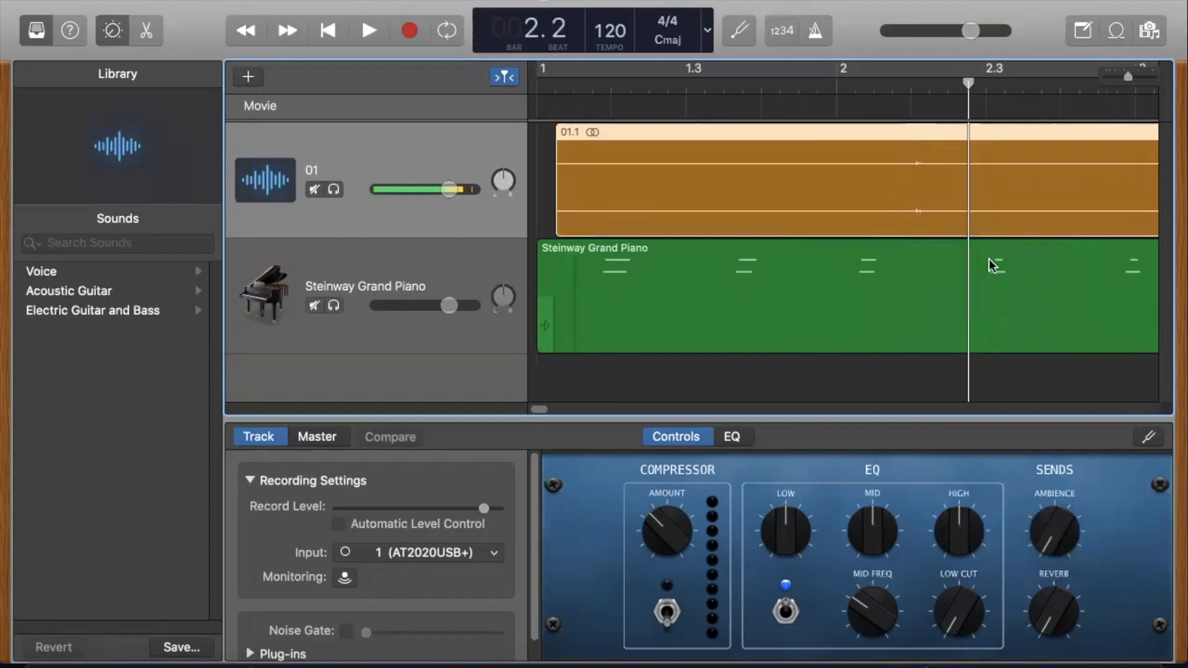
mouse_move(1129, 77)
left_mouse_down()
mouse_move(1113, 77)
mouse_move(1137, 77)
left_mouse_up()
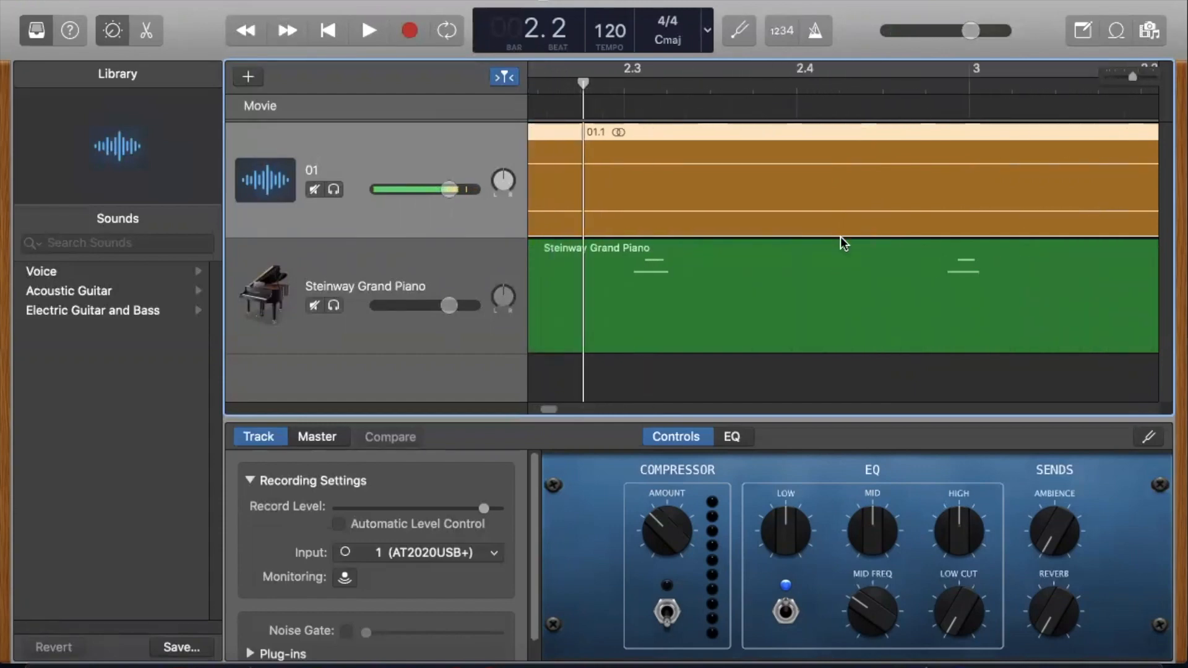
scroll(840, 236, "left", 5)
left_click_drag(703, 133, 873, 134)
left_click_drag(973, 133, 975, 132)
Step: Play the project and jump ahead to about bar 12 to check the voice's timing against the piano
key("space")
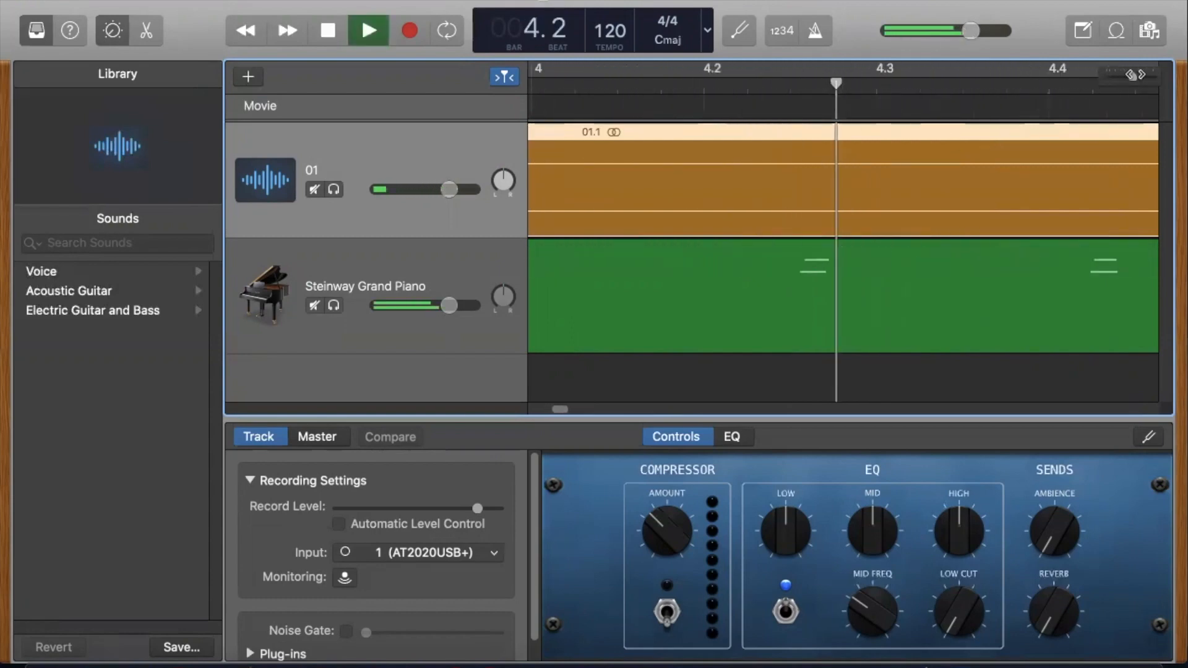
left_click_drag(1130, 77, 1114, 76)
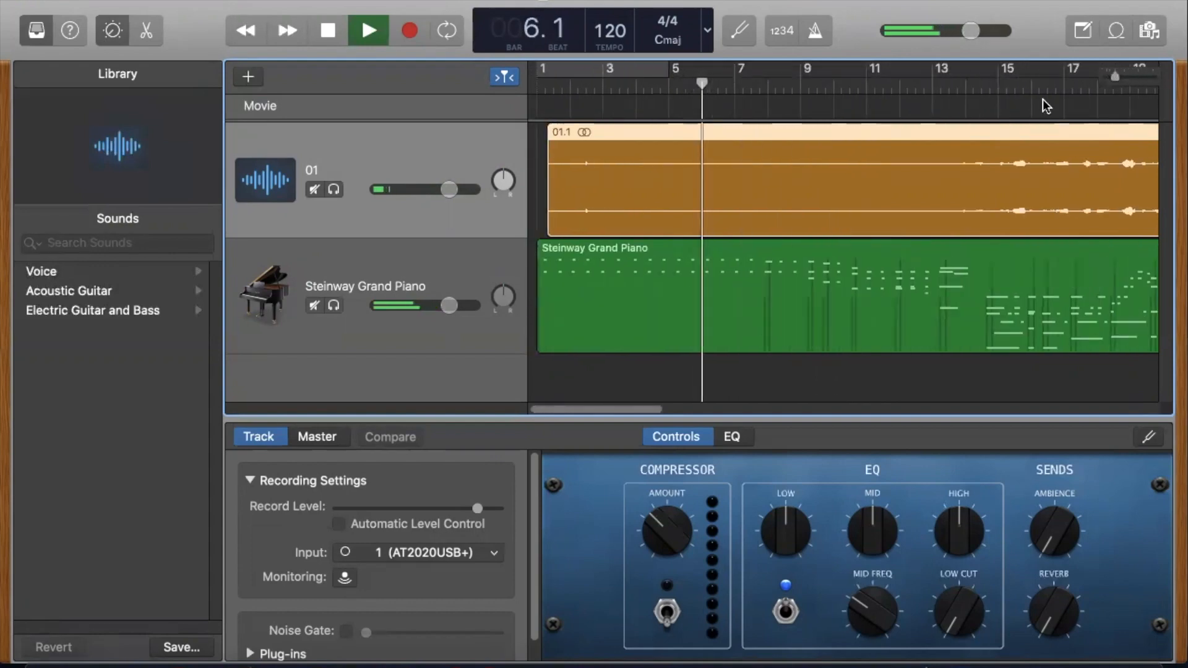
left_click(918, 86)
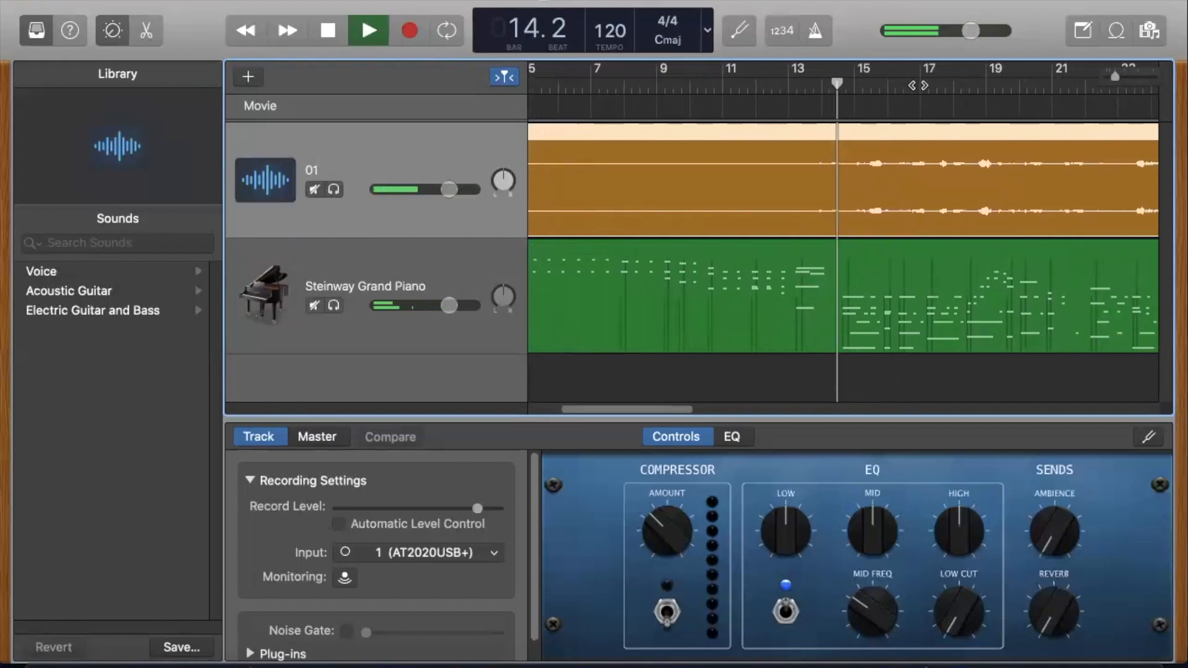
key("space")
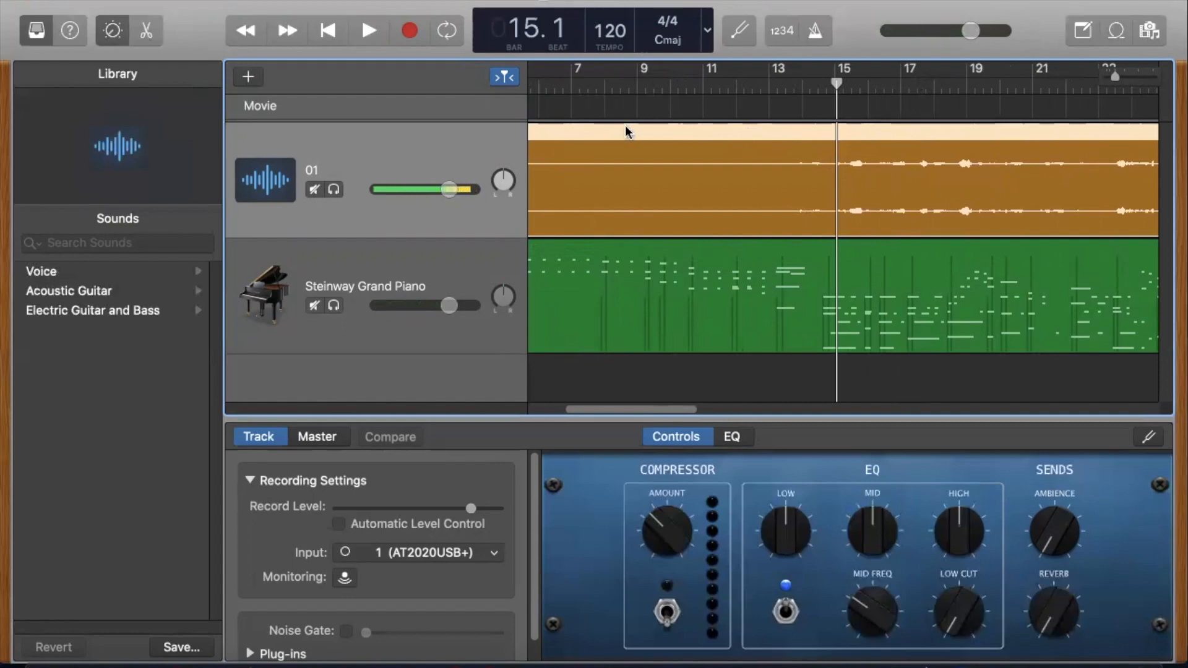
Step: Move region 01.1 about two beats later, lining up its first spike with a later piano count-in note
scroll(631, 169, "left", 5)
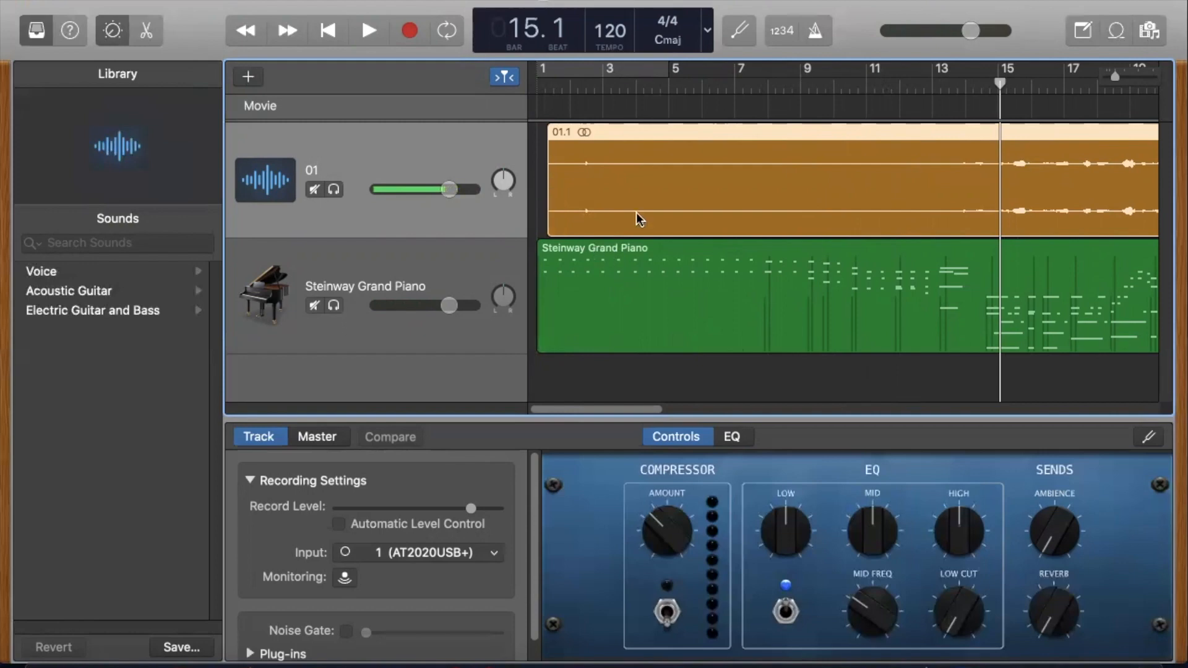
left_click_drag(1112, 79, 1127, 78)
scroll(715, 238, "left", 15)
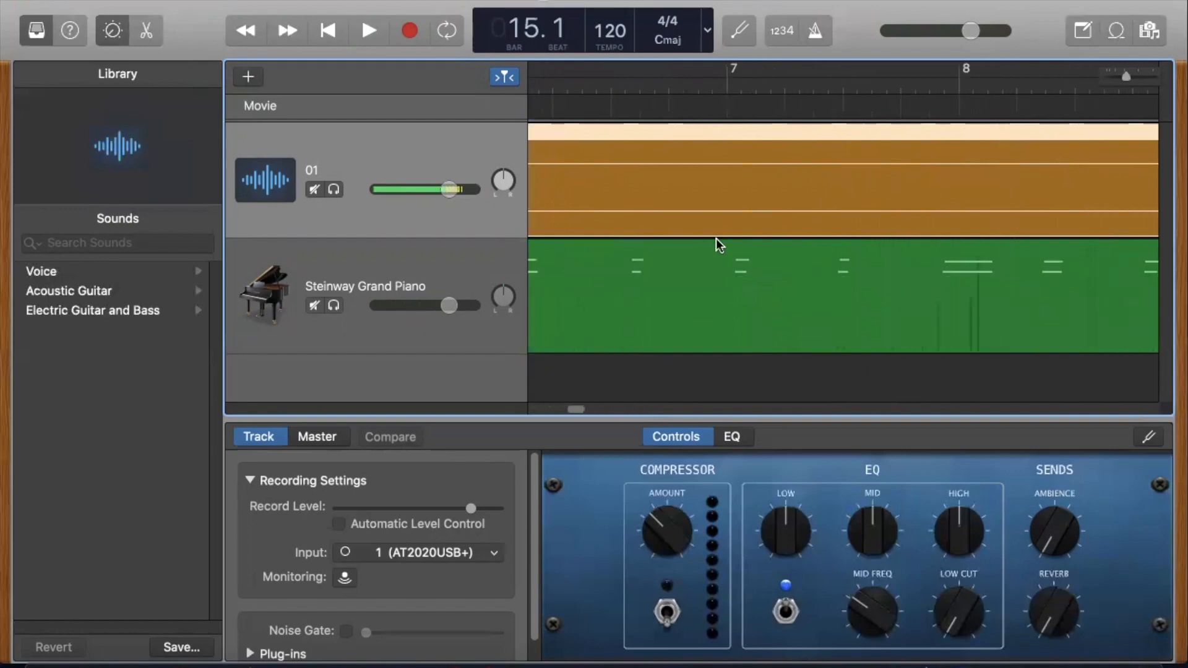
scroll(715, 239, "left", 2)
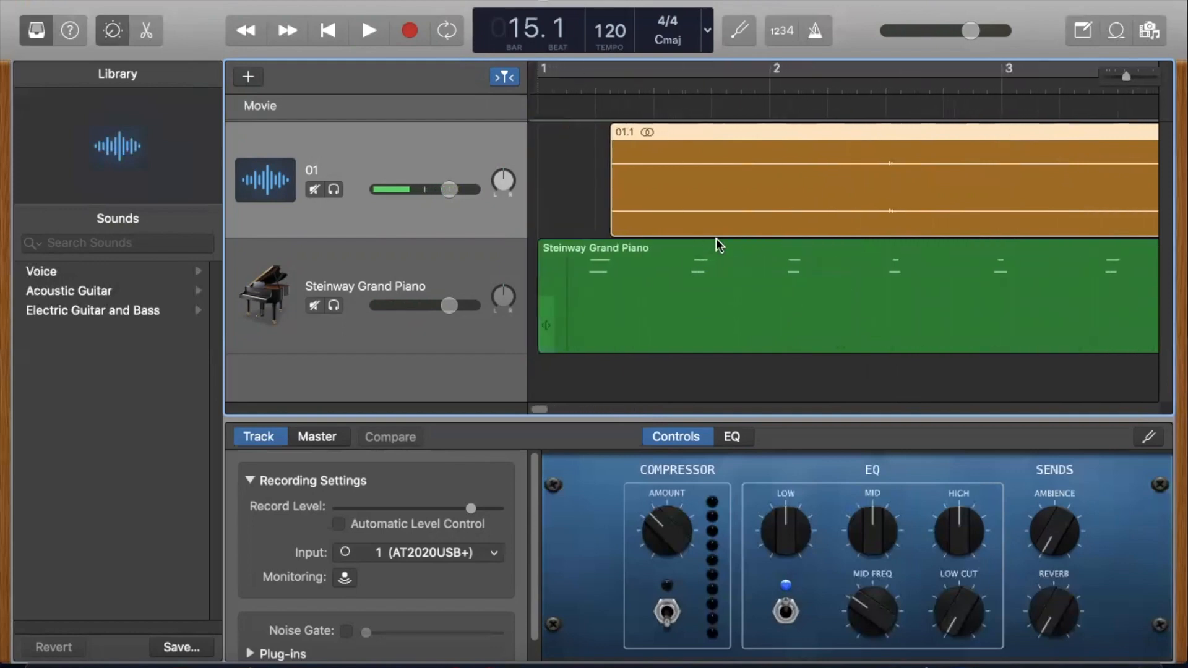
left_click_drag(993, 125, 1118, 131)
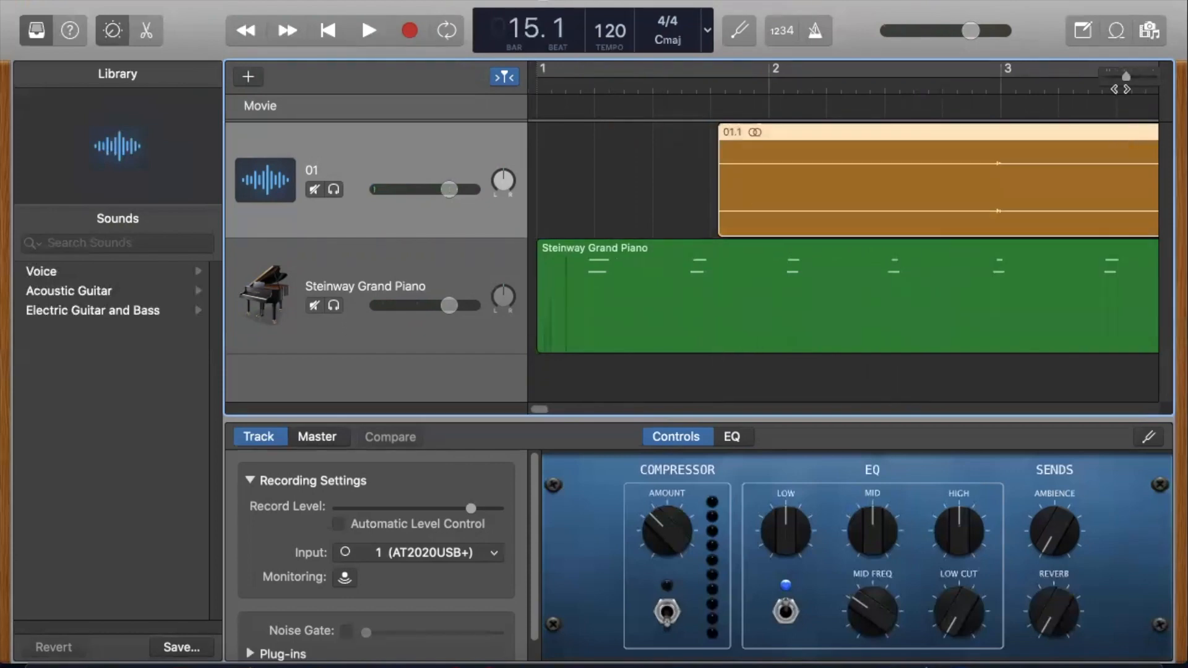
Step: Play the project from about bar 12 with the system volume raised to check the new alignment, and stop playback
left_click_drag(1126, 76, 1109, 79)
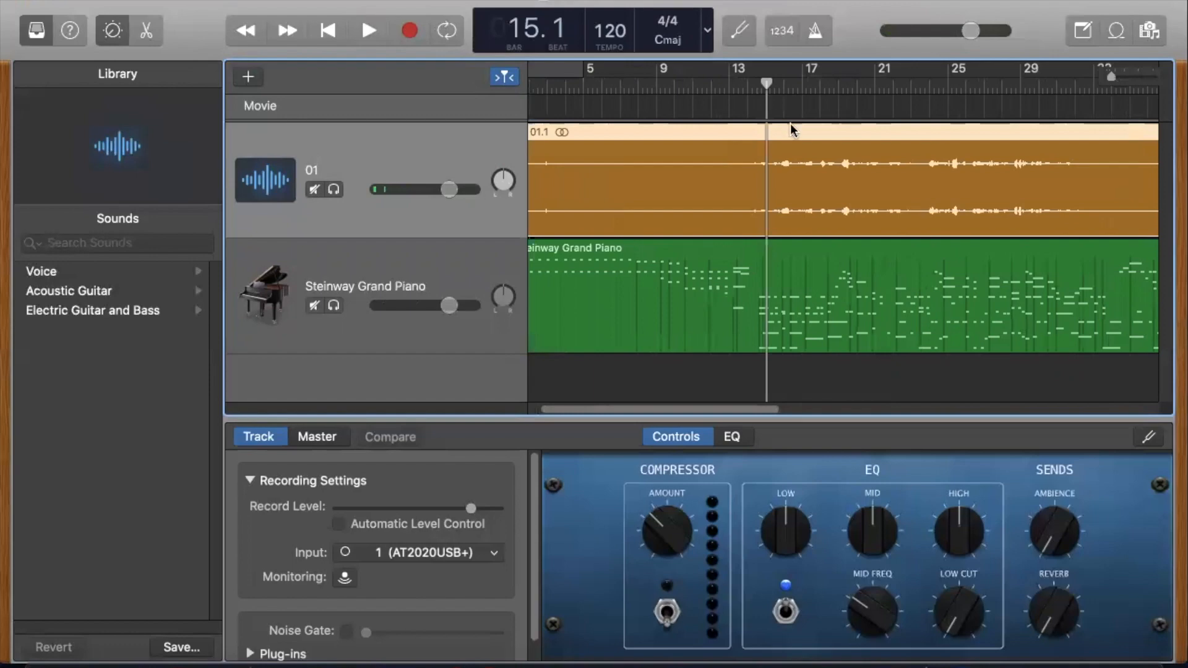
left_click(711, 81)
key("space")
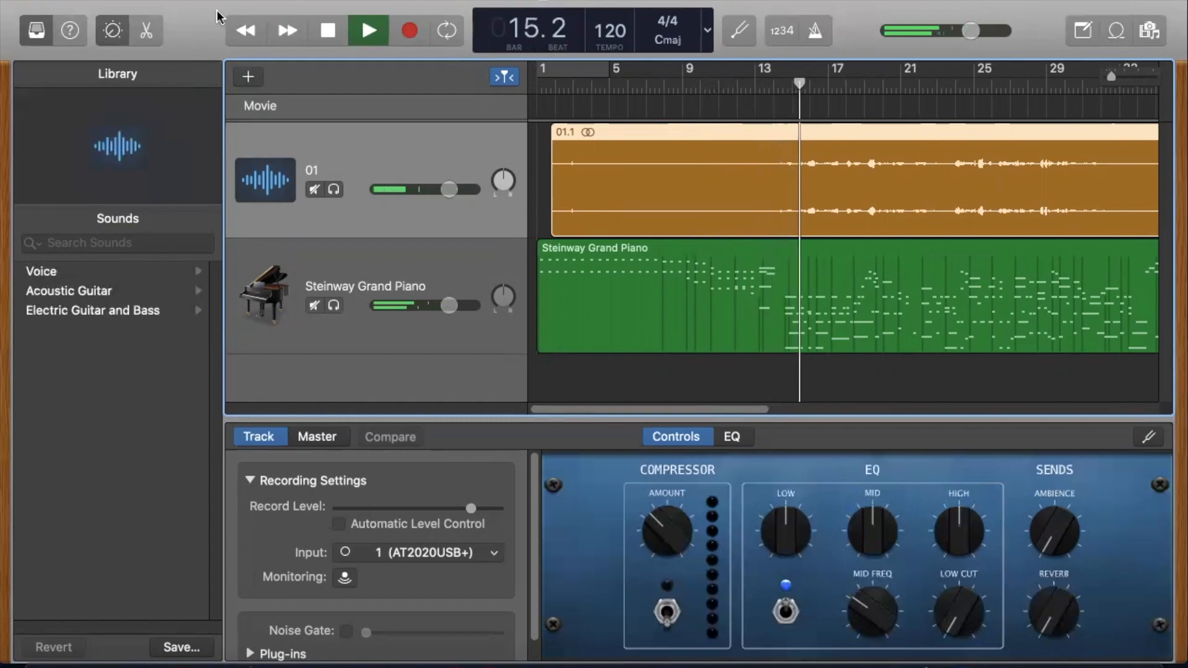
key("XF86AudioRaiseVolume")
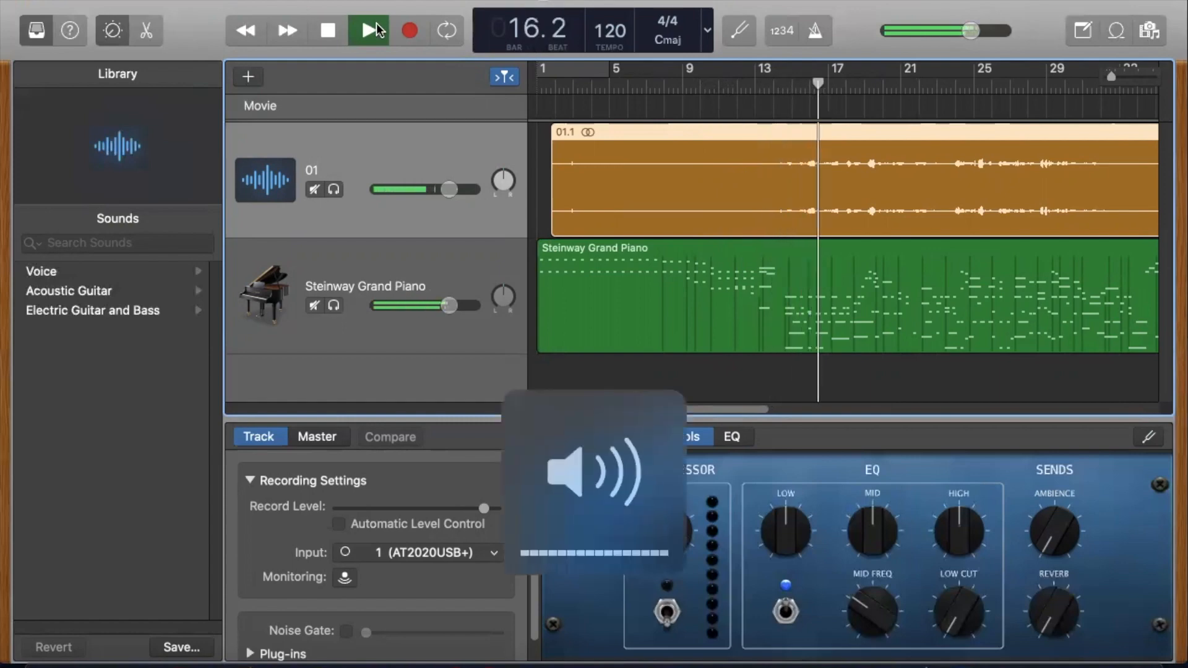
left_click(371, 26)
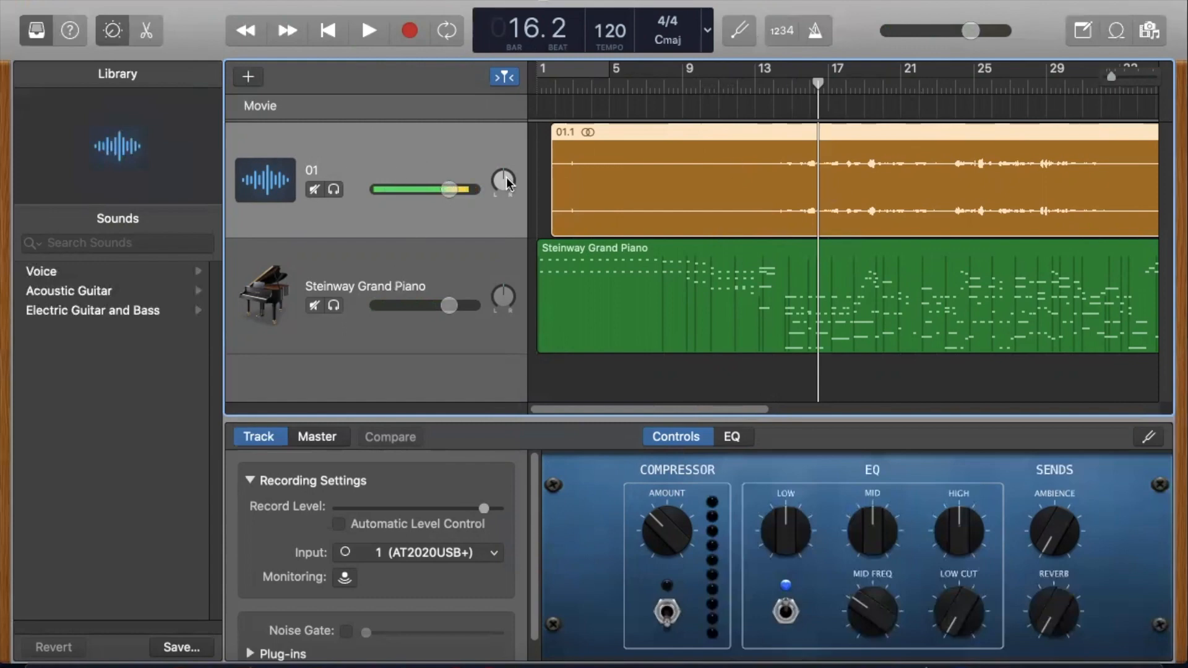
Step: Add student video 02 from Music Videos to the project and close its preview window
left_click(1148, 30)
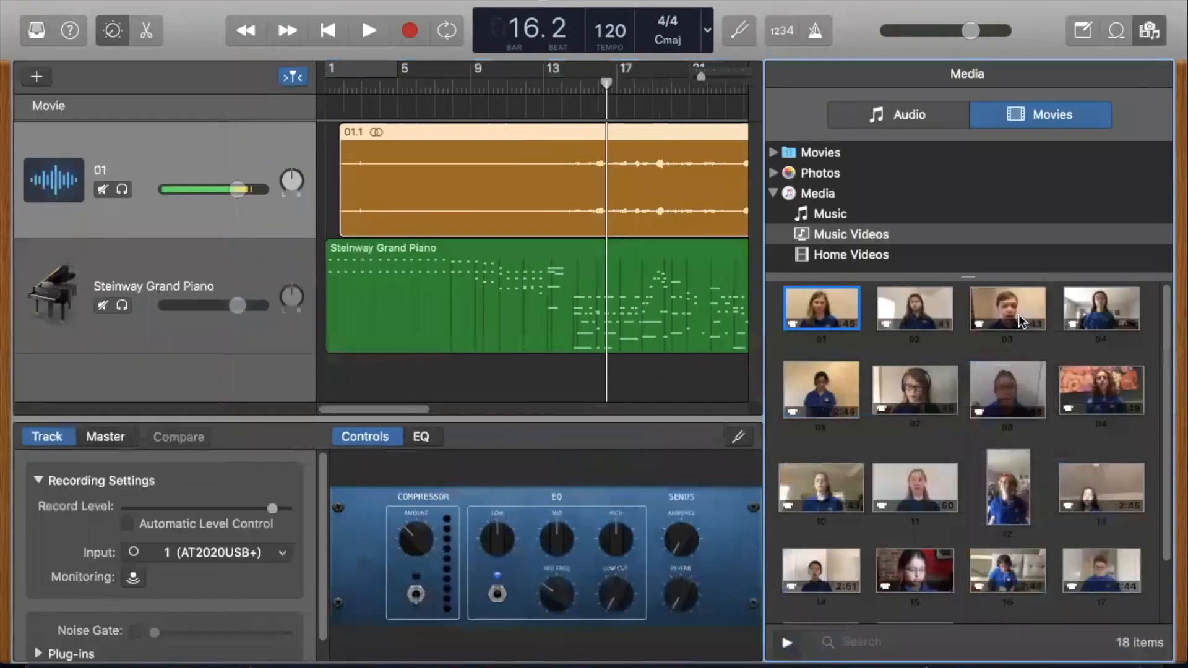
left_click_drag(931, 307, 444, 109)
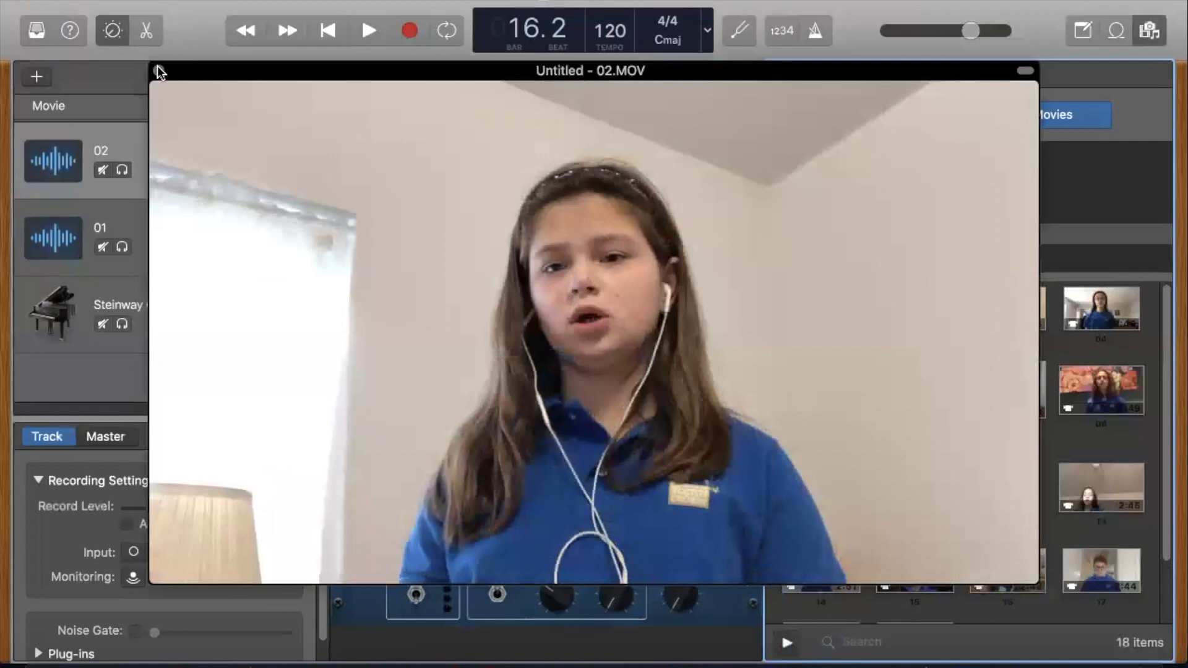
left_click(158, 71)
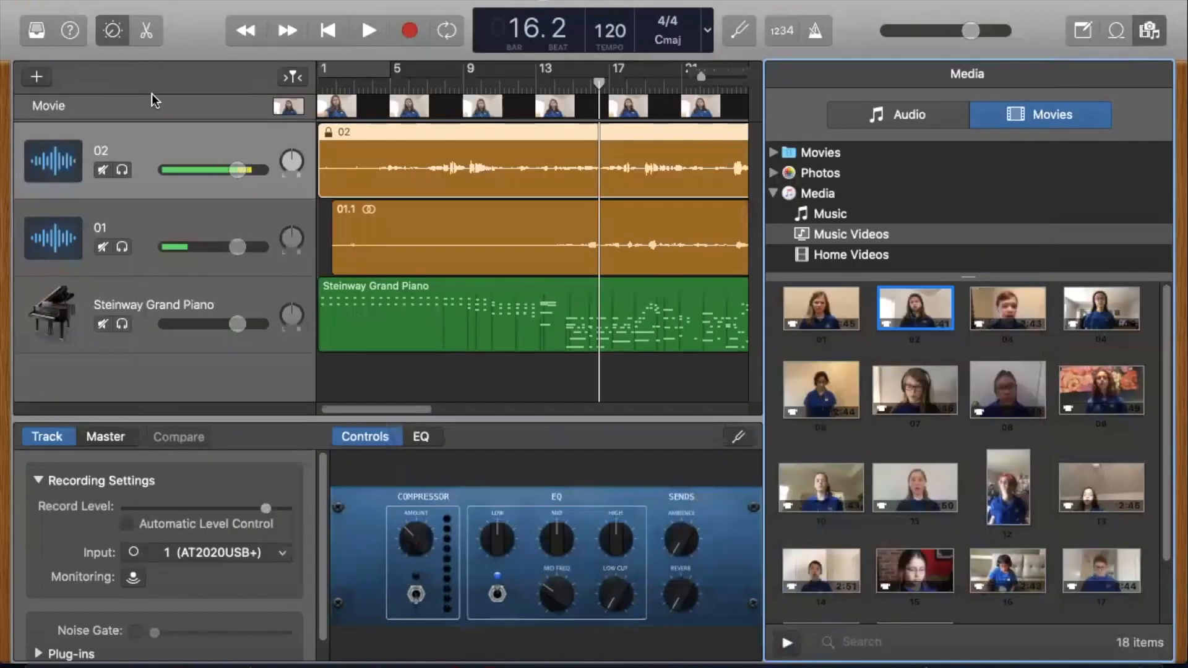
Step: Add an audio track with Input 1, place it between track 01 and the piano, and rename it 02
left_click(36, 77)
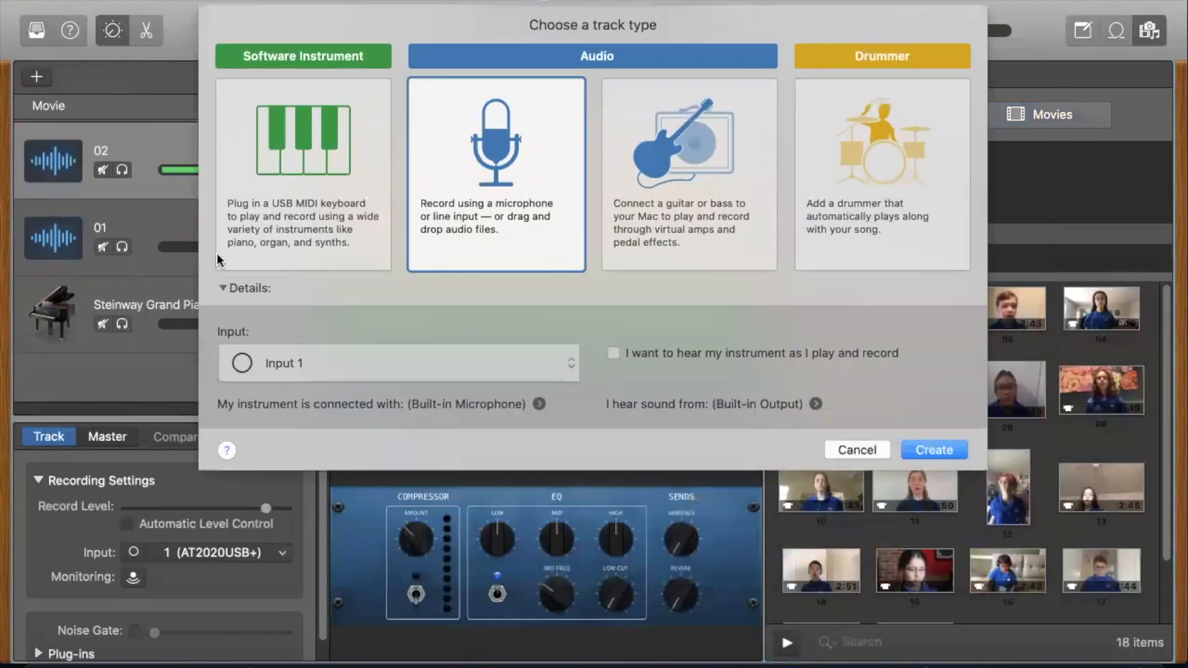
left_click(925, 441)
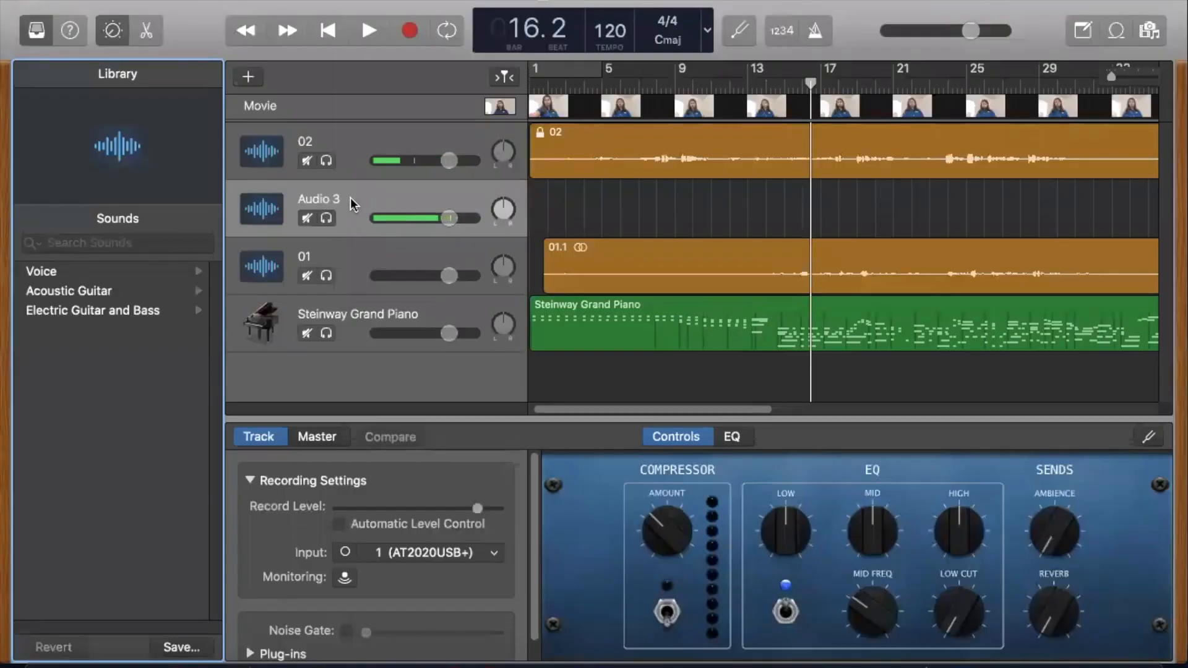
left_click_drag(351, 204, 316, 259)
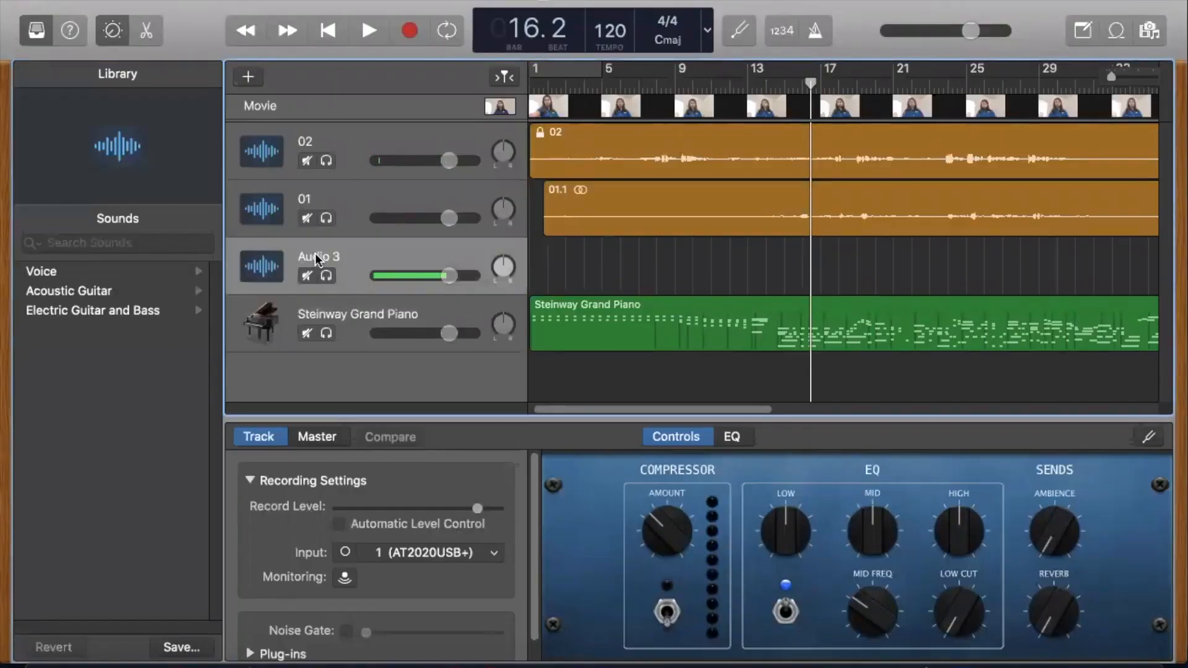
double_click(316, 258)
type("0")
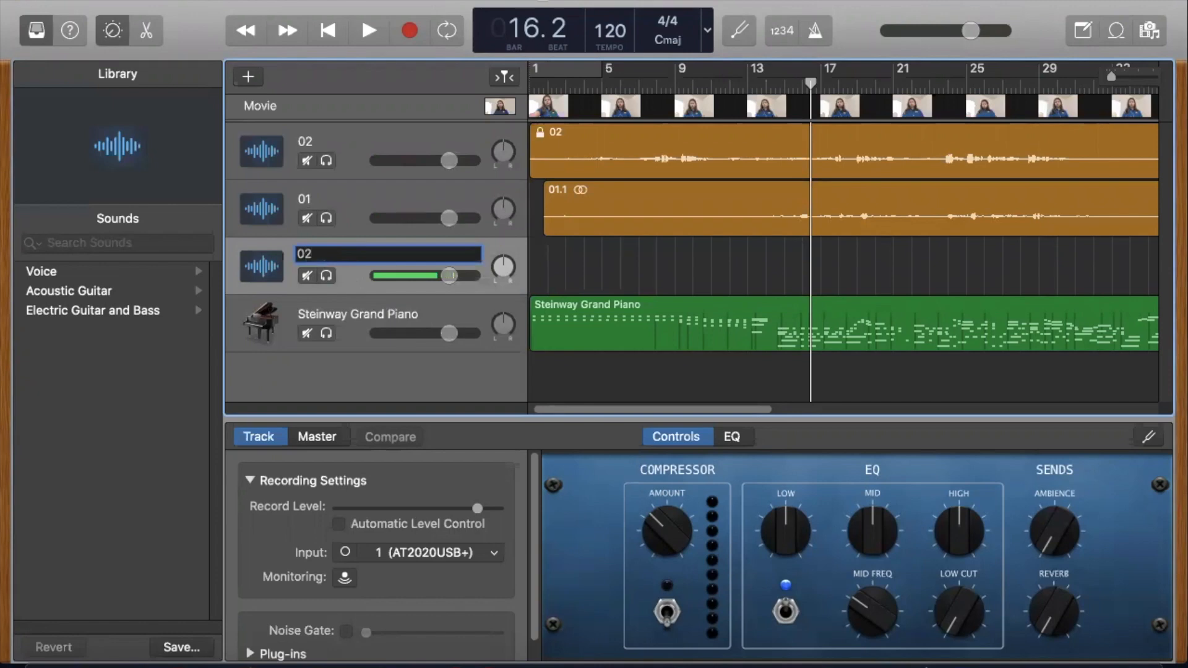
type("2")
key("Return")
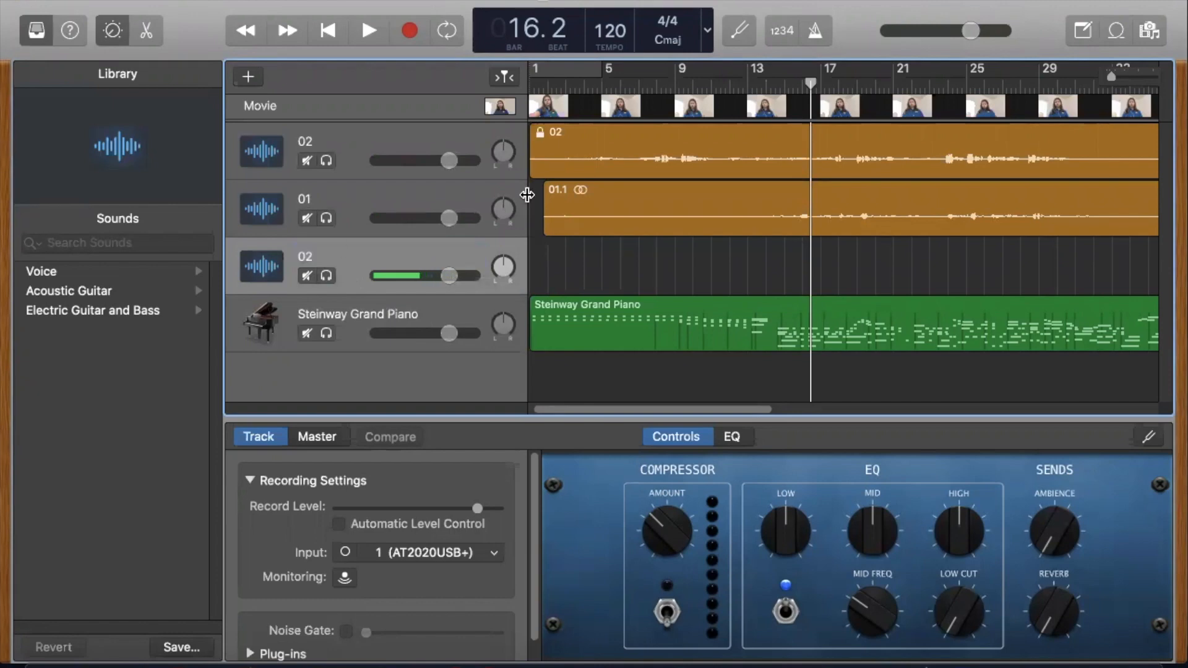
Step: Copy the locked 02 audio region onto the new 02 track at the start of the project
left_click(604, 142)
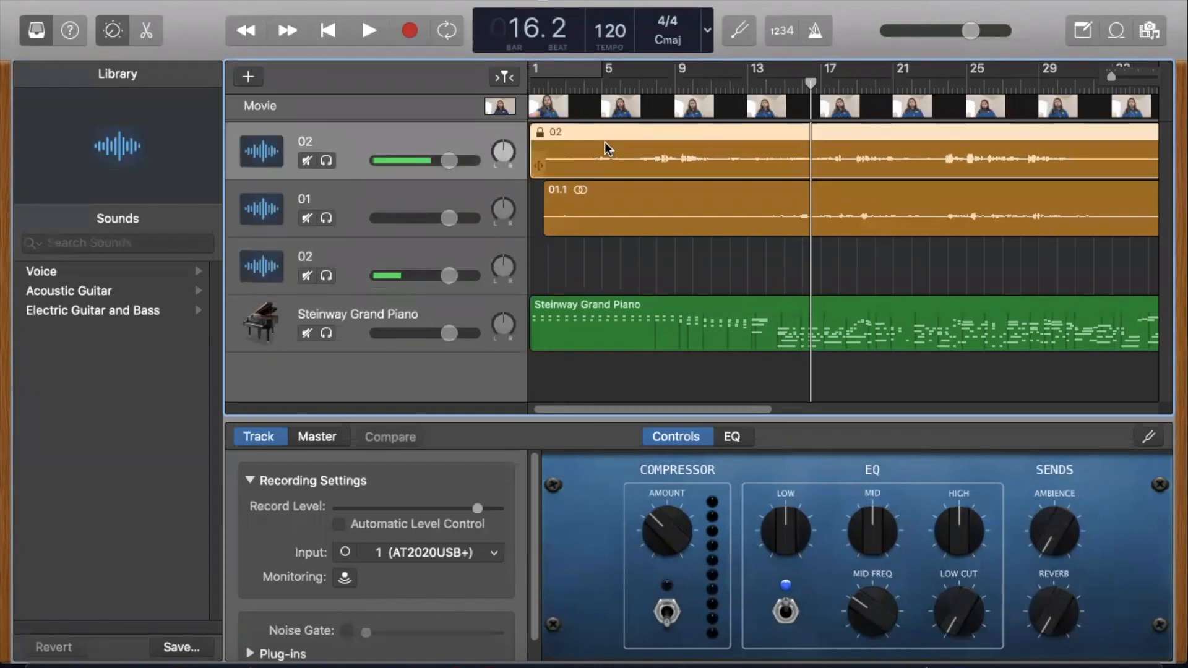
left_click(473, 246)
left_click(328, 30)
key("super+v")
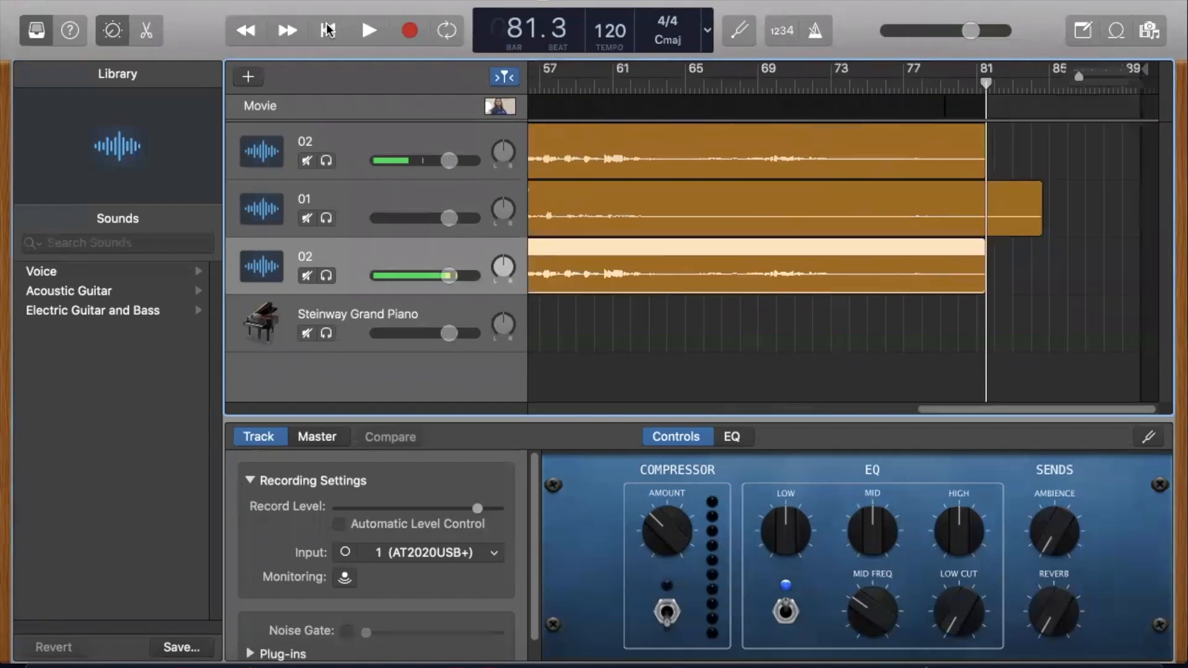
Step: Delete the original locked 02 track and remove the movie from the project
left_click(361, 127)
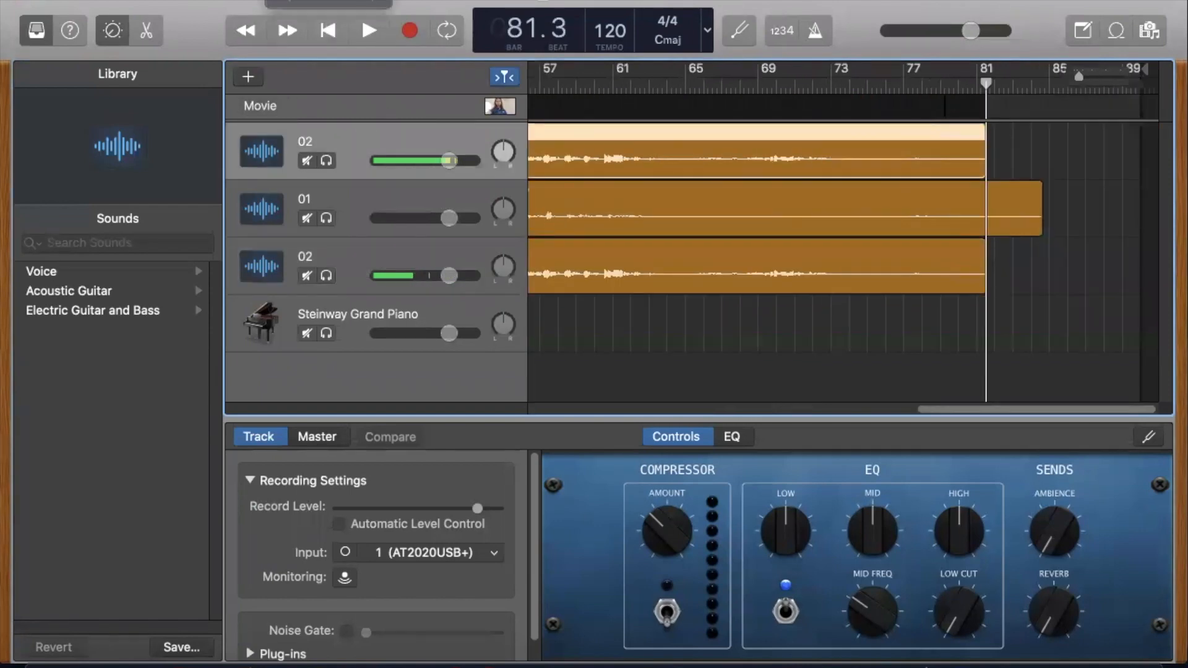
left_click(234, 1)
left_click(252, 60)
left_click(710, 231)
right_click(250, 112)
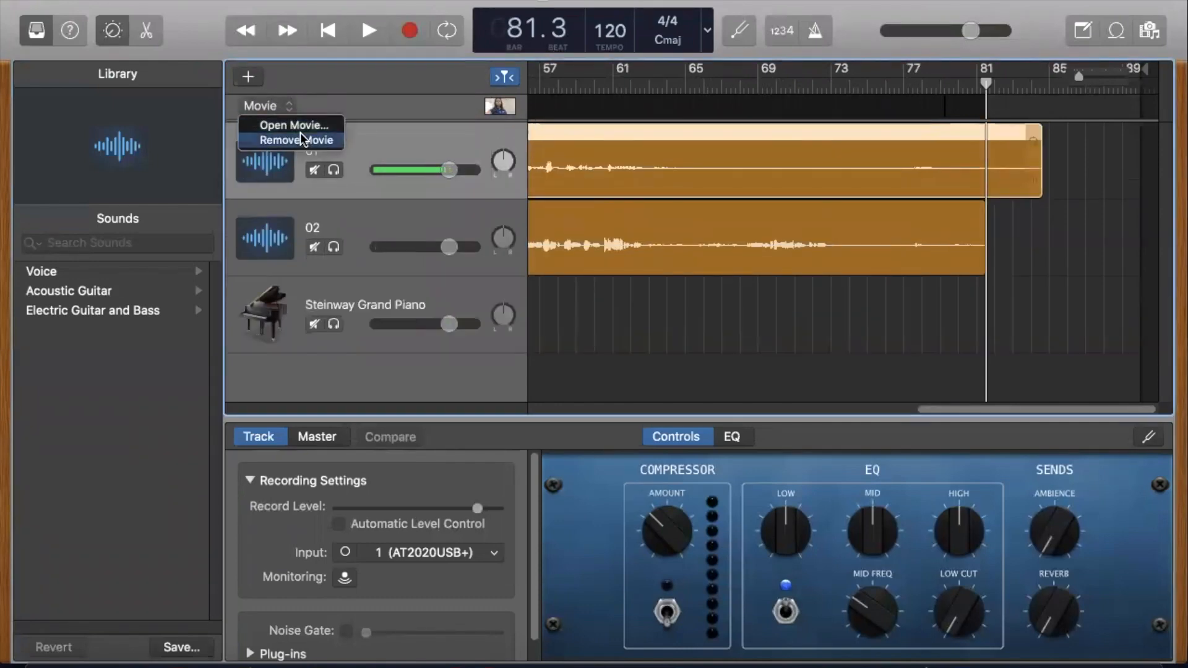
left_click(272, 139)
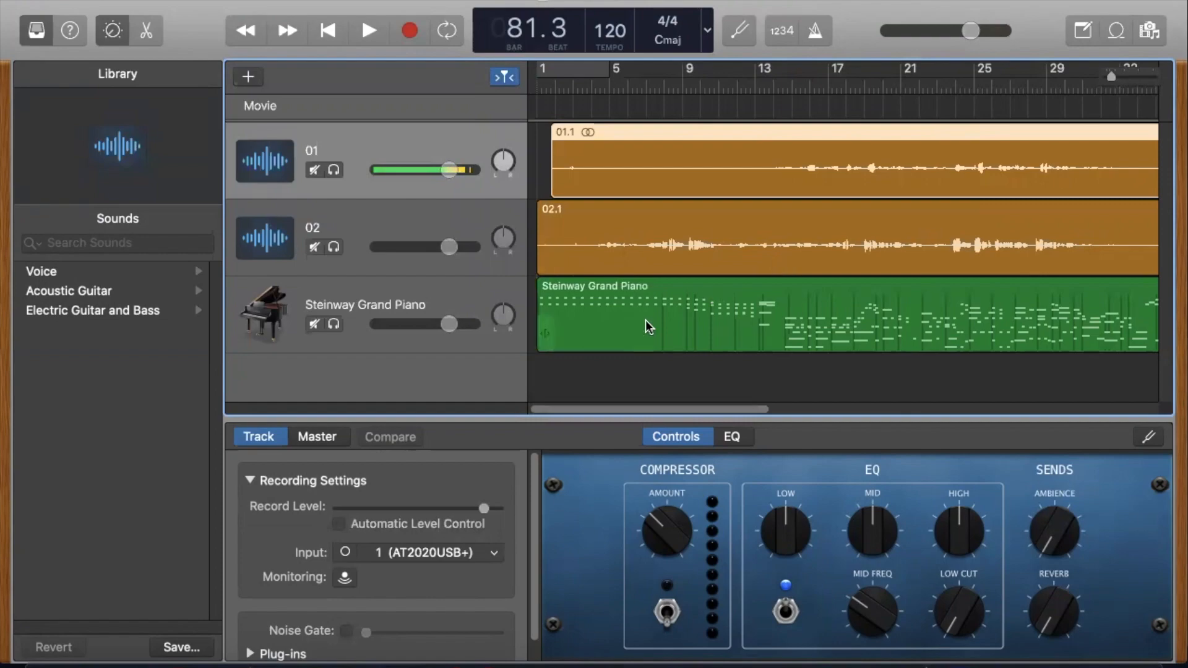
Step: Open the recent Homeward Bound Master project and look through its numbered vocal tracks down to the piano and String Ensemble
key("ctrl+Up")
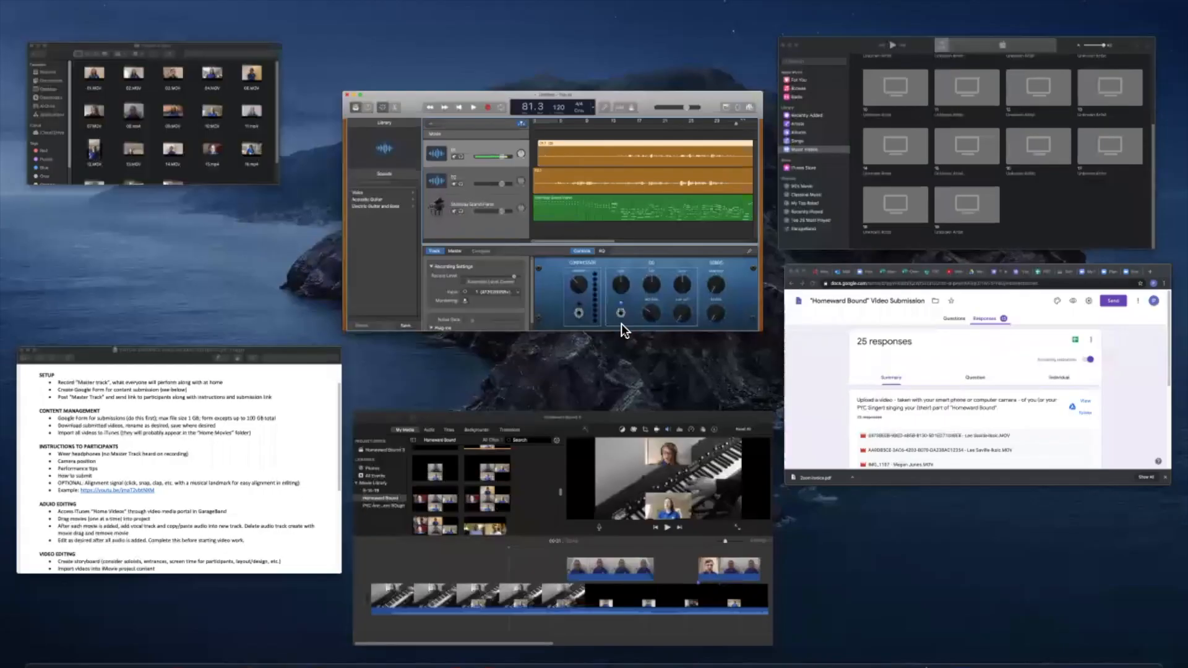
left_click(652, 251)
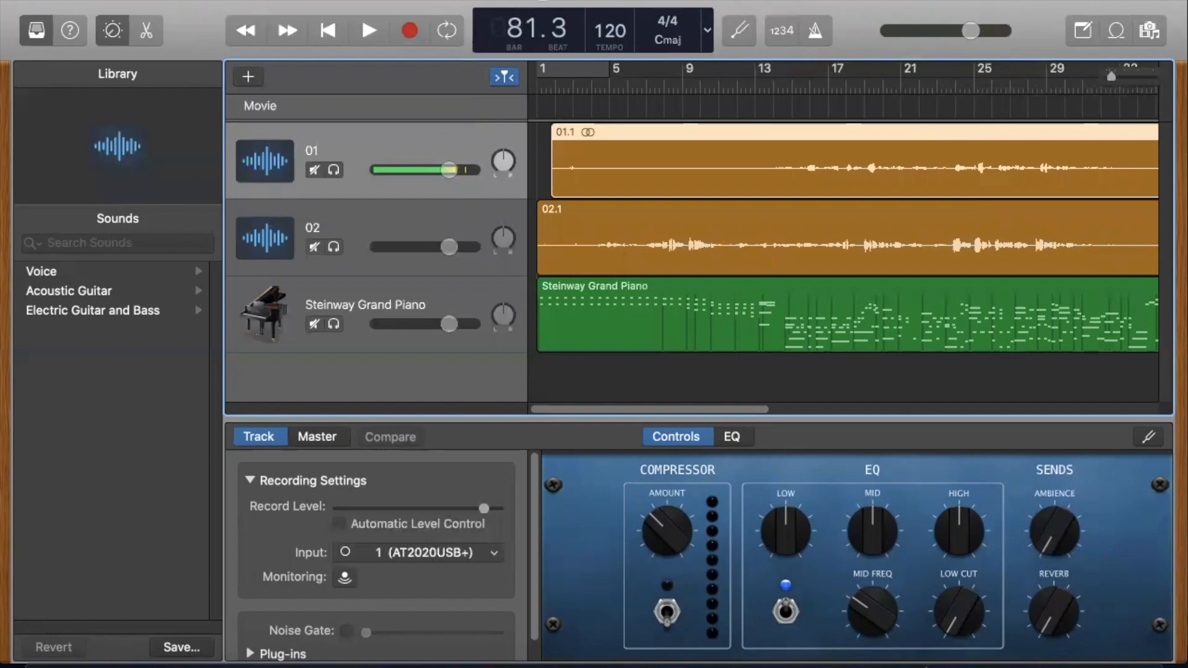
left_click(150, 1)
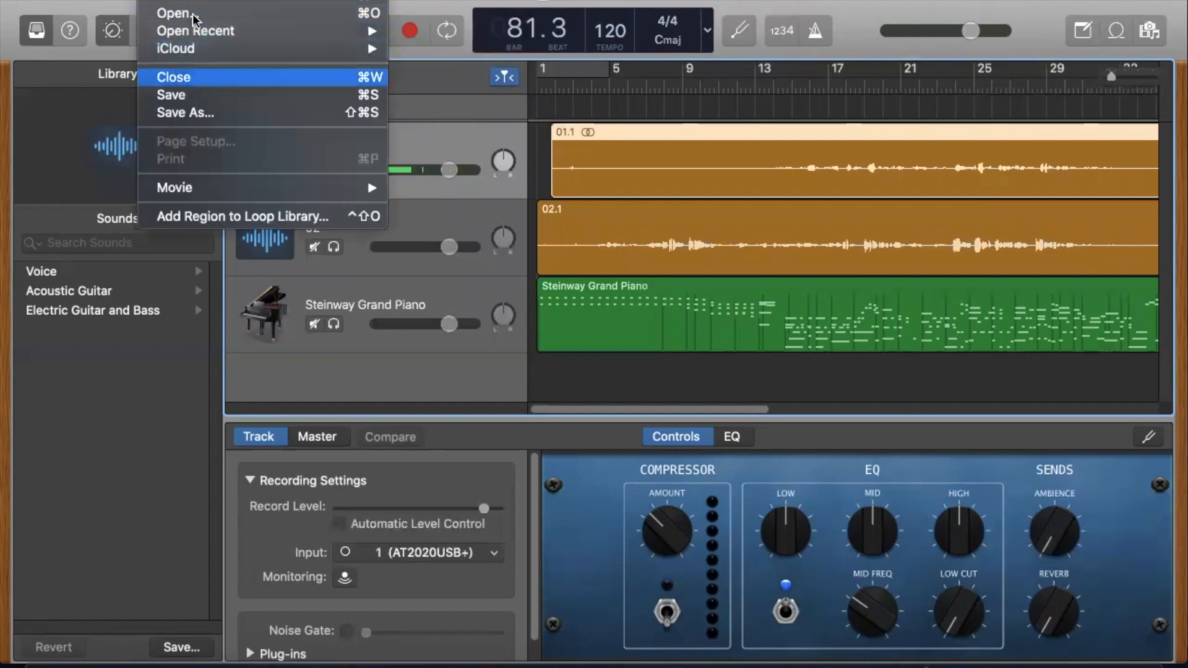
mouse_move(185, 30)
left_click(470, 50)
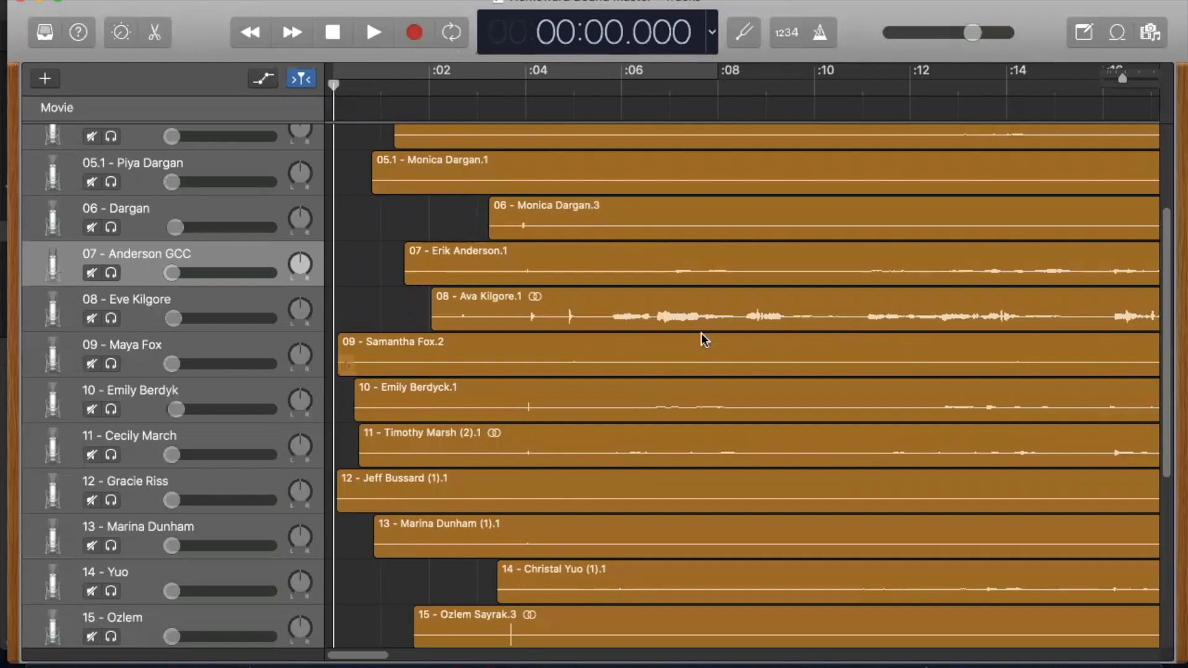
scroll(831, 349, "up", 1)
scroll(831, 350, "right", 1)
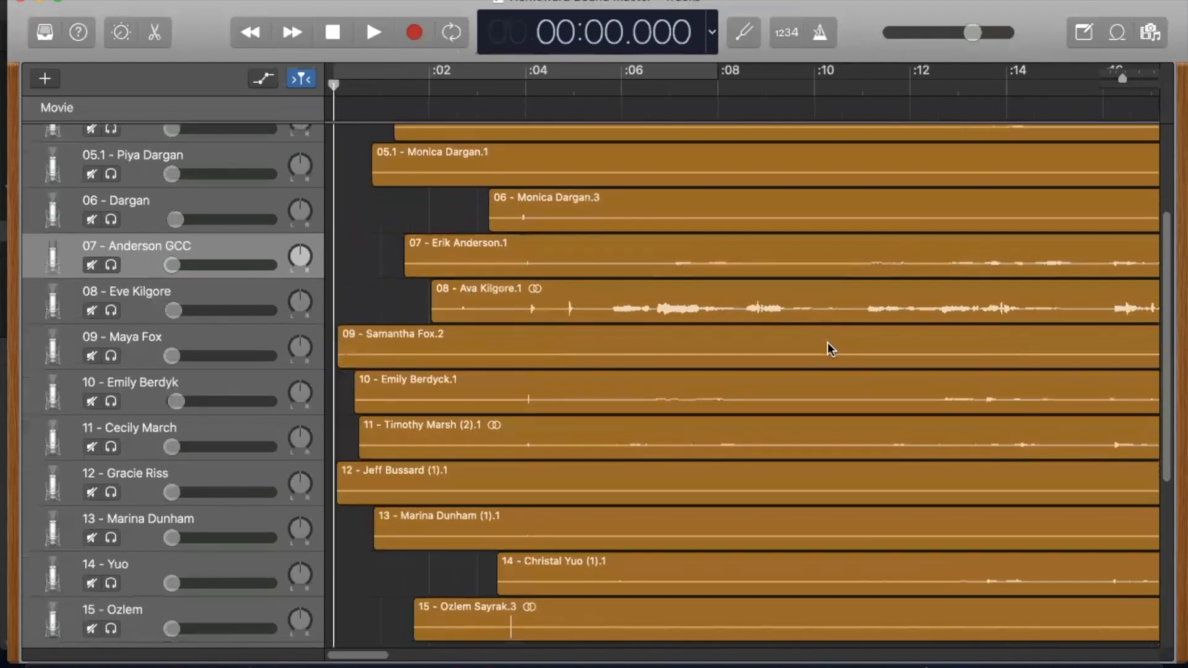
scroll(831, 350, "up", 1)
scroll(831, 350, "down", 3)
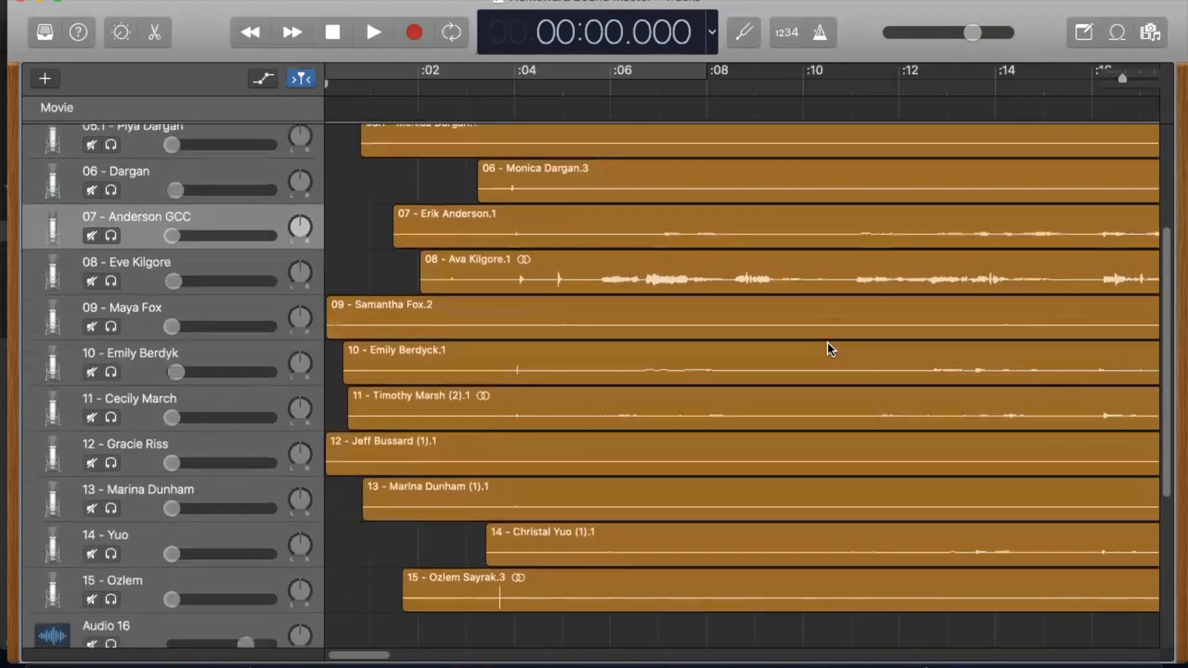
scroll(831, 350, "down", 7)
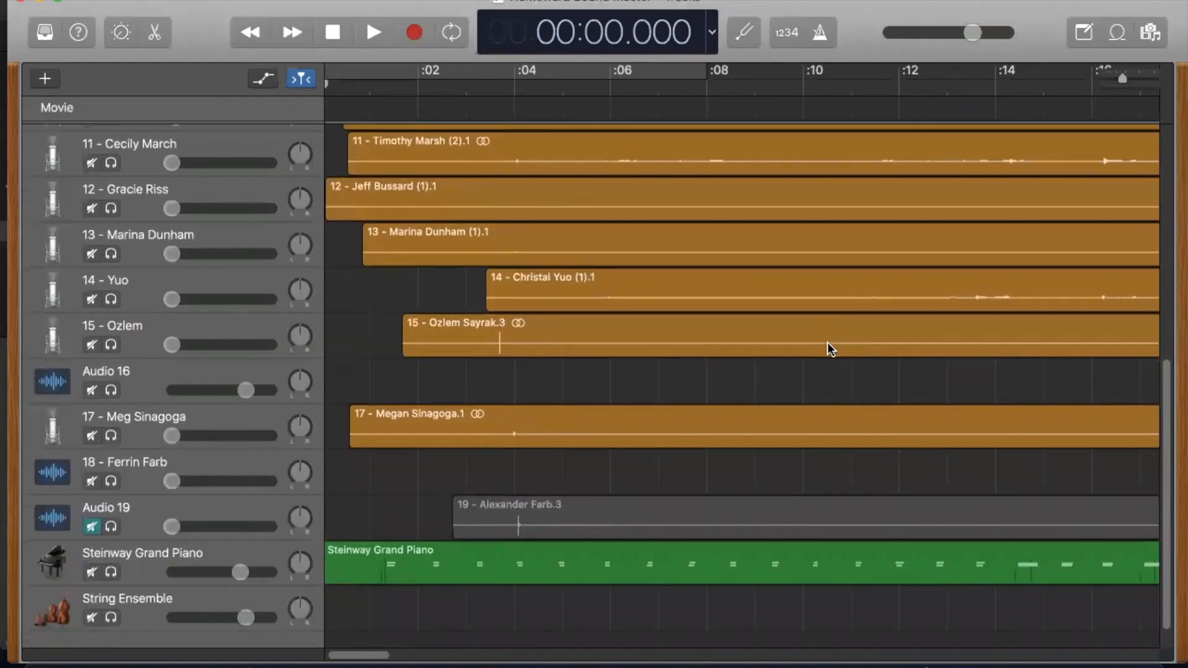
scroll(826, 342, "up", 6)
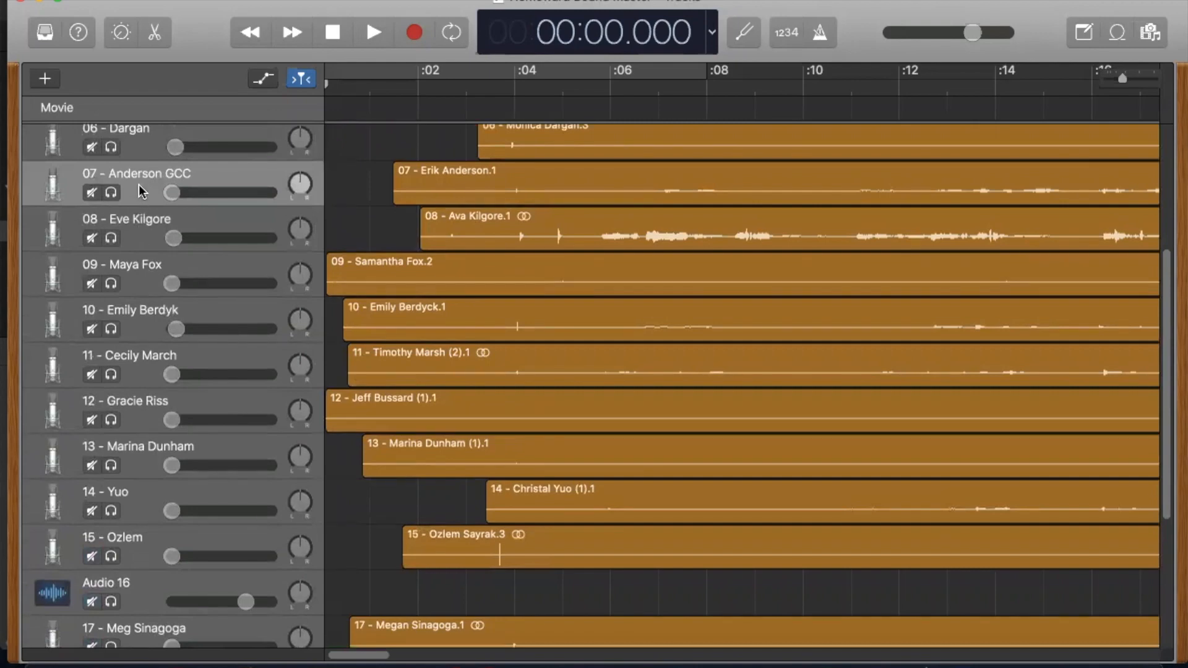
Step: Show track 07's sound controls and voice presets, and try Dance Vocal, Edge Vocal, Fuzz Vocal and Narration Vocal
left_click(121, 31)
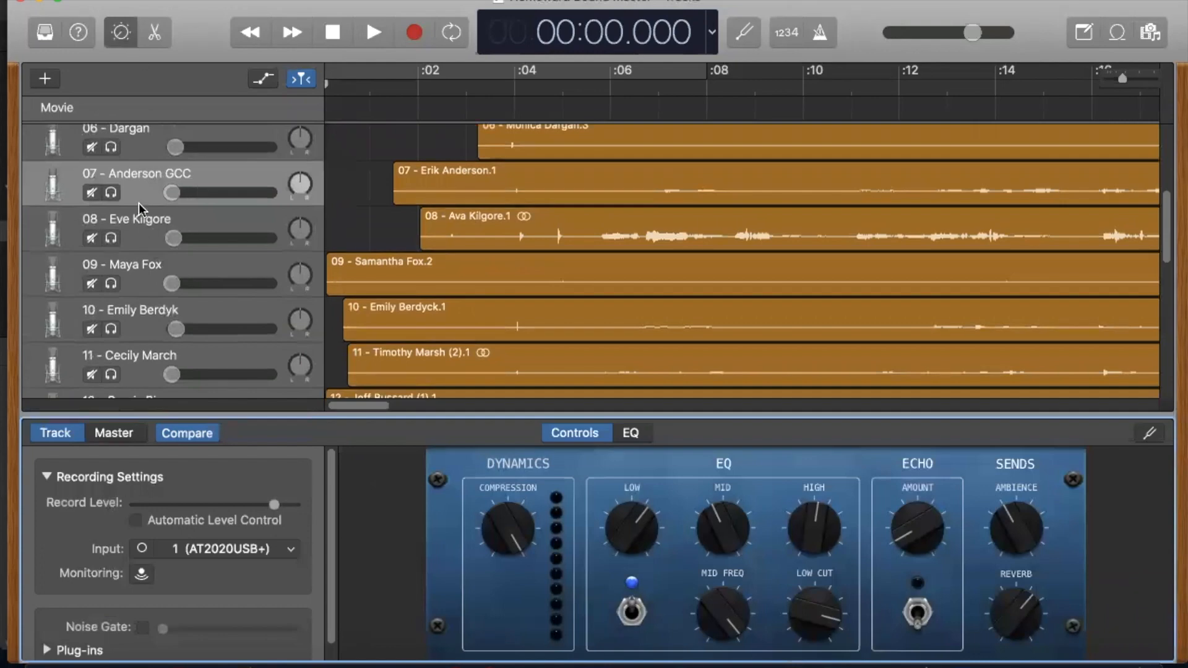
left_click(41, 33)
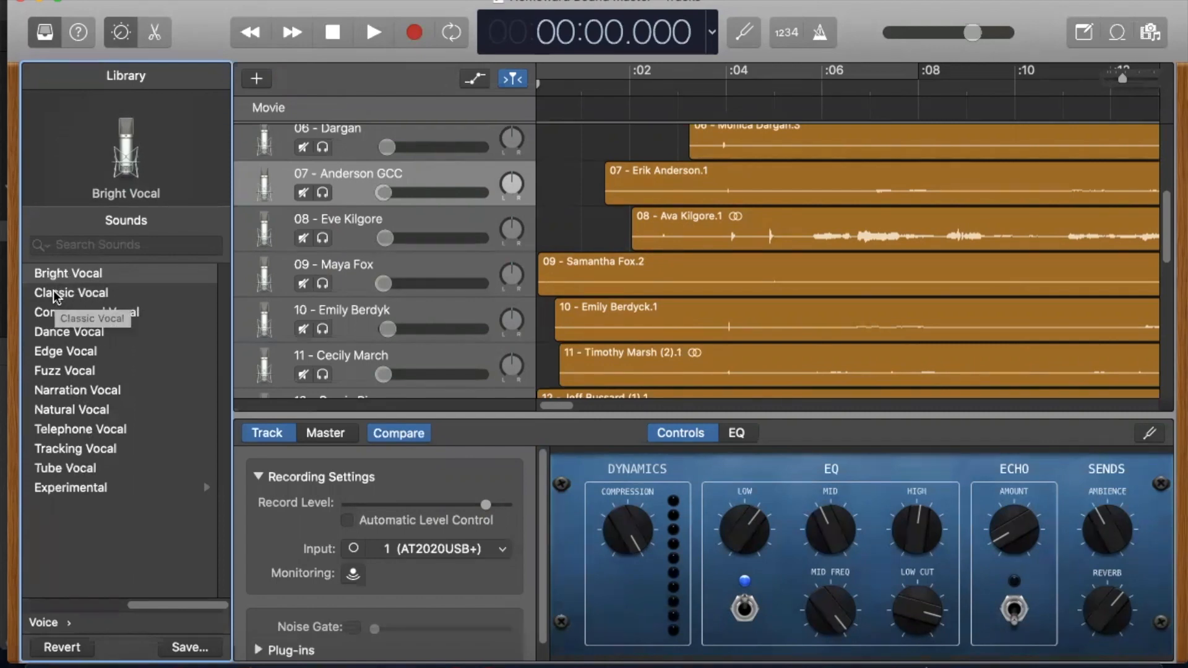
left_click(59, 336)
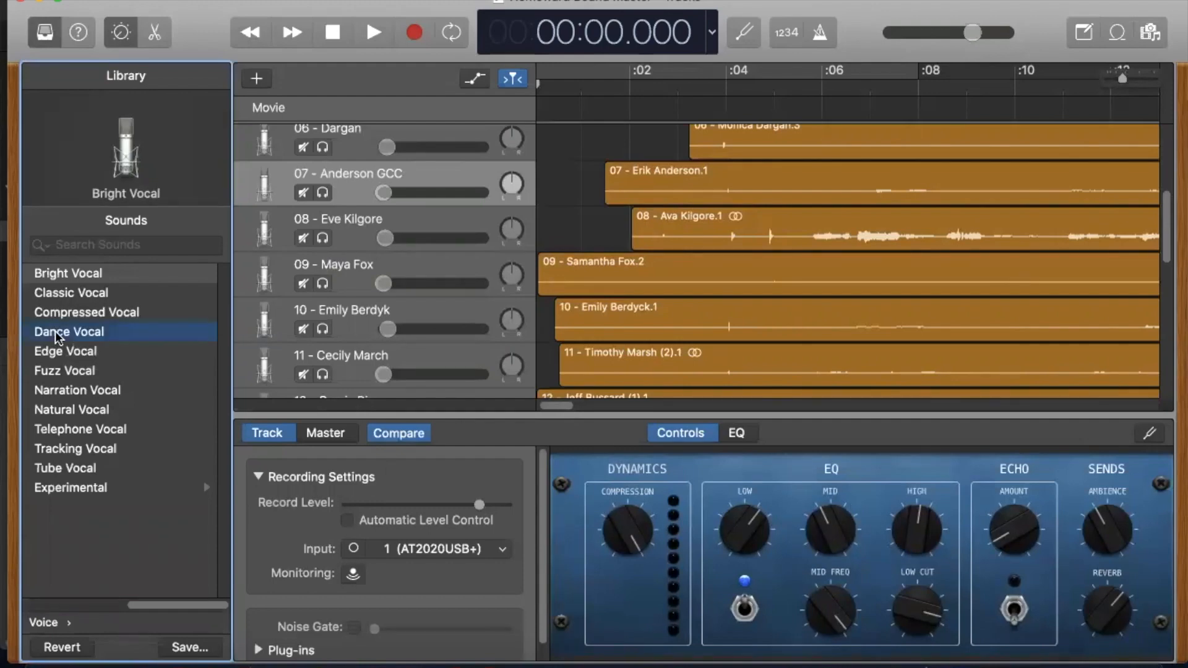
left_click(58, 355)
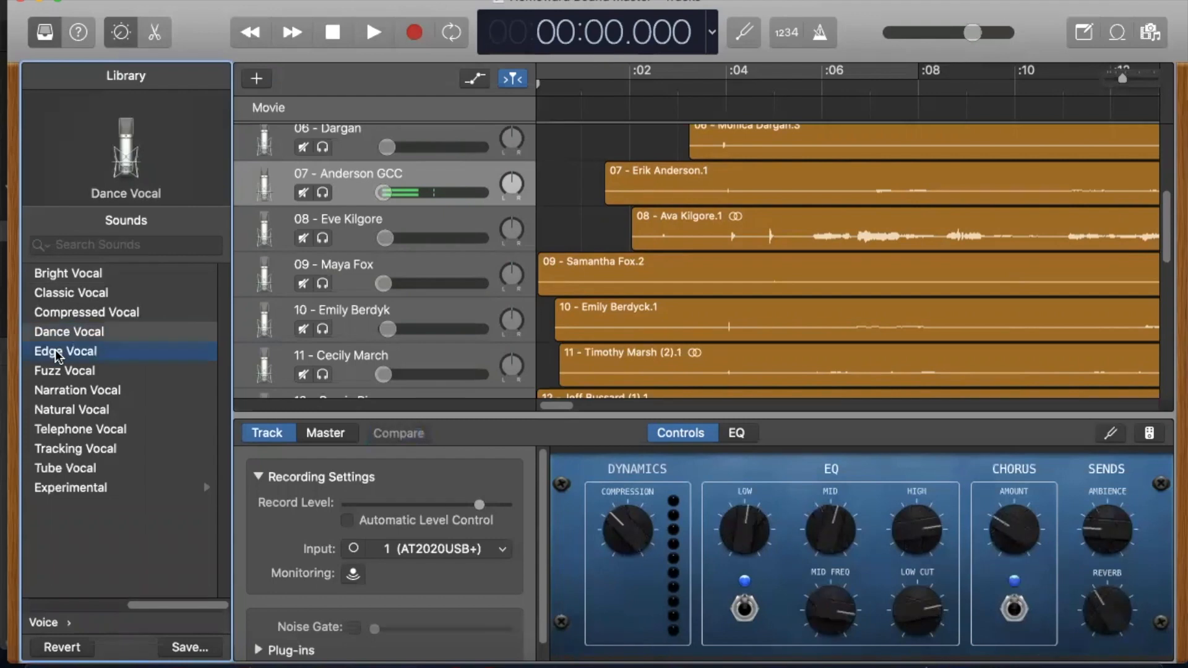
left_click(59, 372)
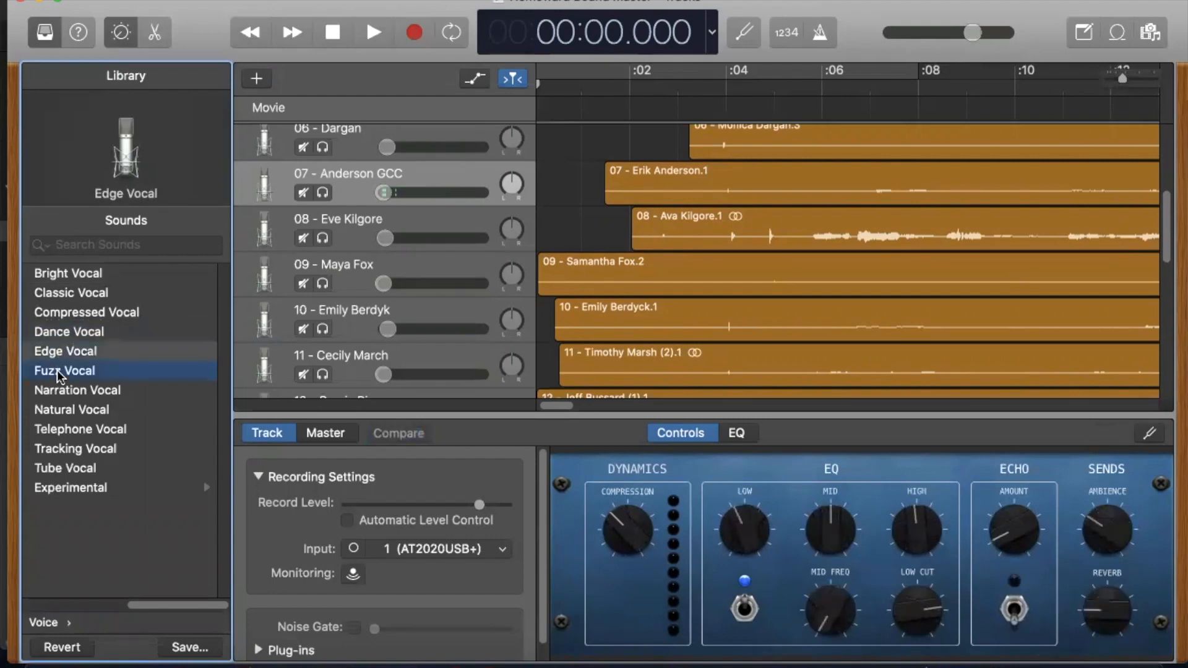
left_click(62, 394)
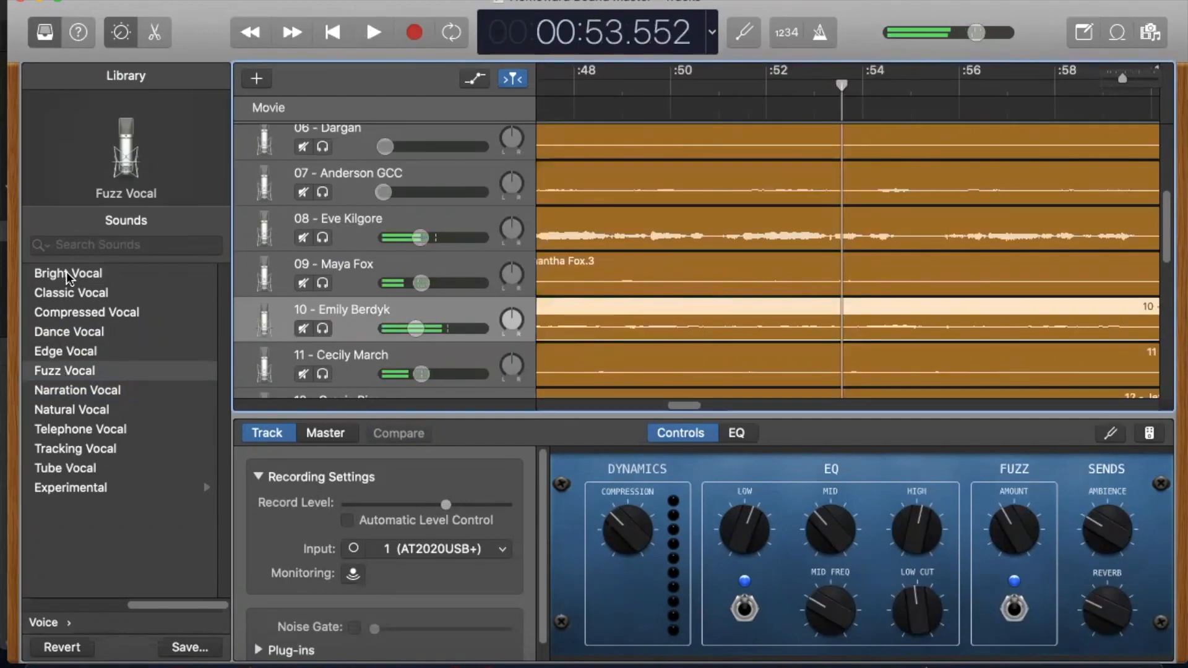
Step: Apply the Bright Vocal preset to track 10 and raise its reverb, low EQ, compression and mid EQ
left_click(68, 275)
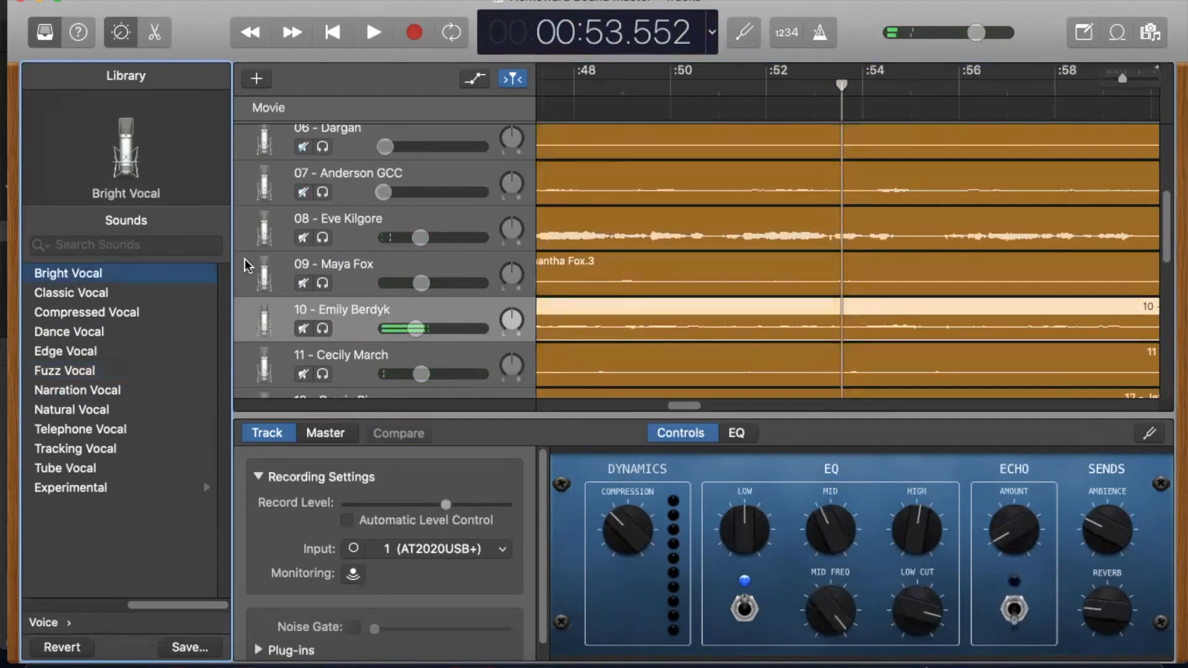
left_click_drag(1094, 605, 1148, 514)
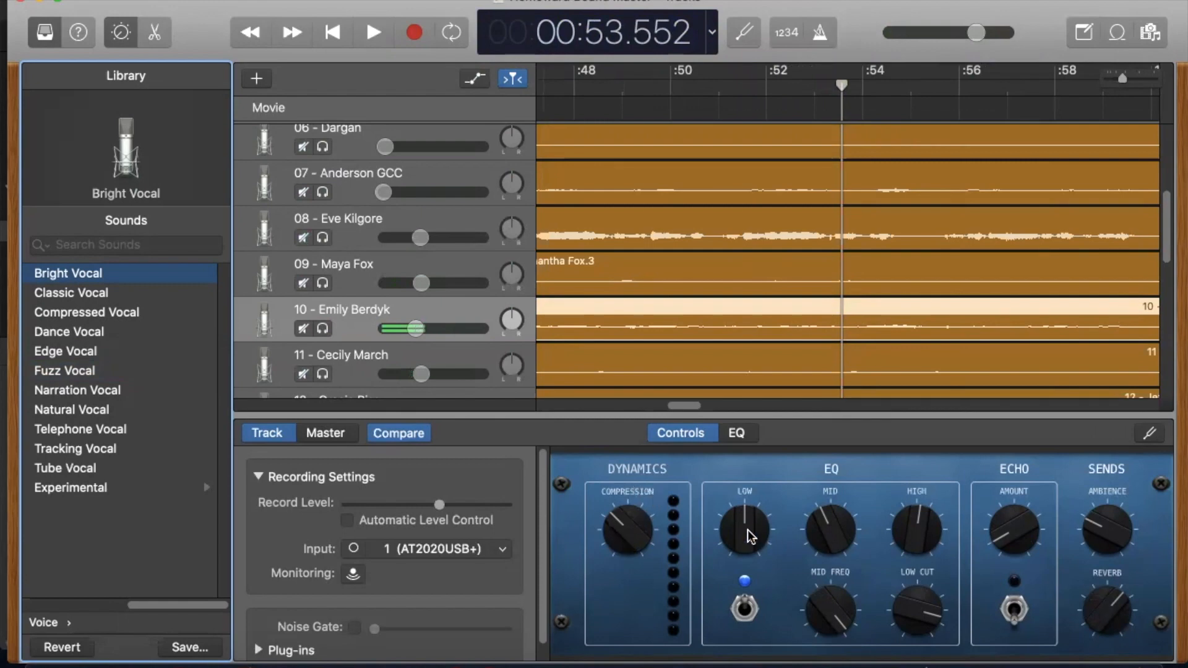
left_click_drag(750, 537, 756, 499)
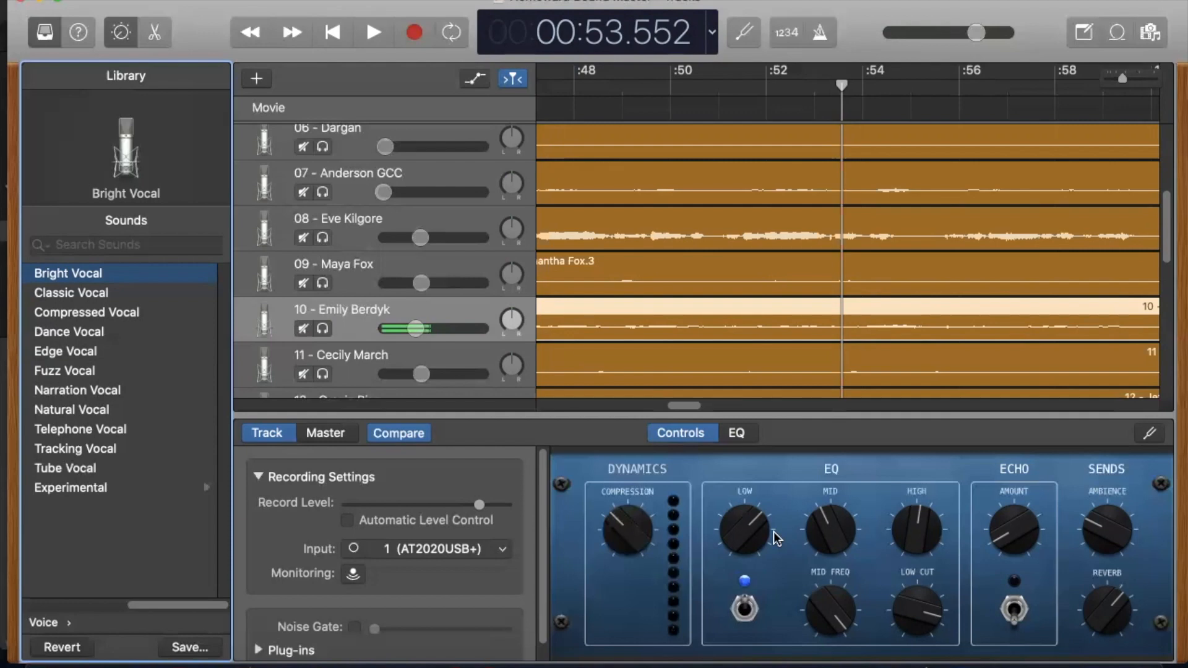
left_click_drag(630, 543, 654, 442)
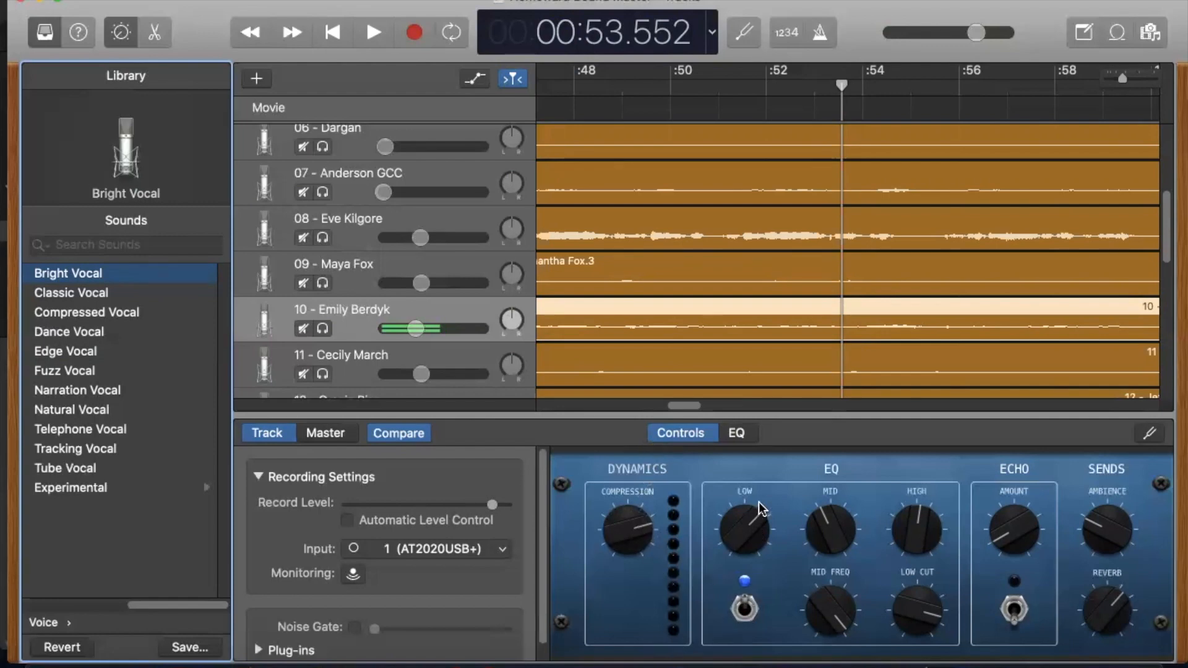
left_click_drag(833, 526, 840, 492)
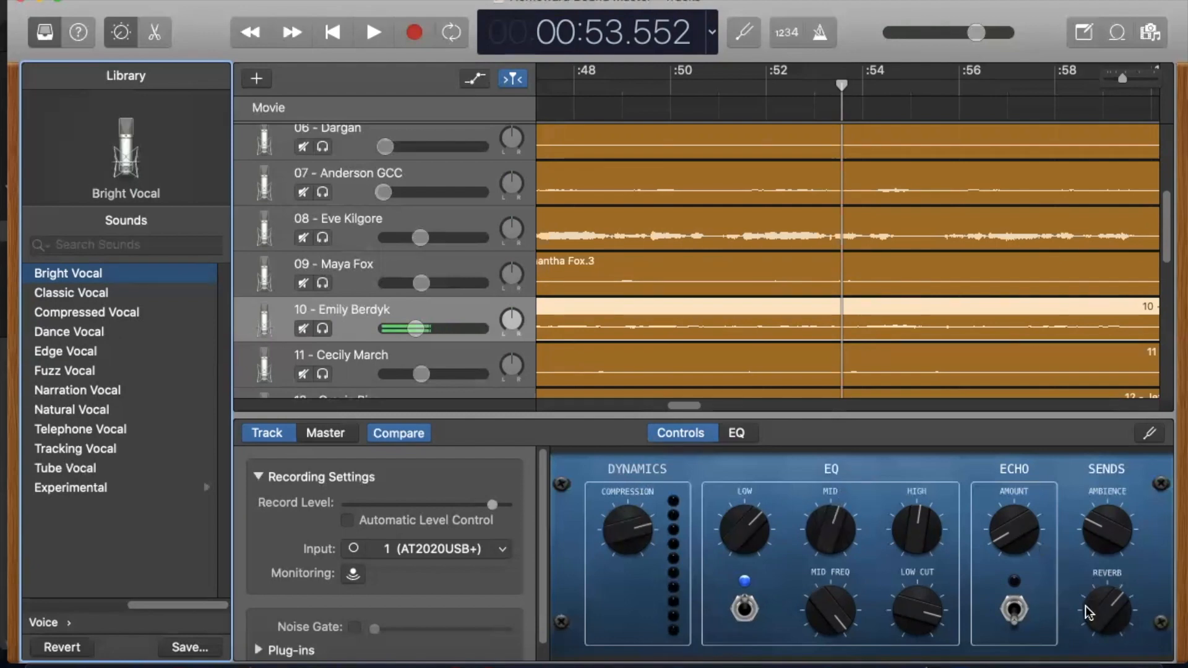
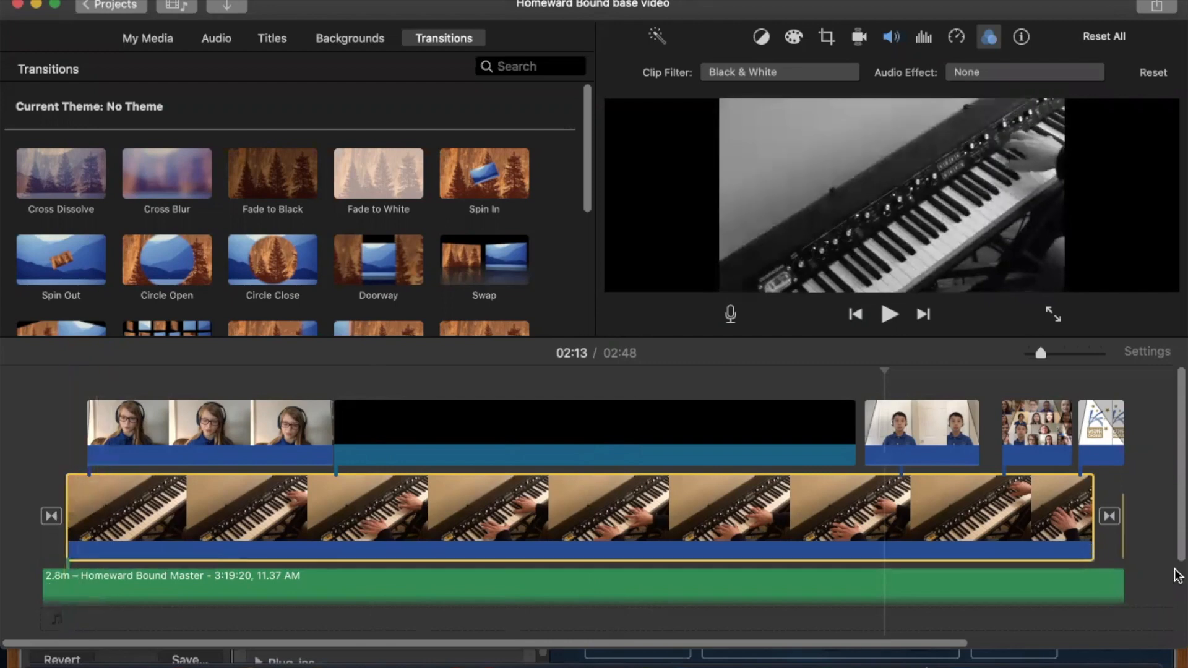
Step: In iMovie's Homeward Bound base video, examine the starts of the two Homeward Bound Master audio clips at a magnified timeline scale
left_click_drag(1042, 353, 1054, 353)
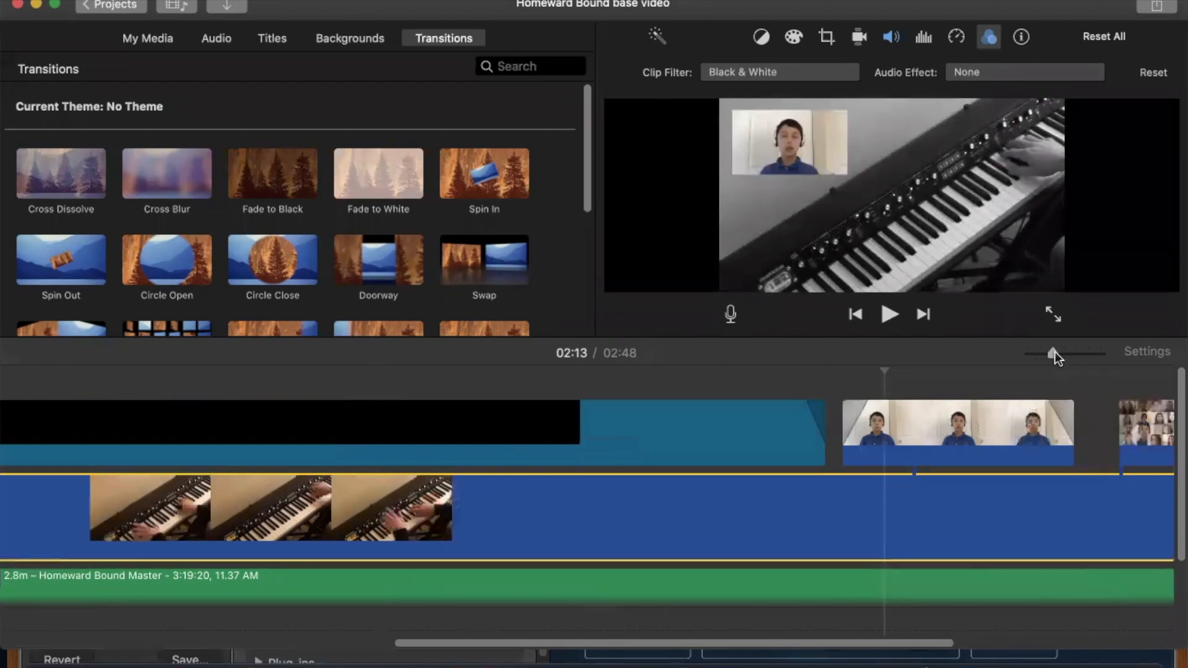
scroll(438, 455, "left", 10)
scroll(13, 502, "down", 5)
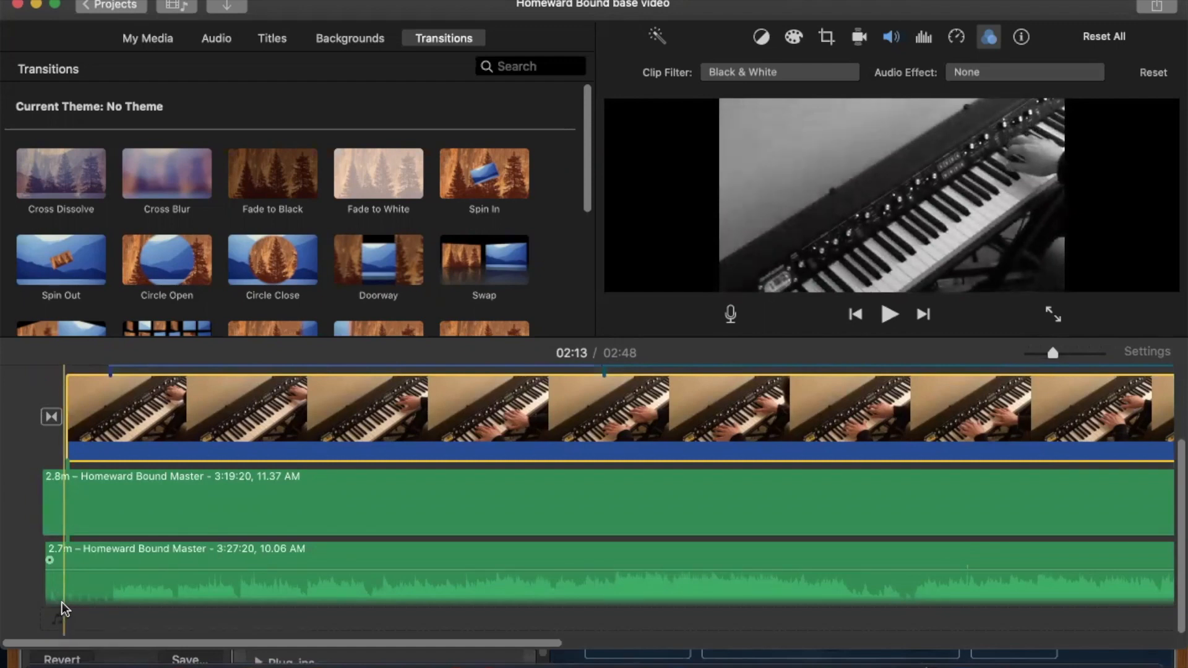
left_click(63, 594)
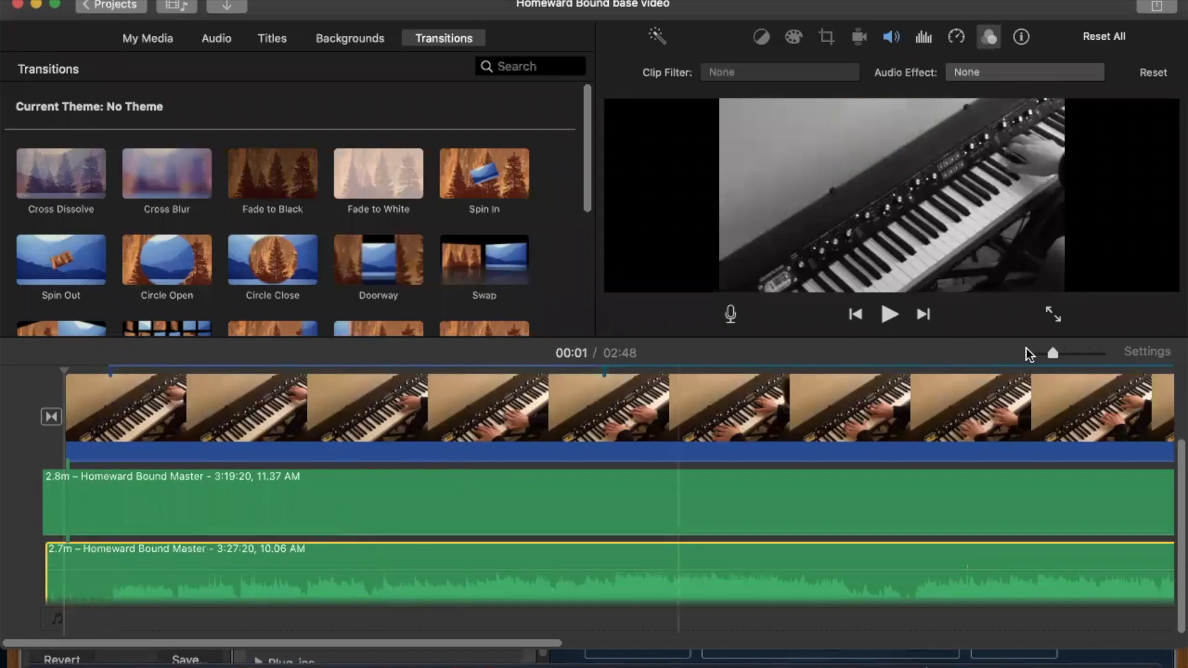
left_click_drag(1051, 351, 1088, 355)
scroll(715, 454, "down", 1)
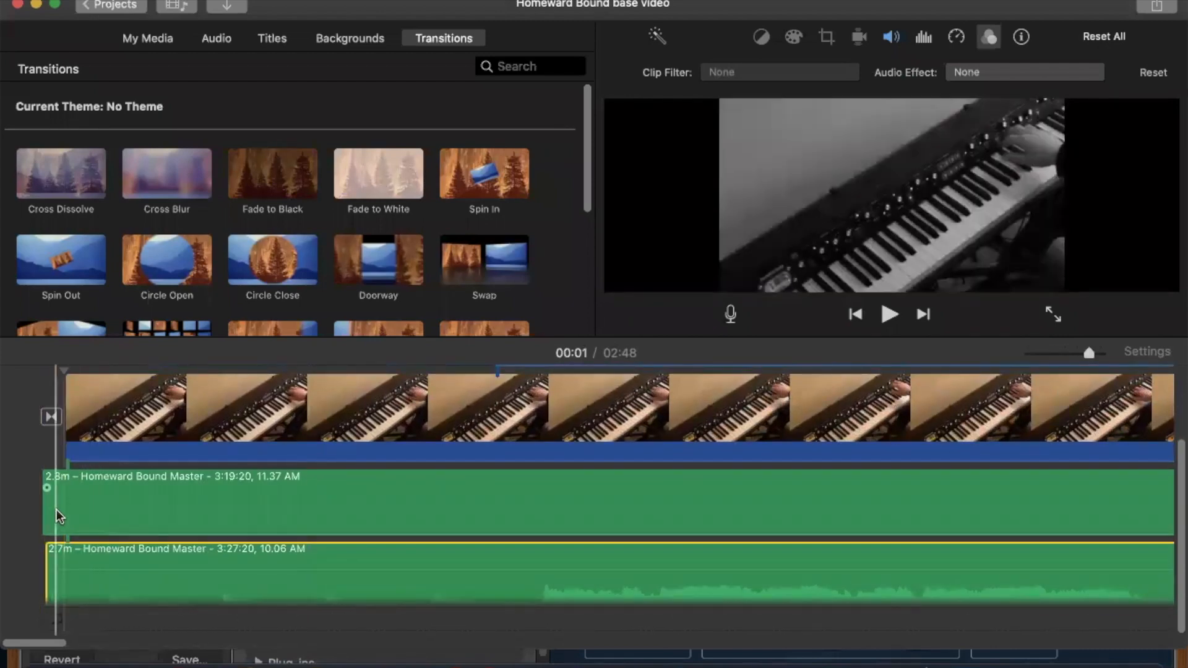
left_click(94, 510)
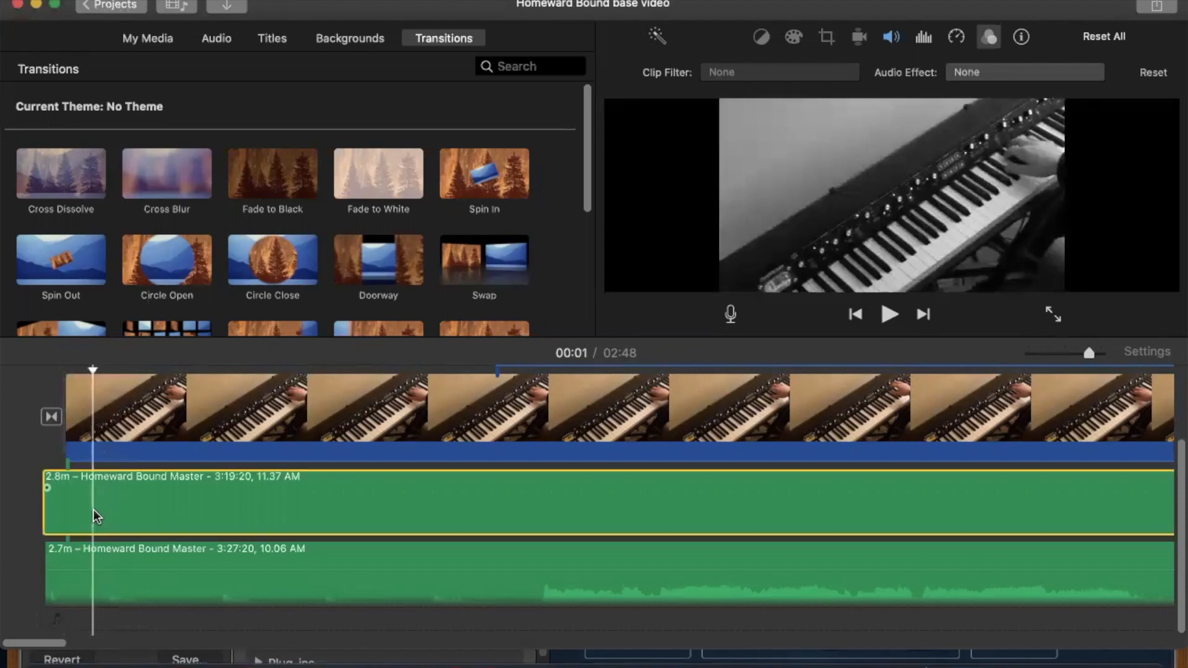
Step: Align the start of the 3:27:20 Homeward Bound Master audio clip with the 3:19:20 one and add a marker to the piano video at 00:03
left_click_drag(198, 559, 151, 556)
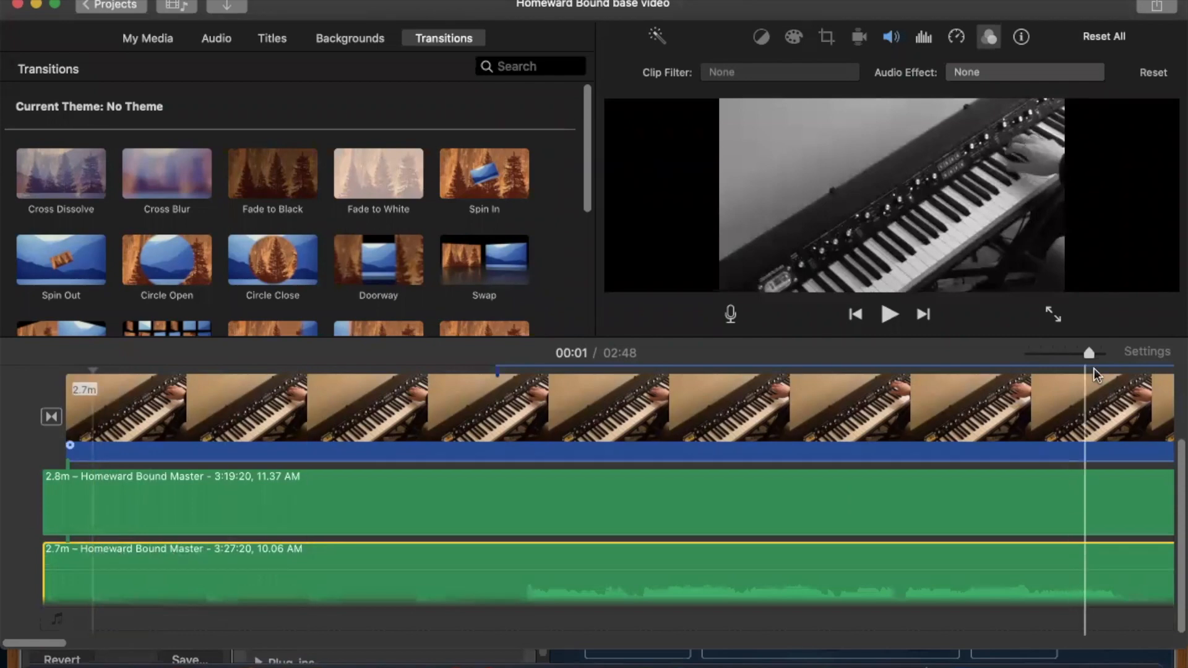
left_click_drag(1087, 350, 1116, 353)
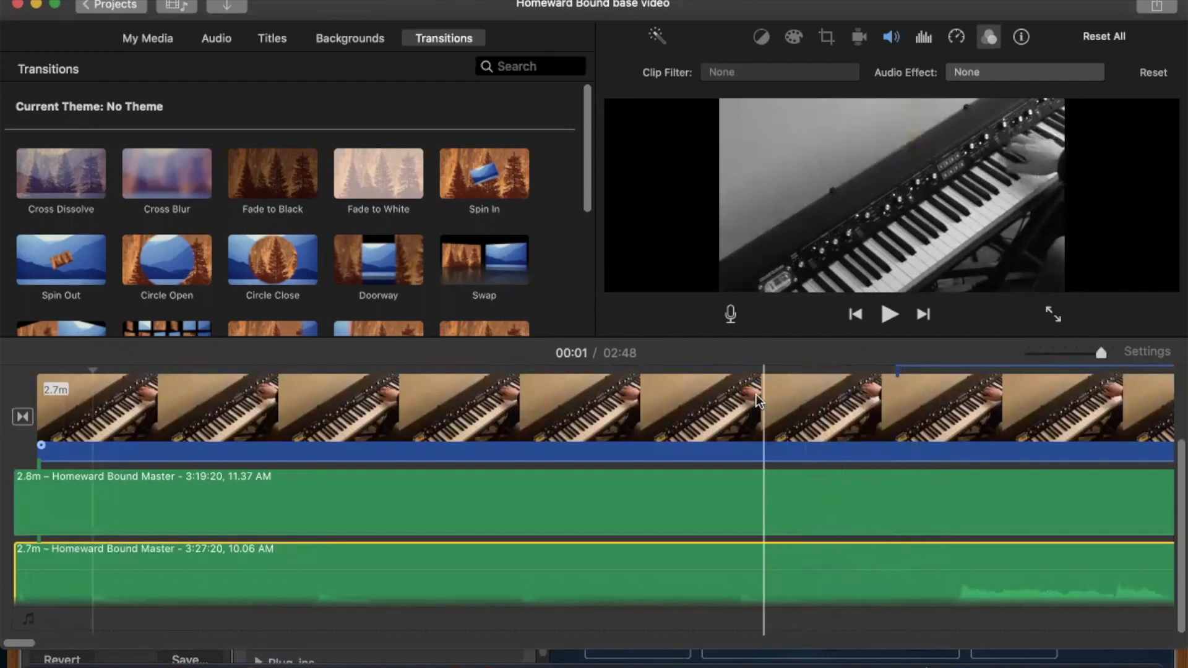
left_click(720, 399)
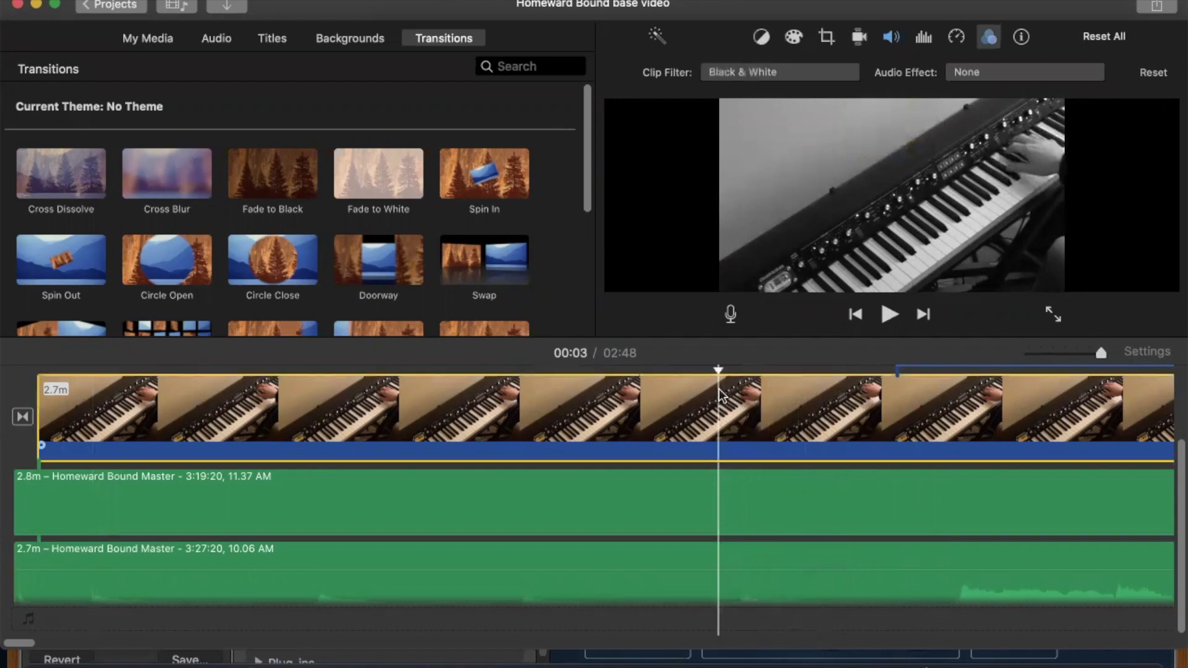
left_click(207, 1)
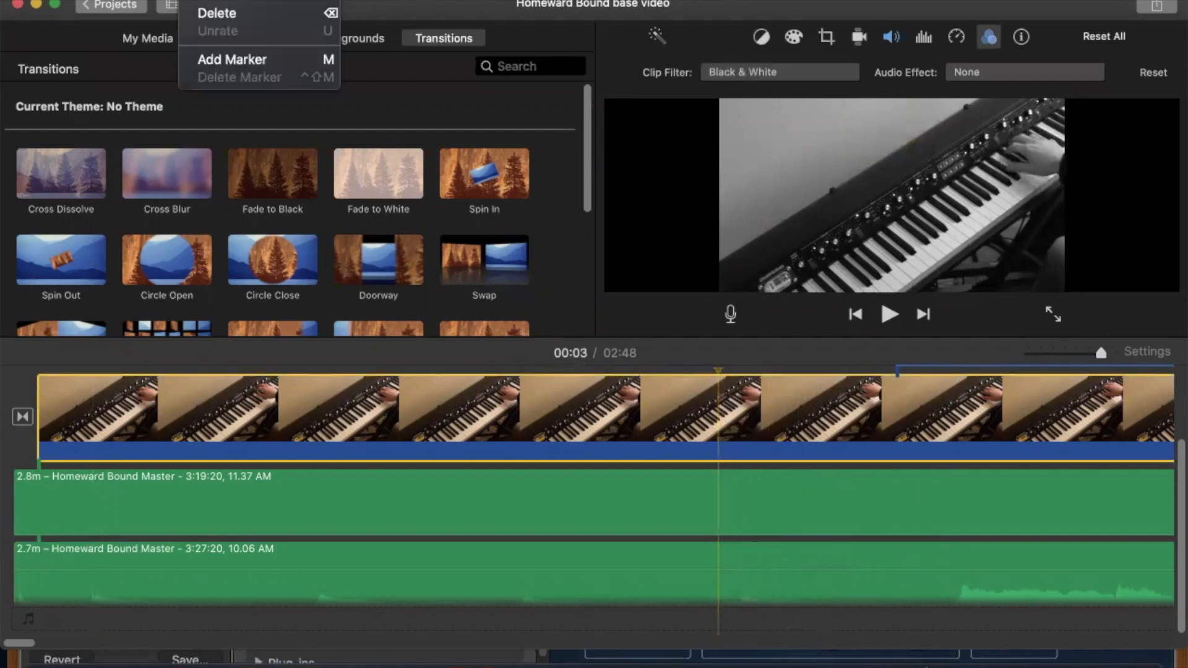
left_click(221, 54)
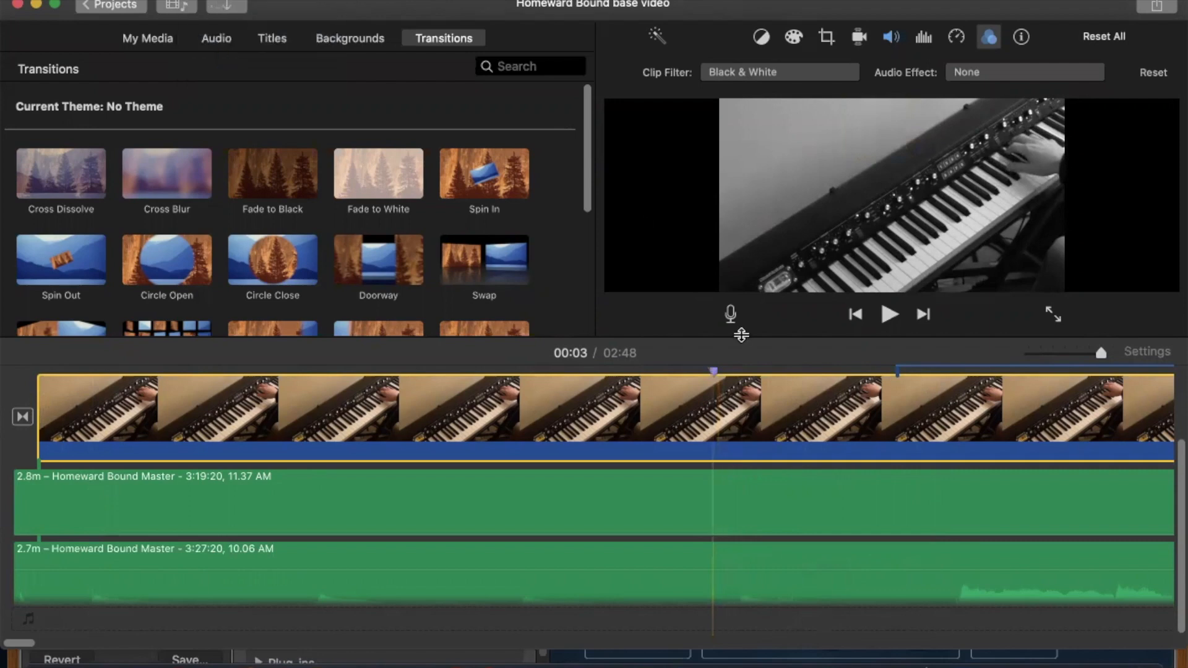
Step: Look through the editing, clip modification and view commands for the Snapping option
scroll(793, 415, "up", 3)
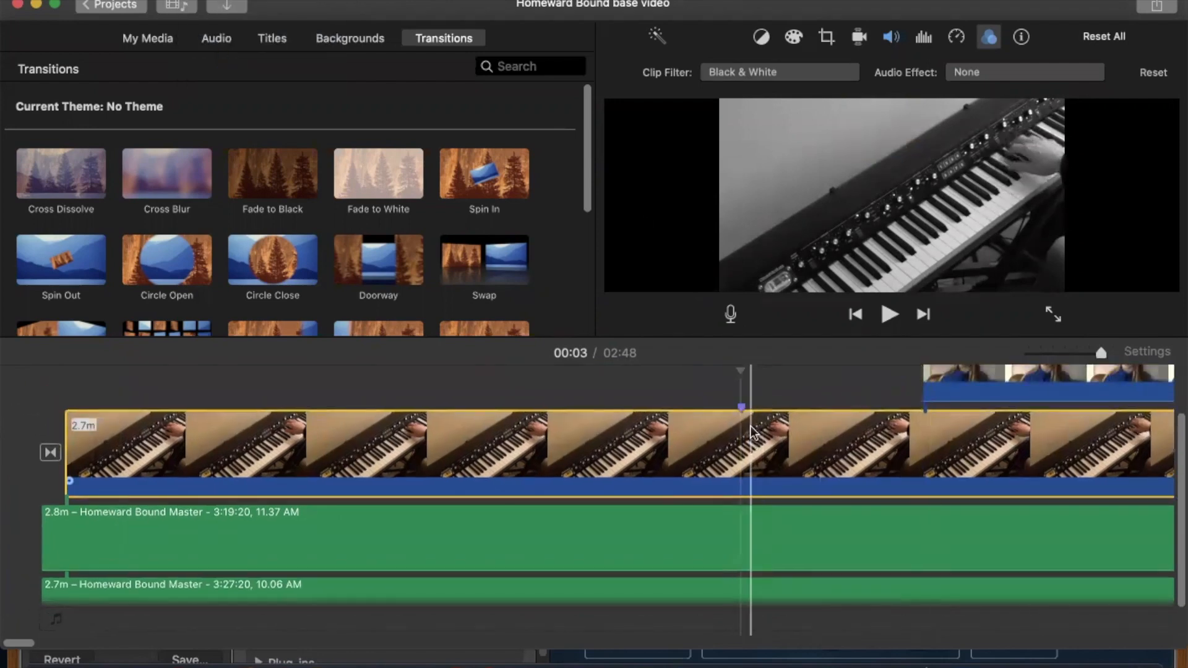
left_click(154, 0)
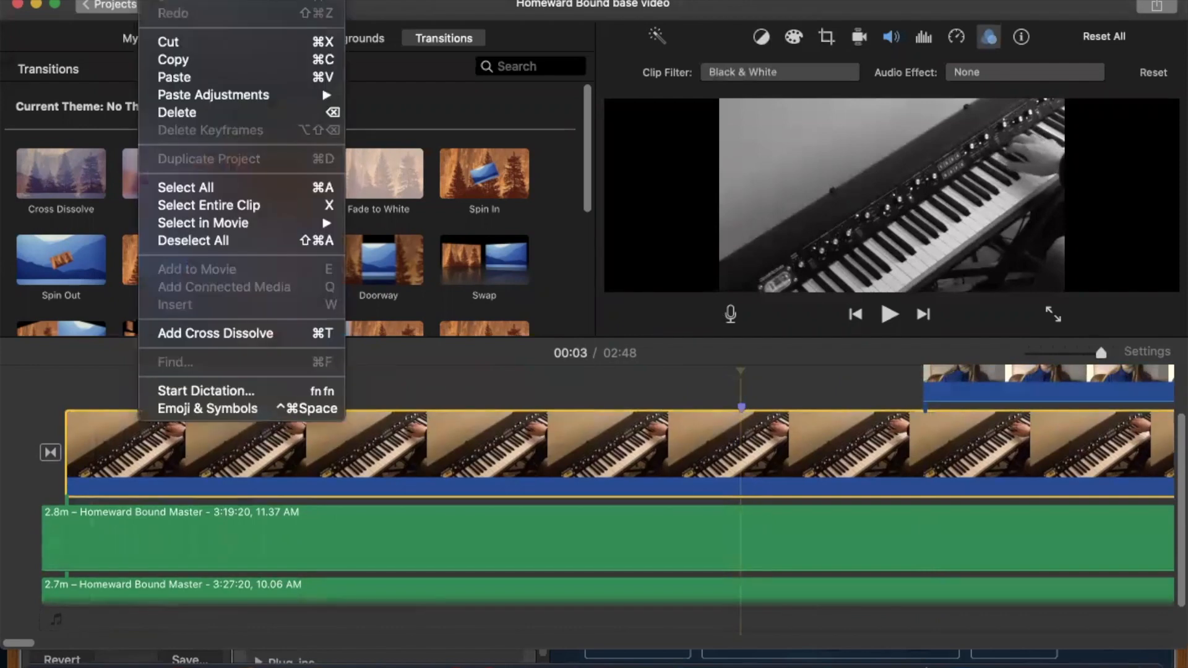
mouse_move(250, 0)
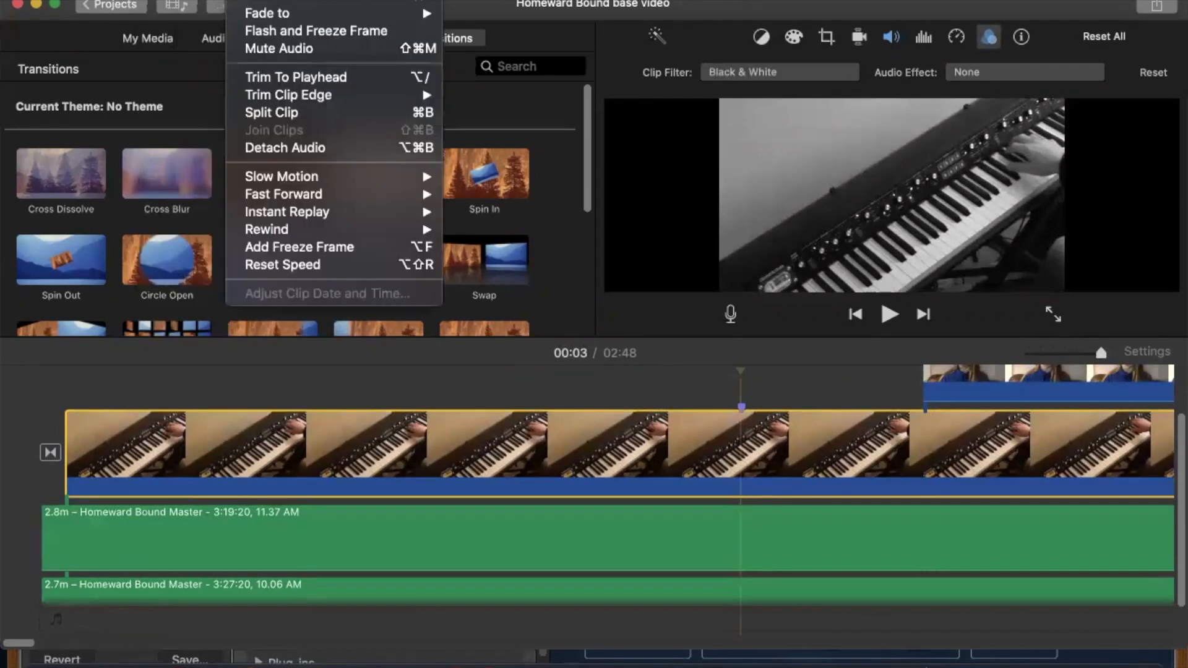
mouse_move(306, 0)
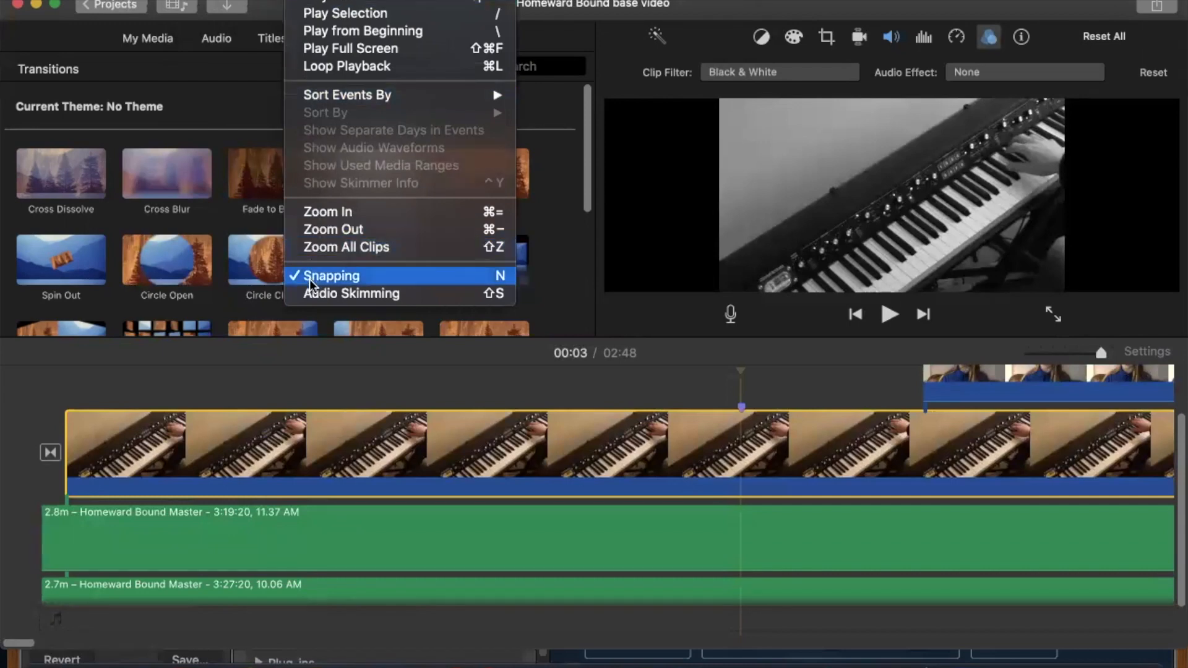
left_click(982, 391)
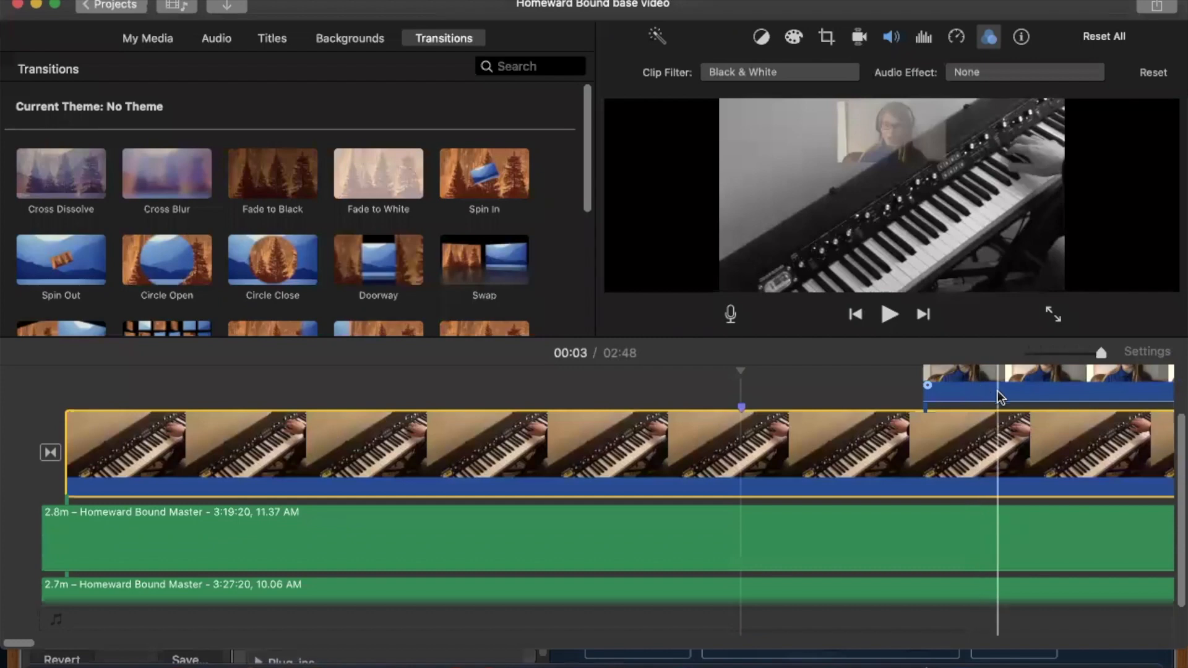
Step: Try snapping the start of the overlaid student clip to the piano video's marker, and undo the move
left_click(997, 391)
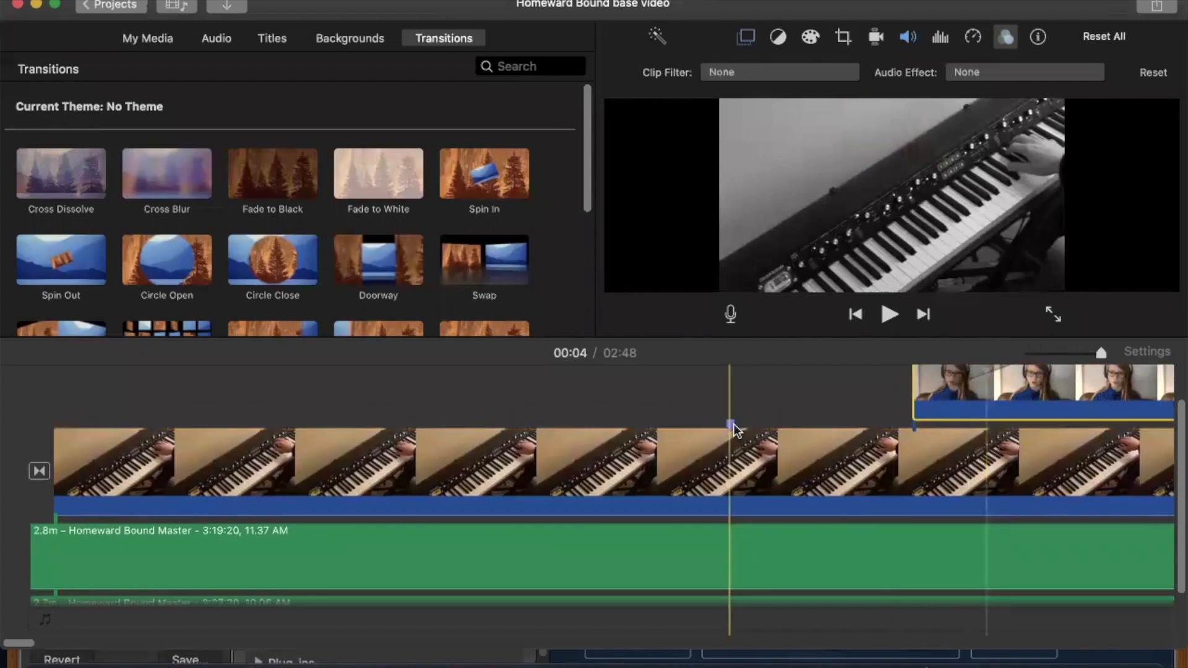
left_click_drag(1056, 393, 879, 391)
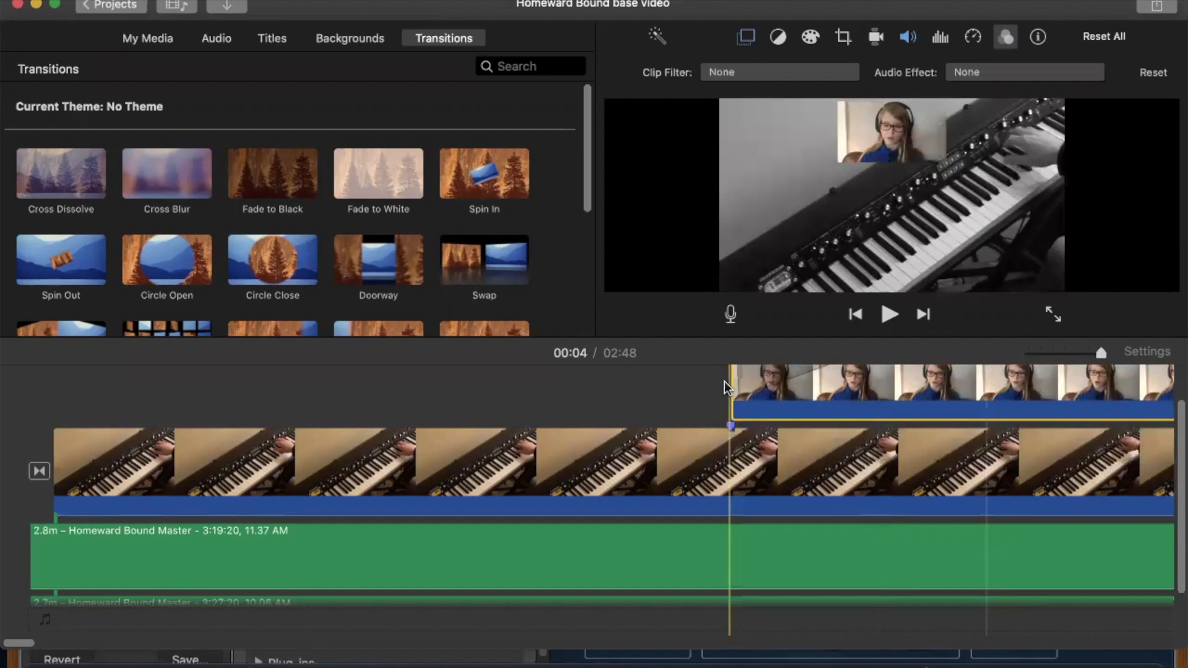
key("super+z")
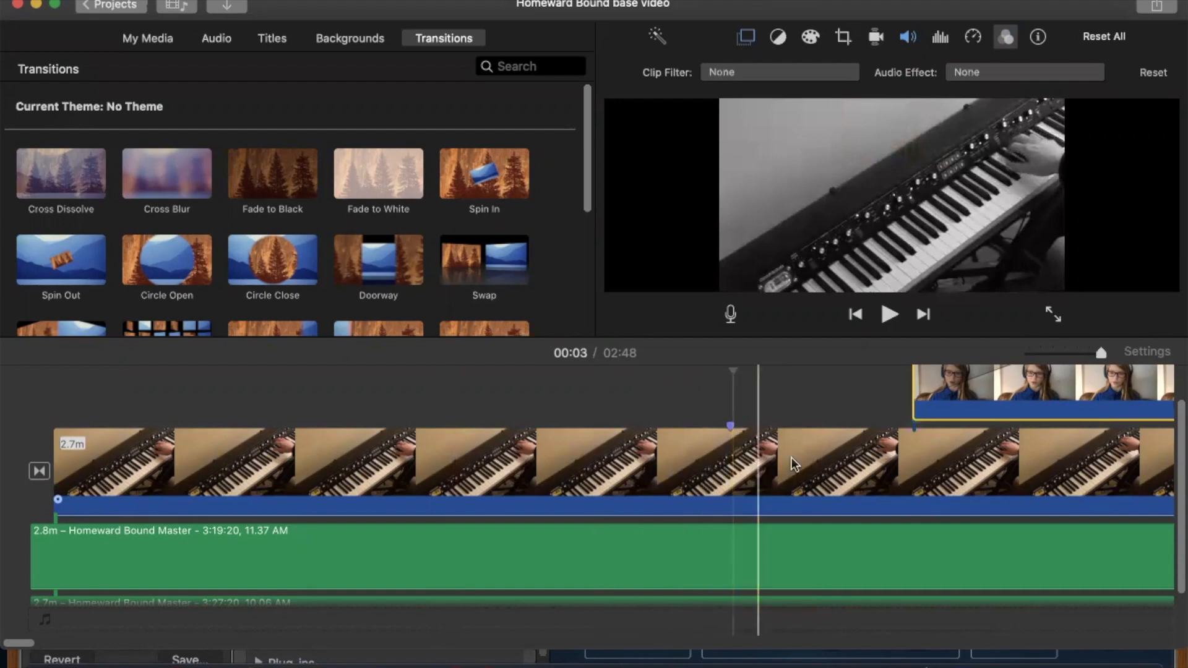
left_click(840, 451)
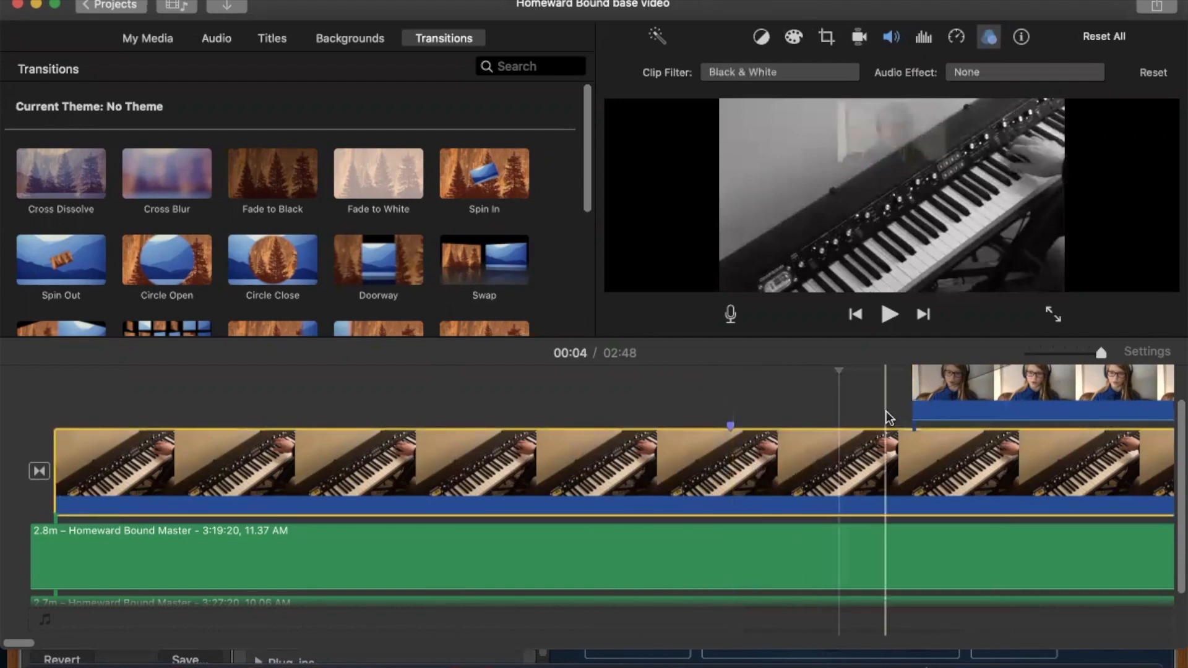
scroll(989, 483, "up", 2)
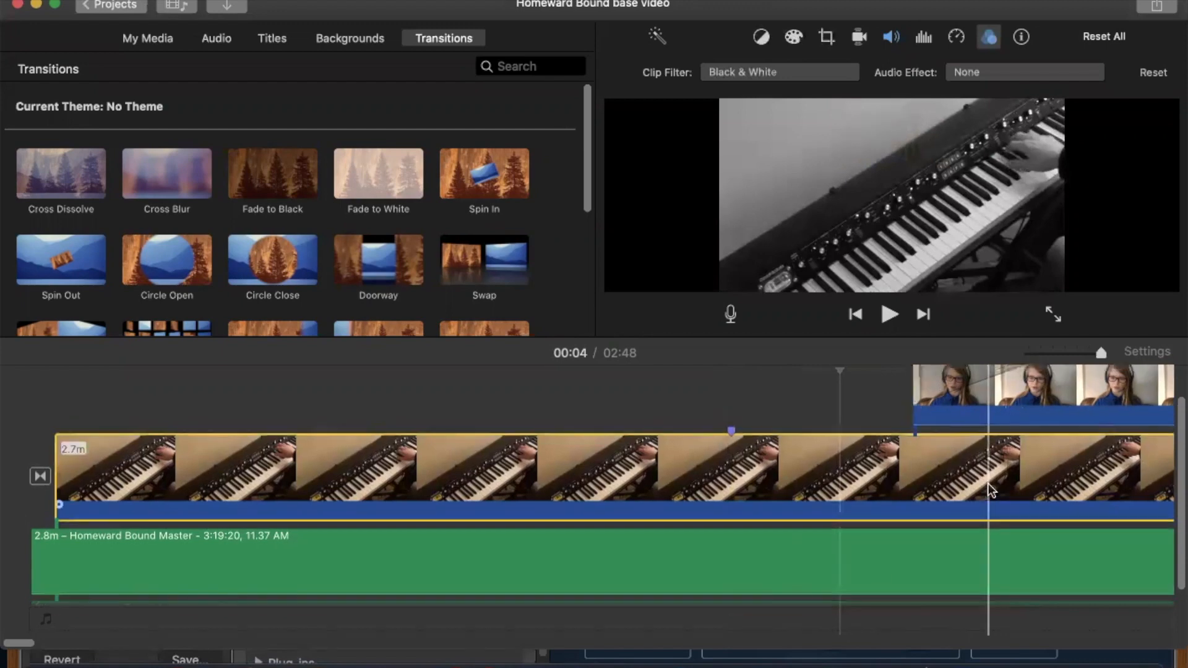
scroll(989, 483, "right", 1)
scroll(991, 489, "right", 1)
scroll(992, 490, "down", 1)
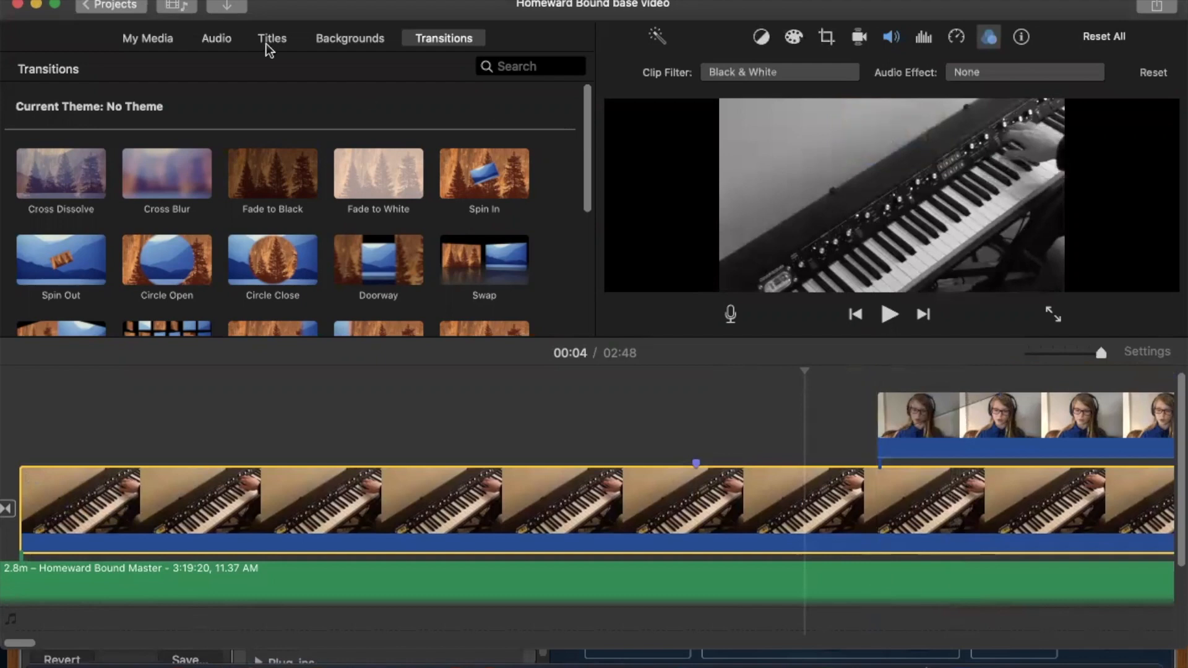
Step: Create a new event in the iMovie Library under its default name
left_click(147, 39)
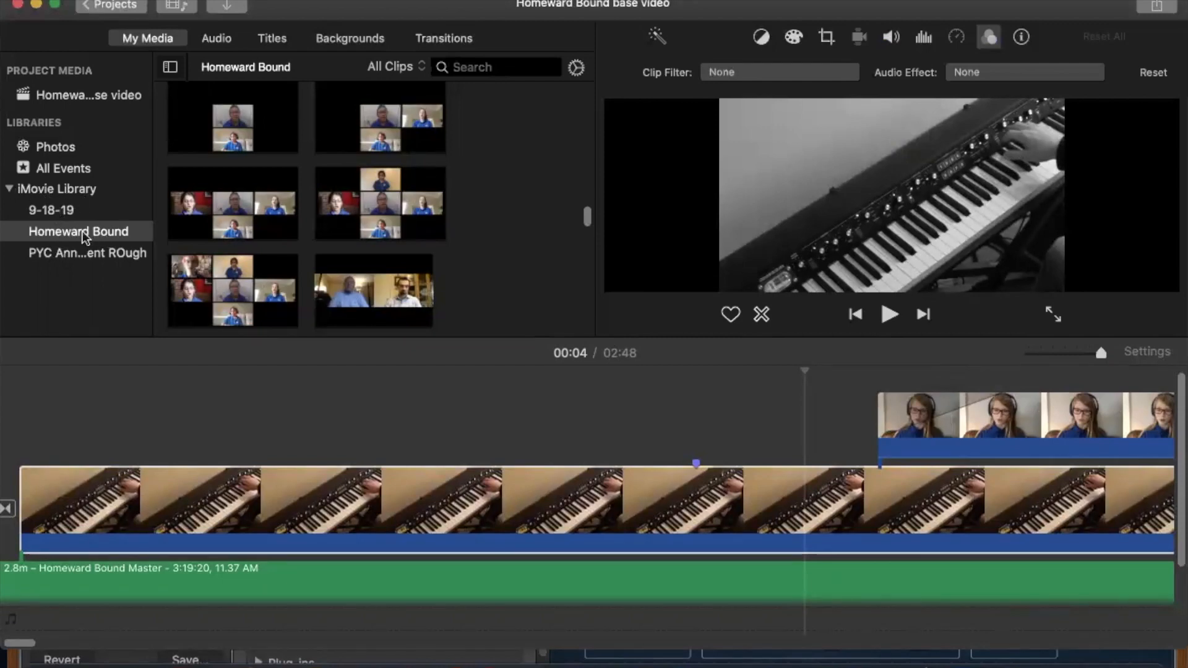
left_click(114, 0)
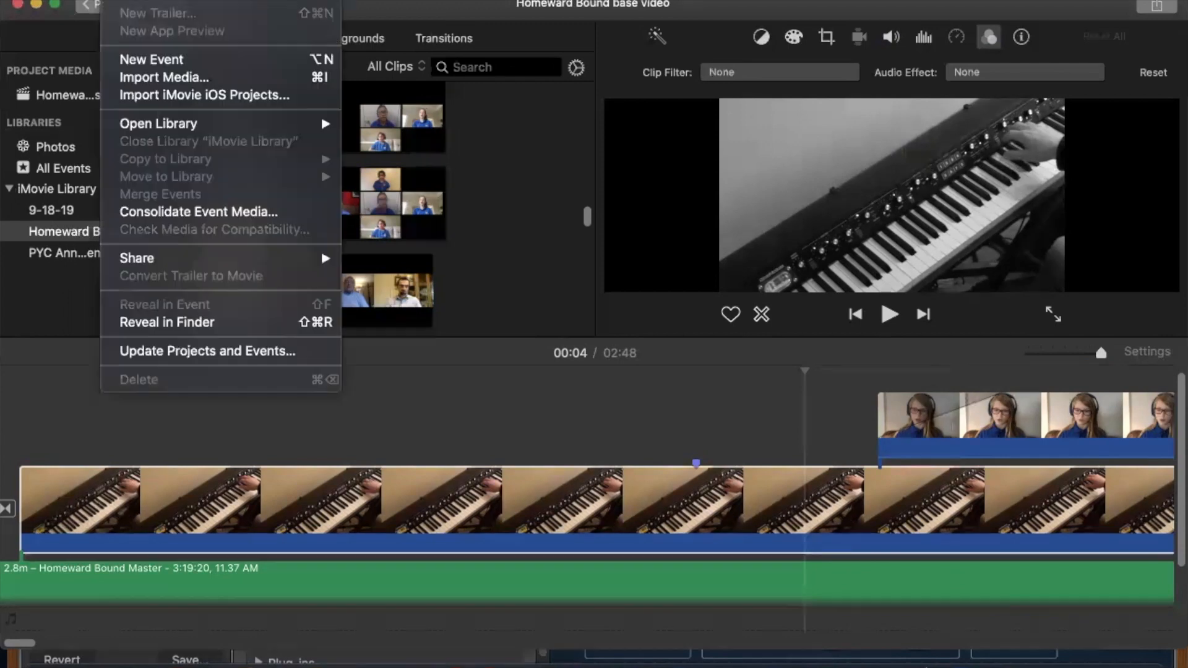
left_click(152, 59)
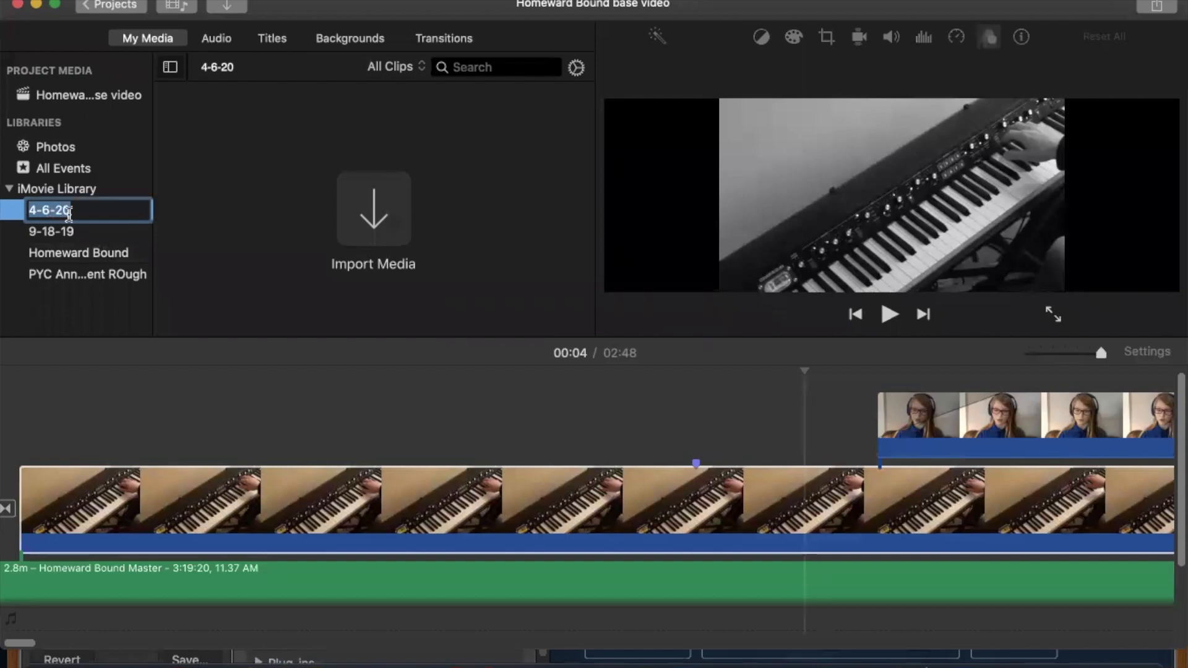
left_click(230, 260)
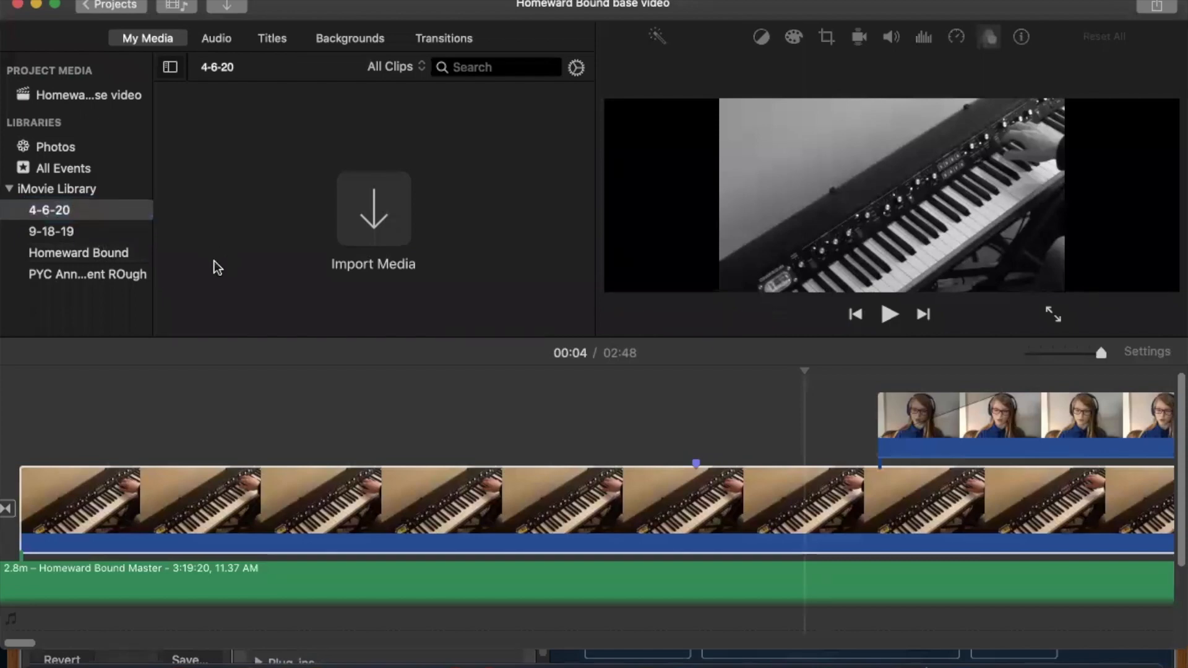
Step: Start a media import into the Homeward Bound event and browse from the Desktop through Programming to the Virtual Choir folder
left_click(78, 255)
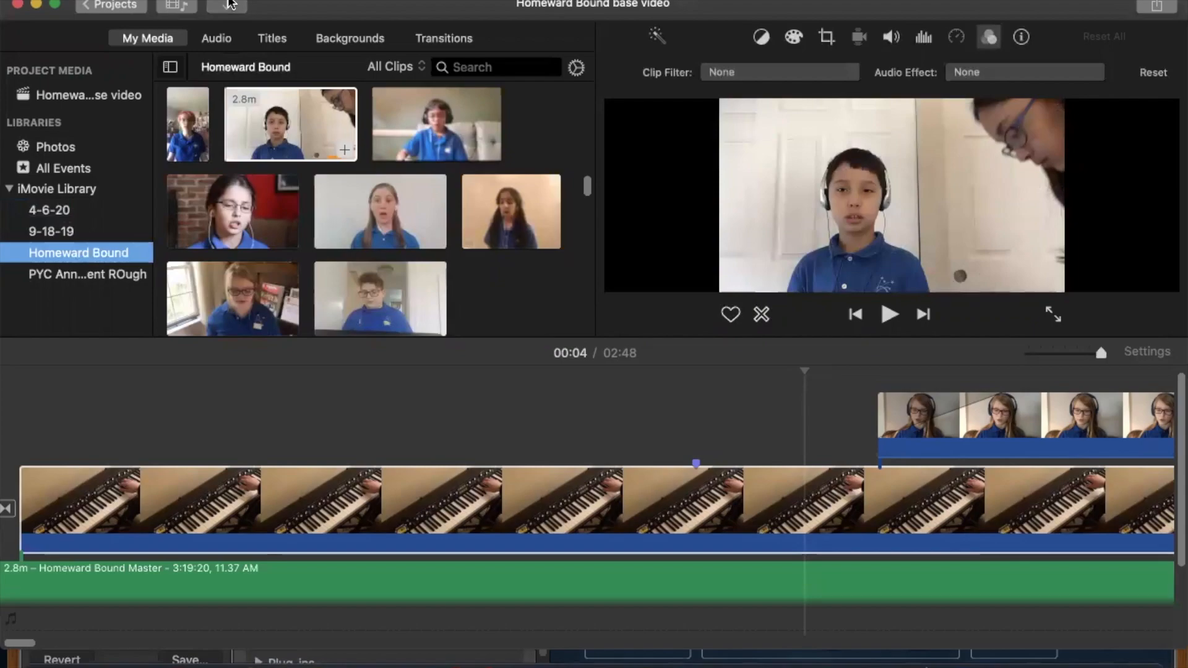
left_click(229, 5)
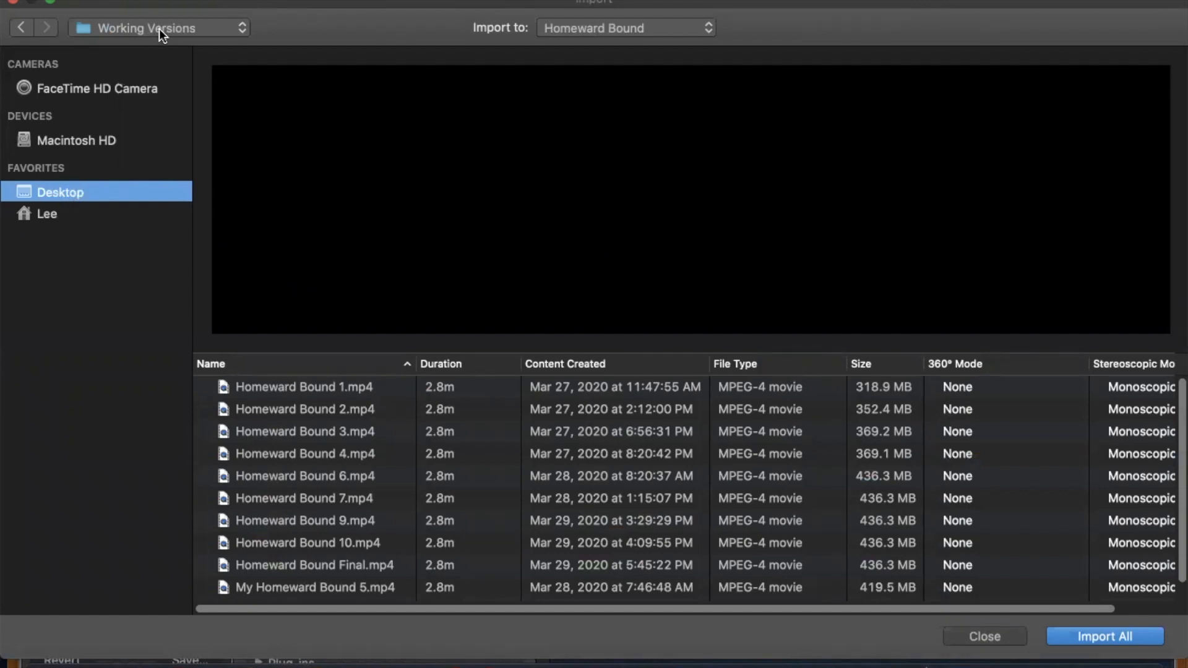
left_click(22, 28)
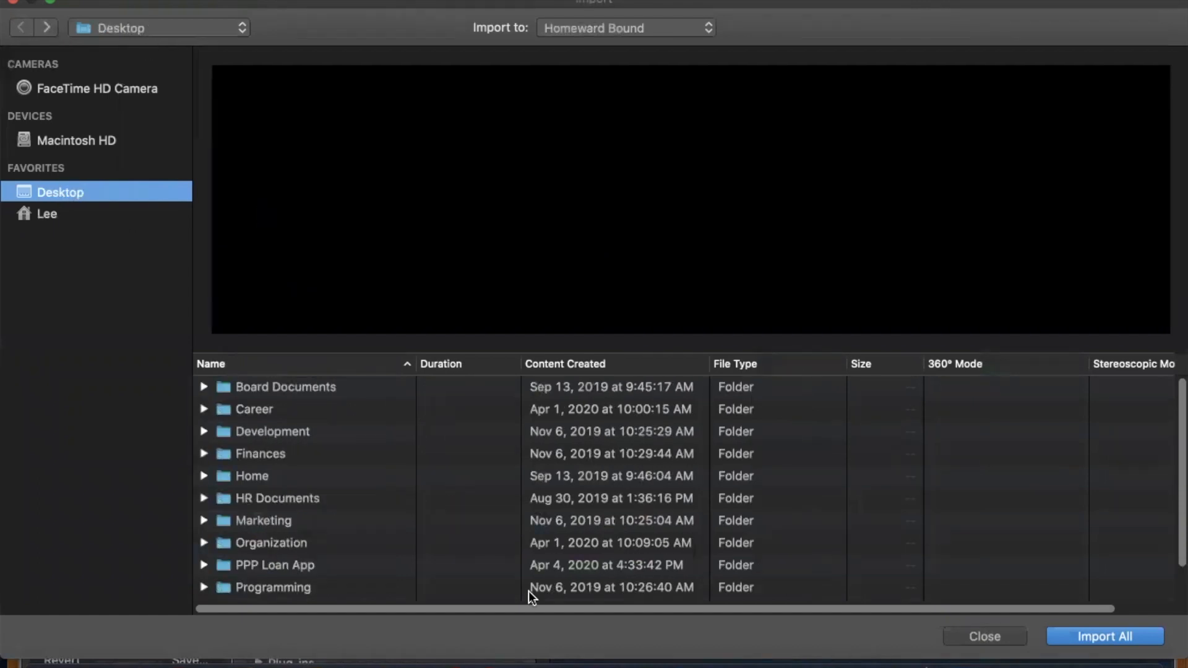
scroll(294, 533, "down", 3)
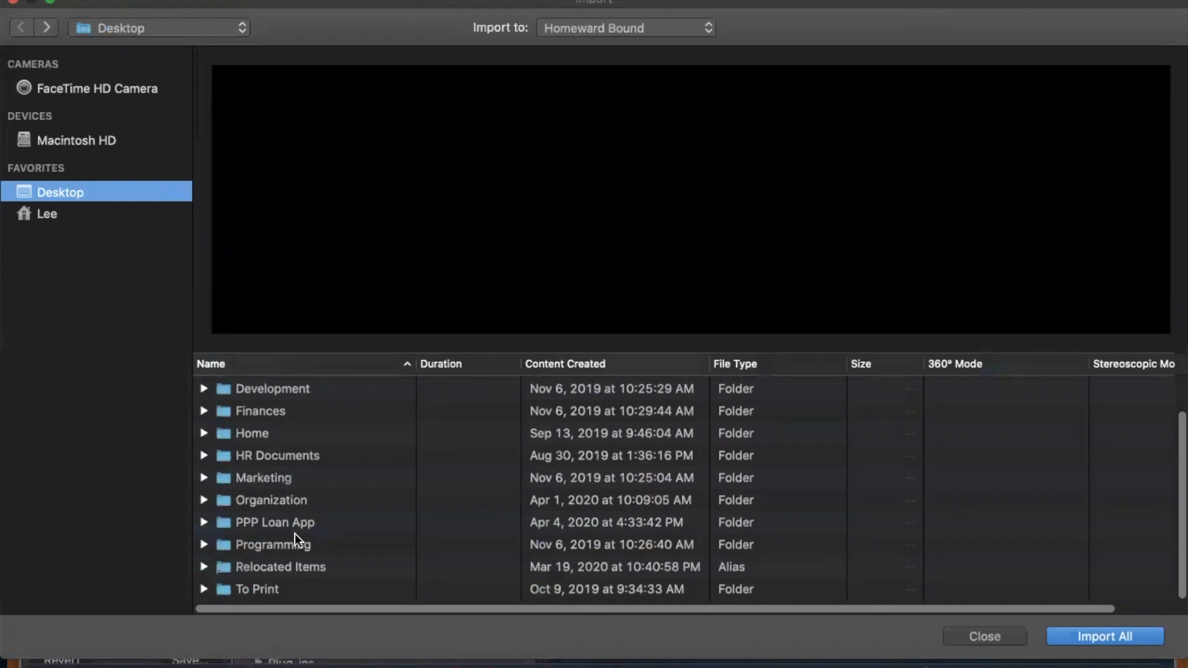
double_click(277, 547)
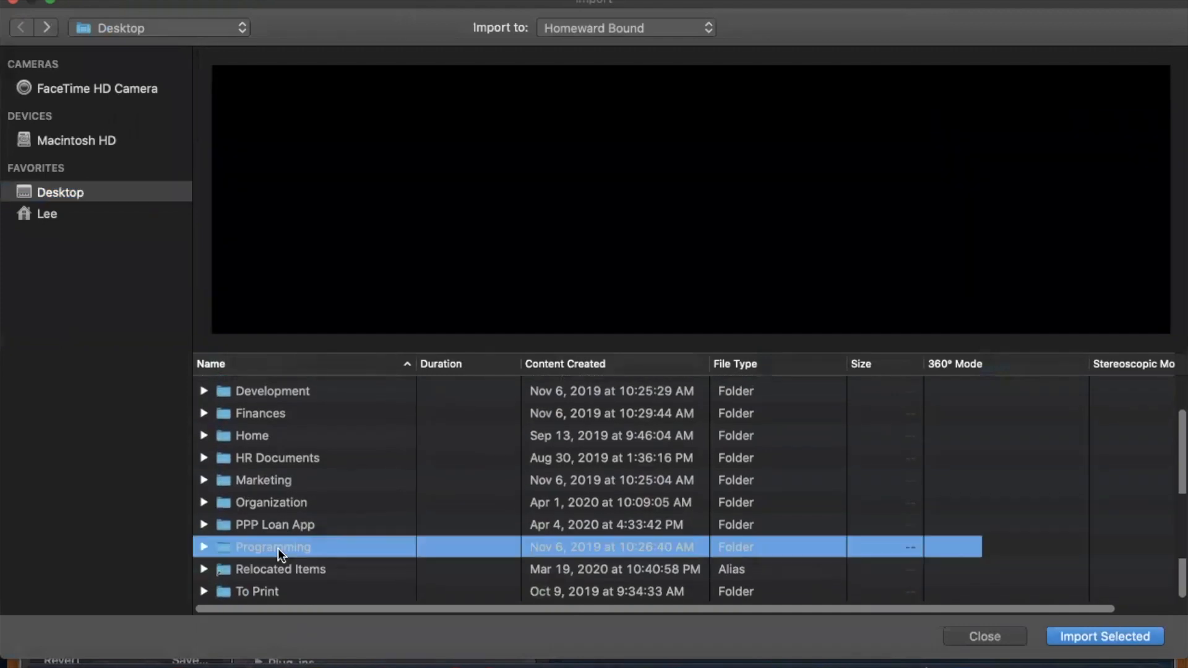
scroll(308, 533, "down", 10)
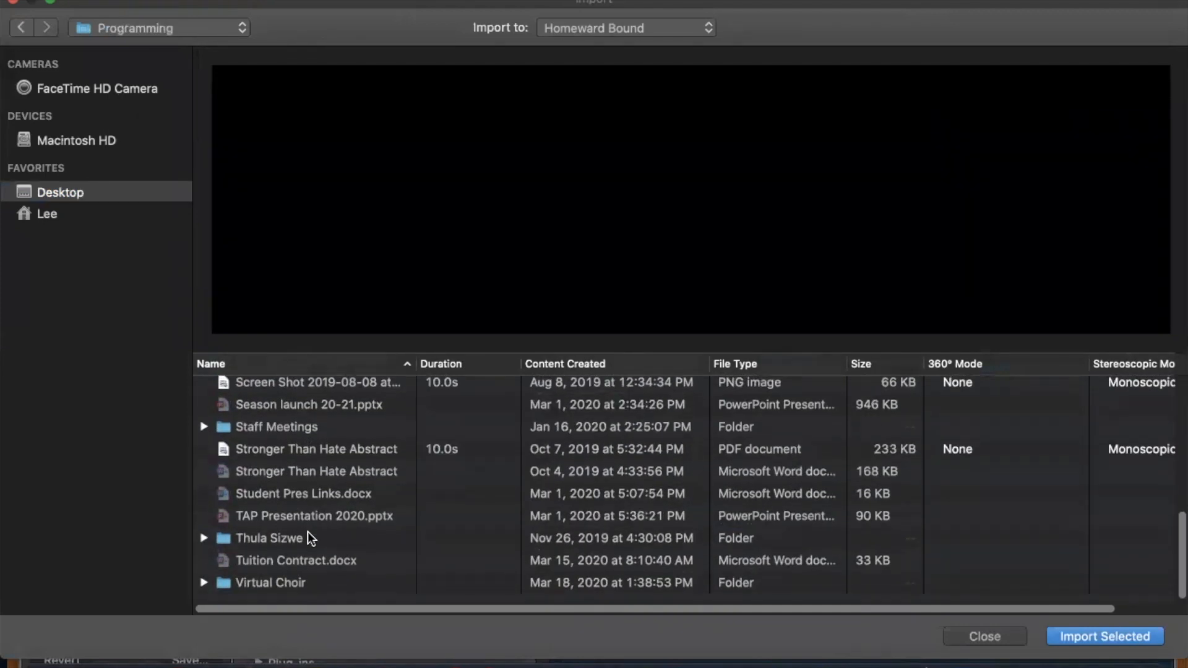
double_click(273, 584)
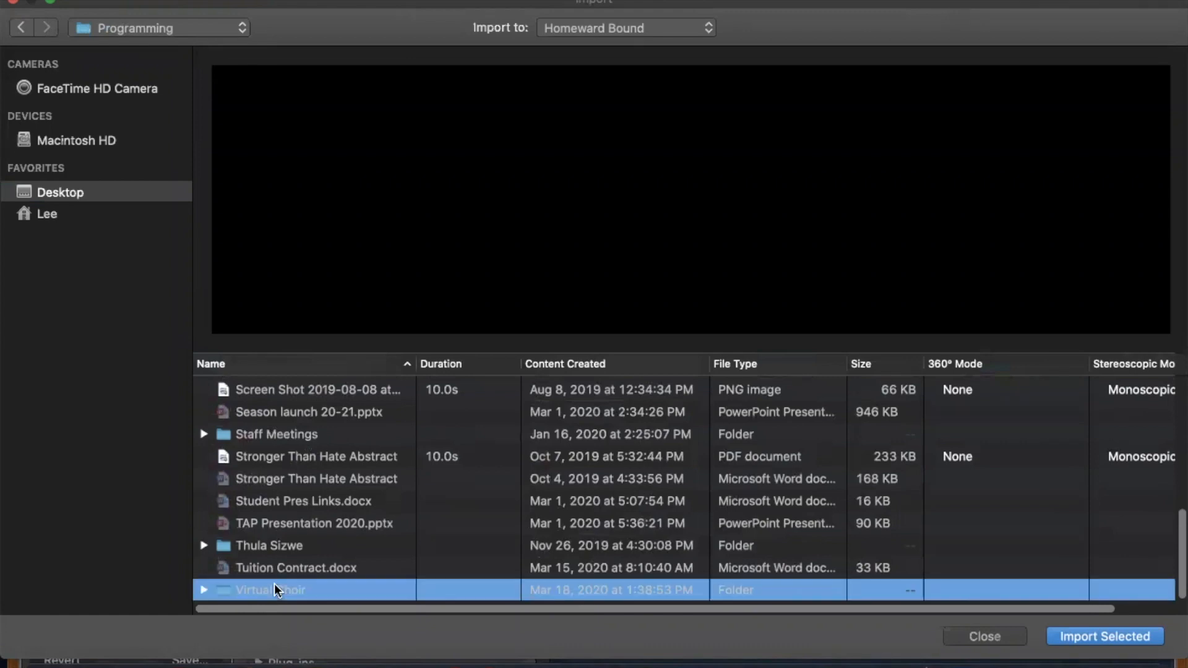
left_click(273, 584)
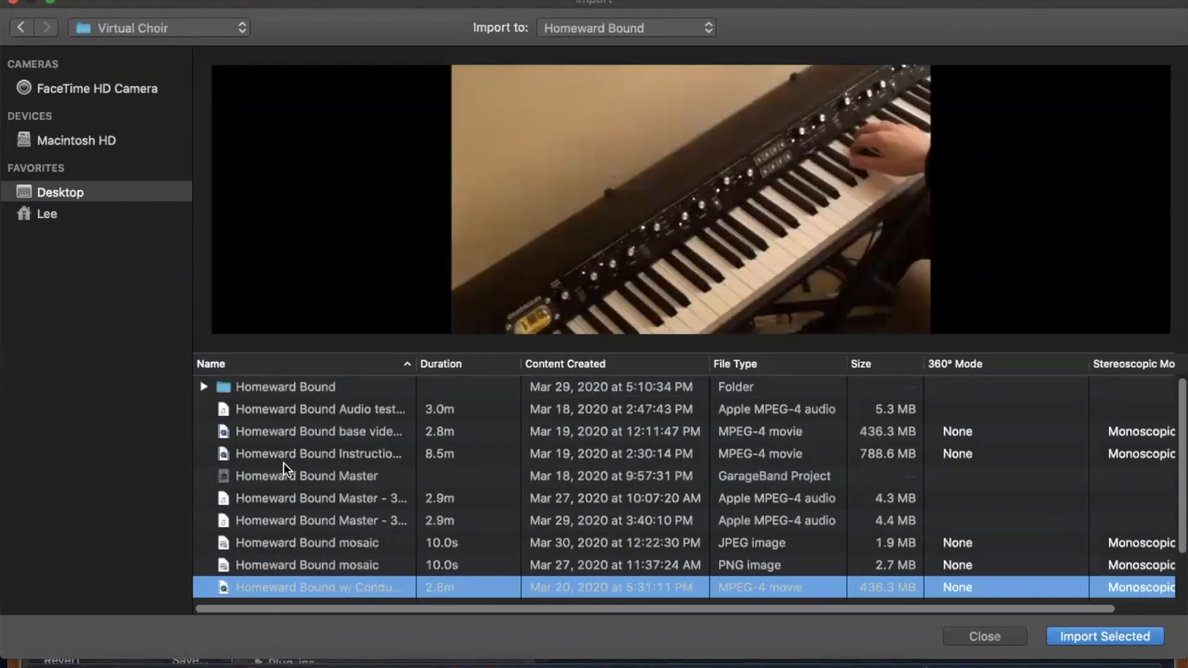
Step: Open the Student Videos folder, preview 01.MOV, look through the numbered files and leave the import without importing anything
scroll(283, 463, "down", 3)
left_click(272, 566)
double_click(272, 566)
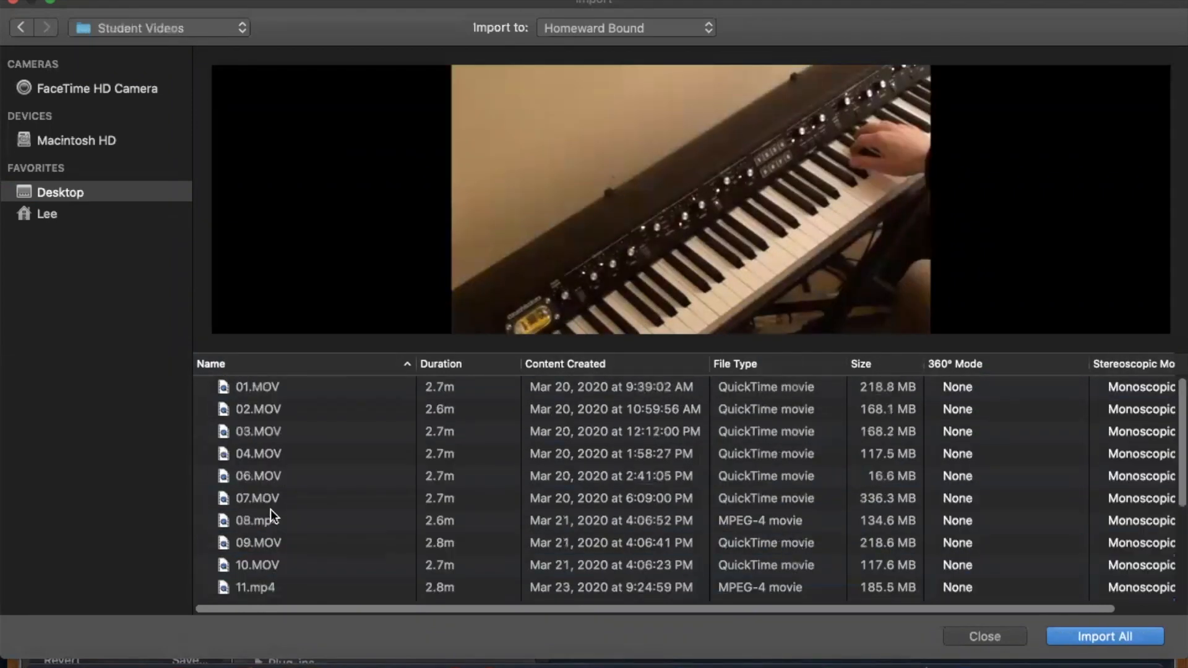
left_click(264, 391)
scroll(302, 526, "down", 5)
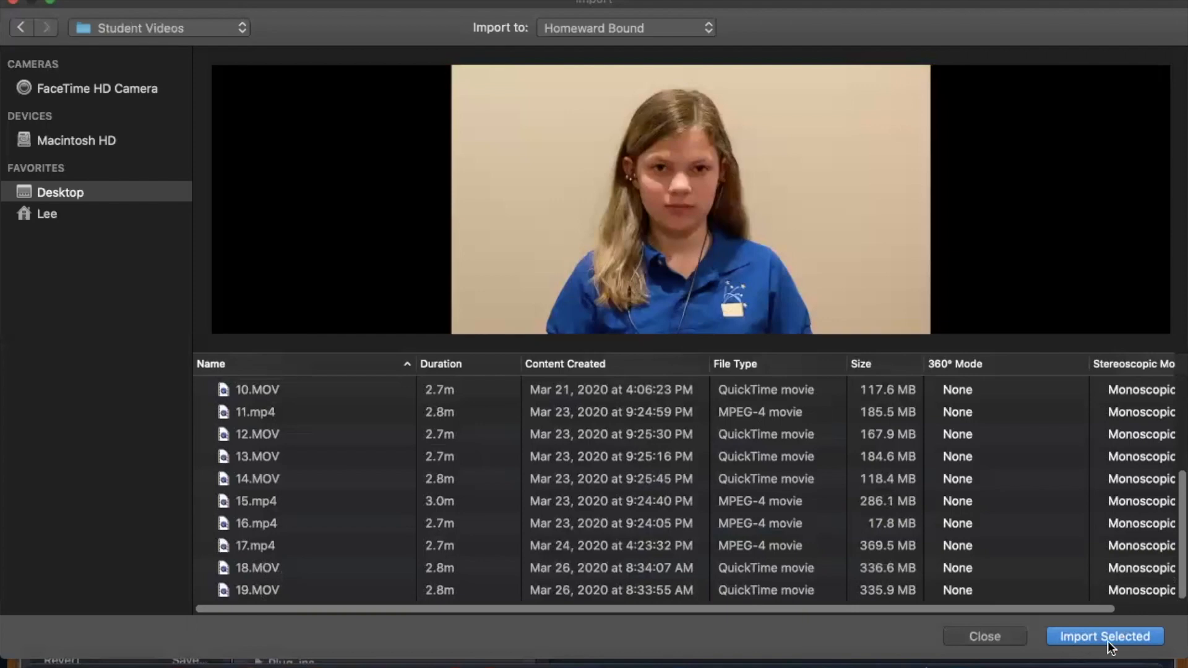
left_click(988, 627)
Step: Overlay the Homeward Bound clip of the student with headphones on the couch above the piano video, starting ahead of the marker
scroll(384, 281, "down", 1)
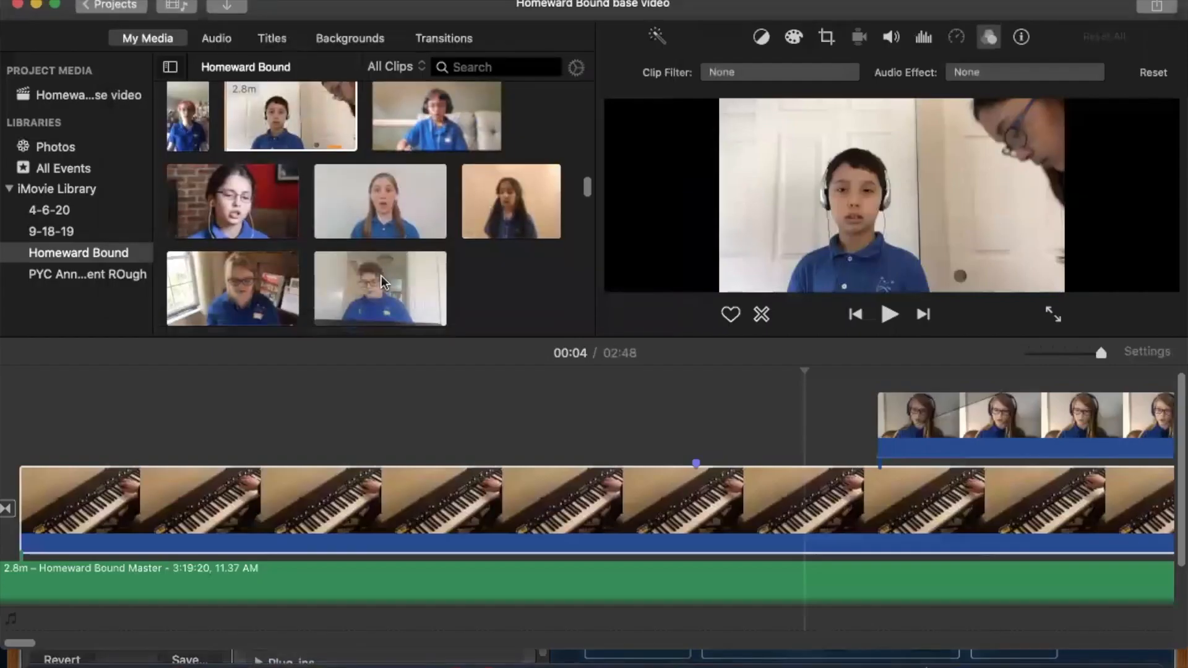
scroll(383, 282, "down", 10)
scroll(384, 155, "up", 8)
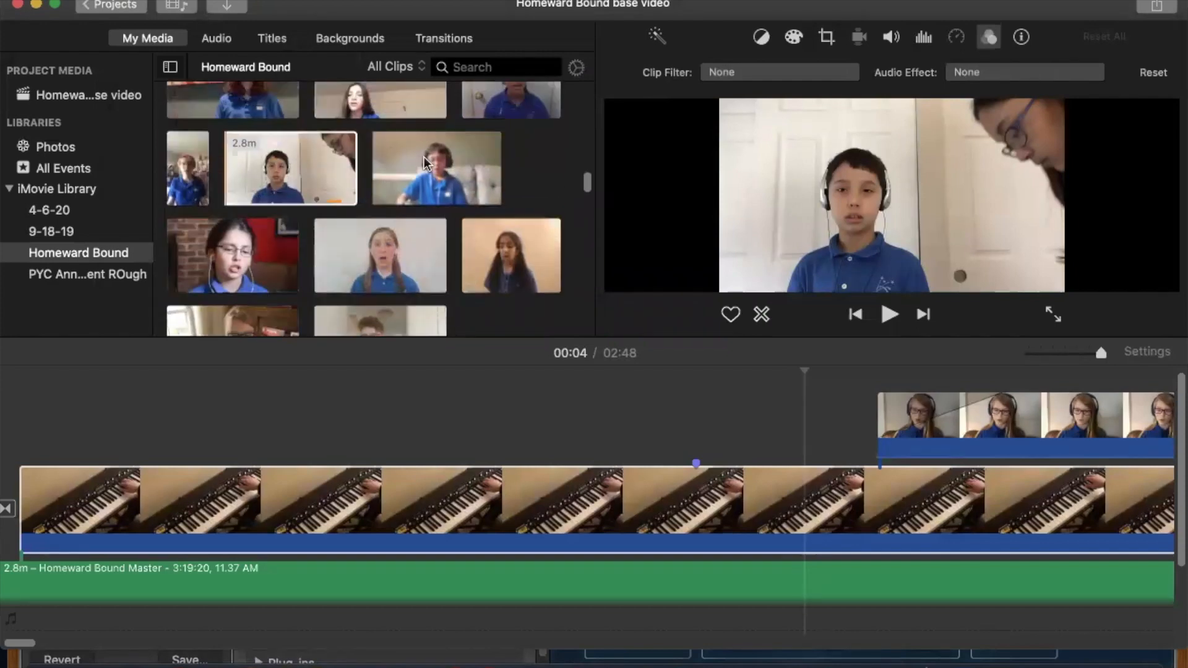
left_click(427, 164)
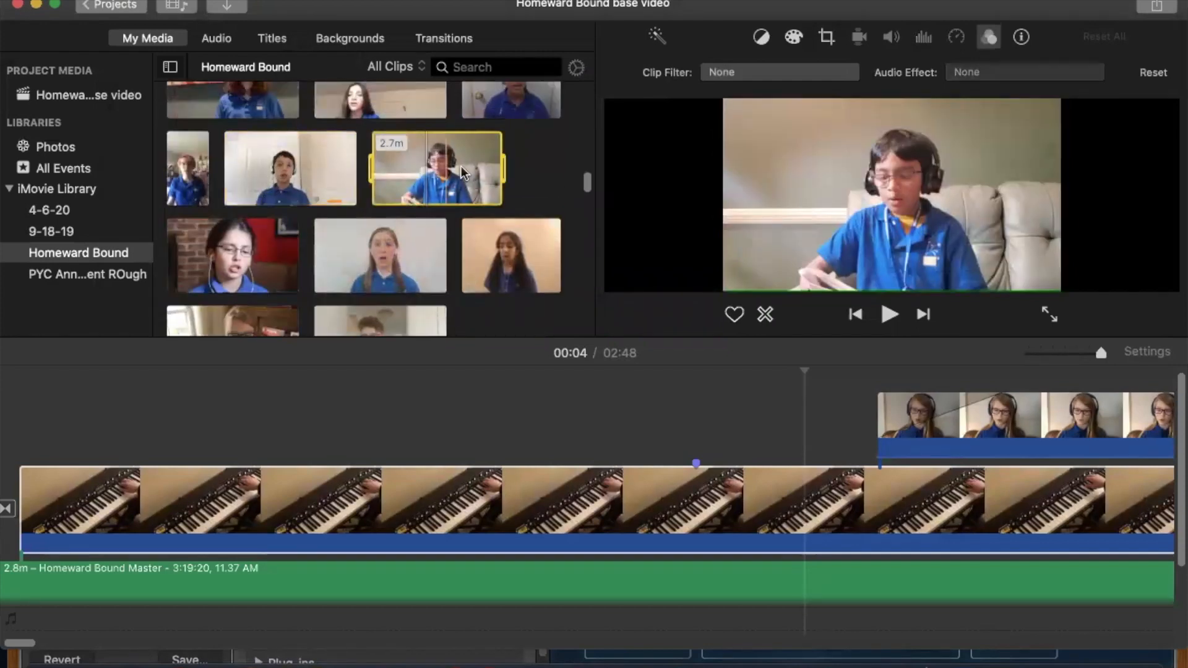
left_click_drag(470, 201, 369, 424)
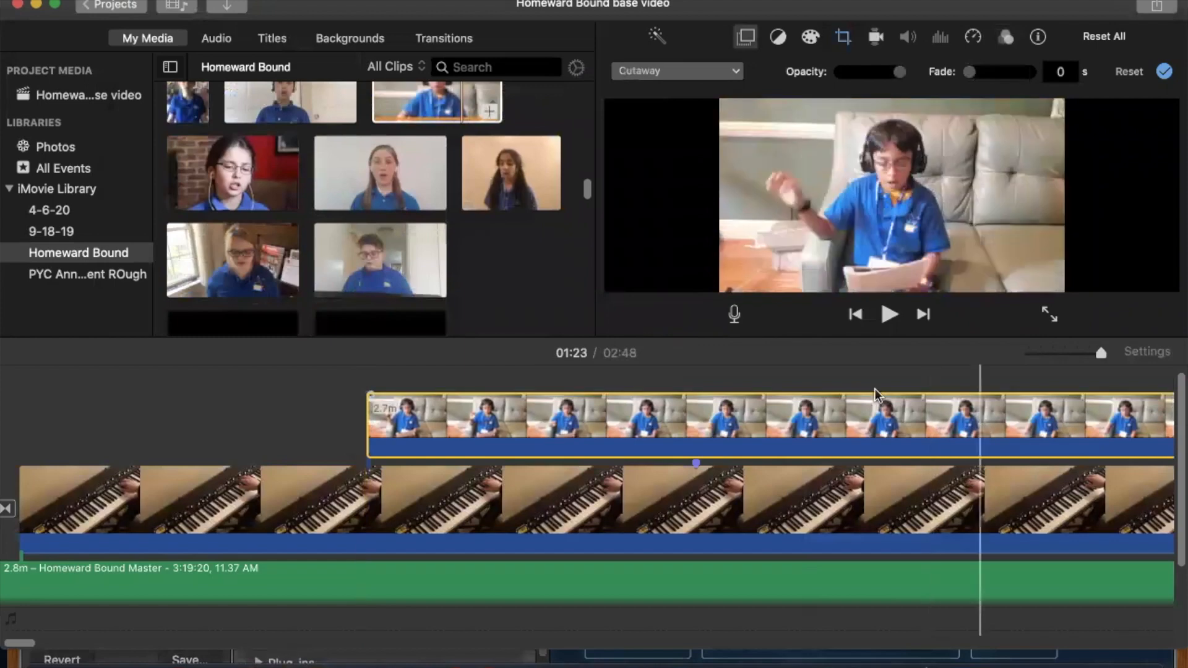
left_click_drag(1094, 352, 1033, 353)
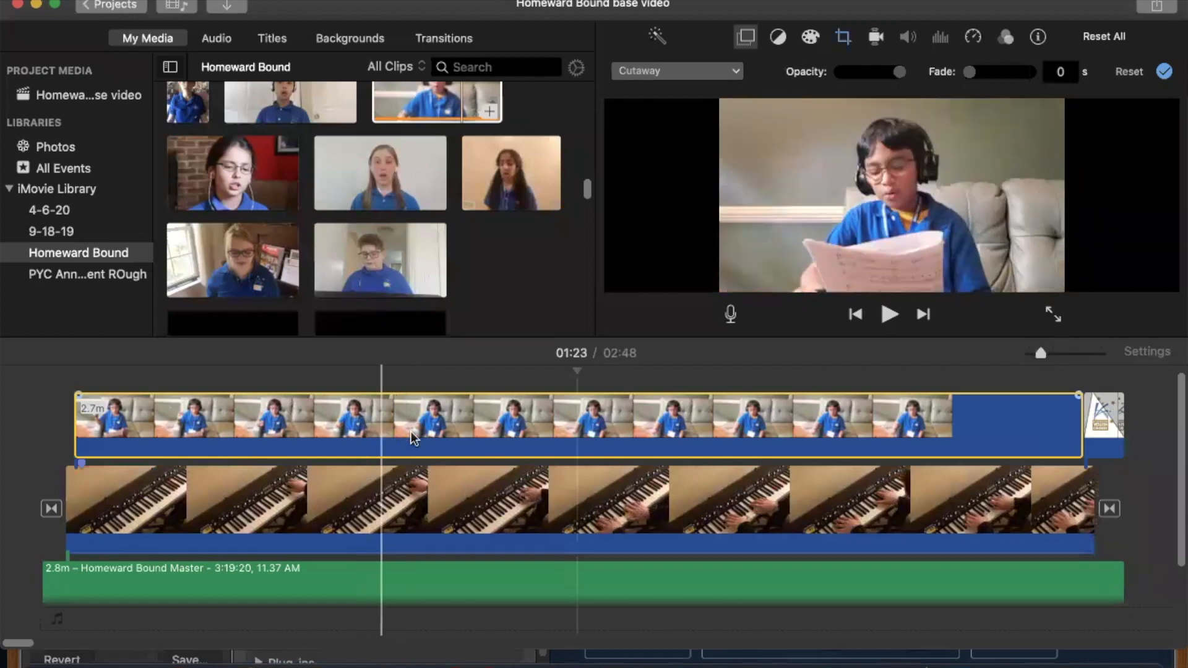
Step: Shift the couch student's overlay along the timeline, and undo both that move and the overlay's placement above the piano video
left_click_drag(481, 421, 117, 410)
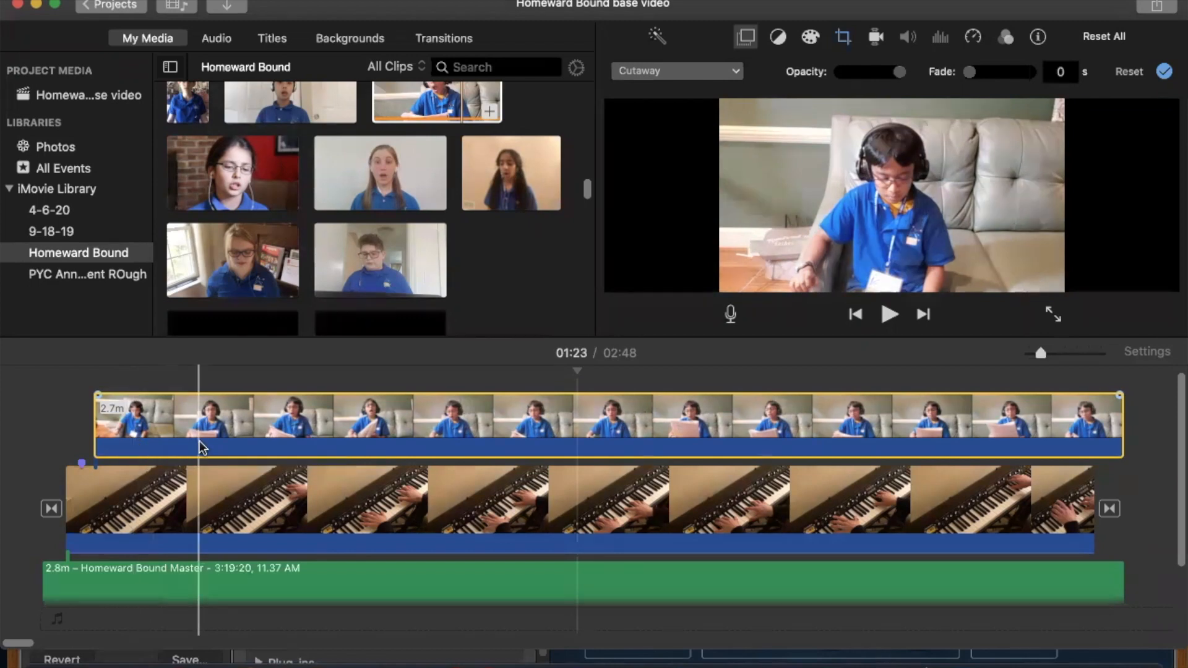
key("super+z")
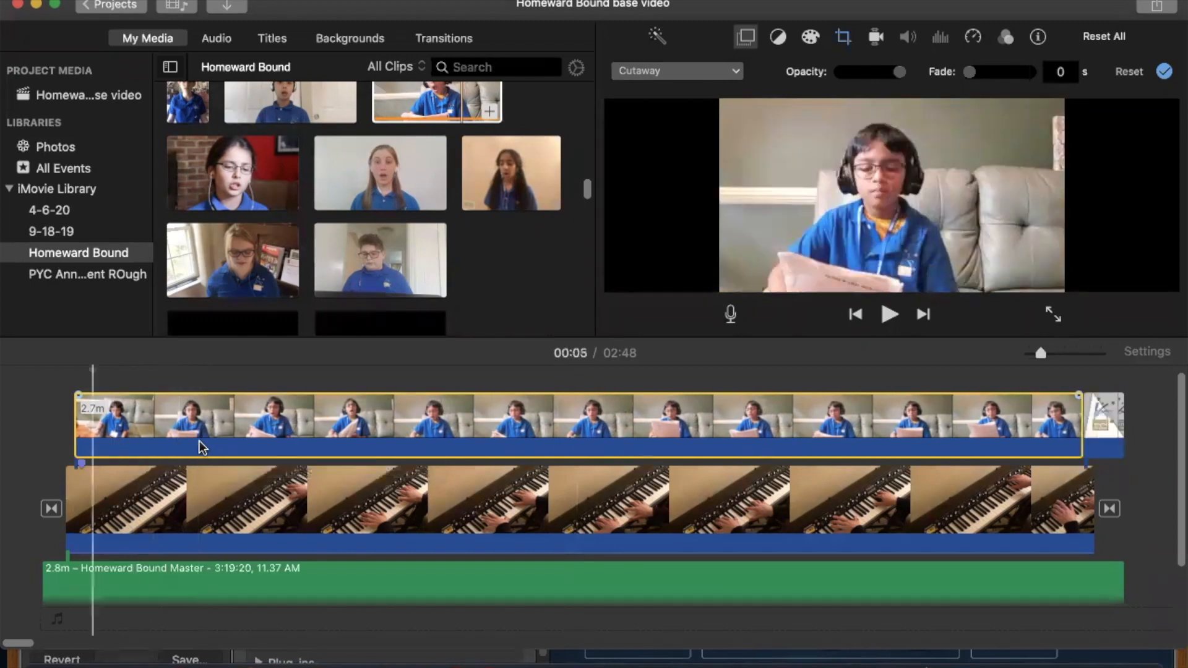
key("super+z")
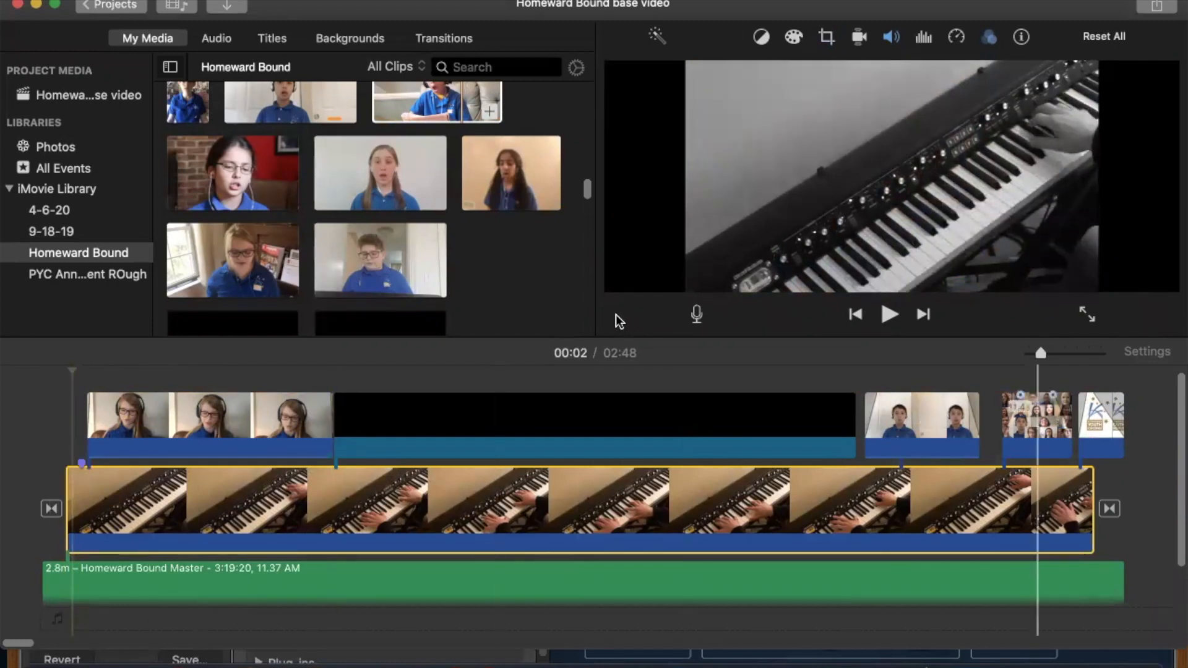
Step: Append the couch student's clip to the end of the main timeline after the piano video and shorten it to about 5.1 s
left_click(419, 117)
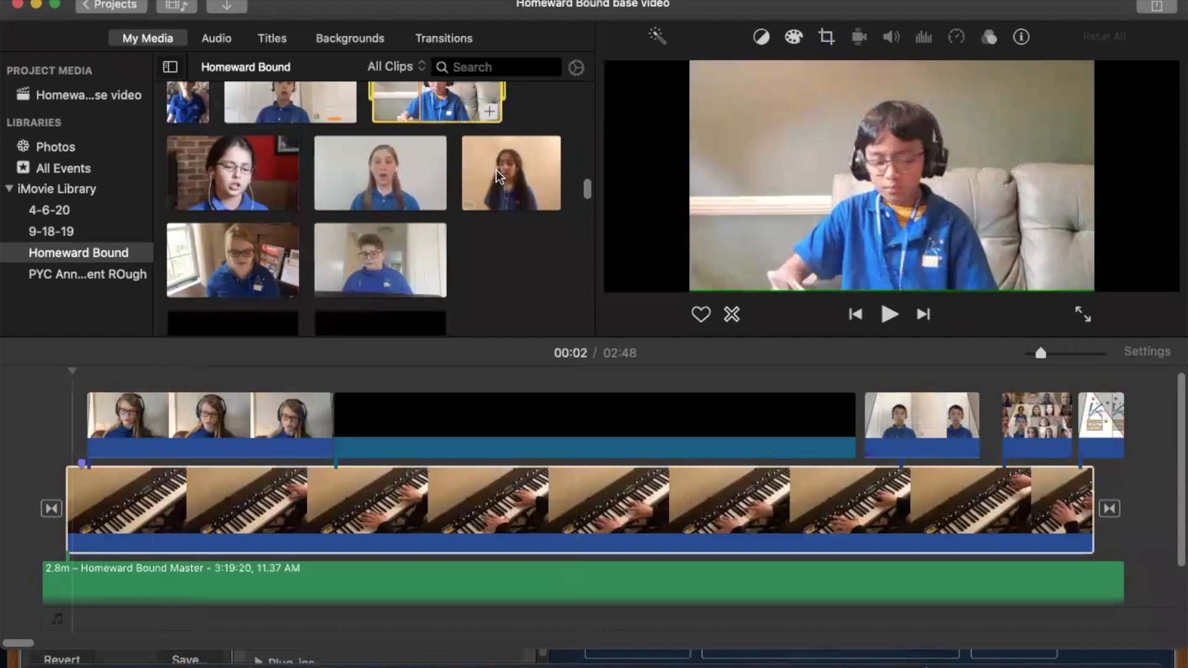
left_click_drag(736, 343, 1151, 495)
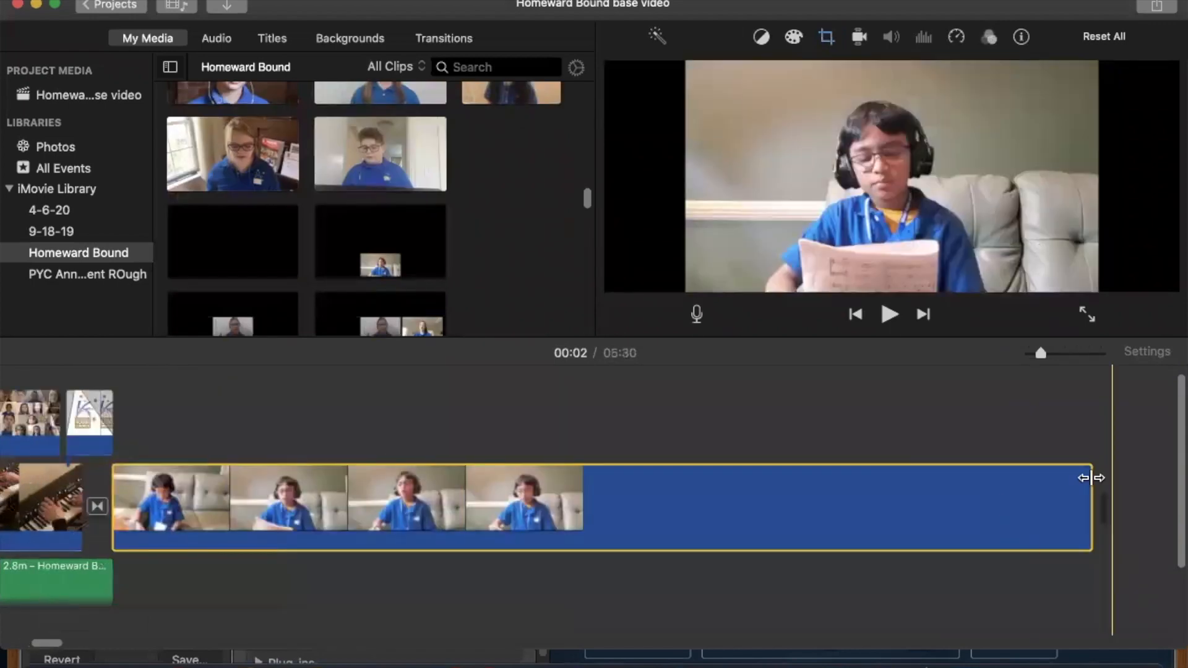
left_click_drag(834, 481, 63, 502)
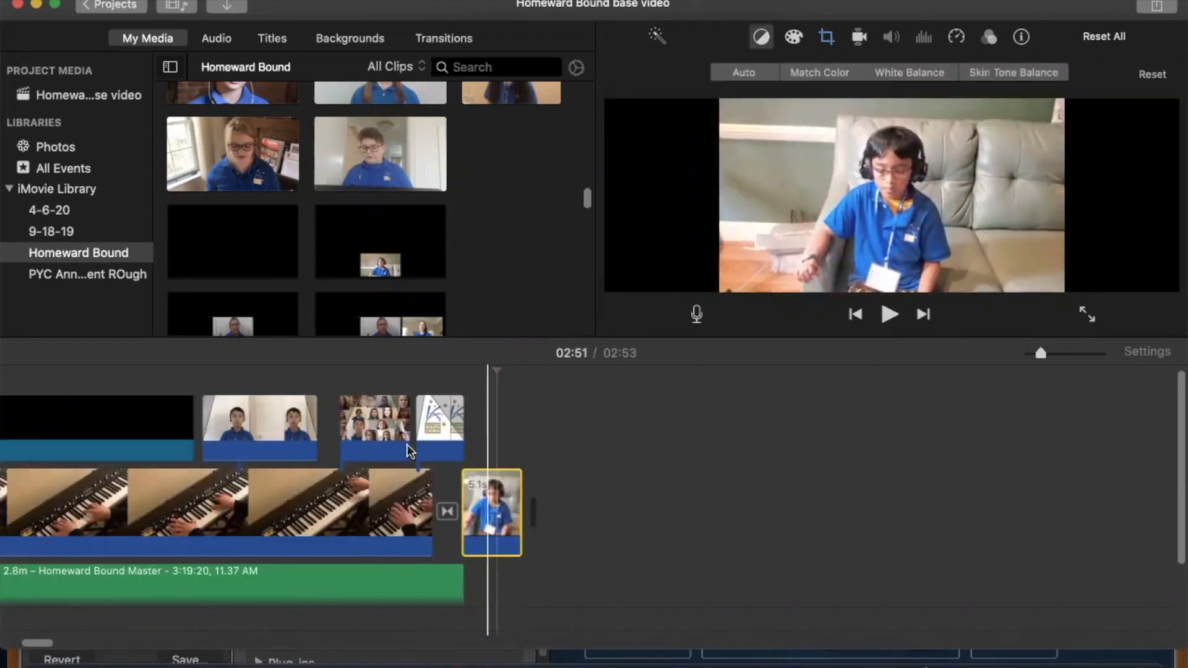
Step: Overlay the clip of the student with glasses beside the white door above the piano video, starting near the marker, and preview its opening
scroll(409, 450, "left", 1)
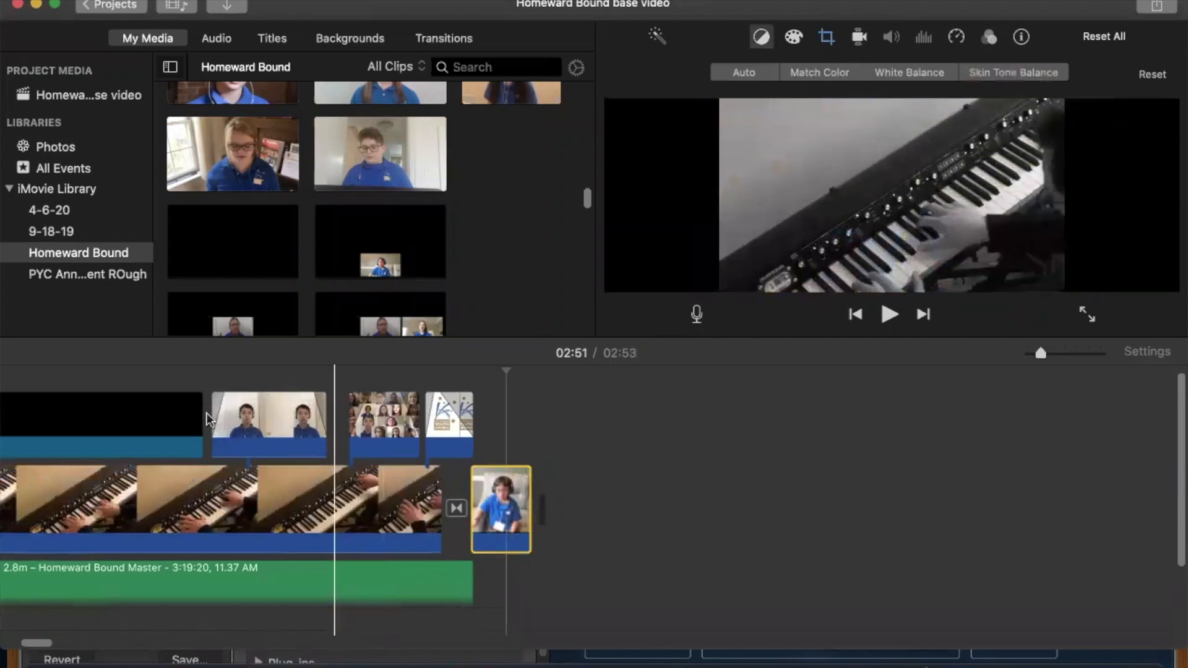
left_click(319, 448)
scroll(319, 450, "left", 1)
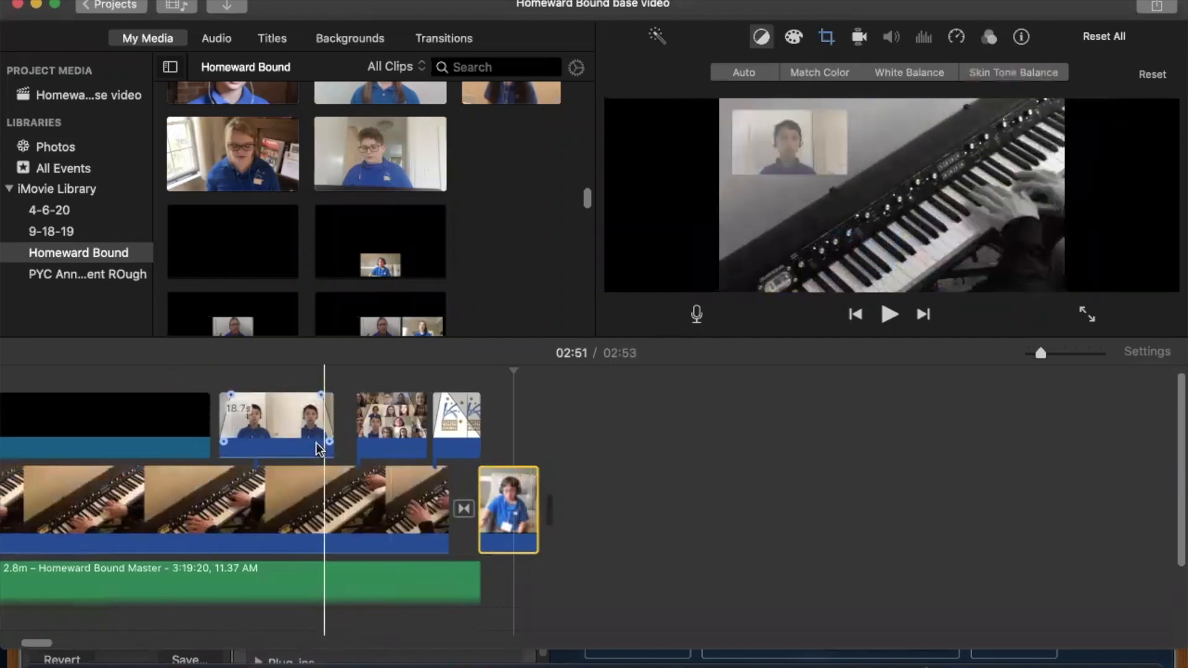
scroll(319, 449, "left", 10)
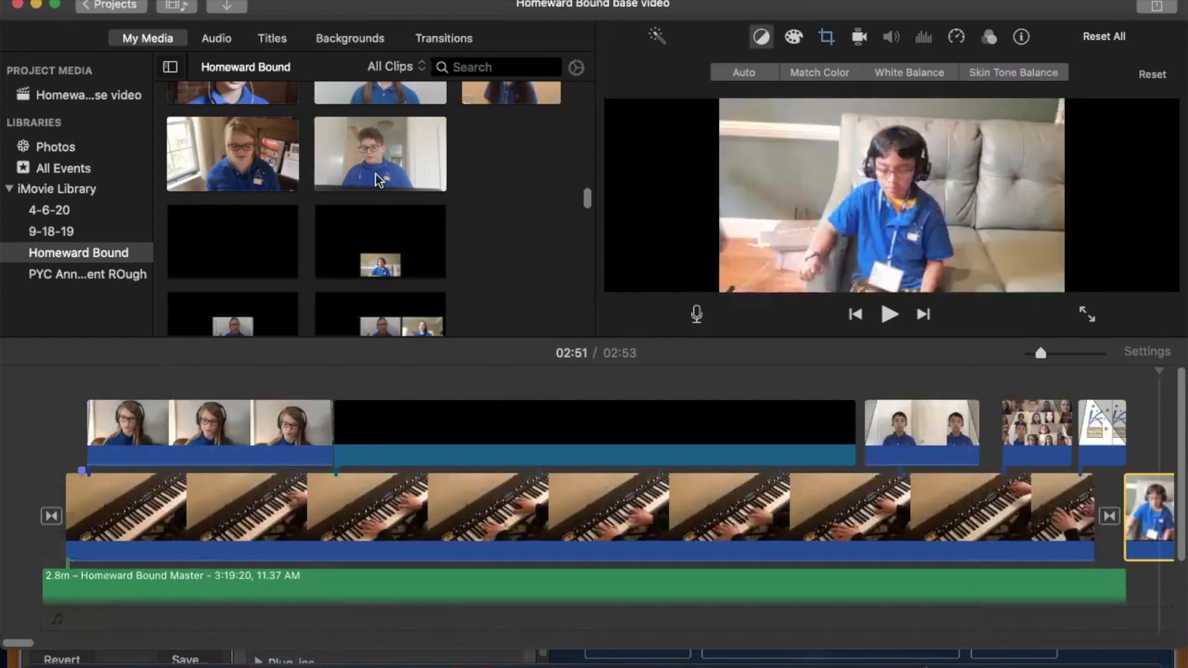
left_click_drag(337, 177, 85, 423)
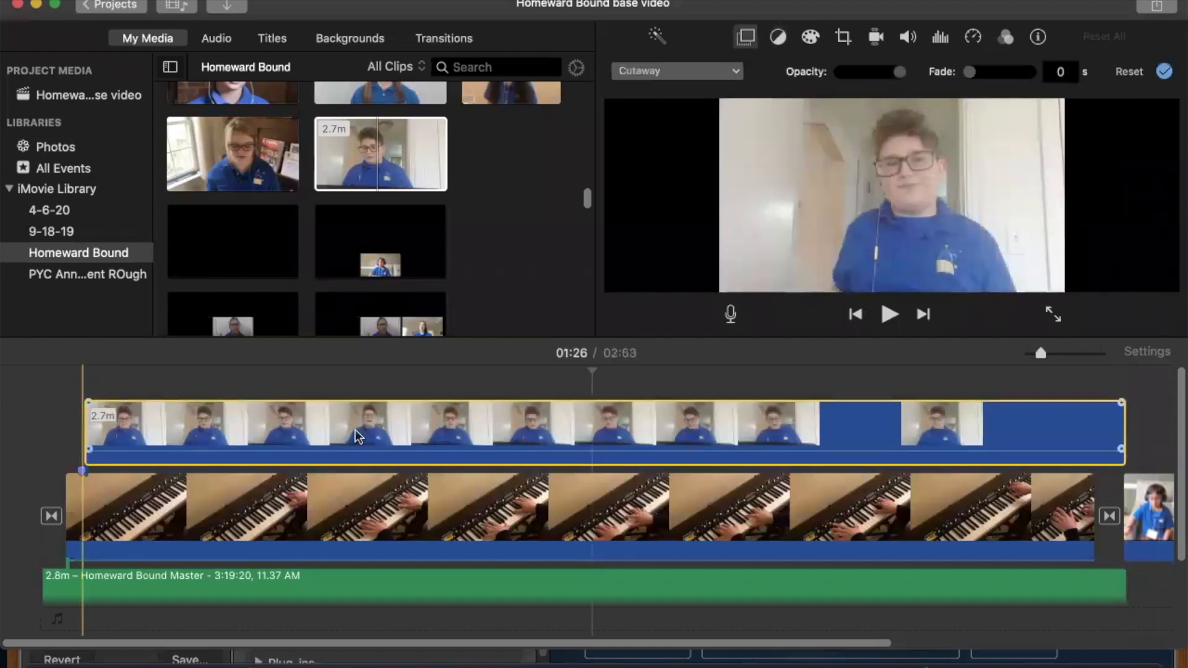
left_click(355, 429)
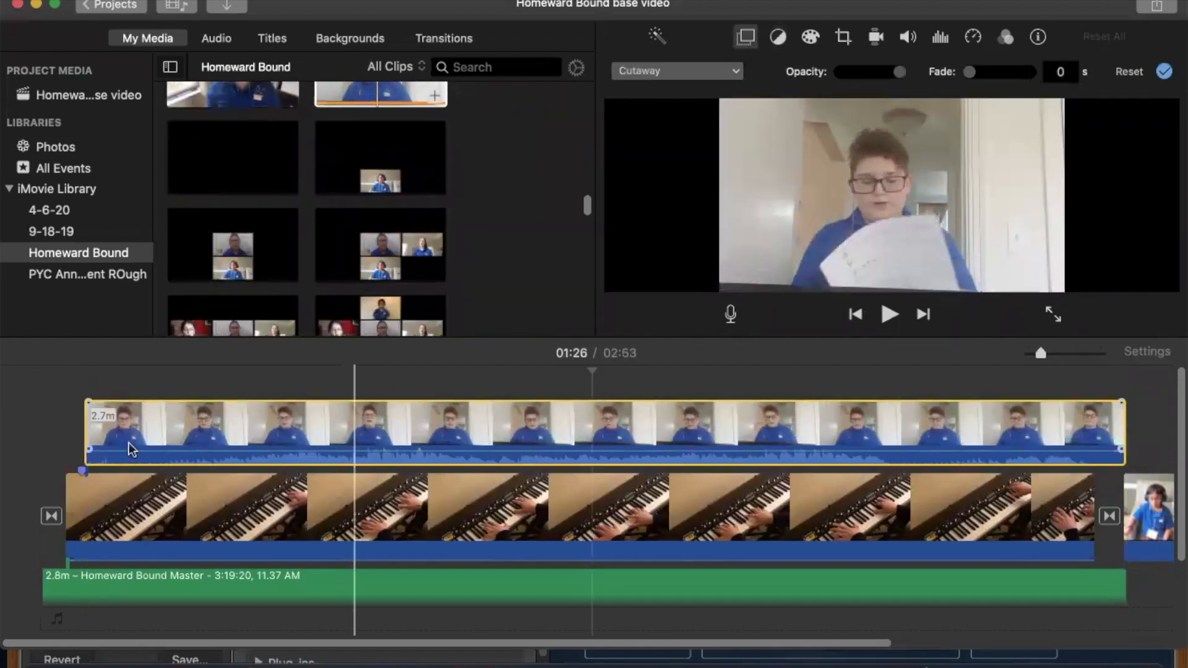
key("space")
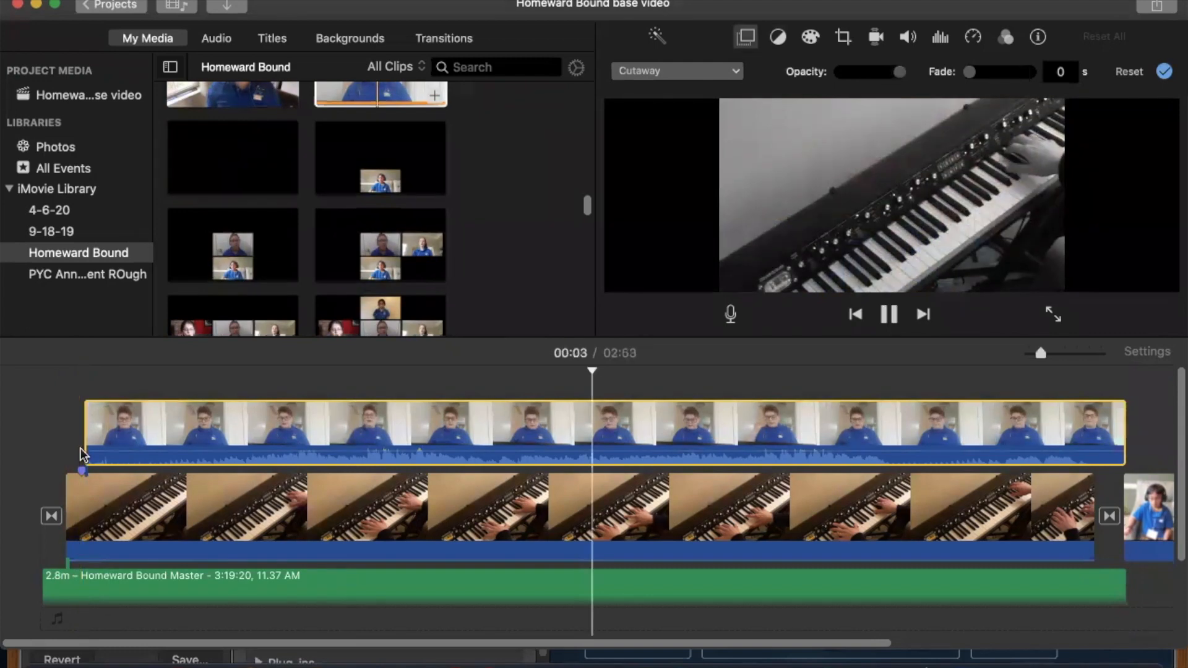
key("space")
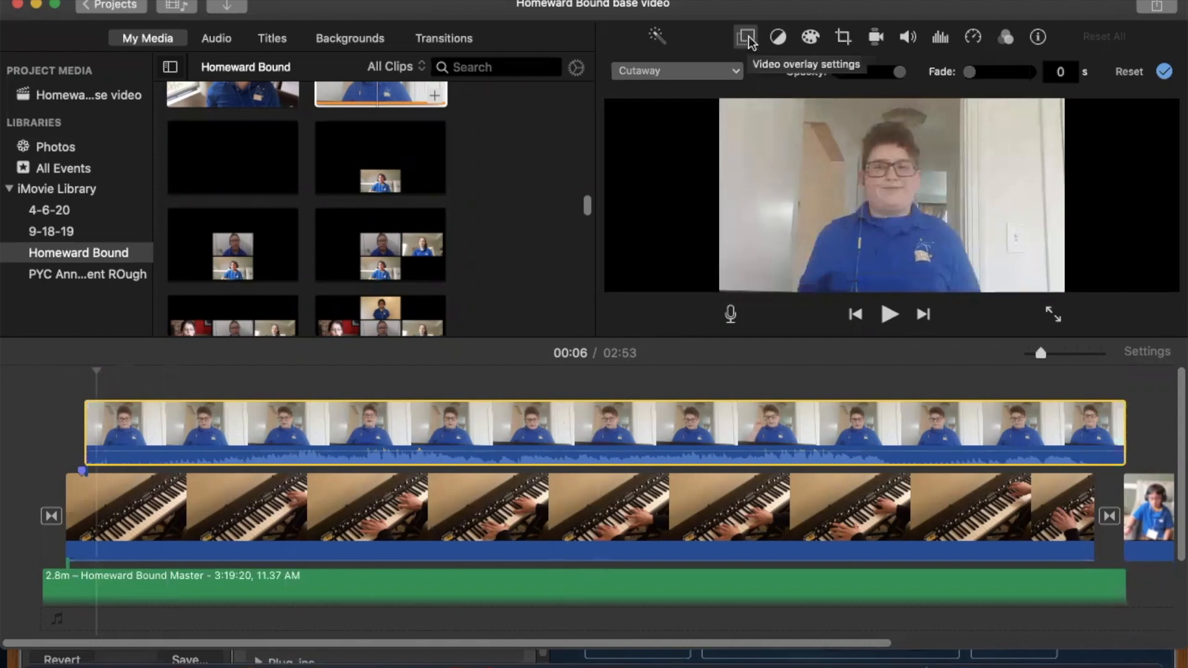
Step: Change the overlay to Picture in Picture and enlarge it to about half the frame's width over the piano video
left_click(732, 72)
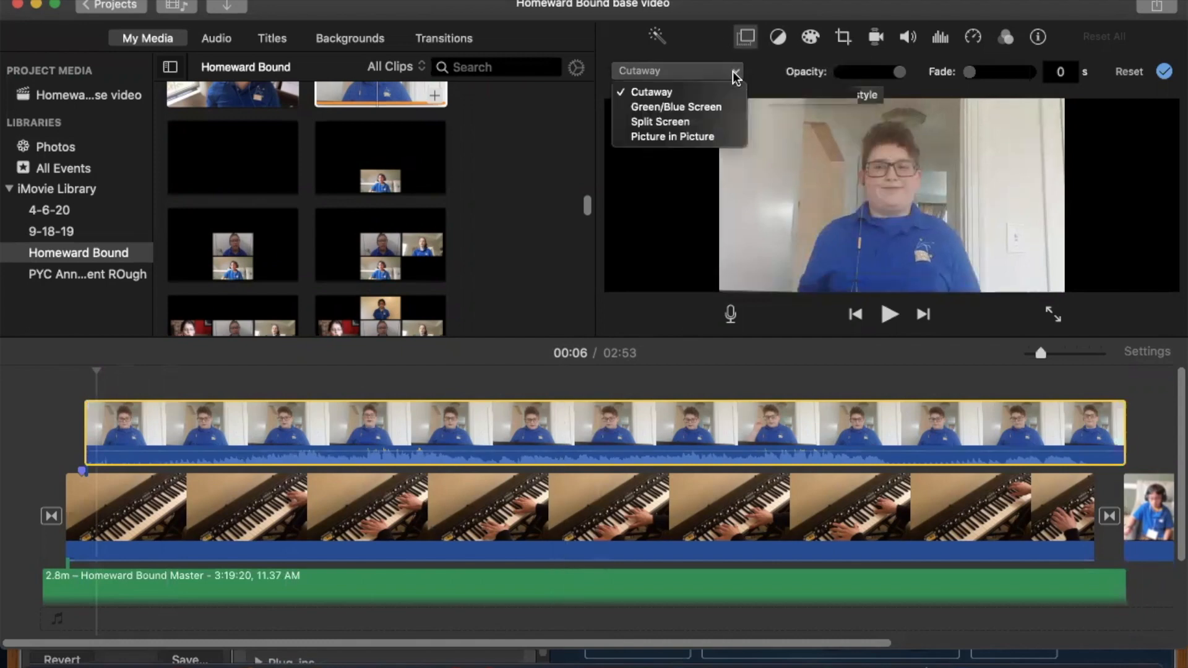
left_click(700, 135)
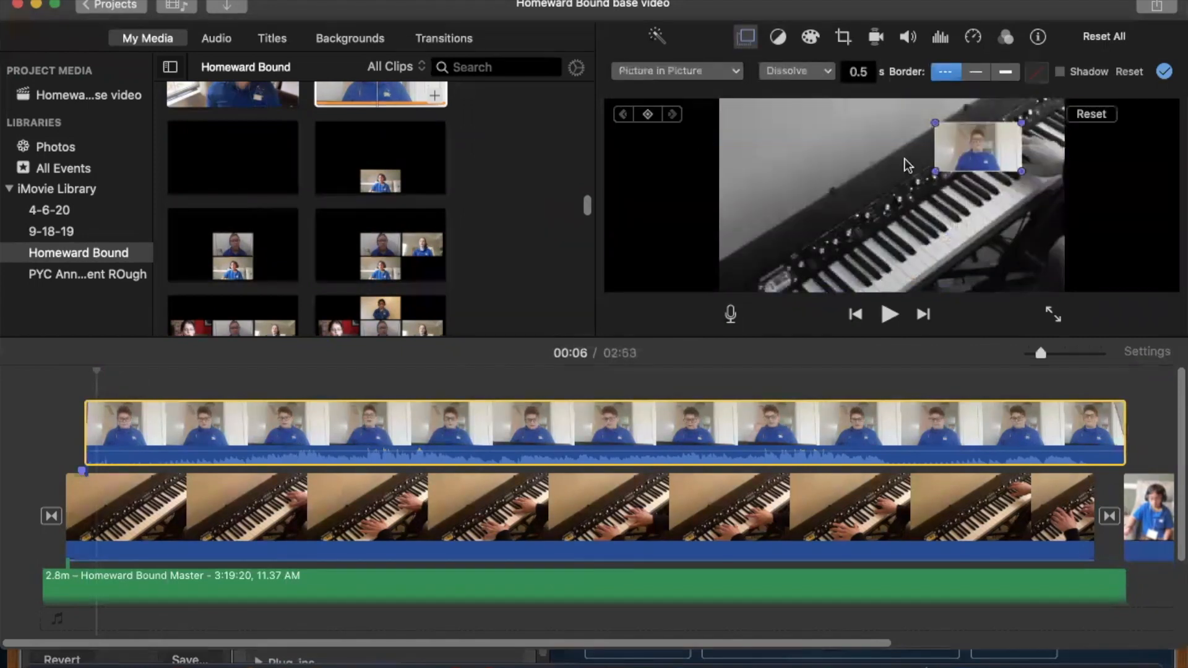
left_click_drag(983, 146, 959, 255)
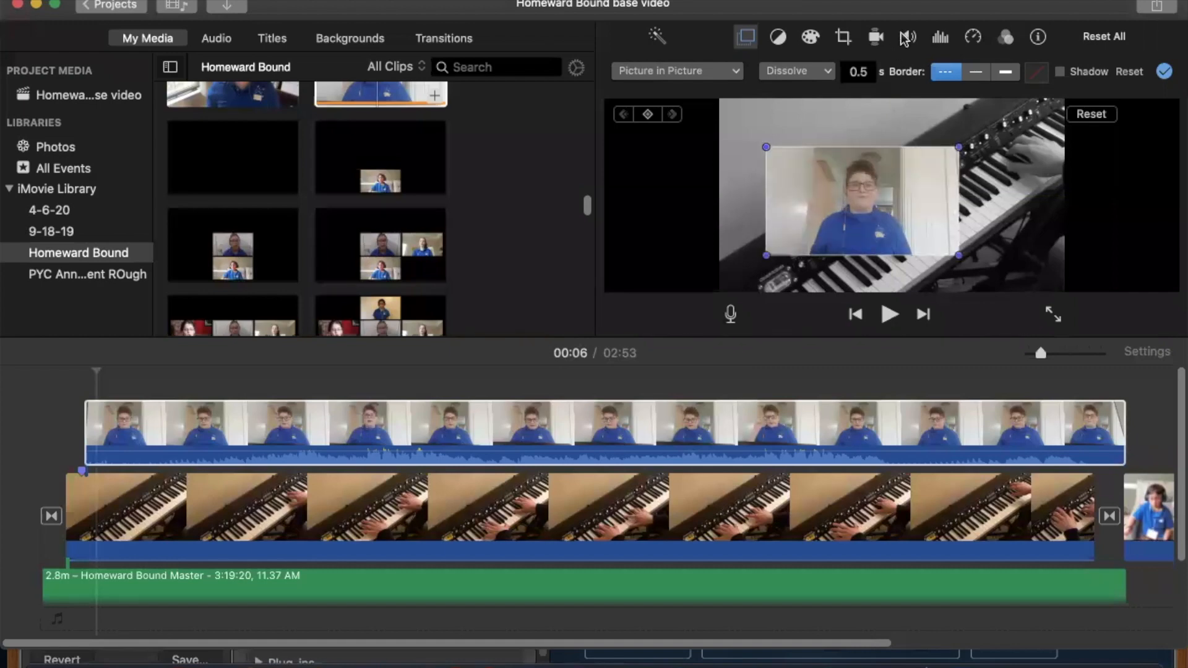
Step: Crop the overlay clip to fill, framing the student's head and shoulders, and apply the crop
left_click(843, 37)
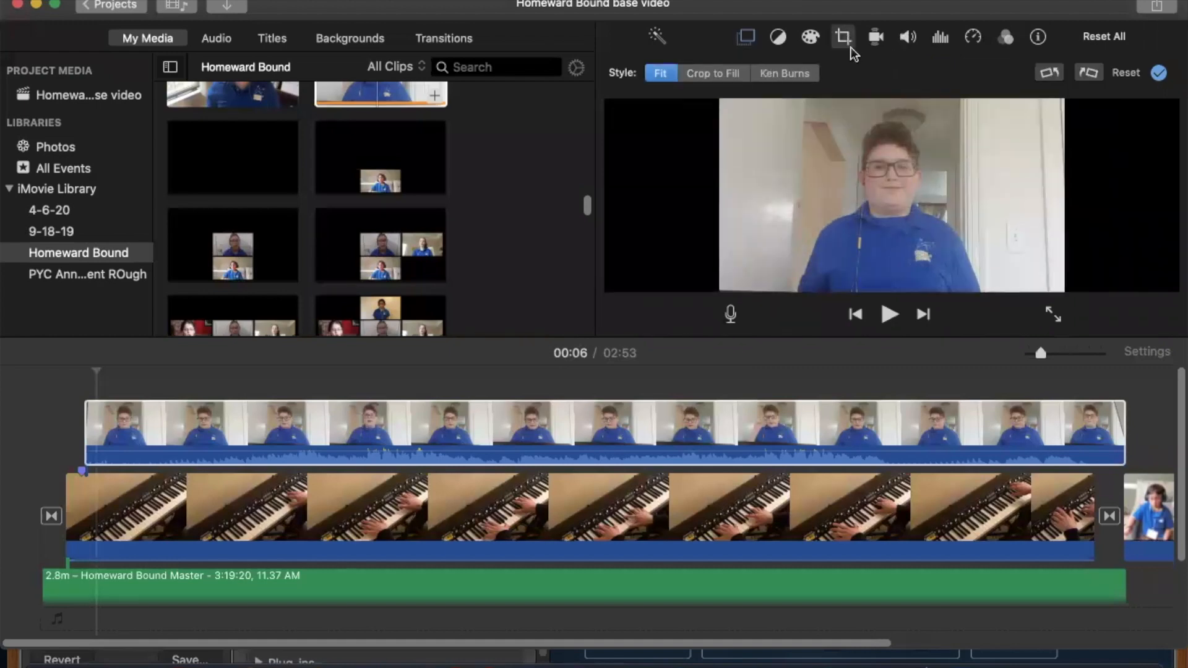
left_click(731, 75)
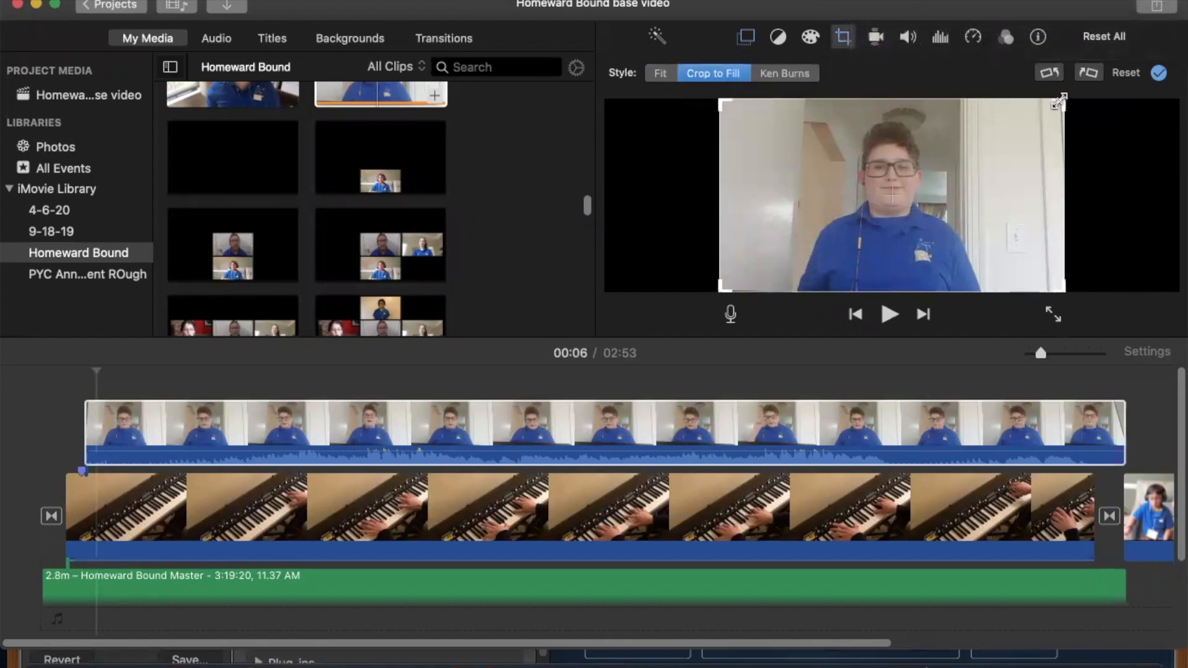
left_click_drag(1059, 102, 949, 164)
left_click_drag(854, 218, 890, 180)
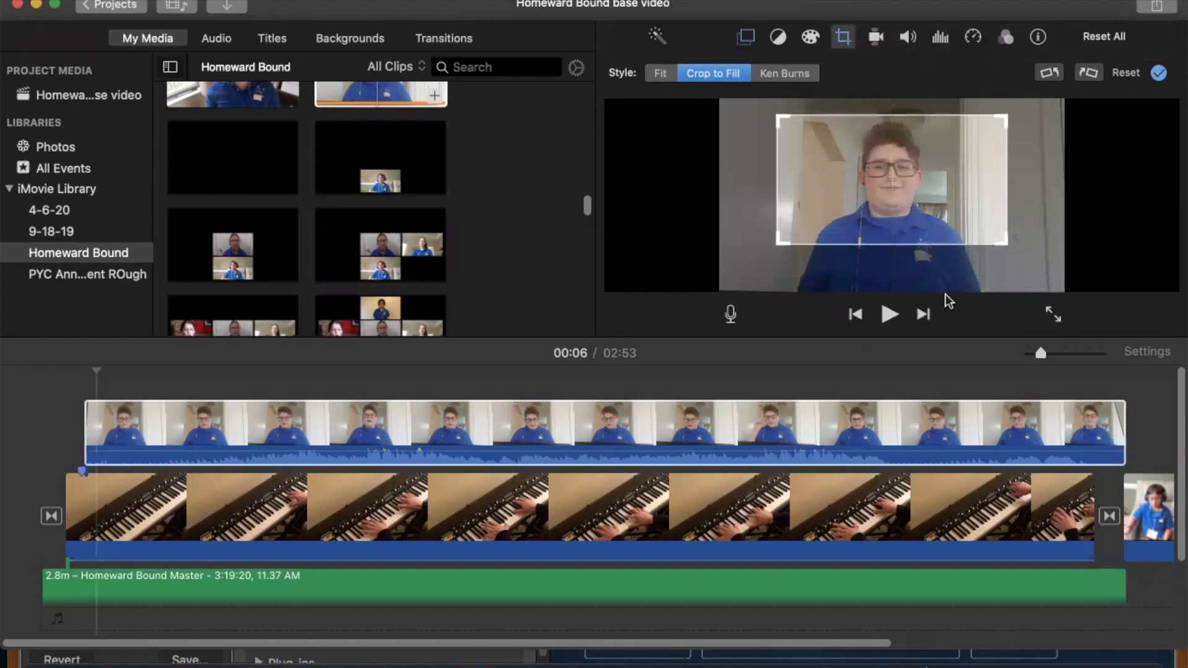
left_click(1156, 72)
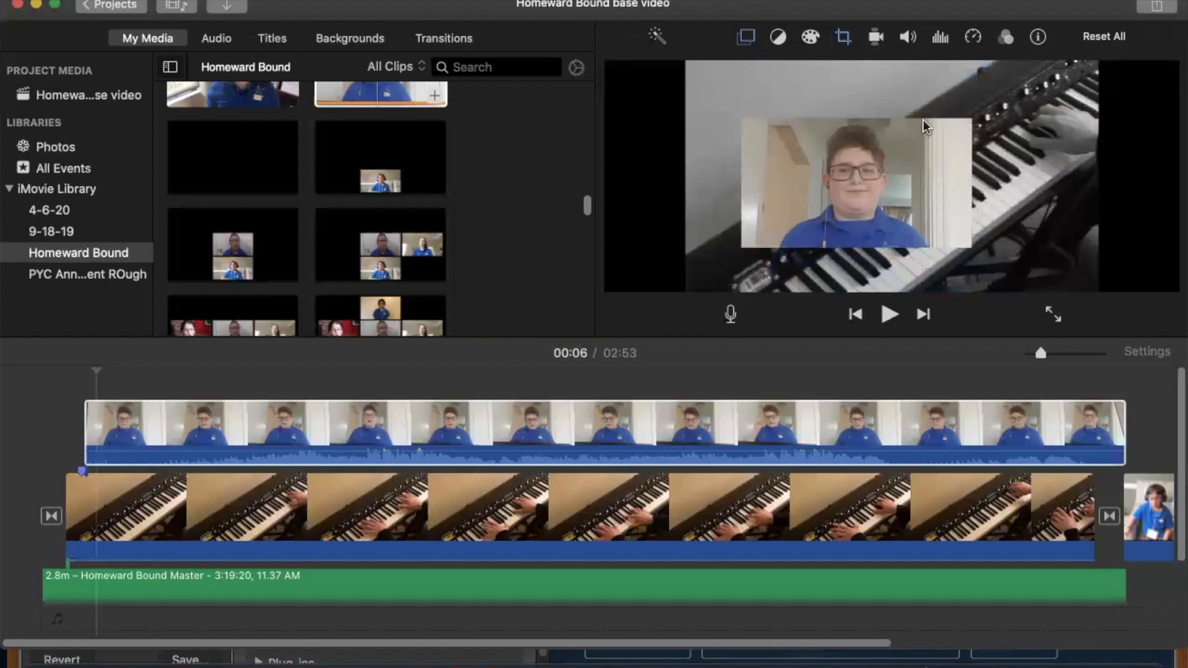
Step: Apply the Noir clip filter to the picture-in-picture clip
left_click(1005, 36)
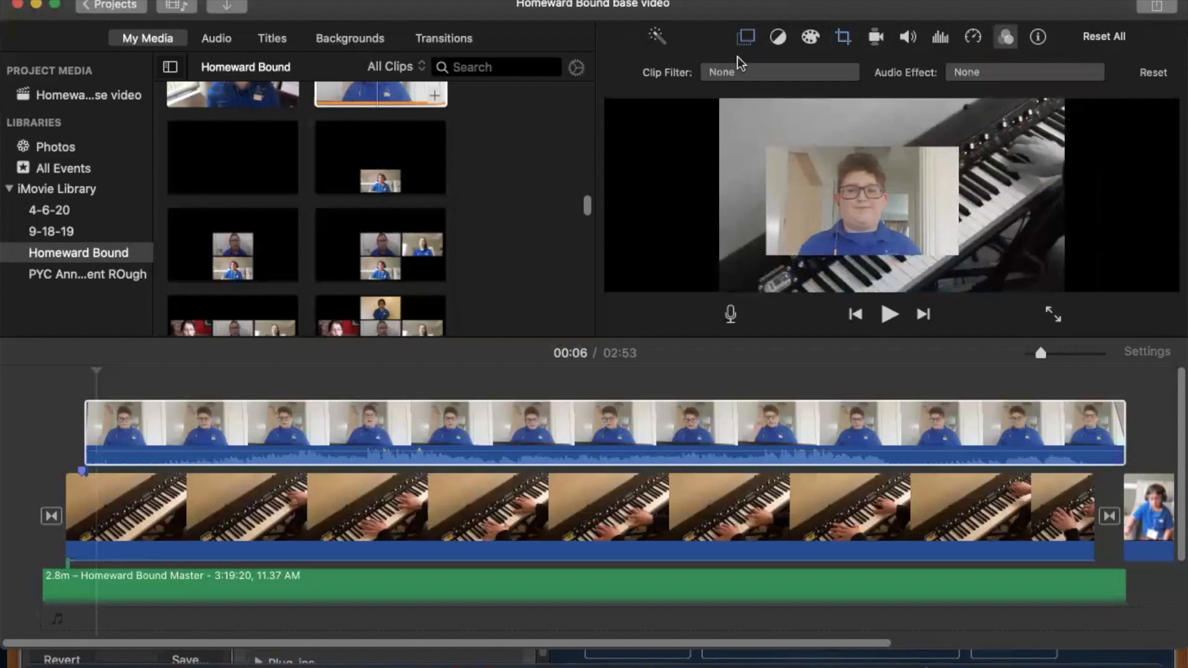
left_click(731, 77)
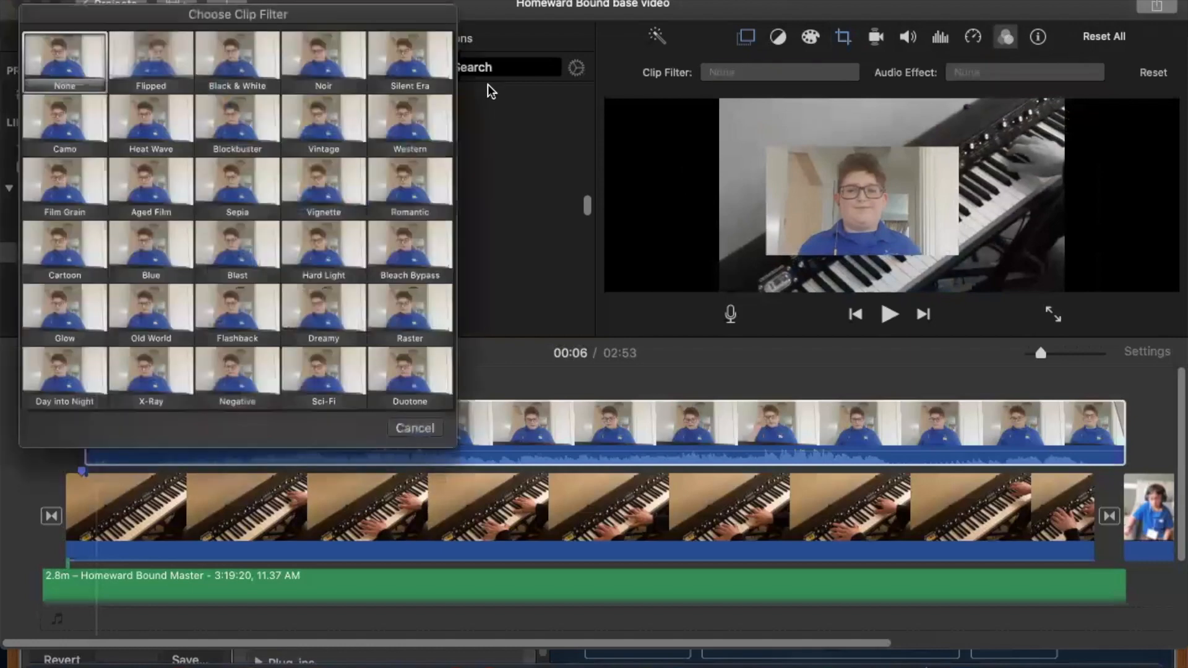
left_click(318, 68)
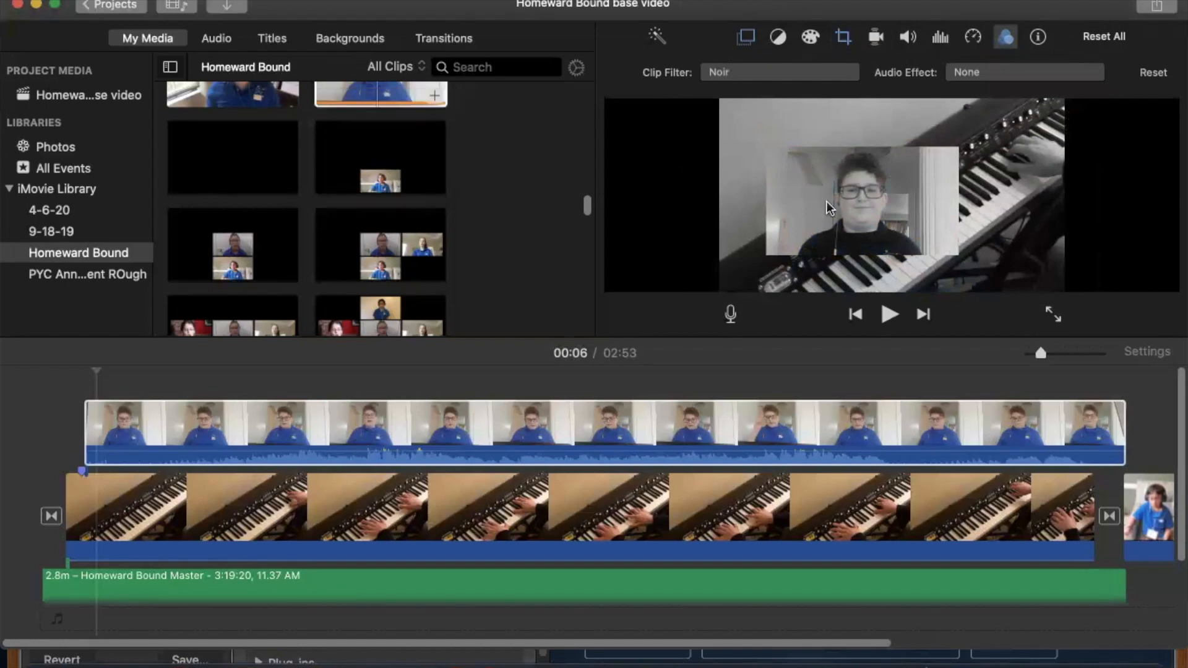
Step: Play the filtered overlay with the piano video from near its start and again from about 00:47
left_click(117, 436)
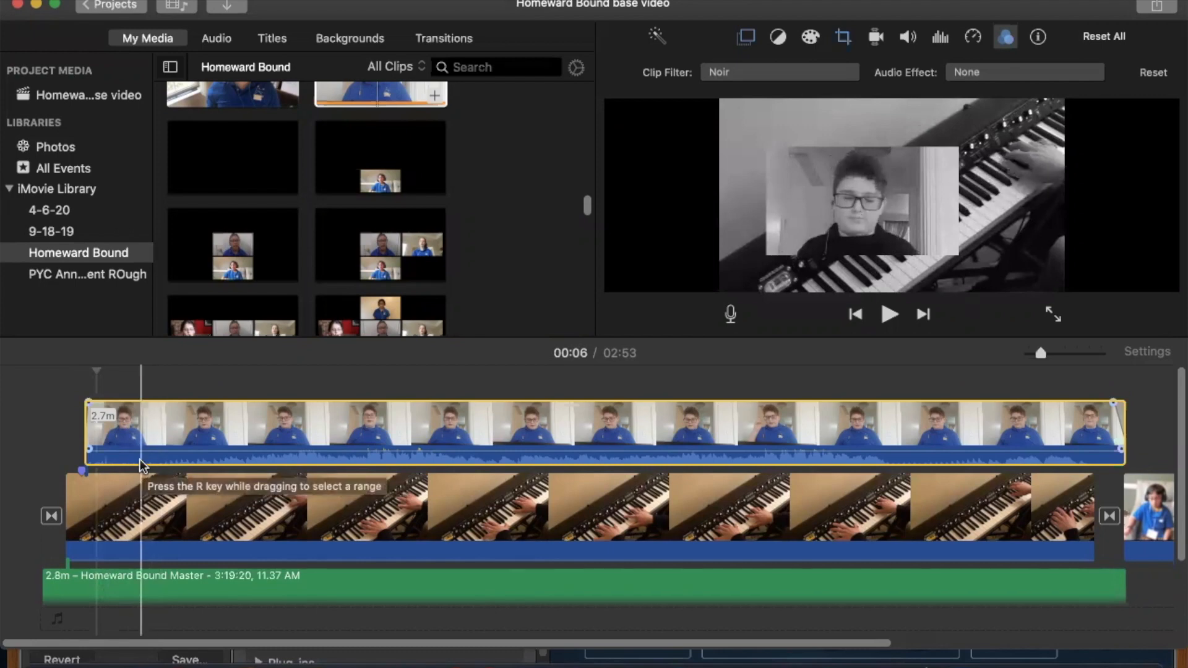
key("space")
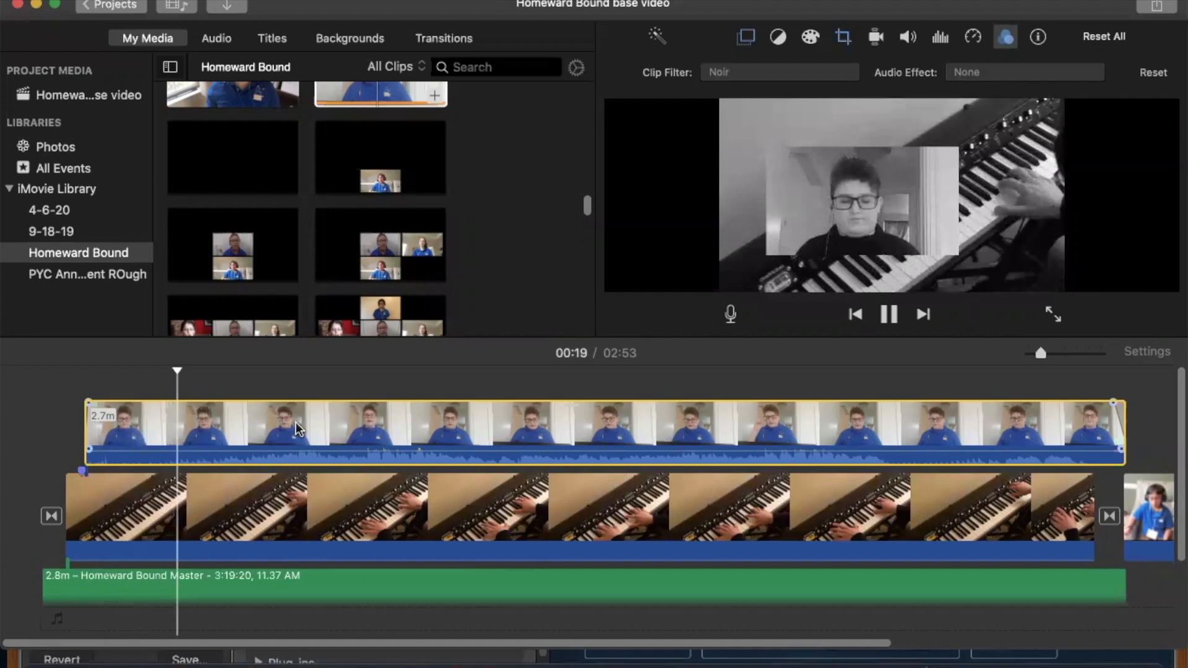
key("space")
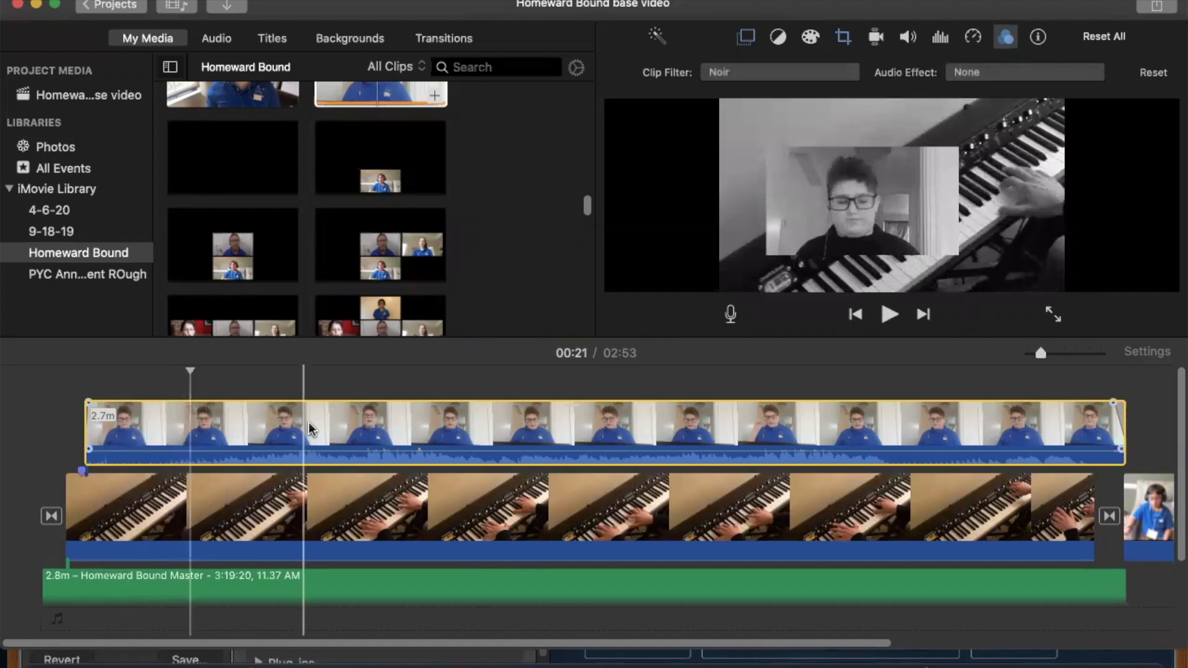
left_click(354, 420)
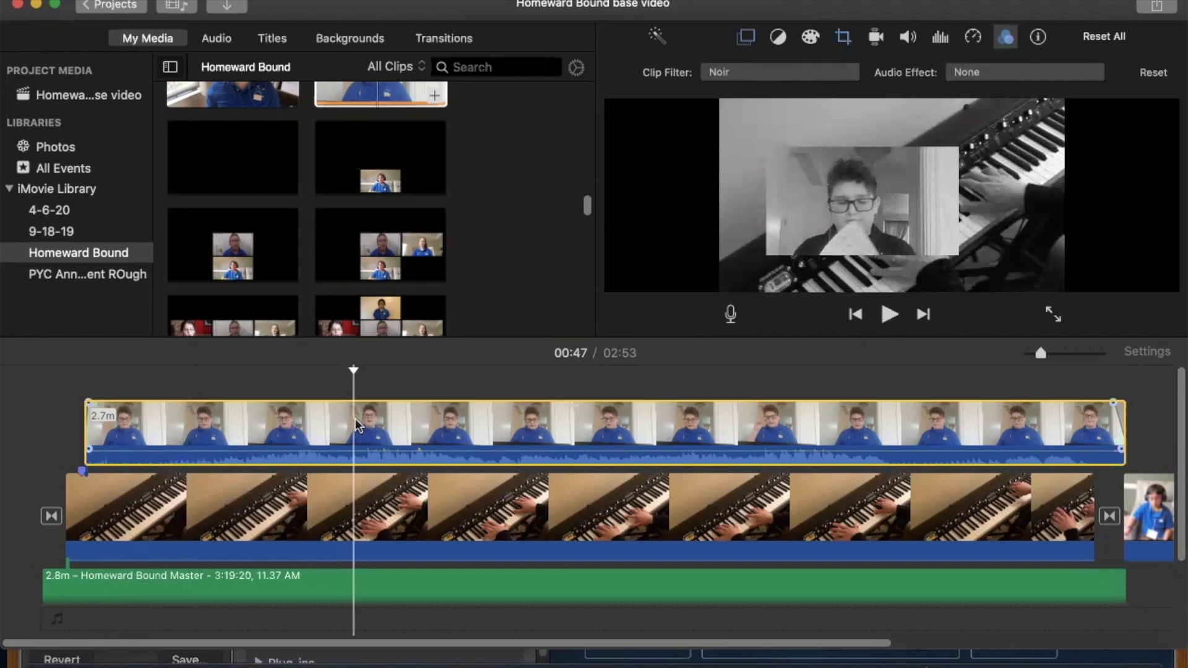
key("space")
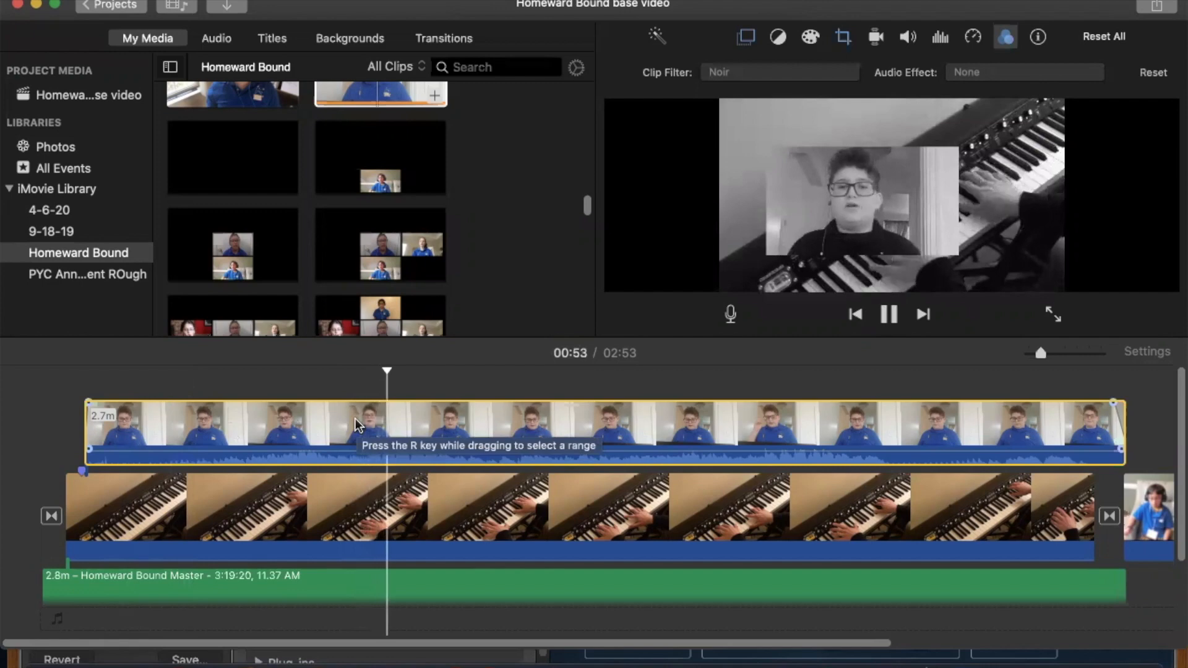
key("space")
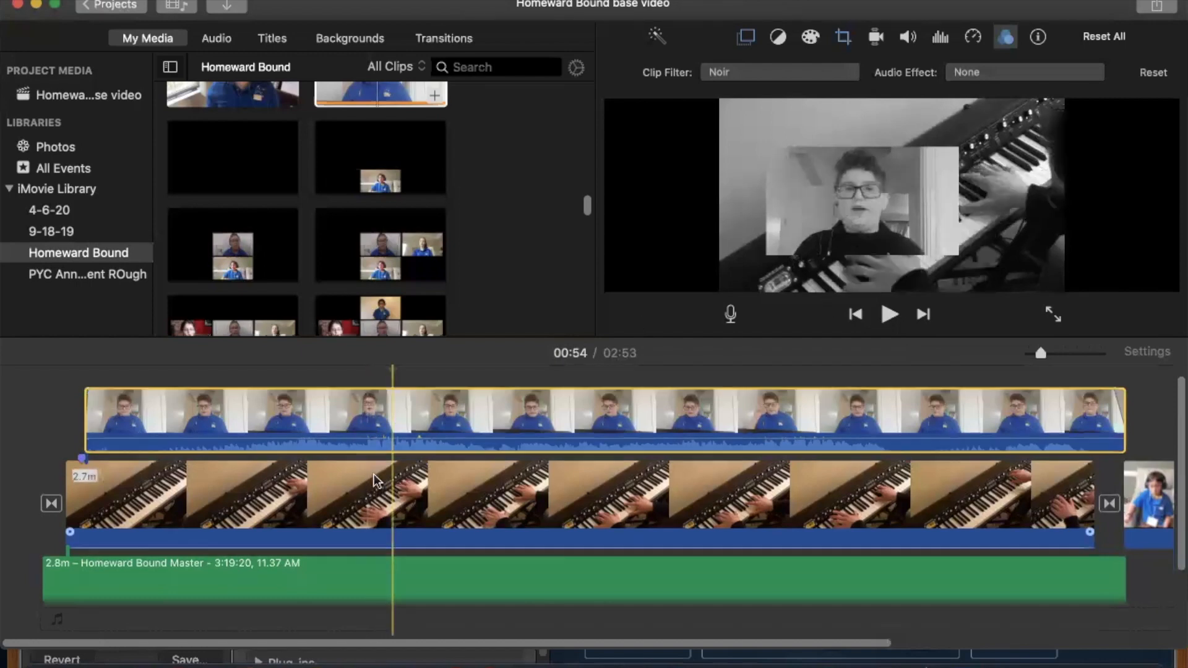
Step: Try the overlay clip's audio volume at 50% and at 400%
mouse_move(351, 428)
left_mouse_down()
mouse_move(352, 441)
mouse_move(355, 430)
left_mouse_up()
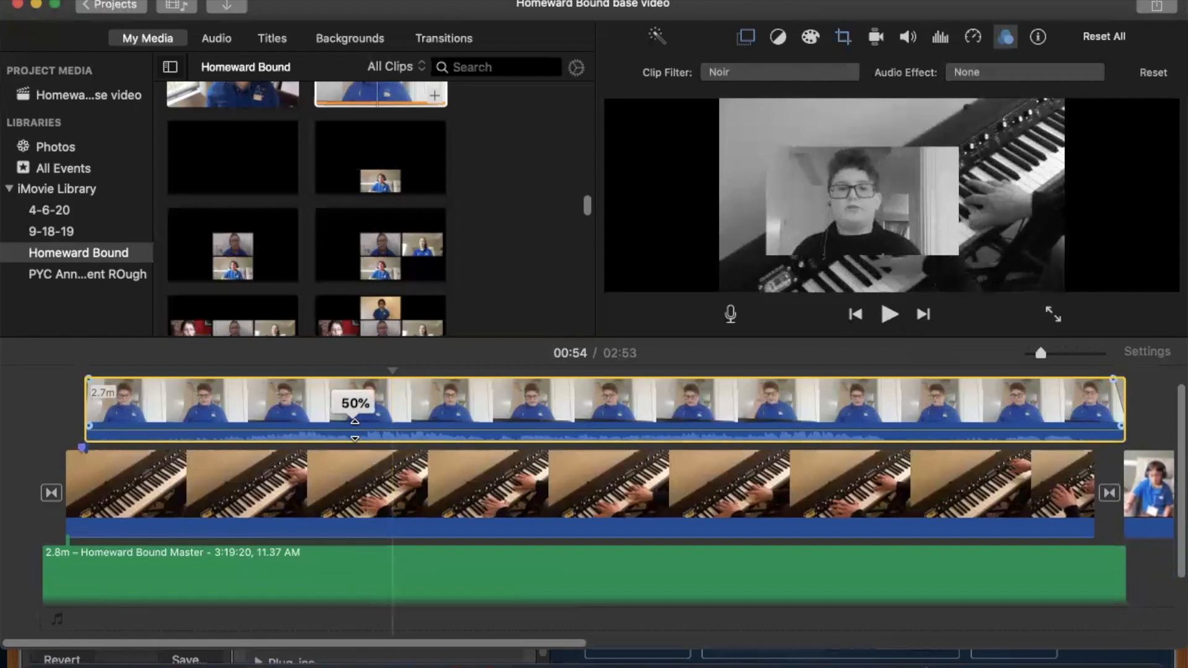
left_click_drag(354, 429, 357, 428)
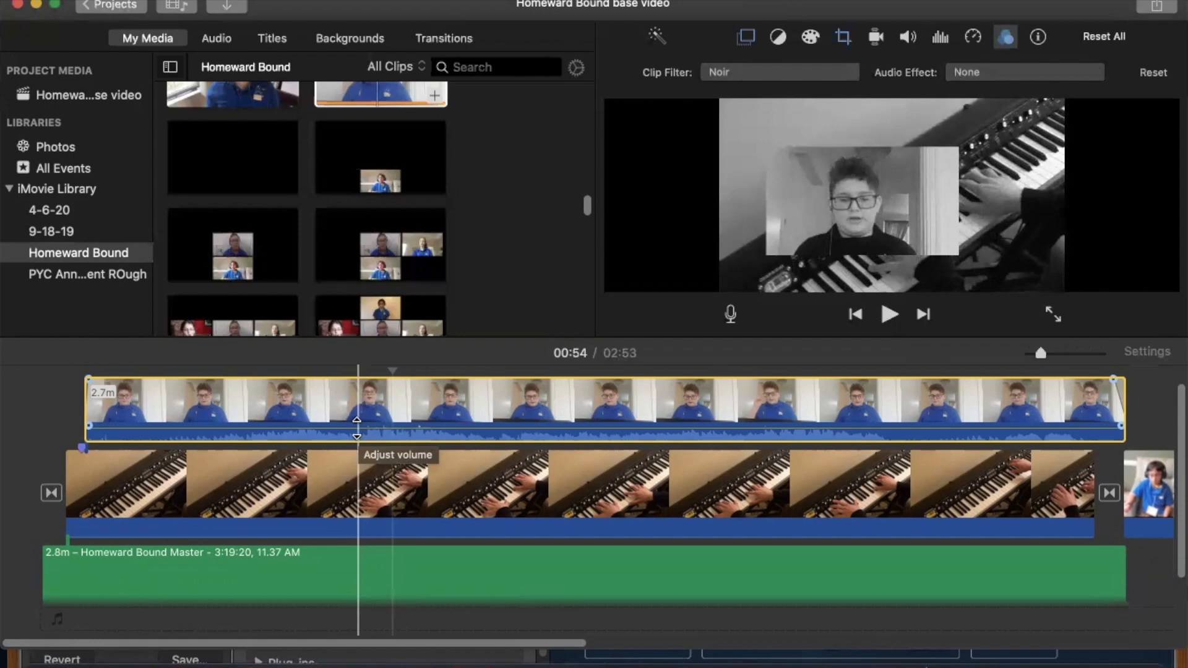
left_click(356, 427)
left_click_drag(357, 427, 362, 413)
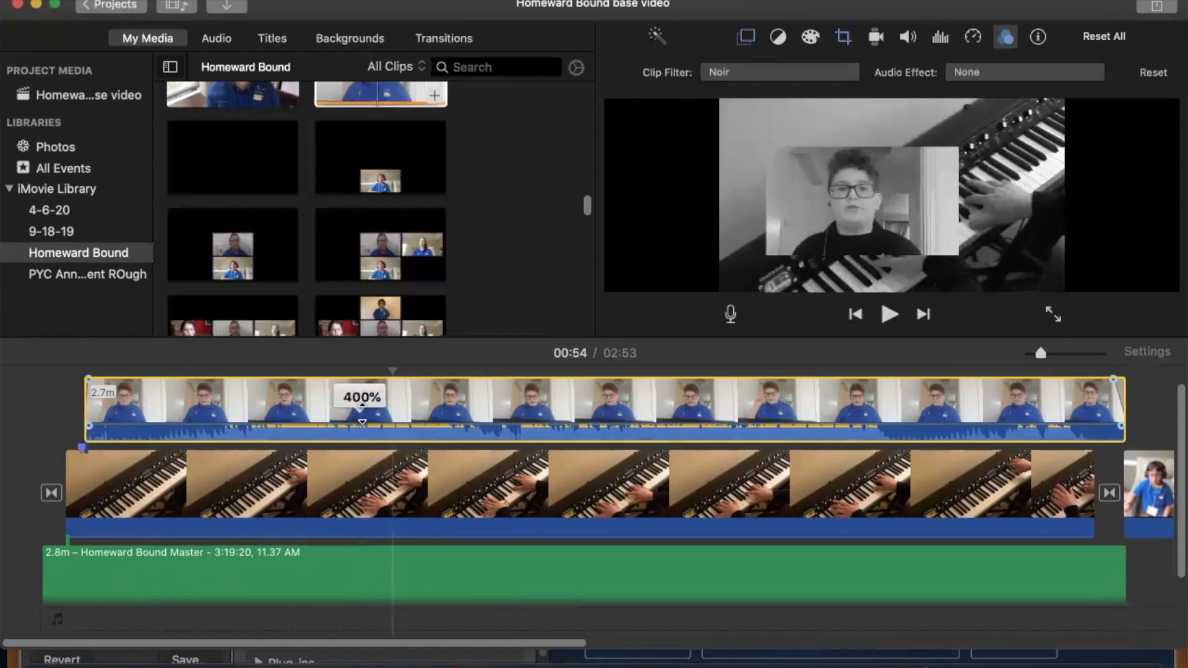
left_click_drag(362, 414, 364, 421)
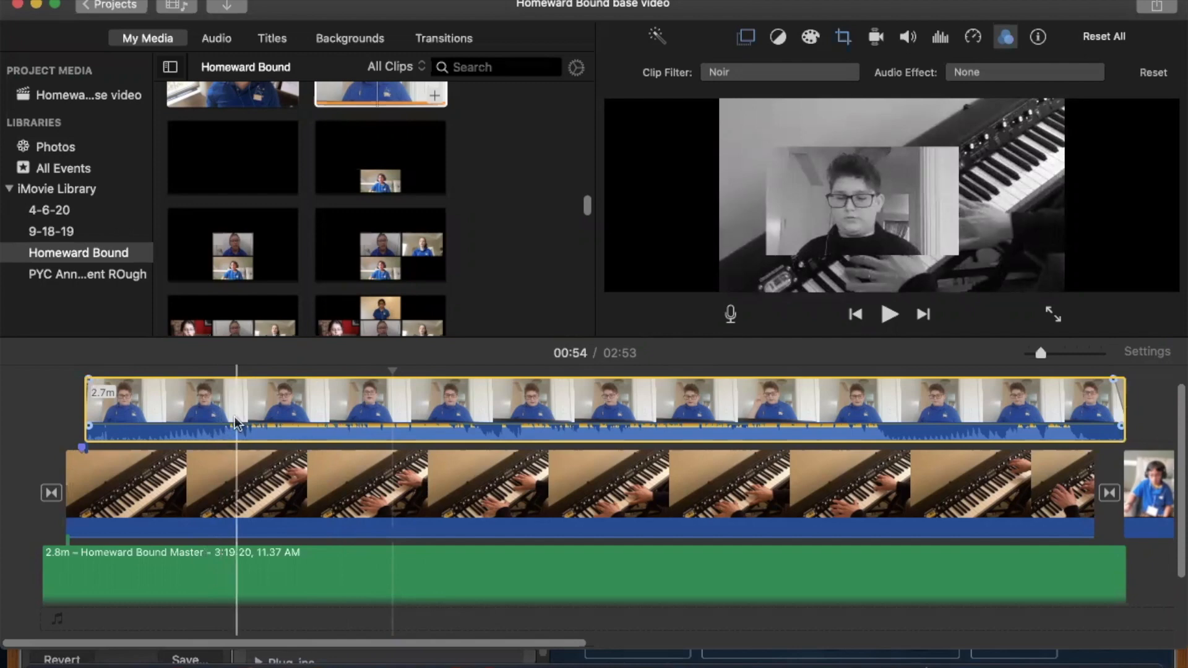
Step: Lower the overlay clip's audio volume until it is silent and play the project from about 01:11
left_click_drag(234, 424, 235, 447)
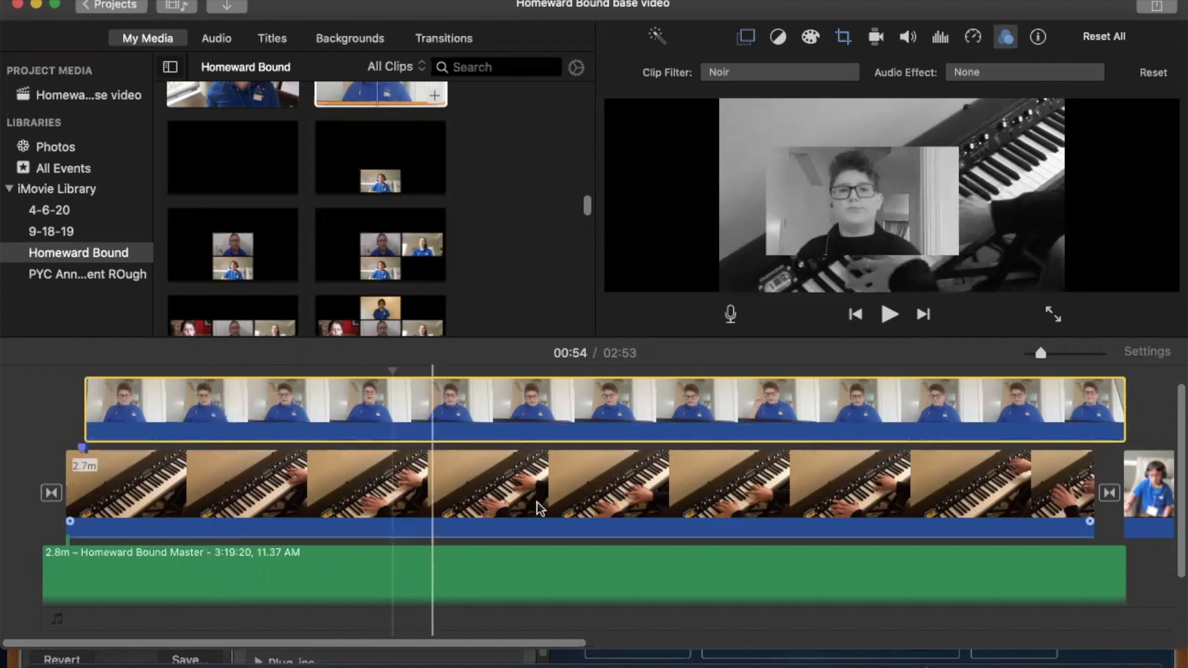
key("space")
left_click(498, 506)
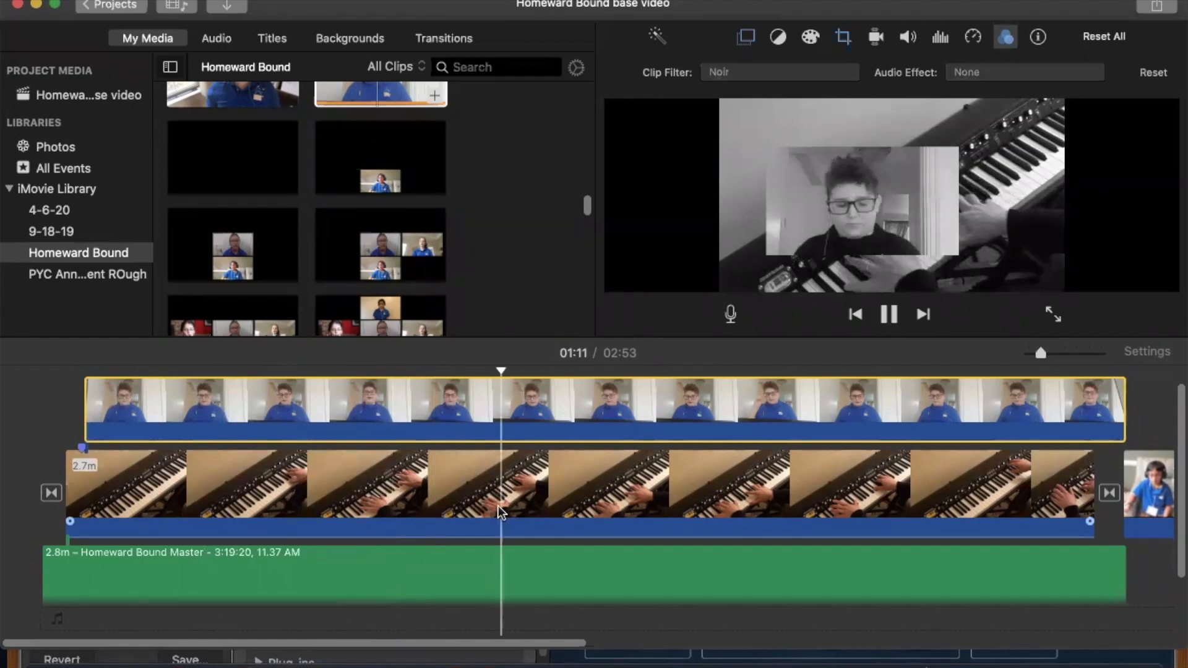
Step: Shrink the picture-in-picture overlay into the upper-left corner of the piano video and trim its end so it covers only the opening
key("space")
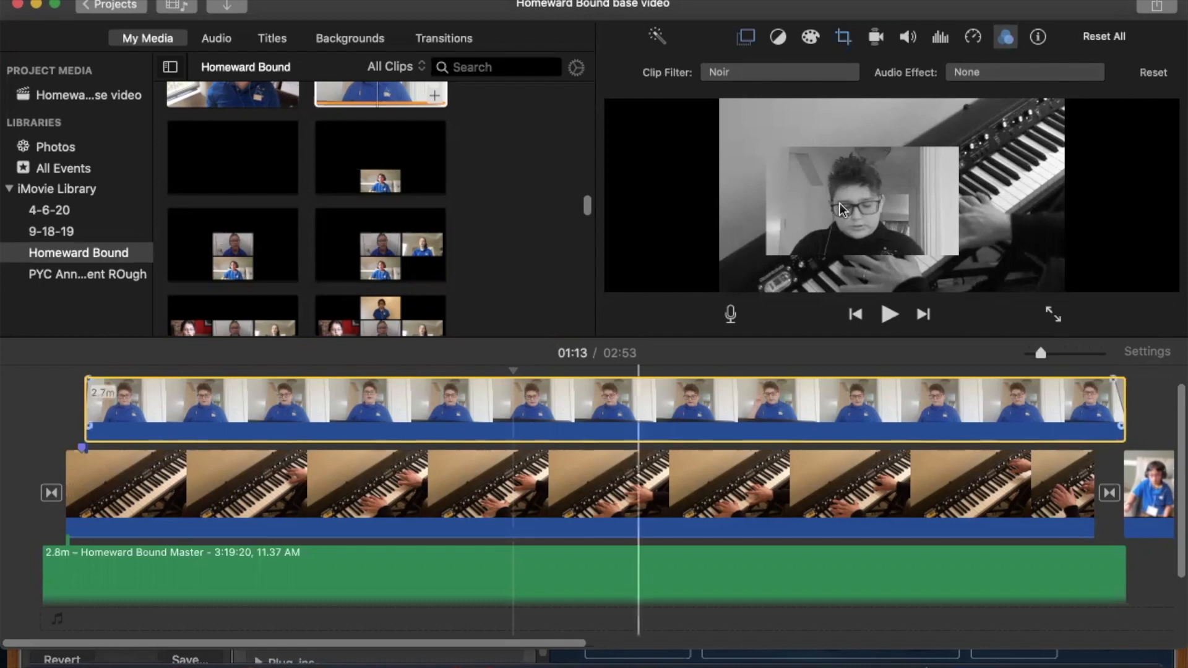
left_click(637, 488)
left_click(711, 436)
left_click(769, 402)
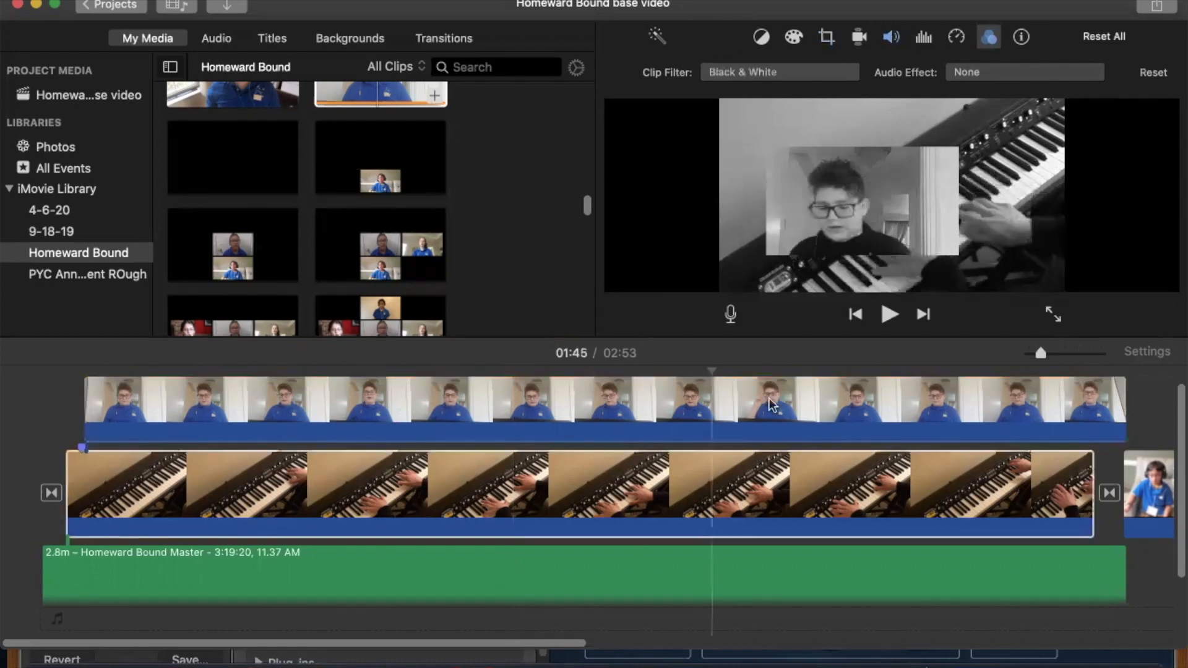
left_click(769, 402)
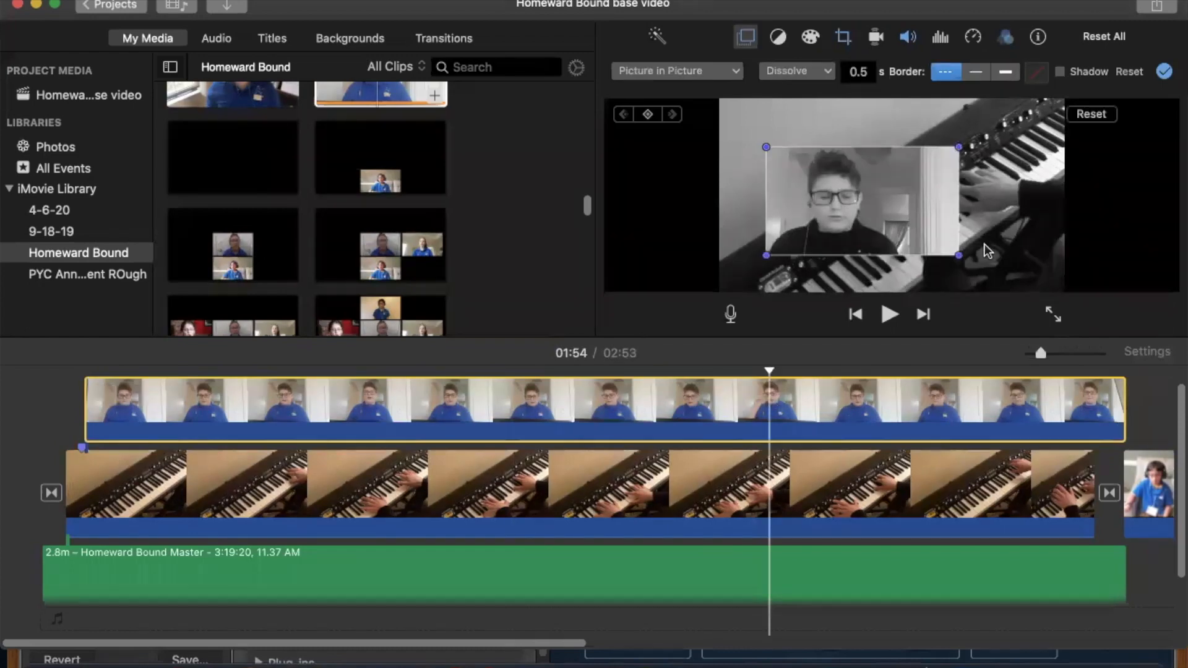
left_click_drag(961, 255, 948, 250)
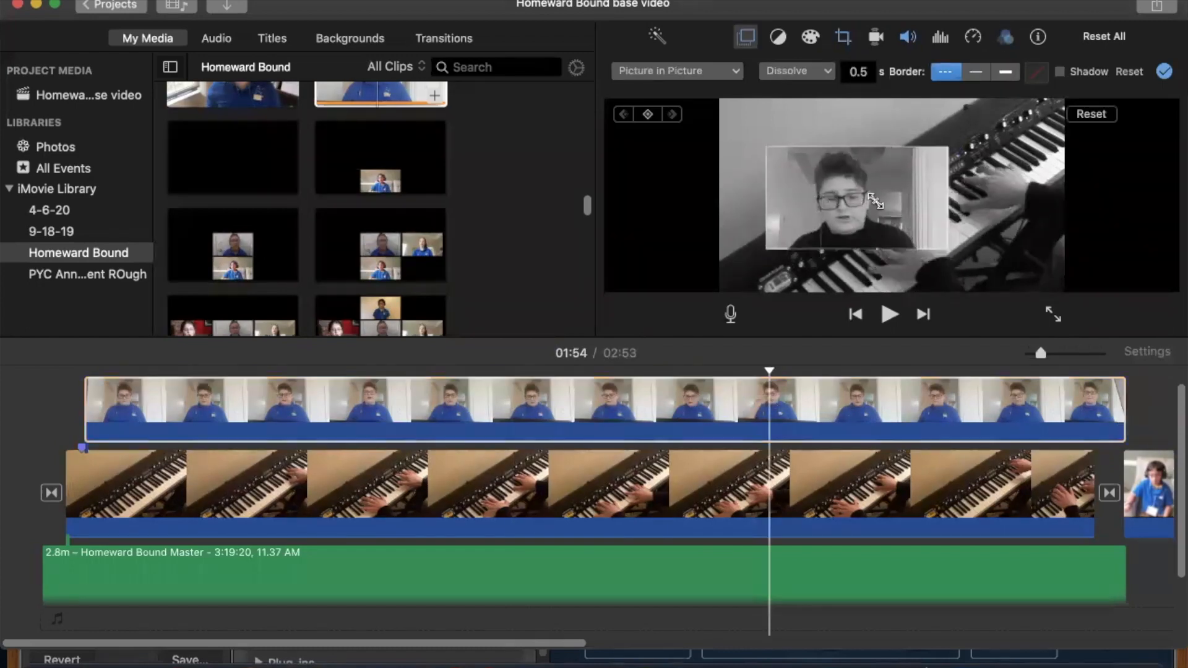
left_click_drag(875, 201, 794, 145)
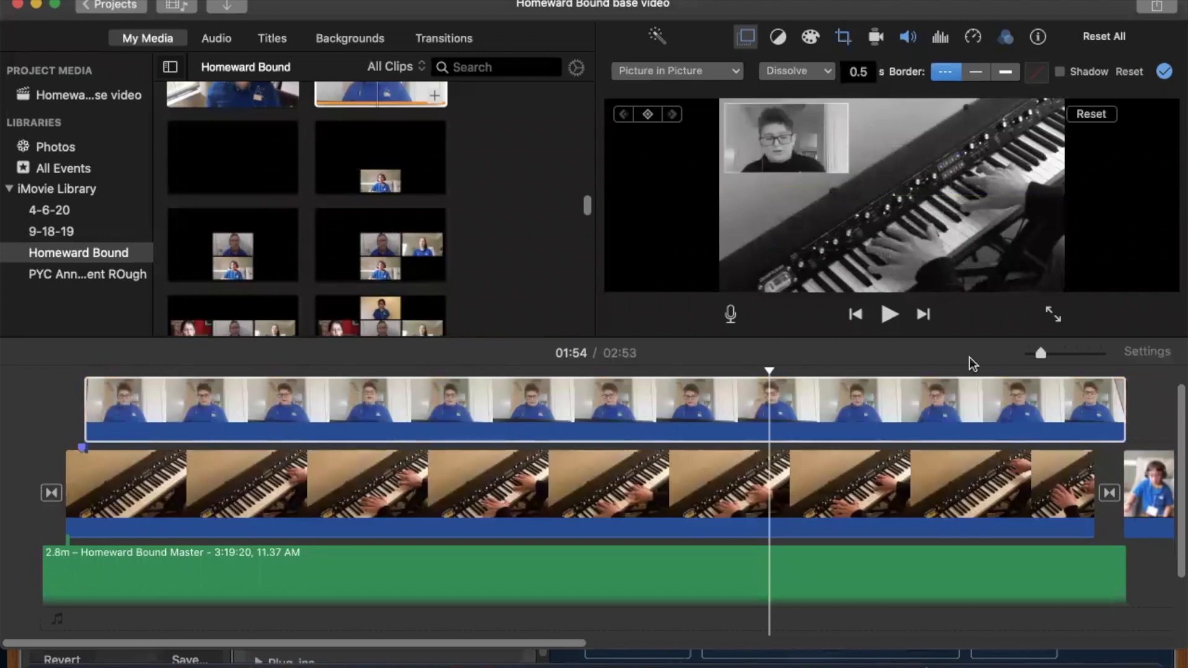
left_click_drag(1118, 386, 188, 427)
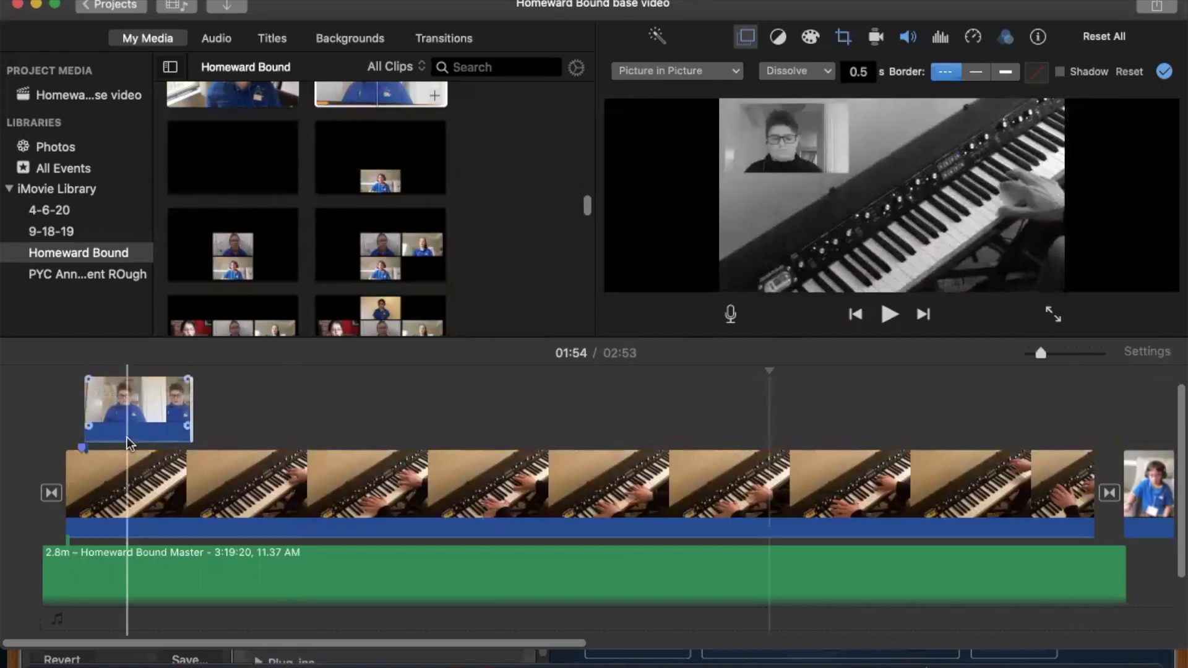
left_click(143, 417)
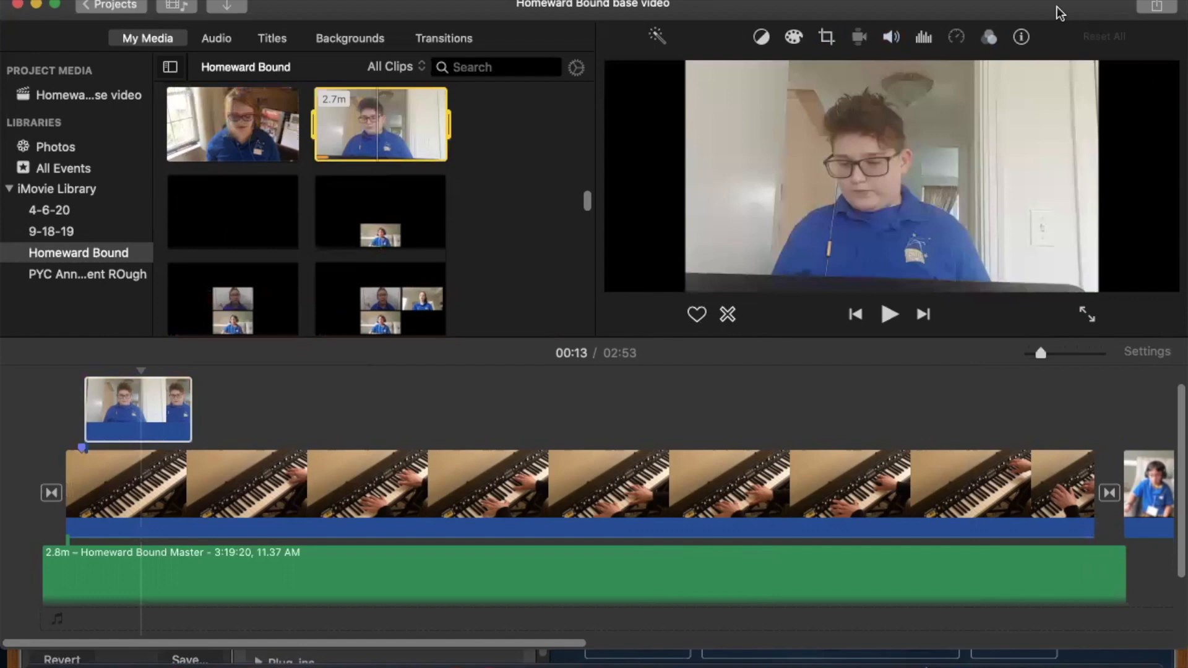
Step: View the available sharing options, including export to file, and check the Student Videos folder in the import window without importing anything
left_click(1157, 7)
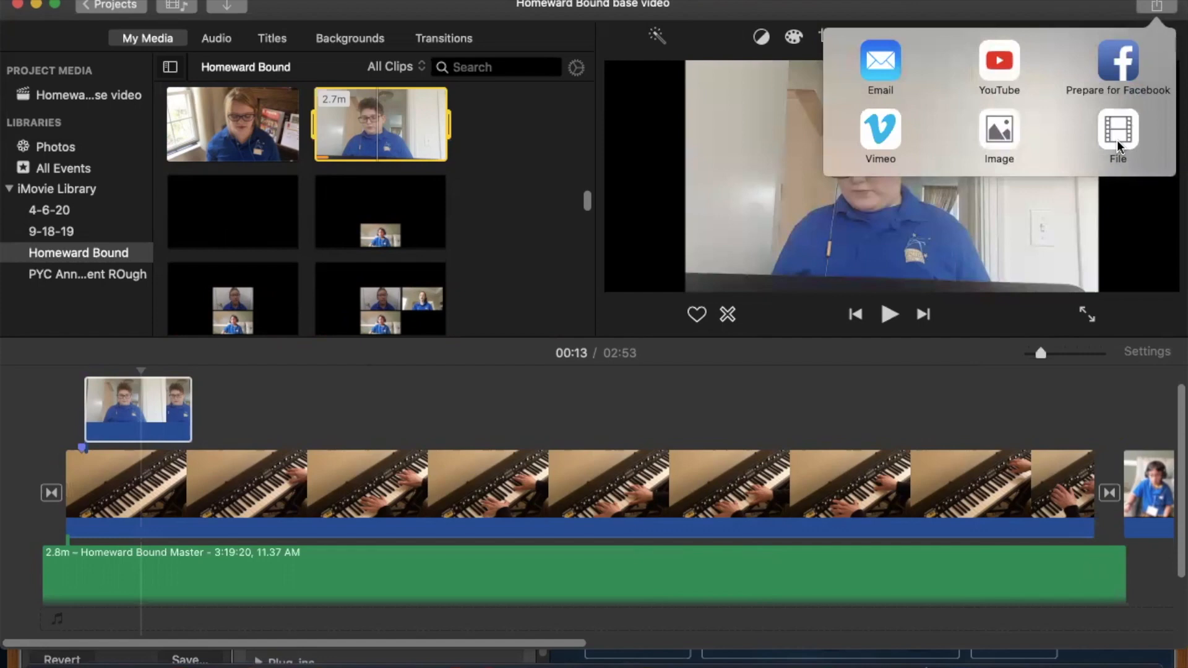
left_click(450, 229)
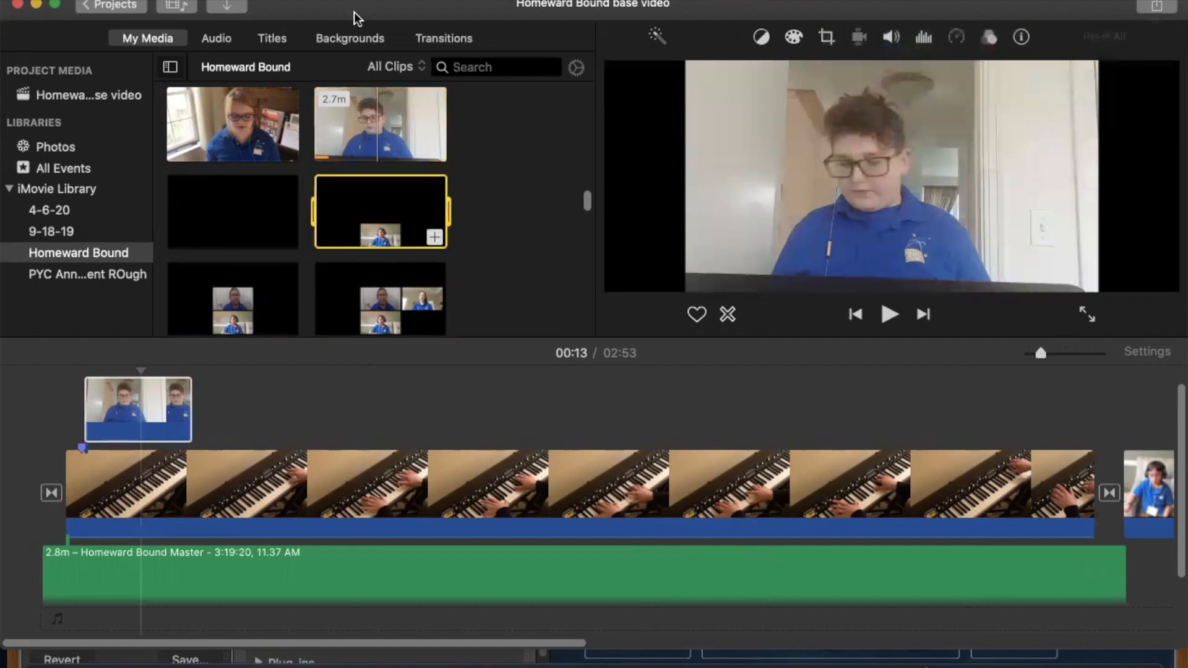
scroll(320, 169, "up", 5)
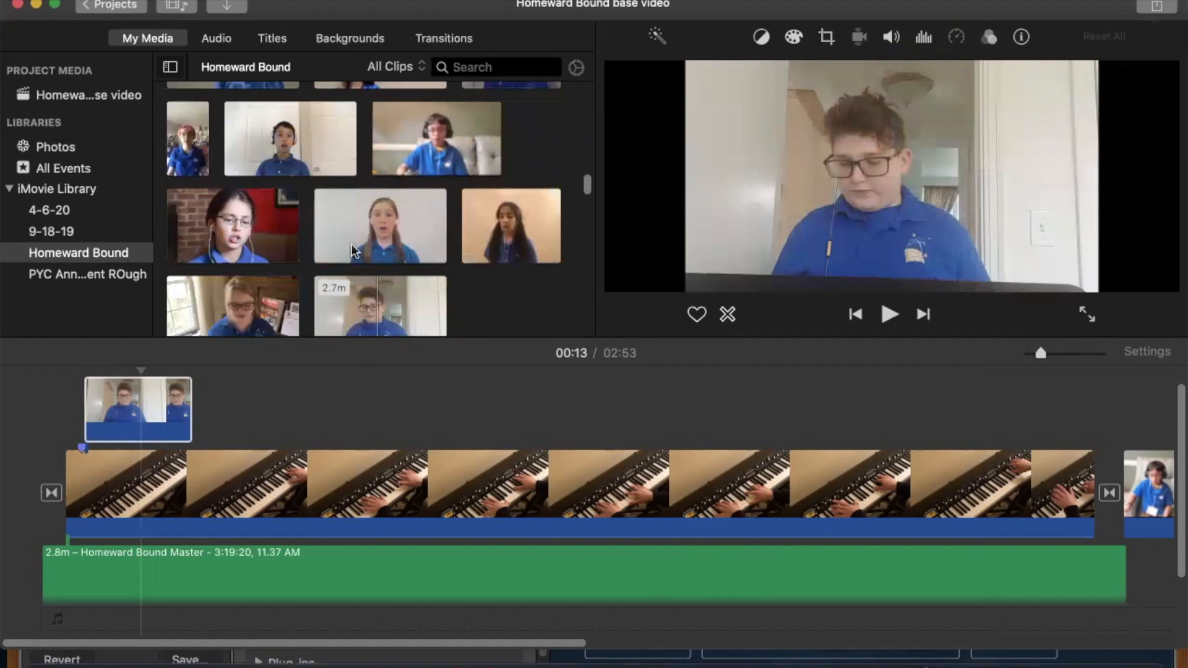
scroll(349, 241, "down", 3)
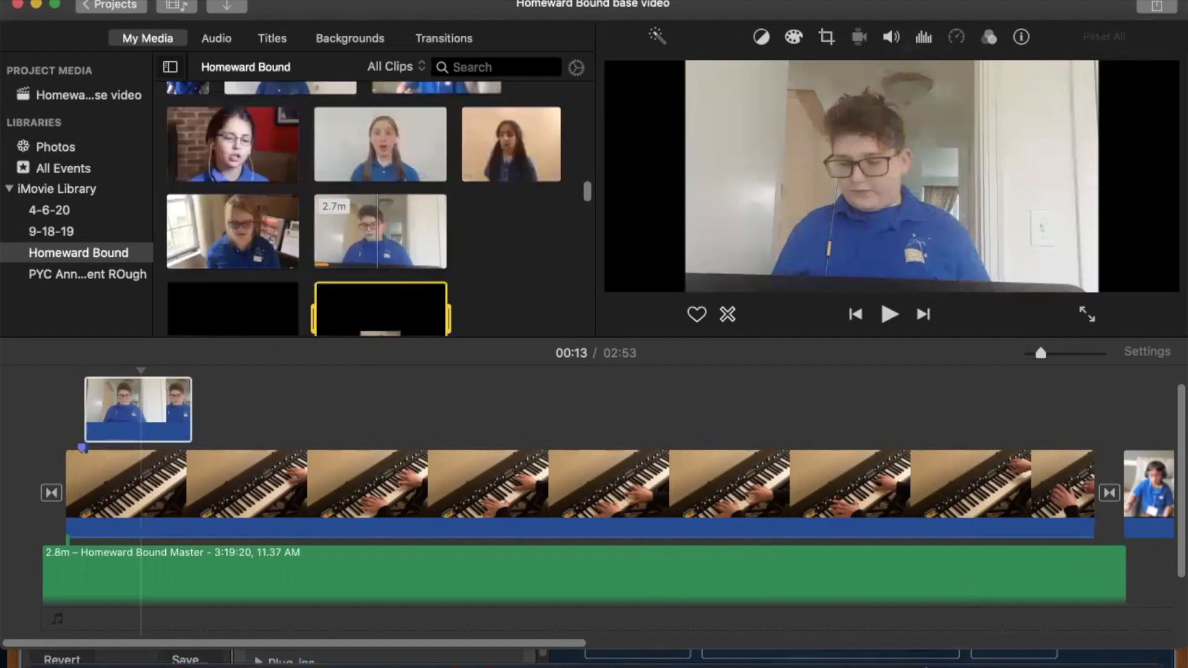
left_click(231, 8)
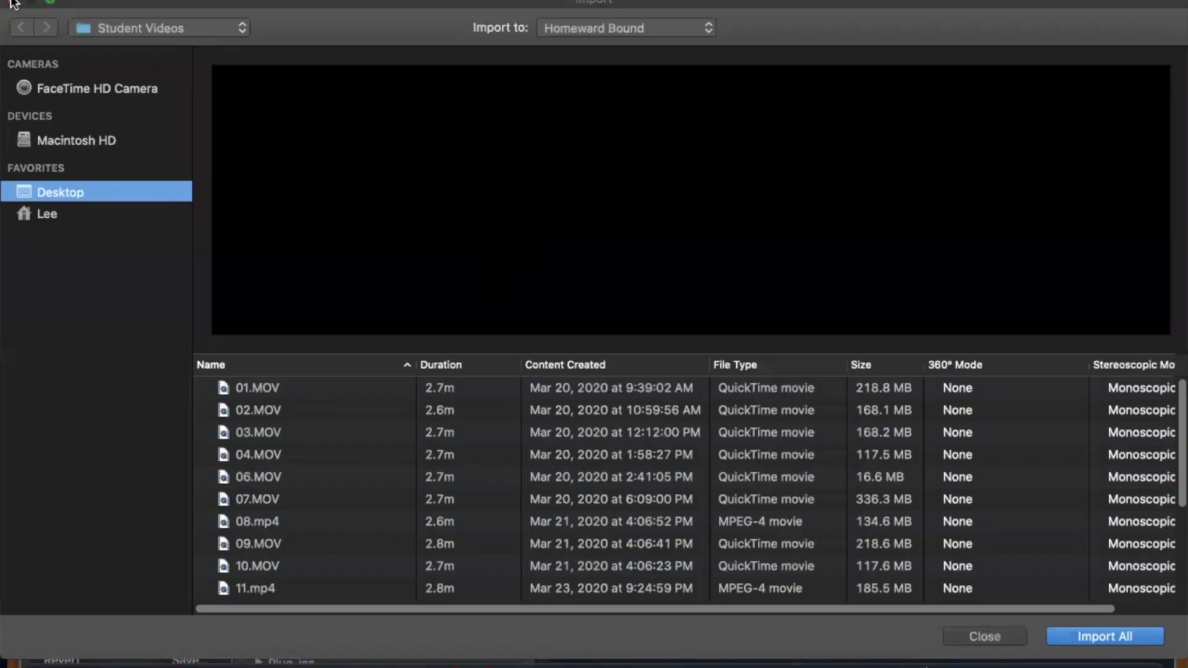
left_click(13, 3)
Step: Look through the Homeward Bound event's clips for the exported multi-student grid videos
scroll(239, 199, "down", 1)
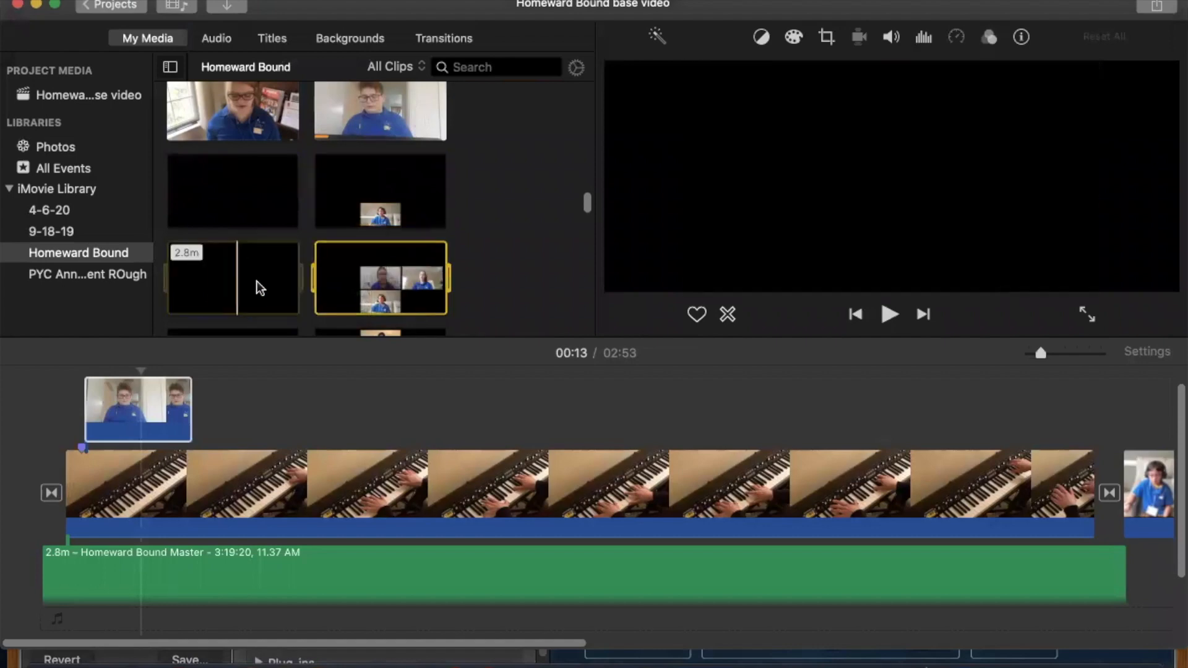
scroll(260, 288, "down", 1)
scroll(383, 288, "down", 1)
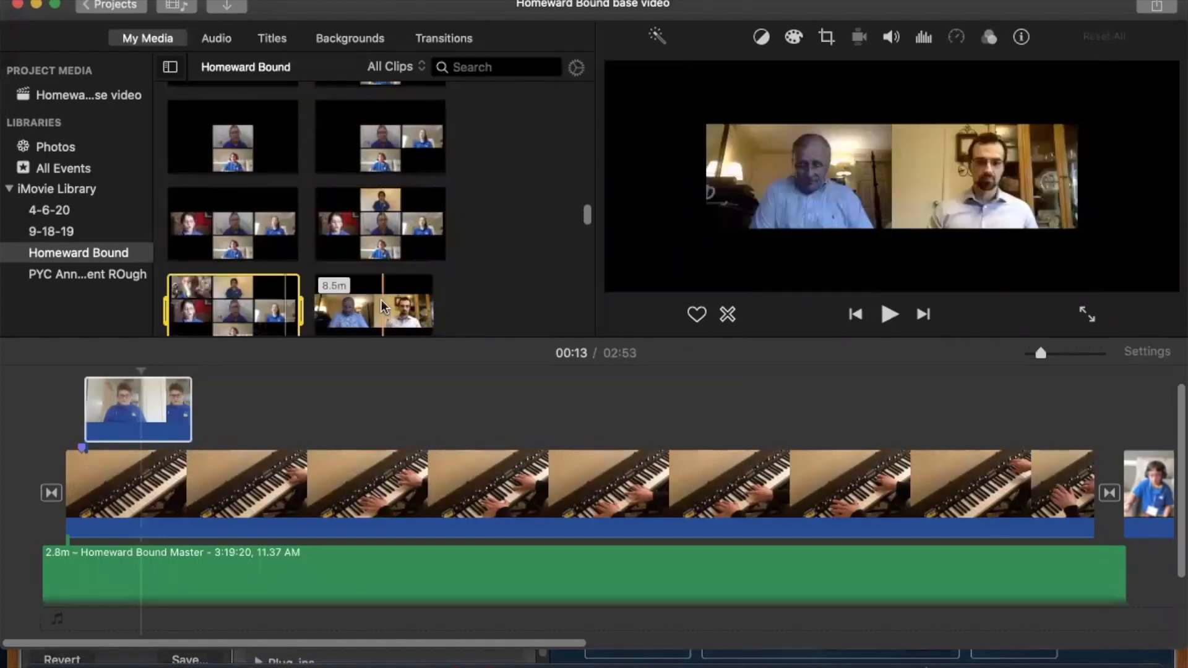
scroll(382, 302, "down", 1)
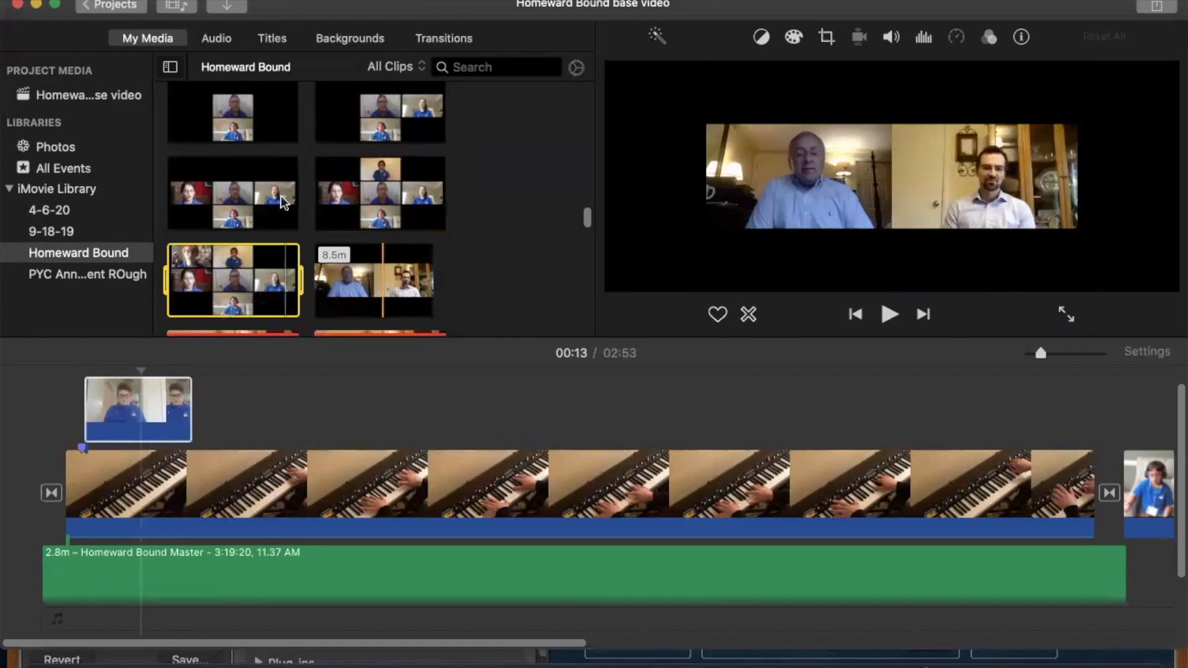
scroll(384, 266, "down", 5)
scroll(384, 264, "down", 5)
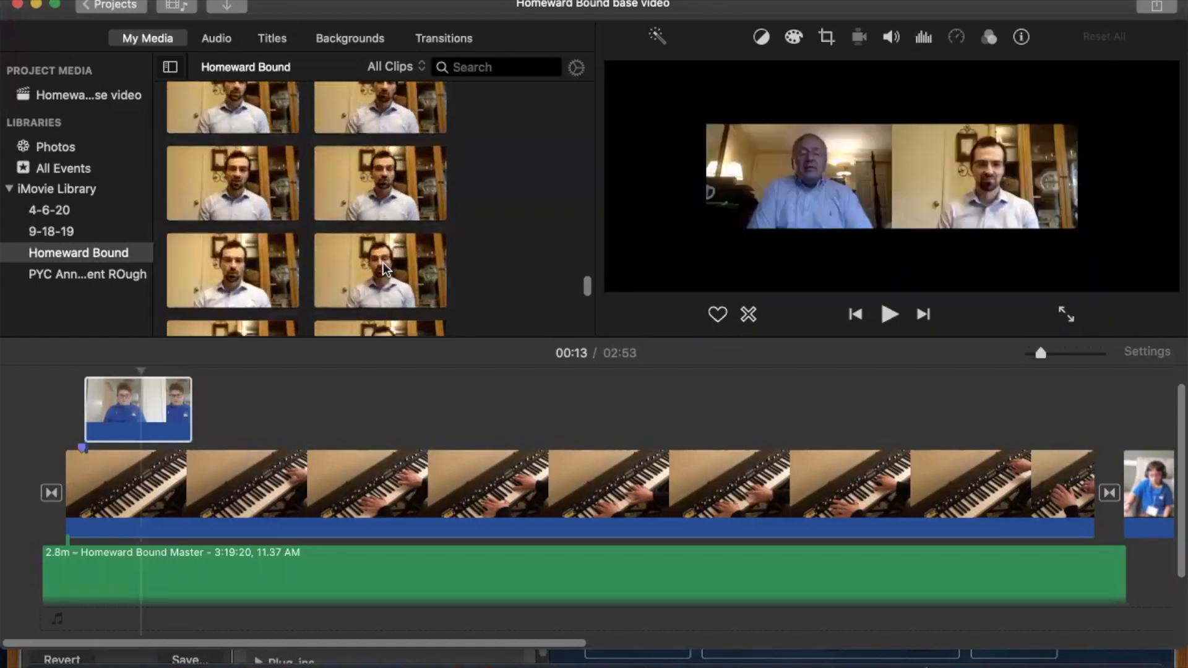
scroll(383, 263, "down", 5)
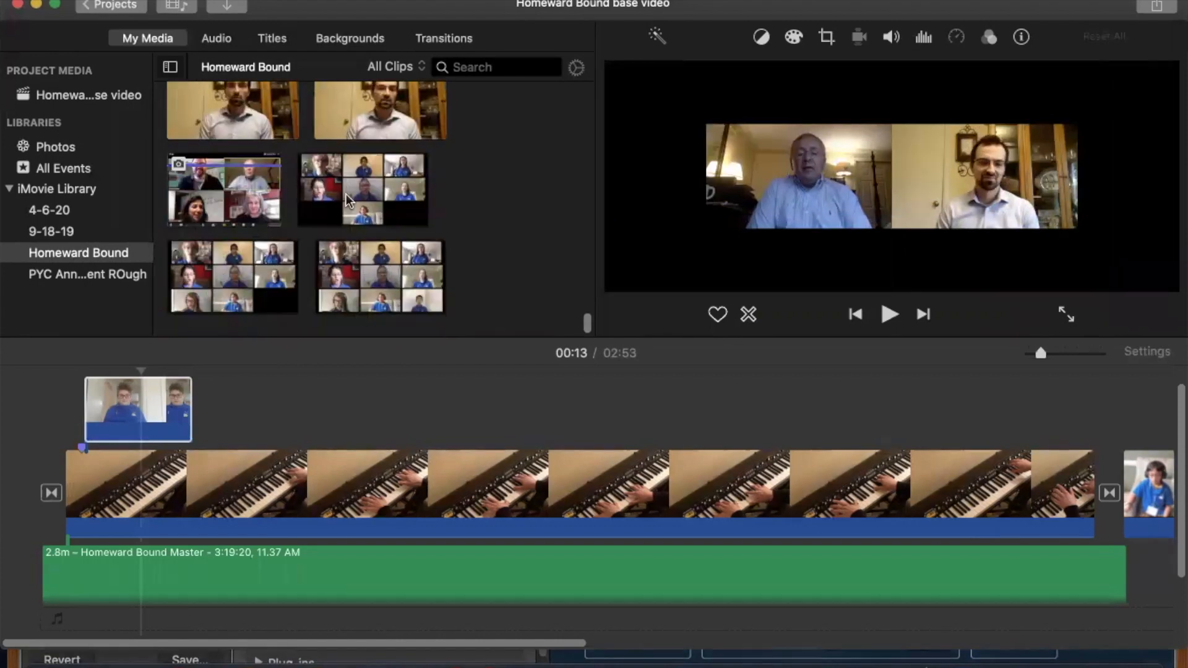
left_click(347, 194)
left_click(285, 244)
left_click(365, 269)
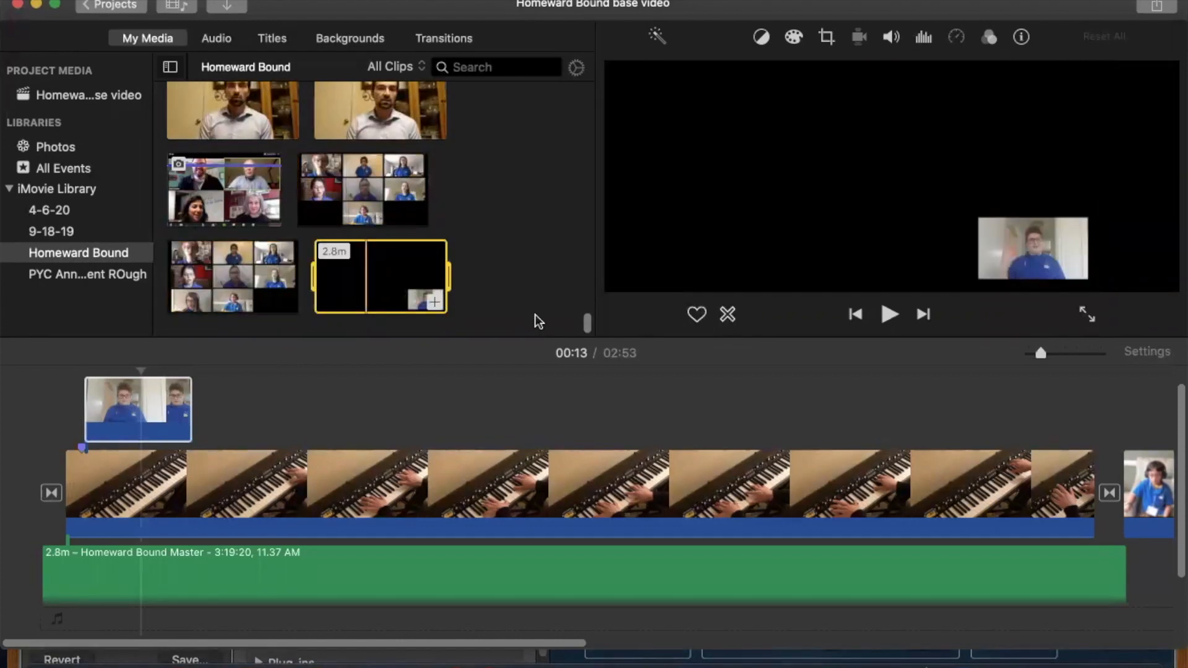
scroll(477, 281, "up", 2)
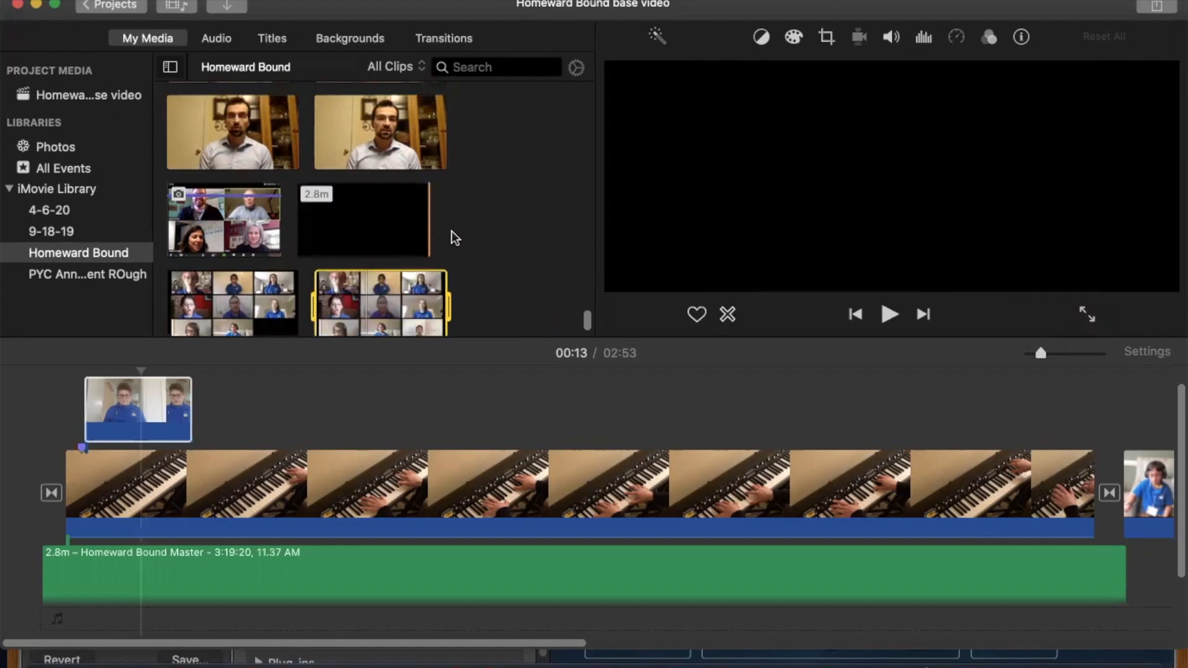
scroll(431, 298, "up", 6)
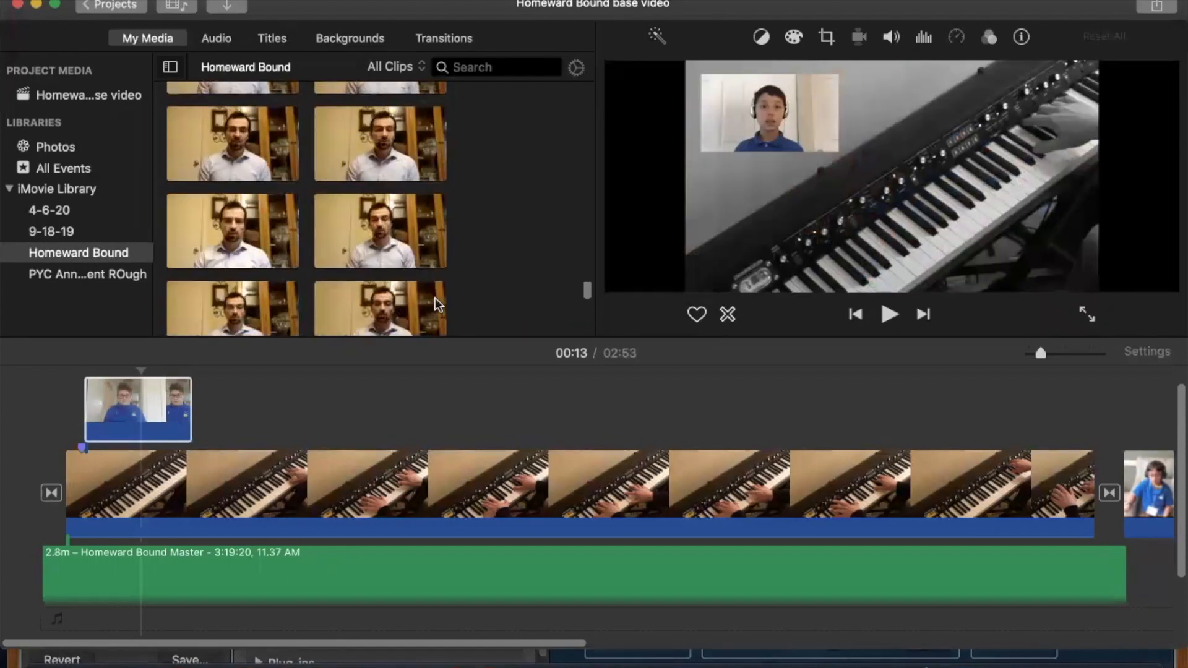
scroll(435, 298, "up", 5)
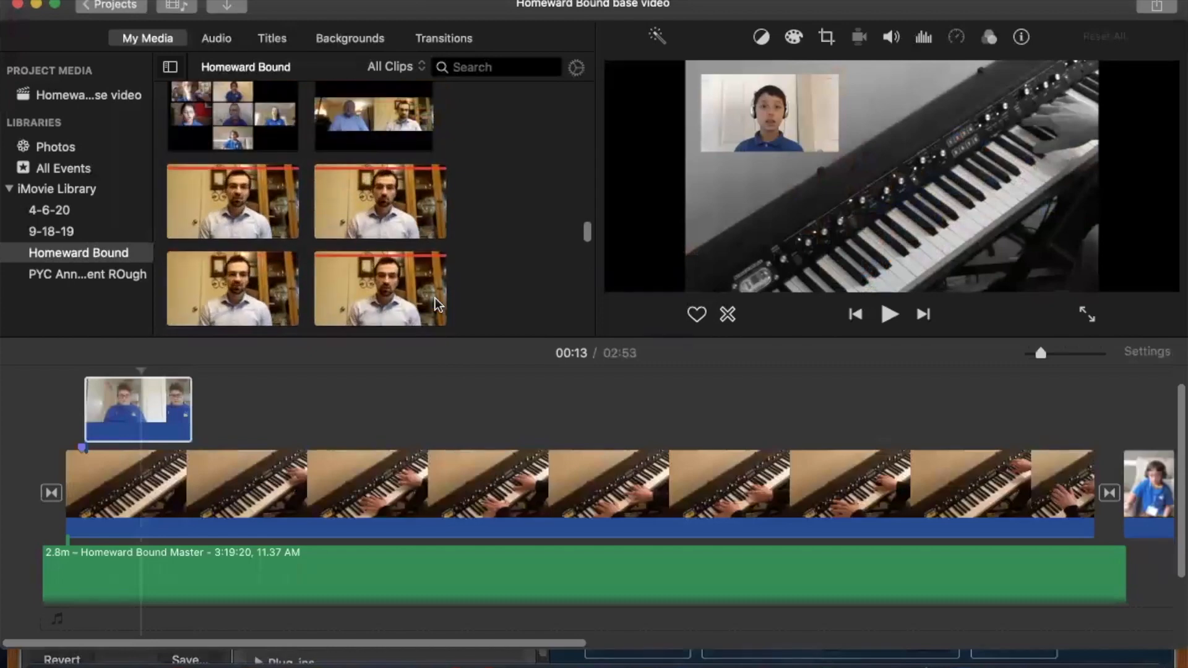
left_click(140, 430)
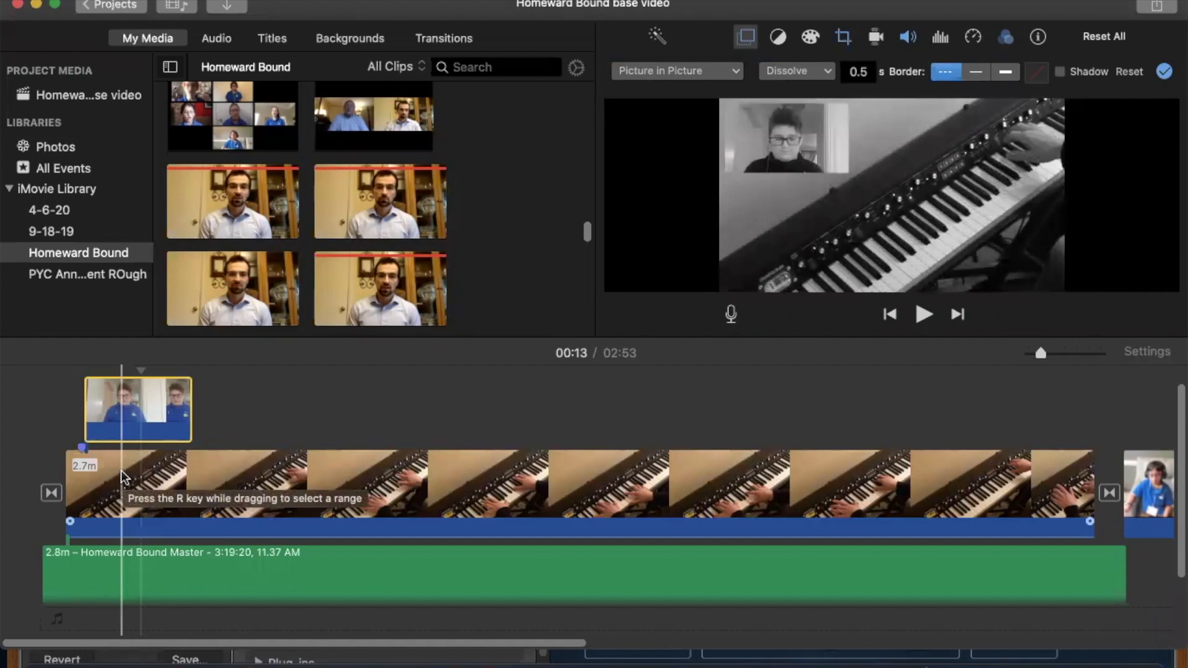
scroll(457, 244, "down", 5)
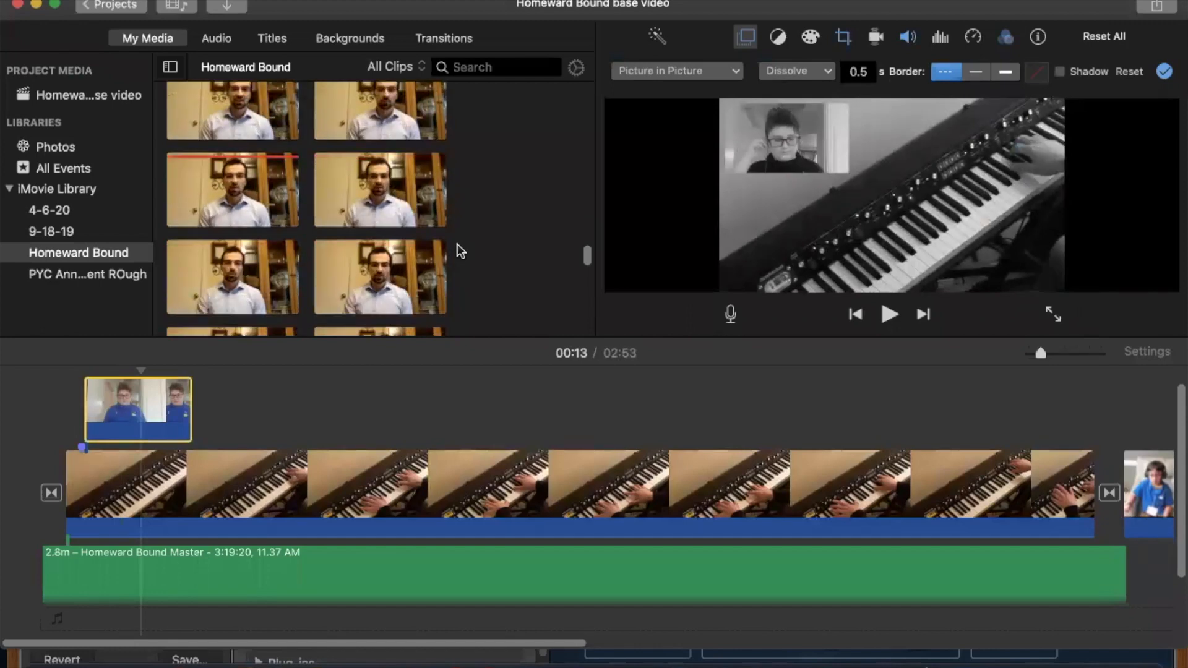
scroll(458, 243, "down", 1)
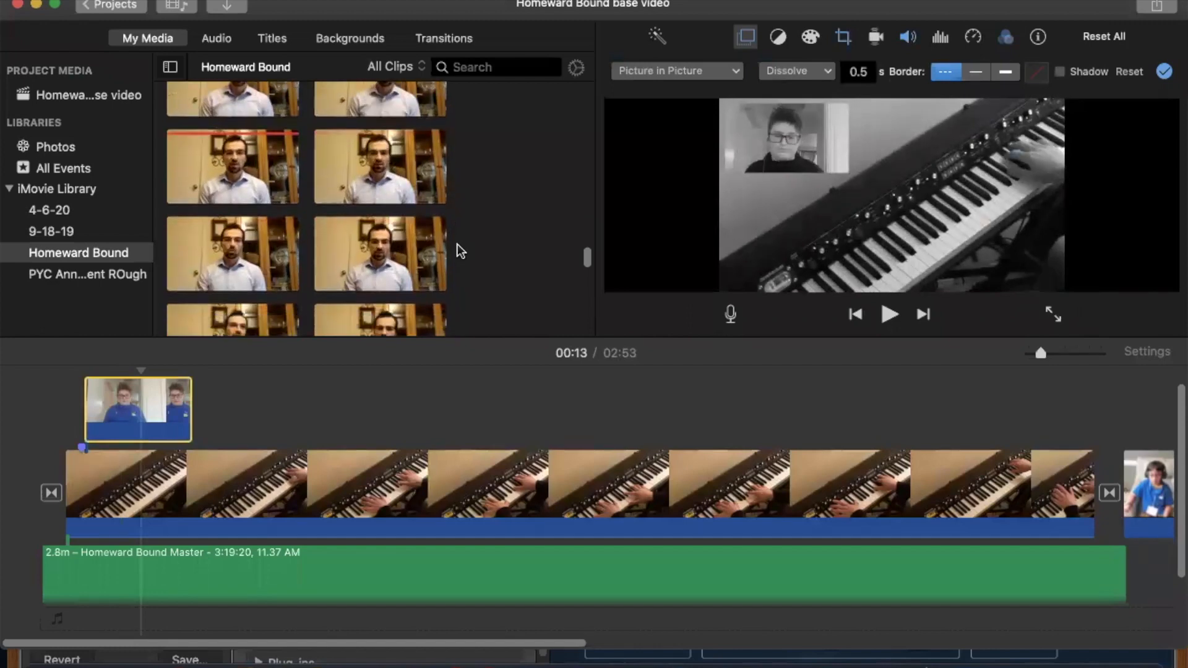
Step: Leave the base video project and open the Homeward Bound 4 project
left_click(99, 7)
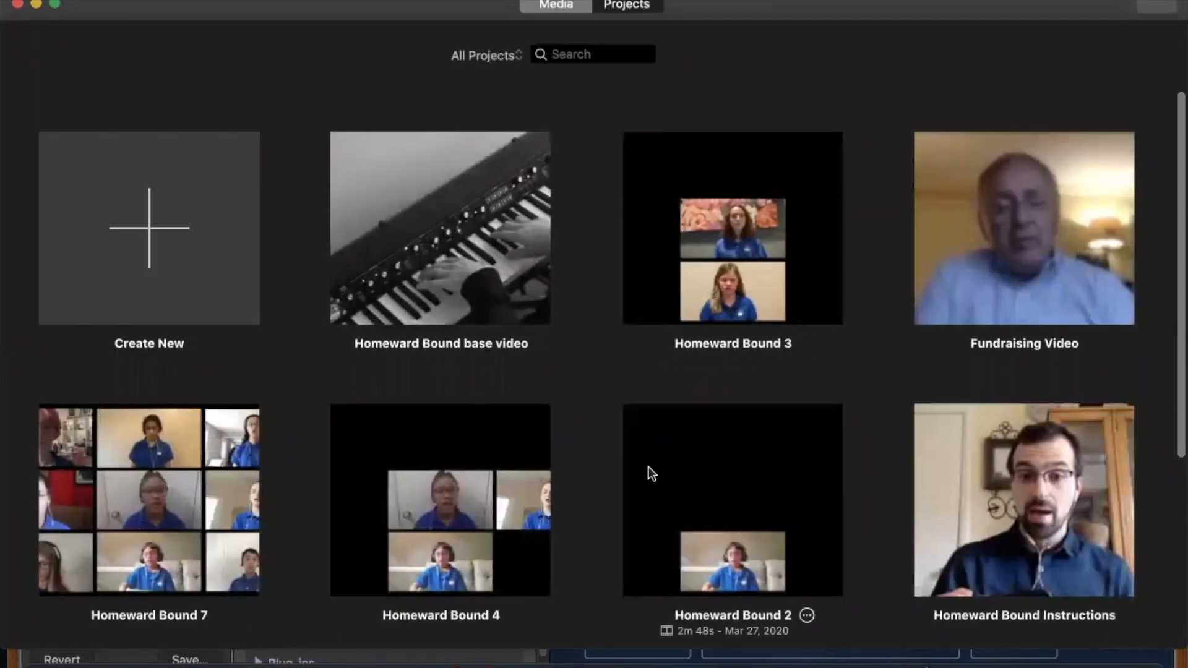
scroll(648, 468, "down", 3)
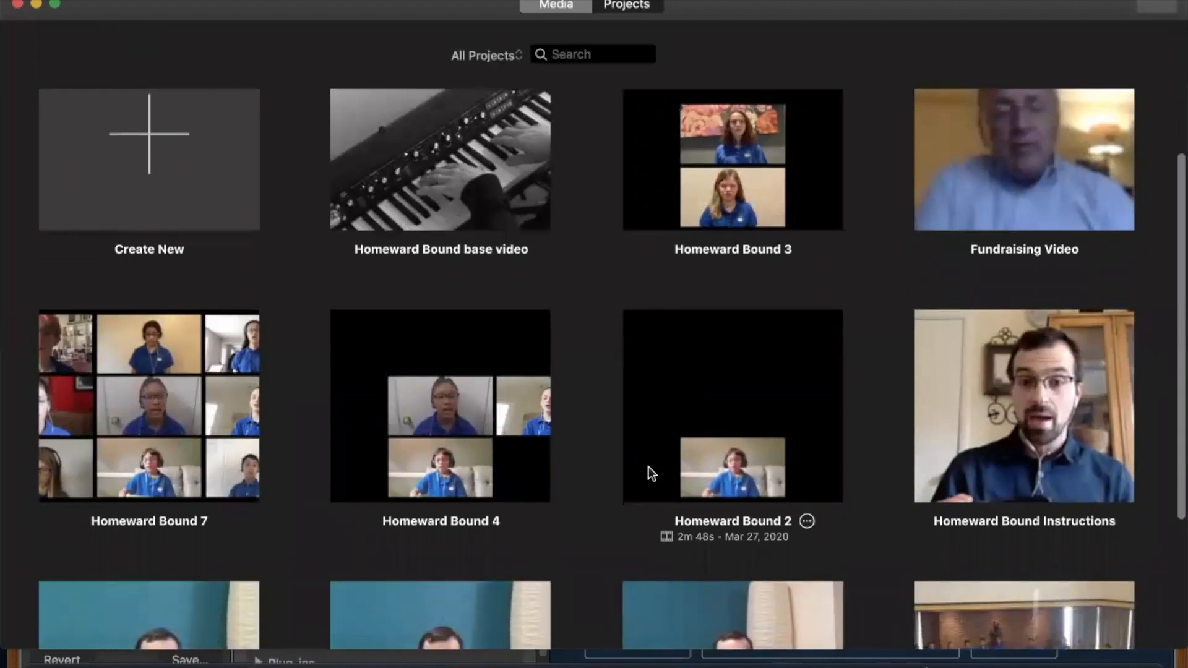
scroll(648, 467, "up", 1)
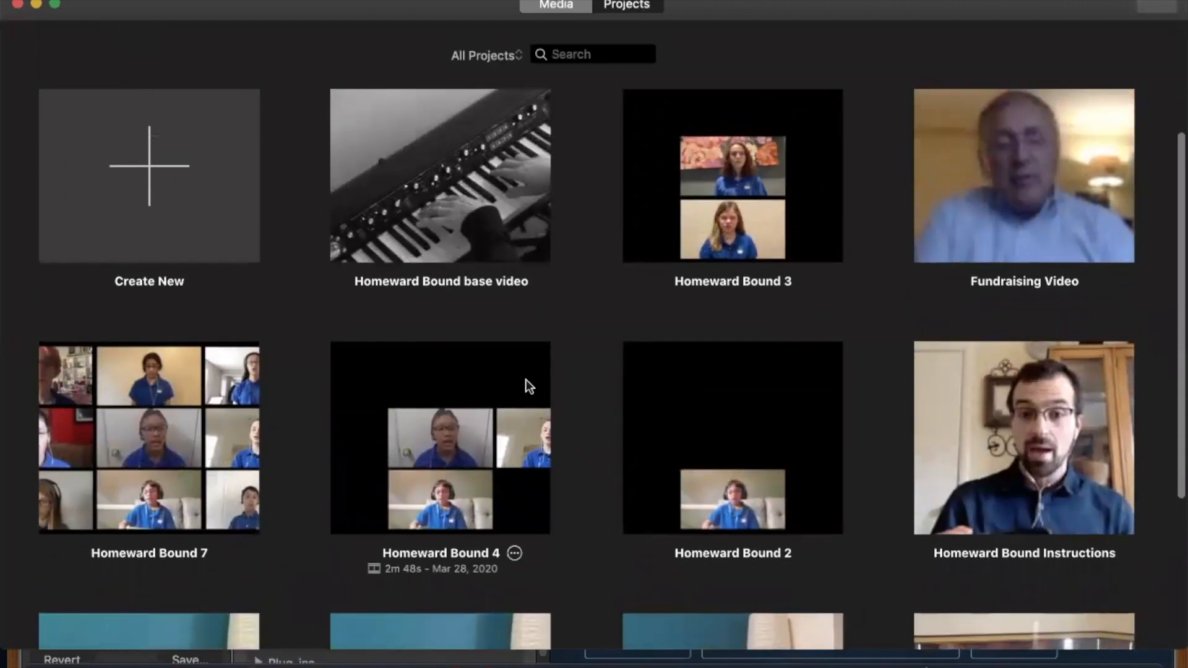
double_click(521, 380)
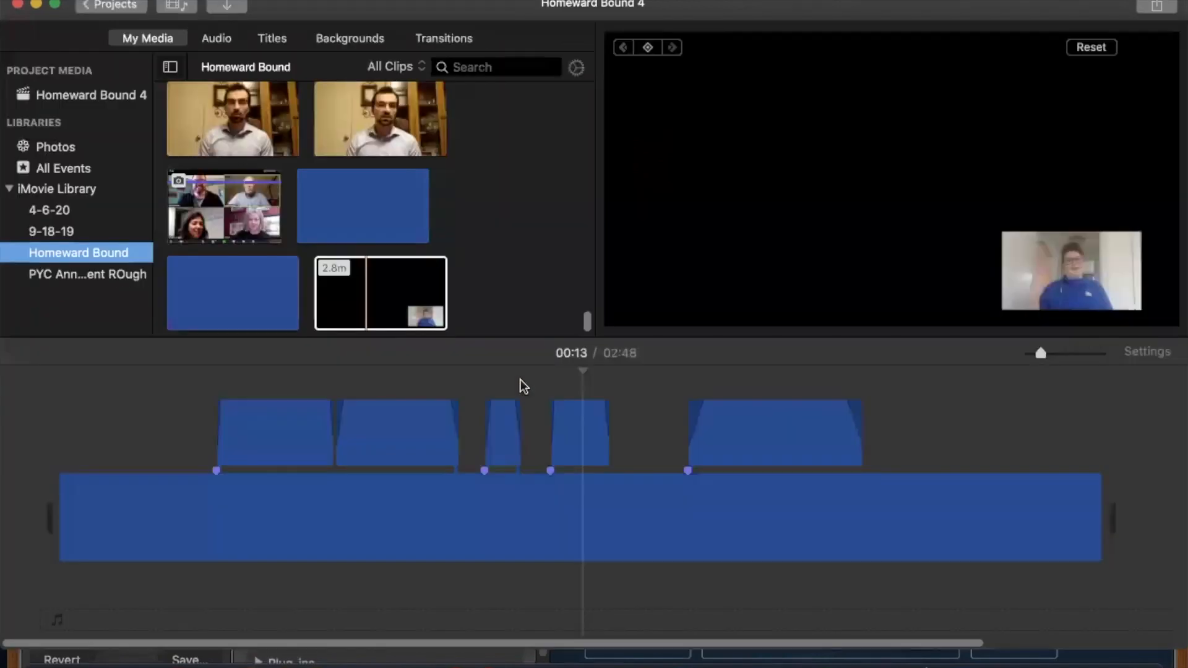
Step: Play the Homeward Bound 4 project full screen from 00:00 to about 00:09, and return to the editor
left_click(1052, 317)
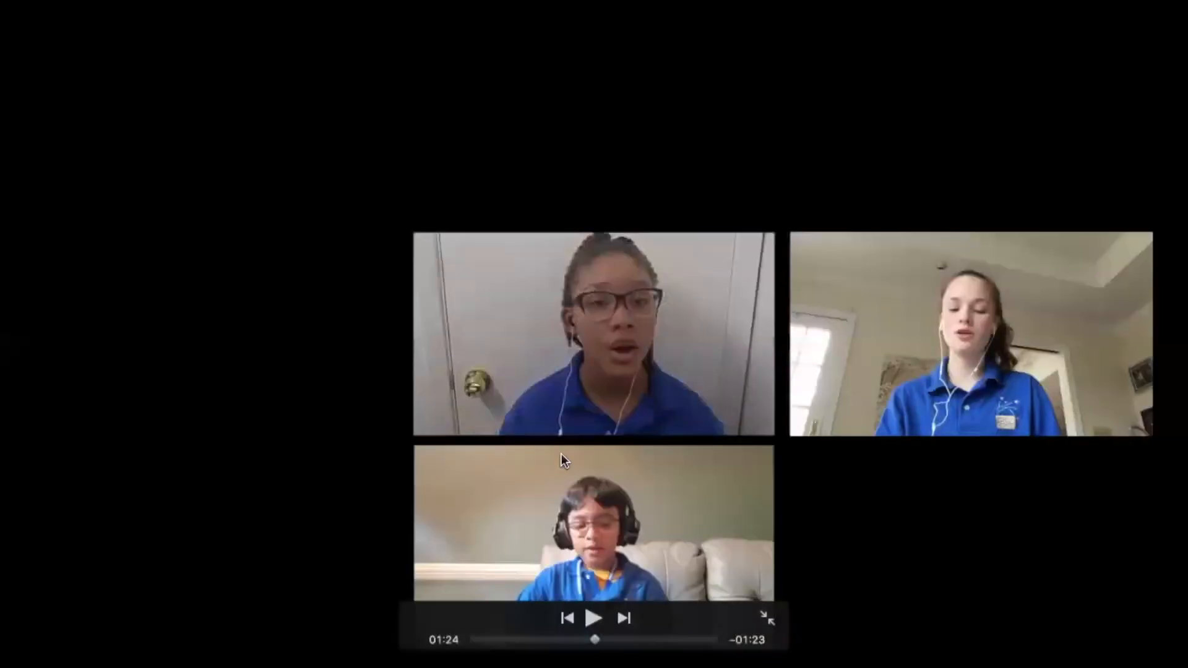
left_click(592, 617)
left_click(592, 617)
left_click_drag(593, 639, 473, 645)
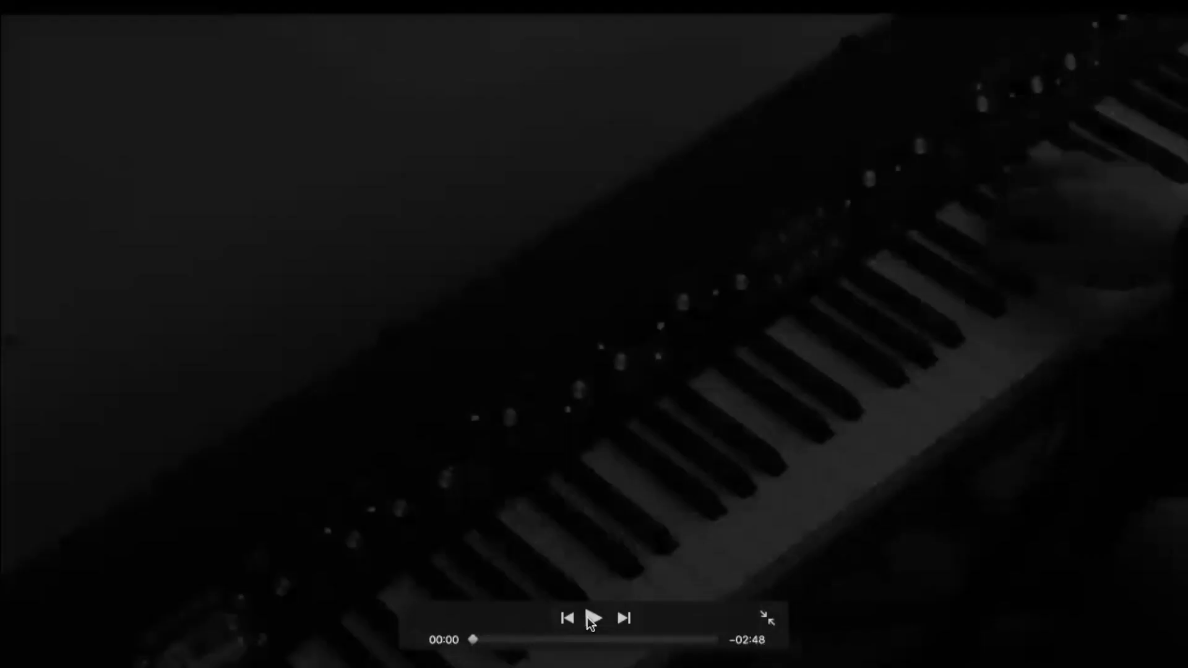
left_click(594, 618)
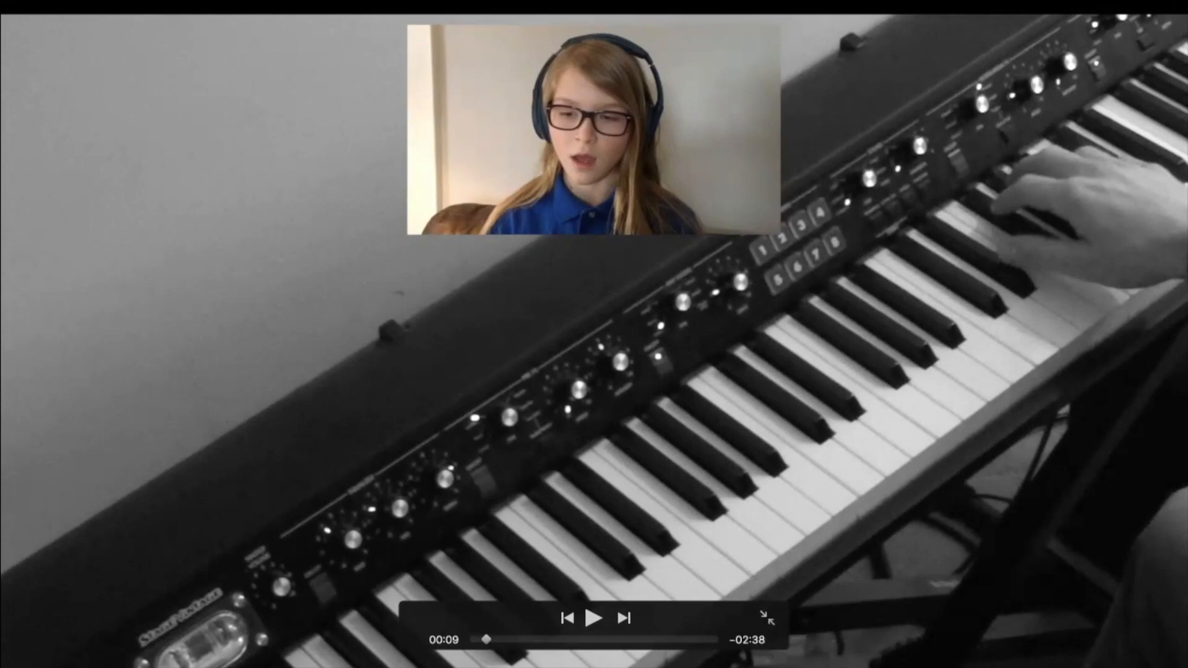
left_click(770, 618)
Step: Examine the last overlay clip and the exported base video beneath it, placing the playhead on the base video at 00:23
left_click(713, 426)
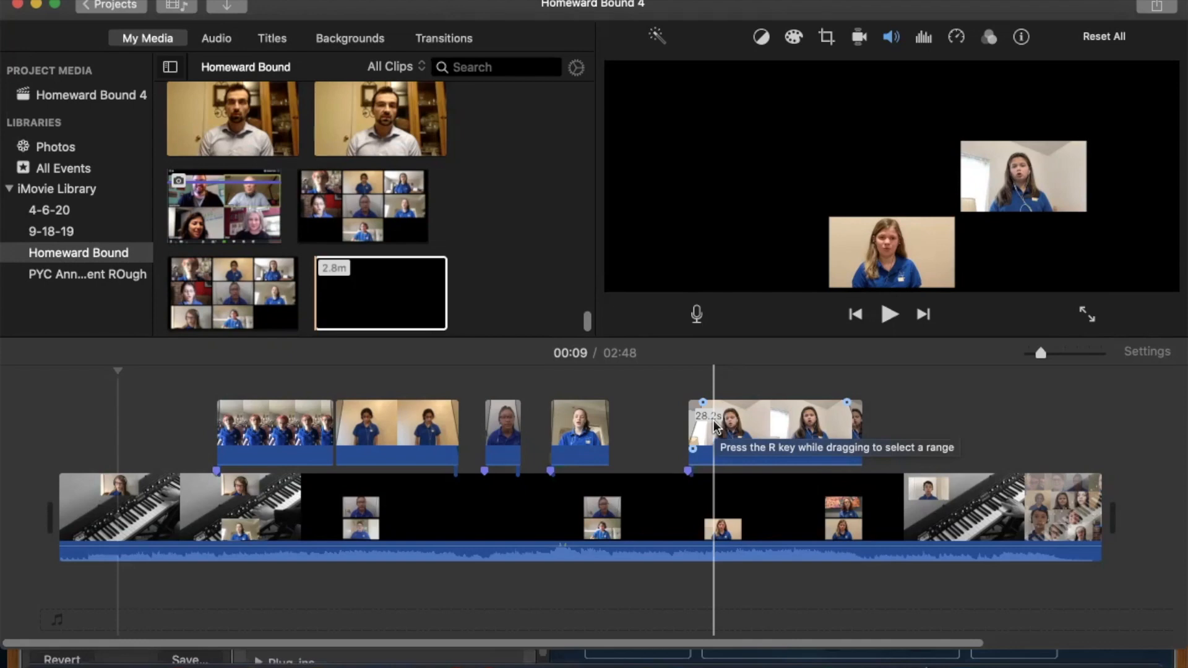
left_click(257, 553)
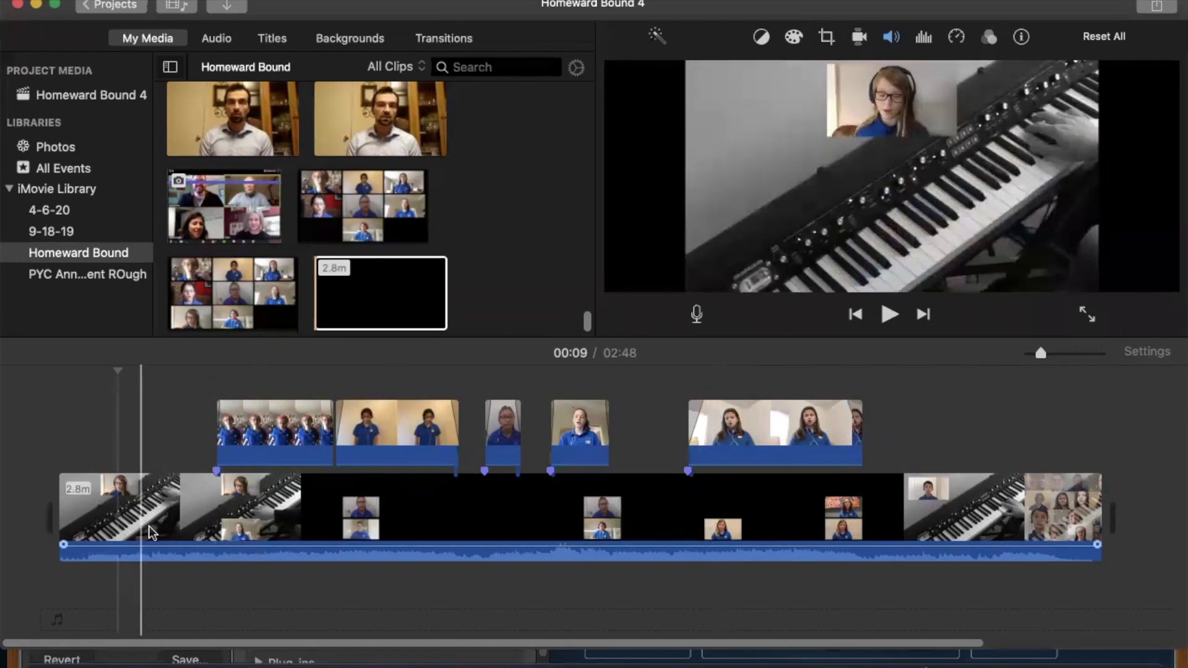
scroll(525, 241, "up", 5)
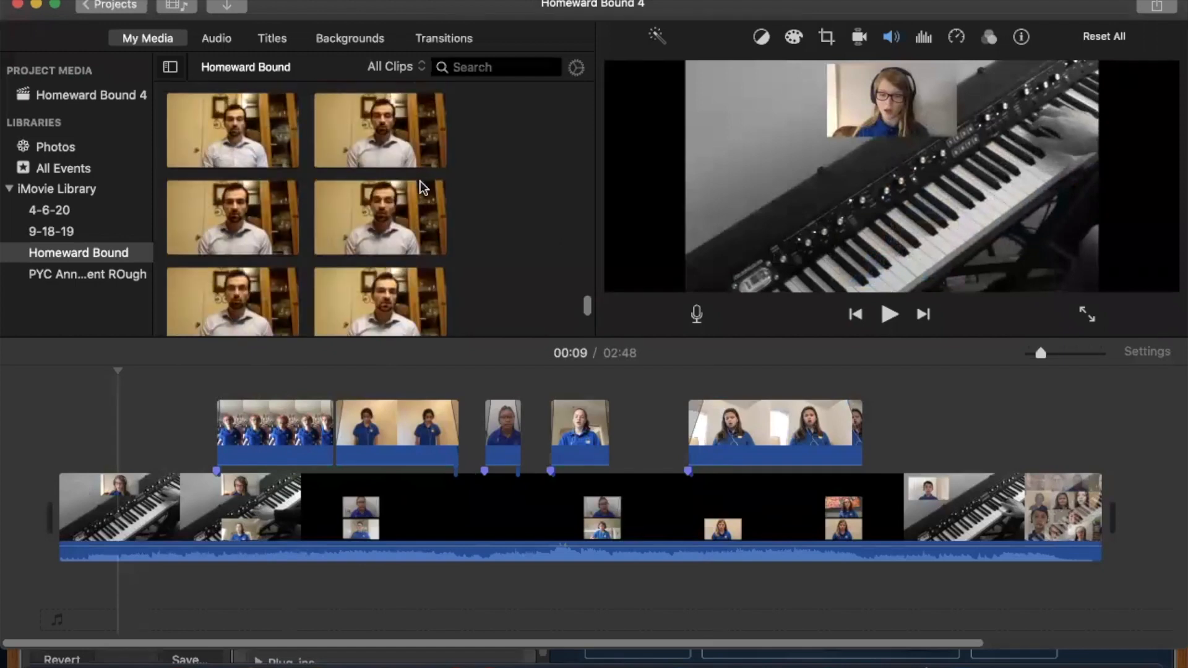
left_click(205, 527)
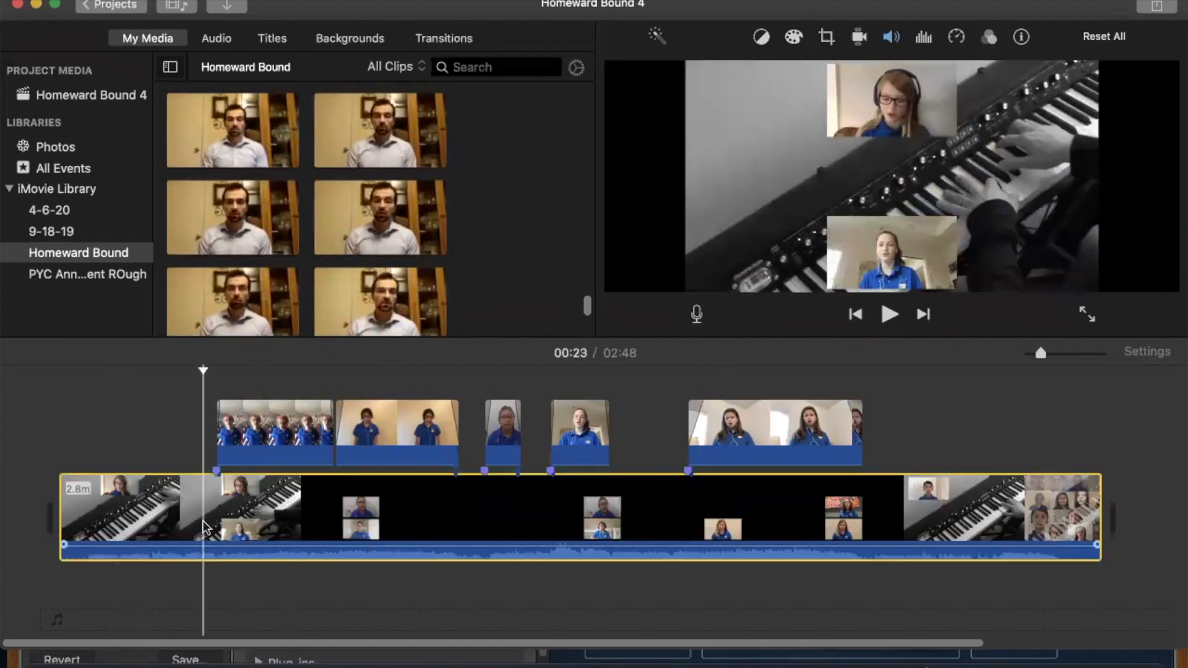
Step: Delete the base video and its overlays from the timeline, and add the exported 2.8-minute video from the Homeward Bound event as the new base
key("Delete")
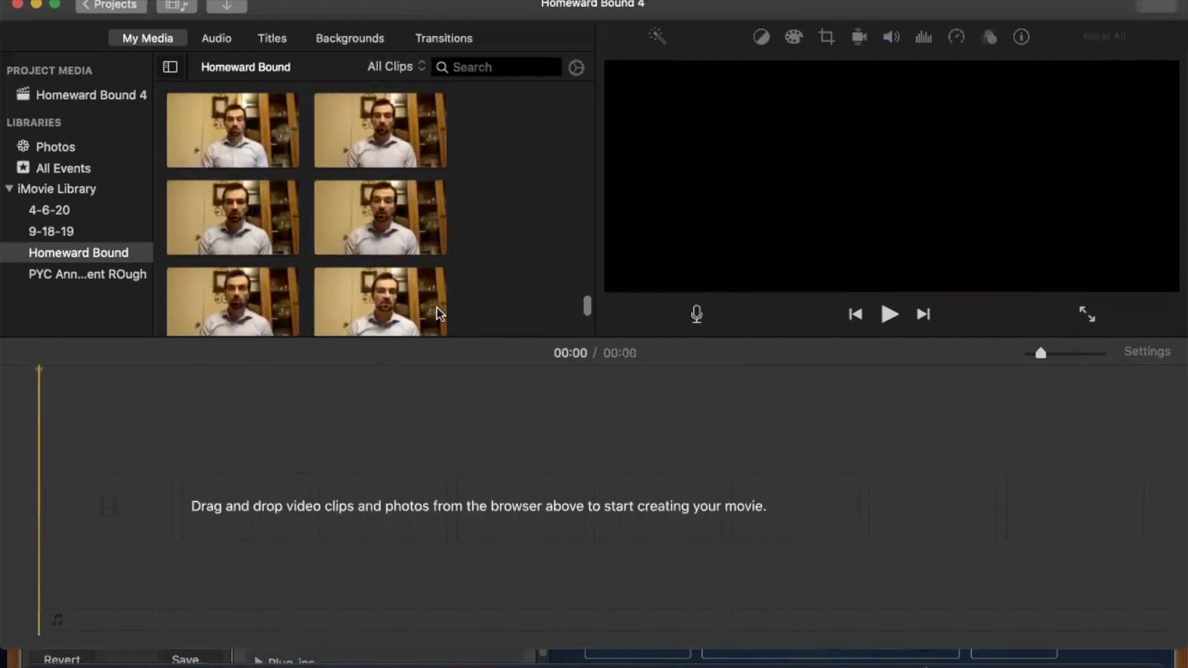
scroll(440, 312, "down", 3)
scroll(444, 313, "up", 5)
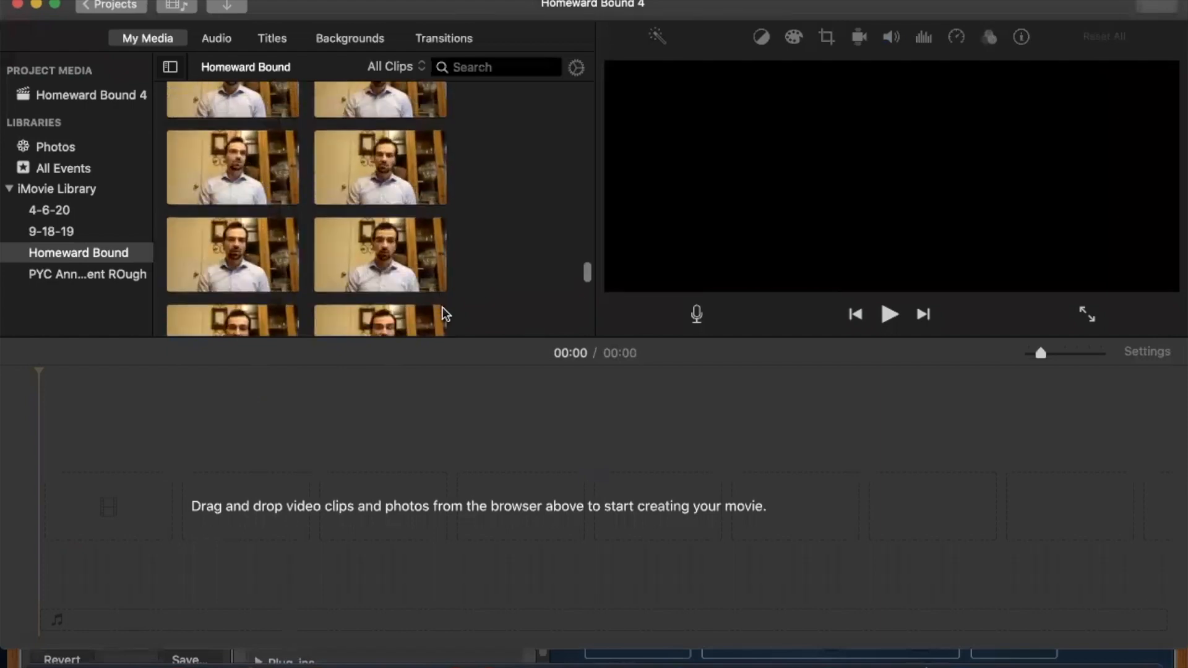
scroll(445, 314, "up", 4)
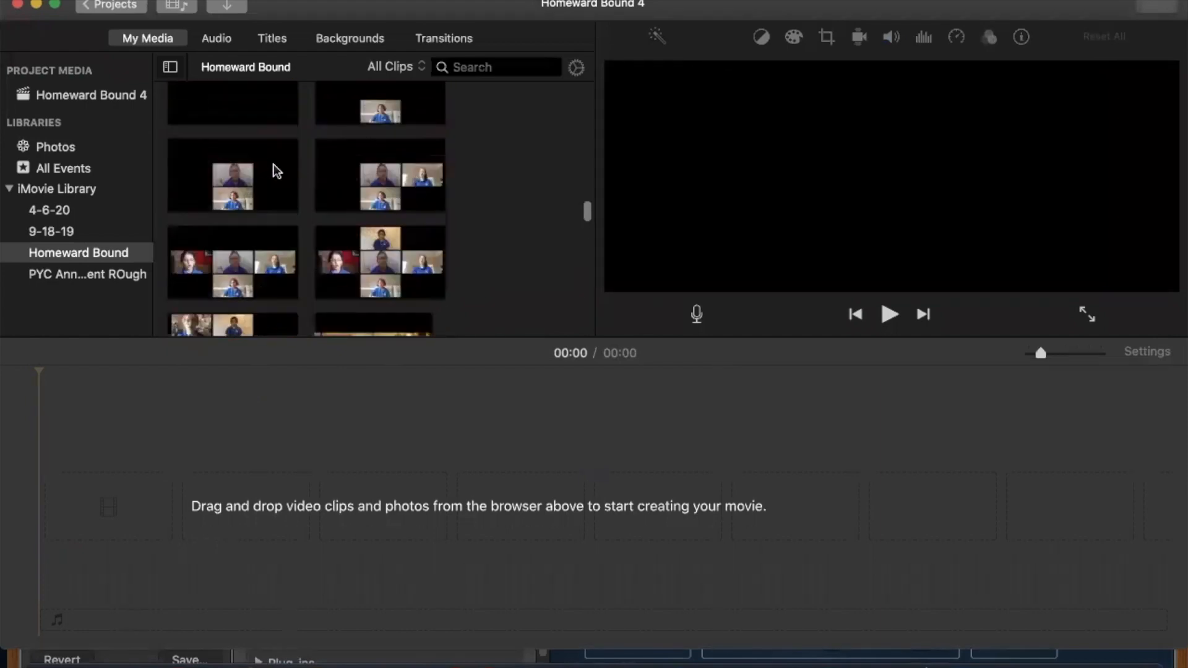
left_click_drag(235, 180, 246, 514)
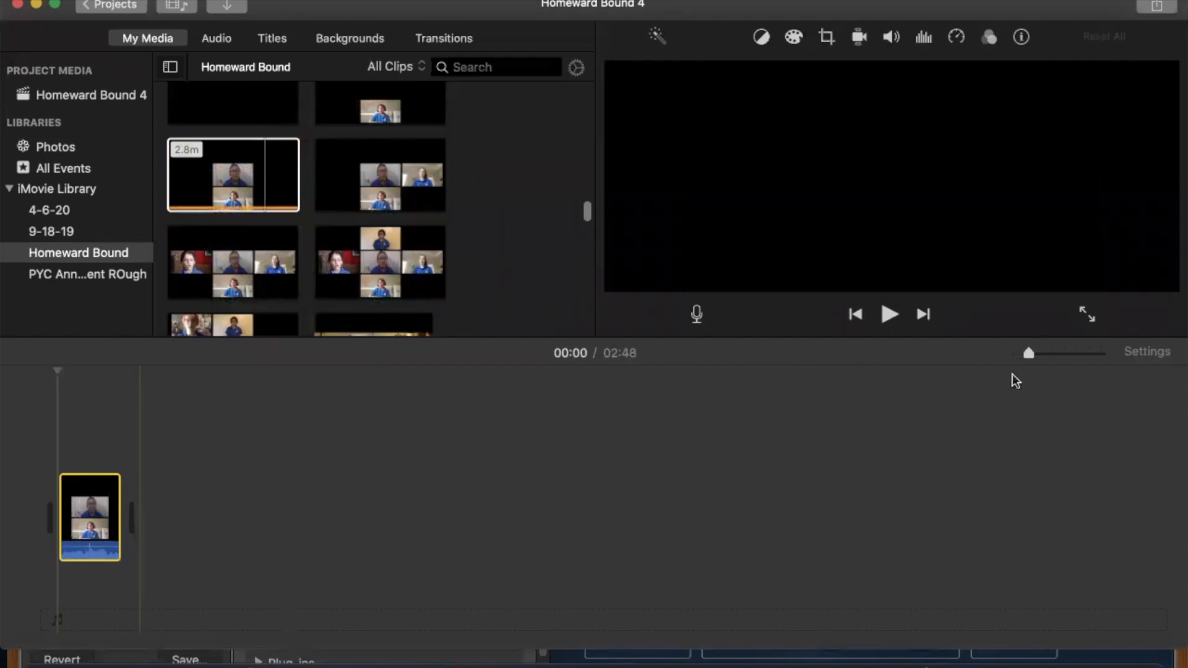
left_click_drag(1027, 353, 1062, 352)
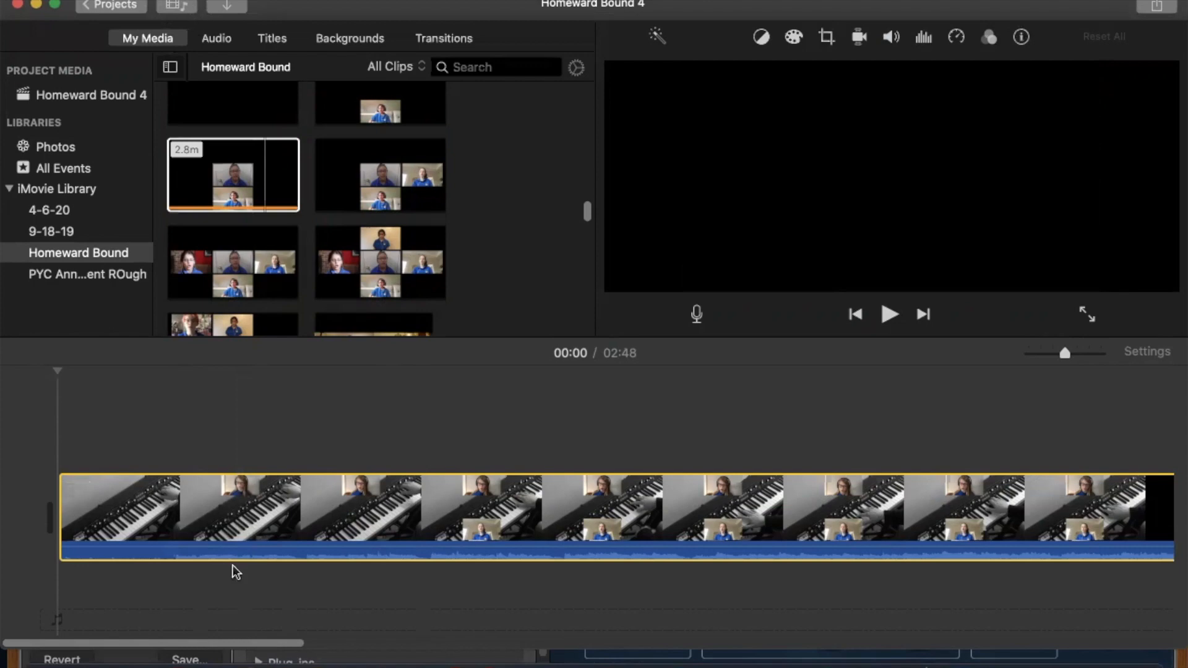
Step: Add the Homeward Bound Master - 3:29:20, 3.39 PM audio from the Virtual Choir folder beneath the base video, and mute the video's own sound
left_click(43, 657)
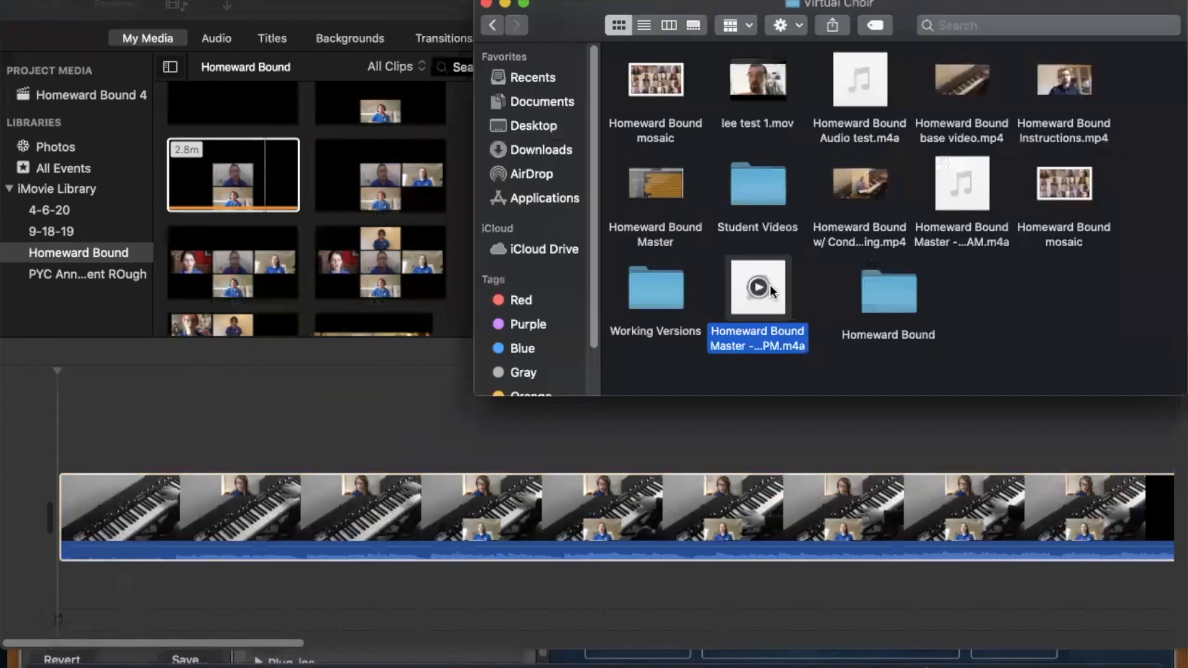
left_click_drag(773, 299, 59, 599)
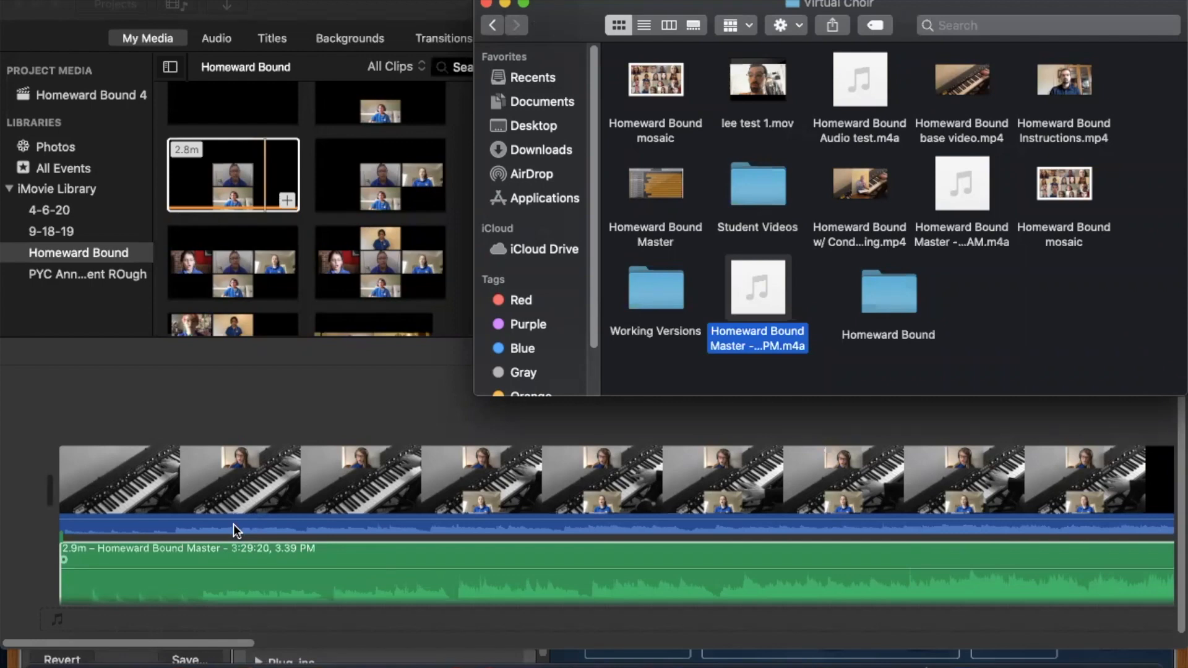
left_click(276, 462)
left_click_drag(330, 519, 331, 552)
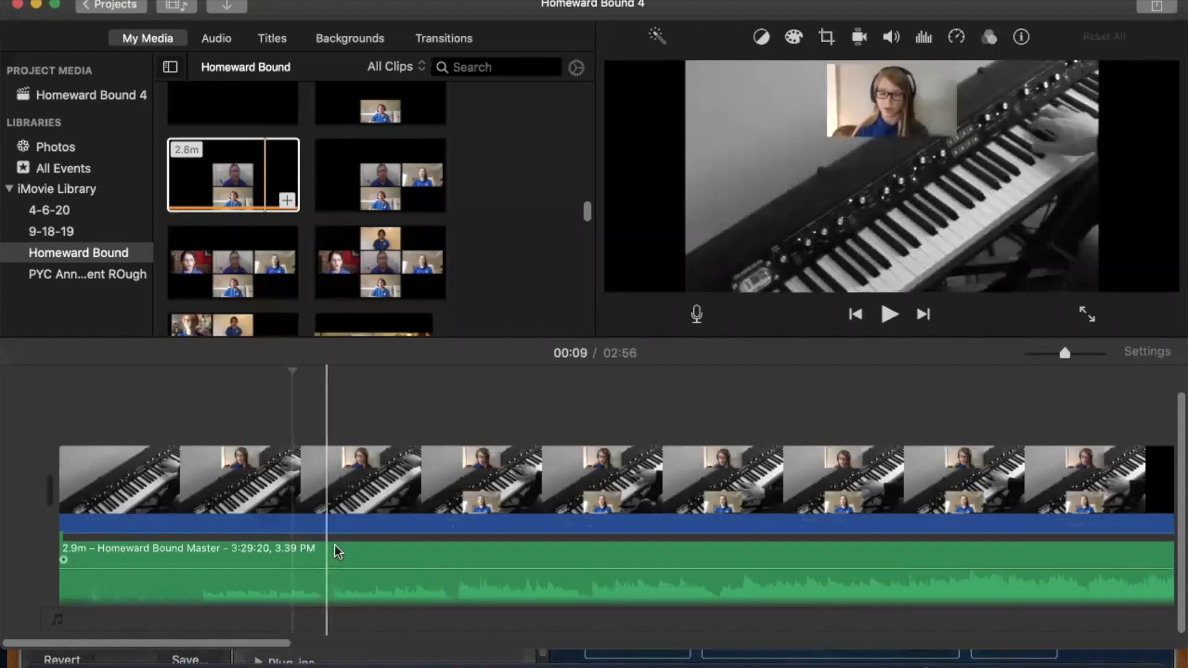
Step: Play the opening to about 00:08, trim the start of the master audio, and shift it slightly to line up with the base video
key("space")
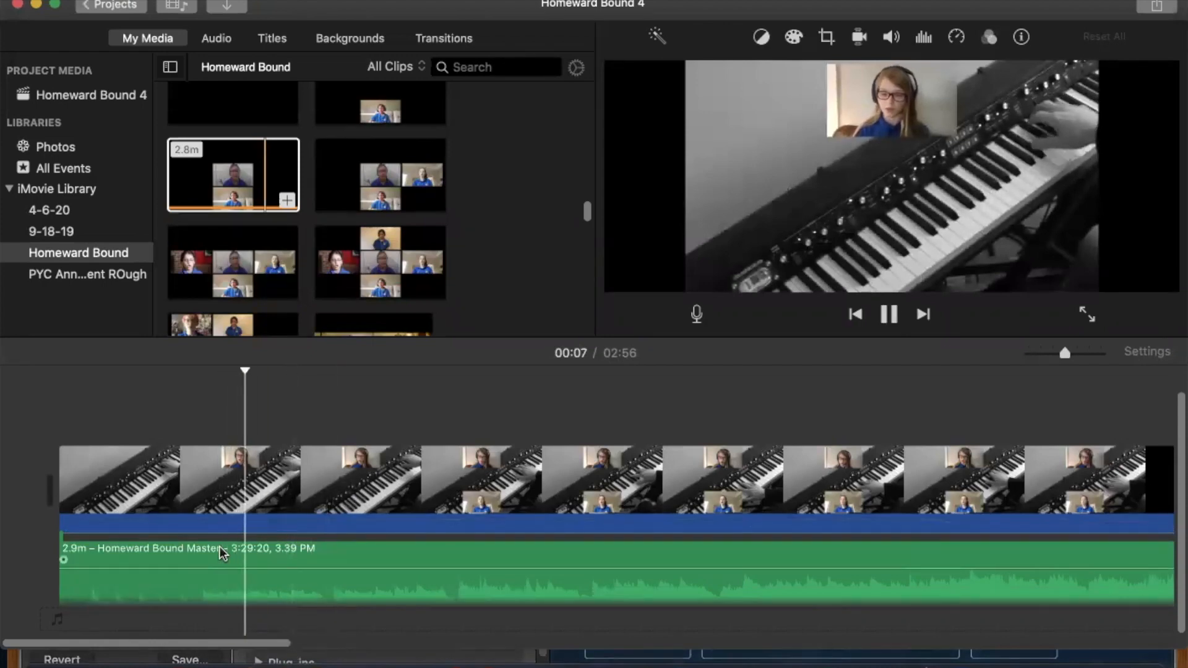
key("space")
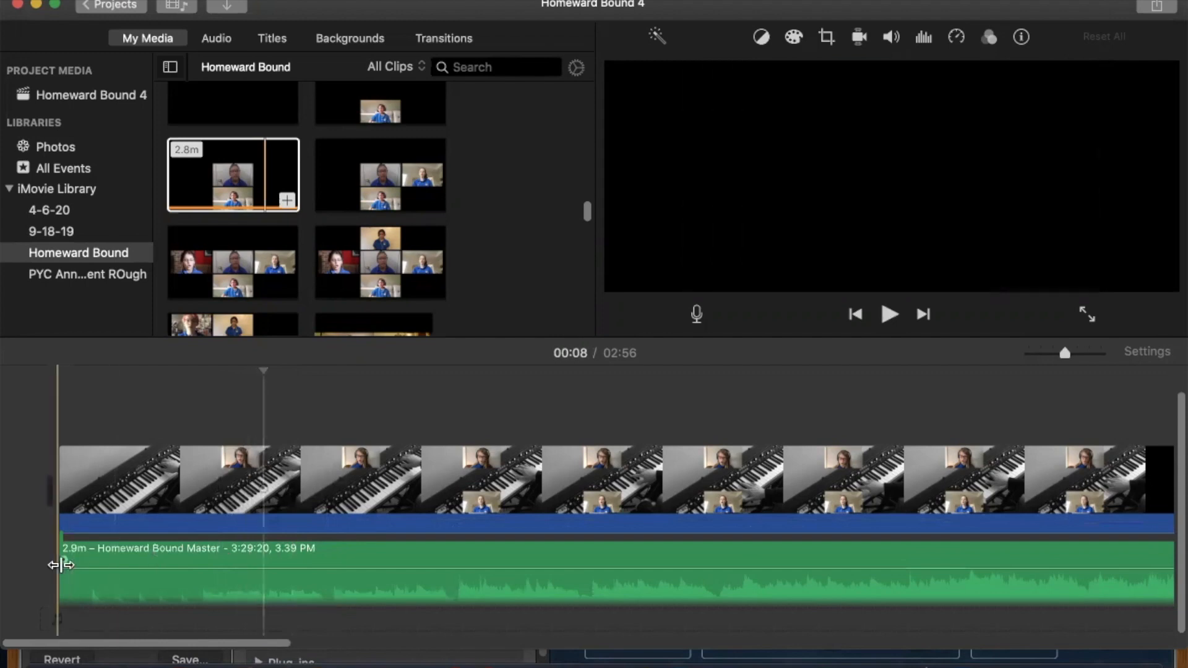
left_click_drag(60, 564, 104, 567)
left_click(317, 558)
left_click_drag(318, 558, 343, 559)
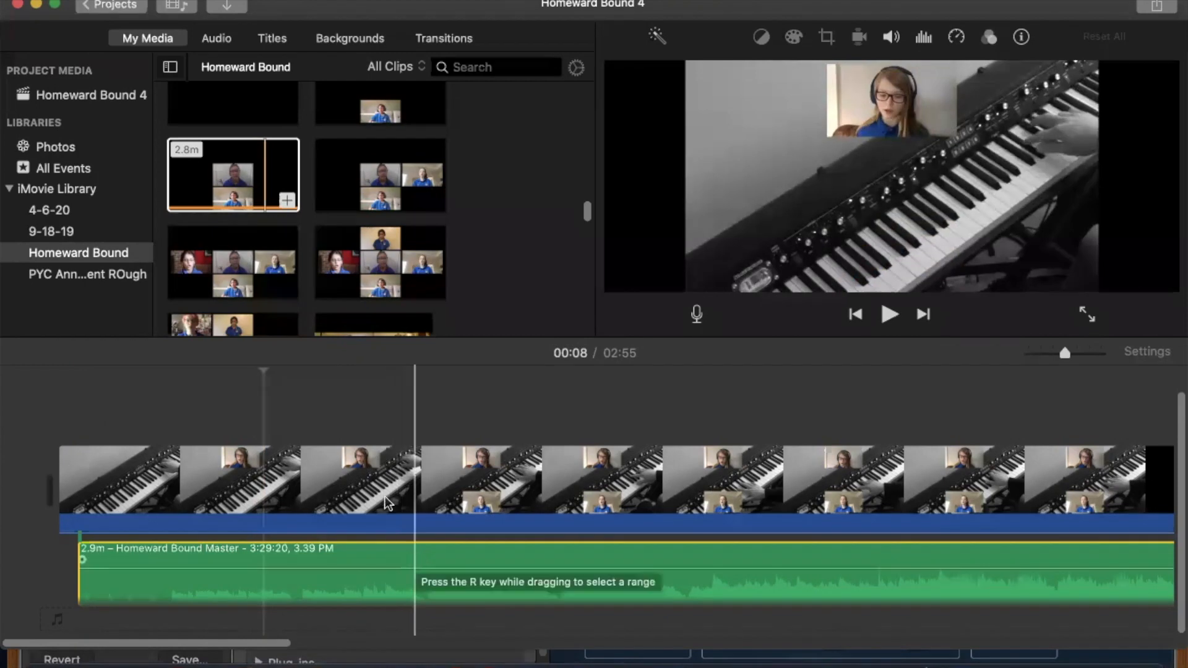
Step: Find the last exported nine-student grid video among the Homeward Bound event's clips and select it for preview
scroll(474, 289, "down", 4)
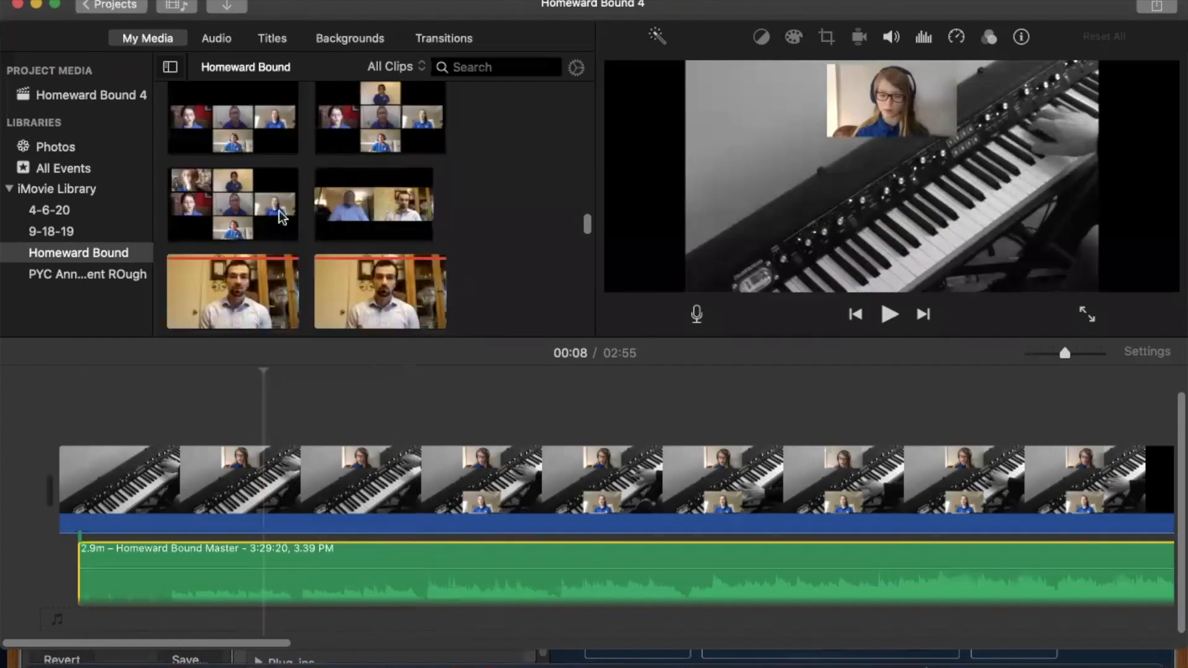
left_click(279, 216)
scroll(509, 266, "down", 10)
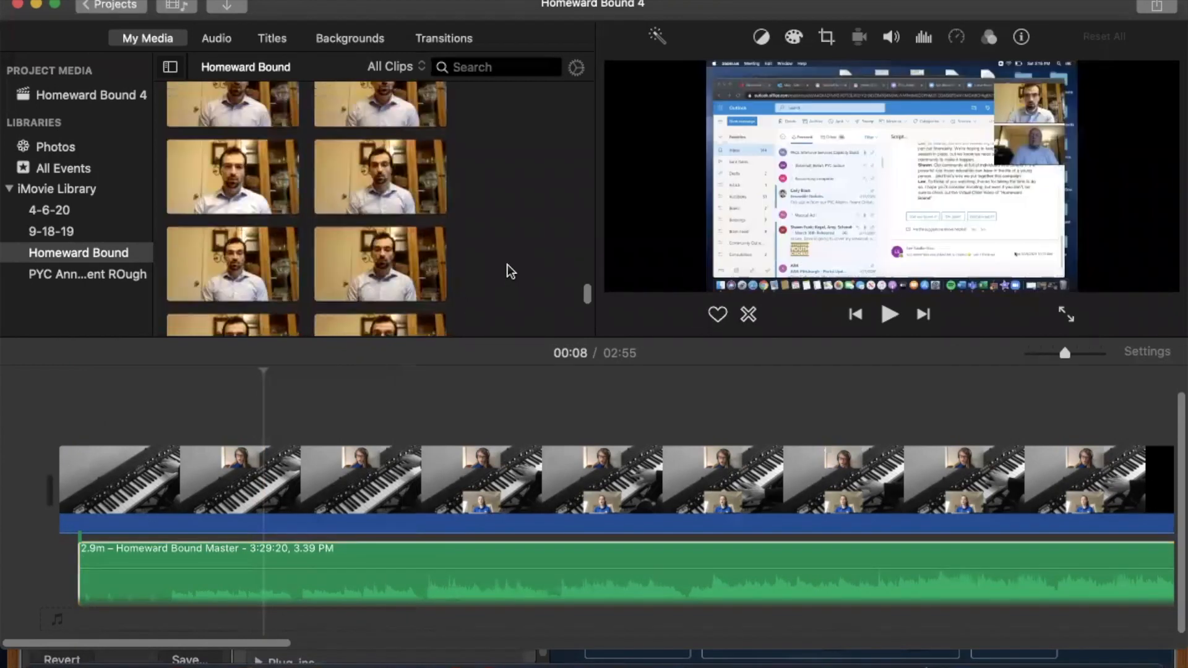
left_click(390, 266)
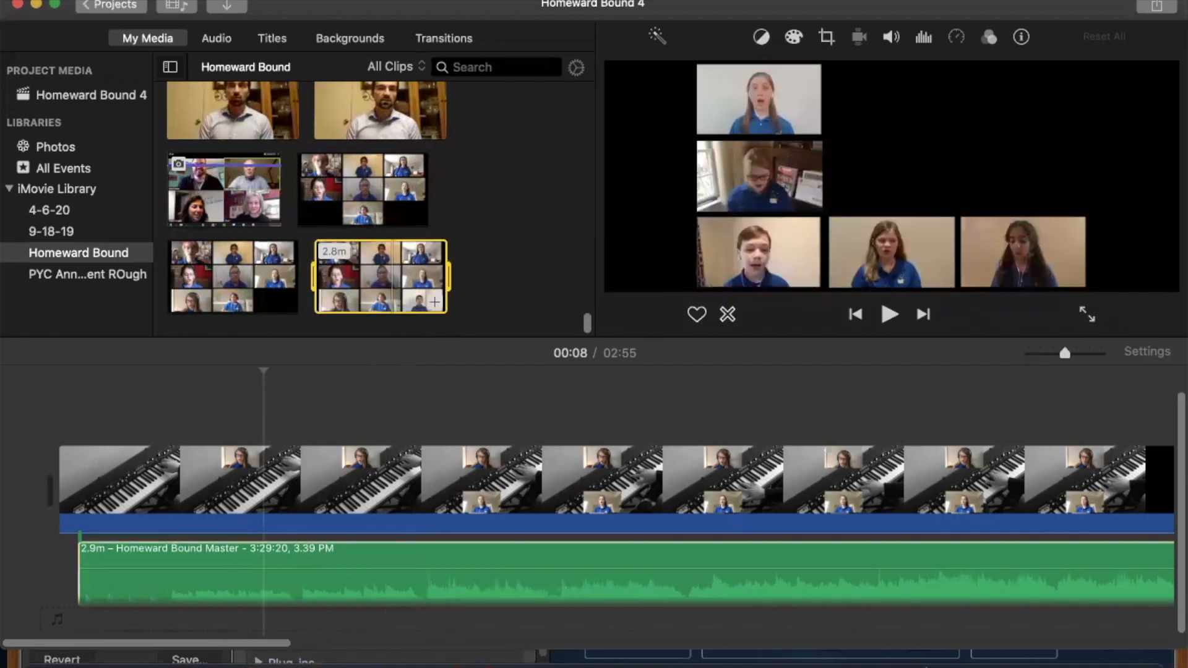
Step: Leave the current project, open Homeward Bound 7, and play its opening to about 00:04
left_click(111, 5)
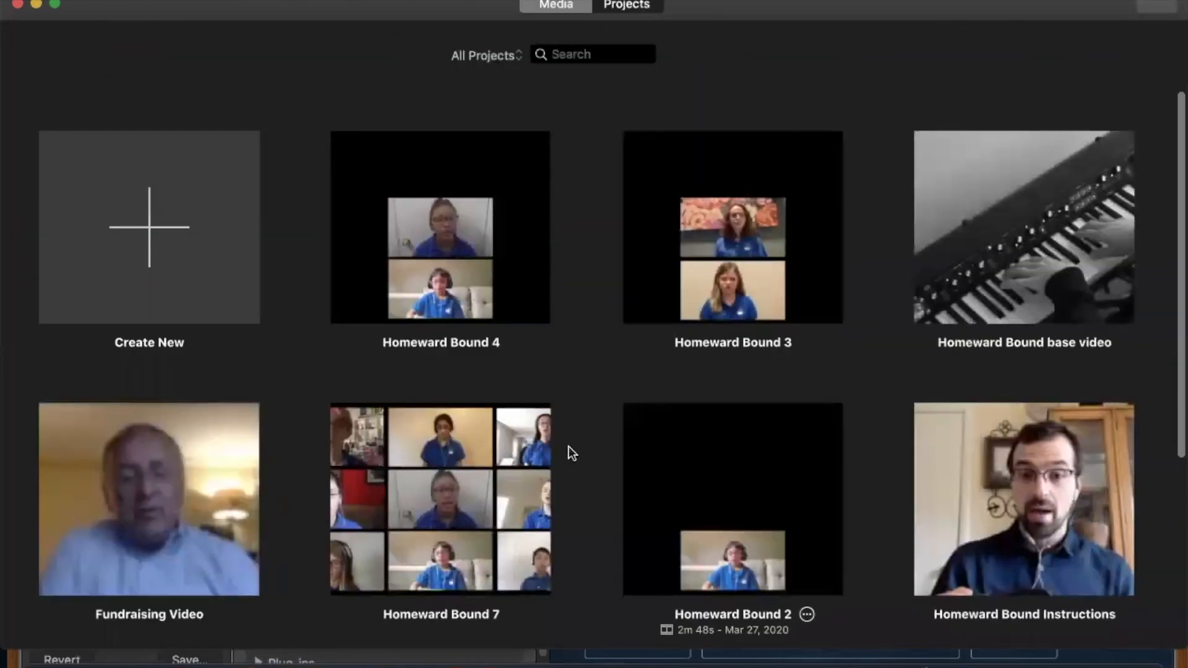
scroll(569, 447, "down", 2)
left_click(478, 457)
double_click(477, 452)
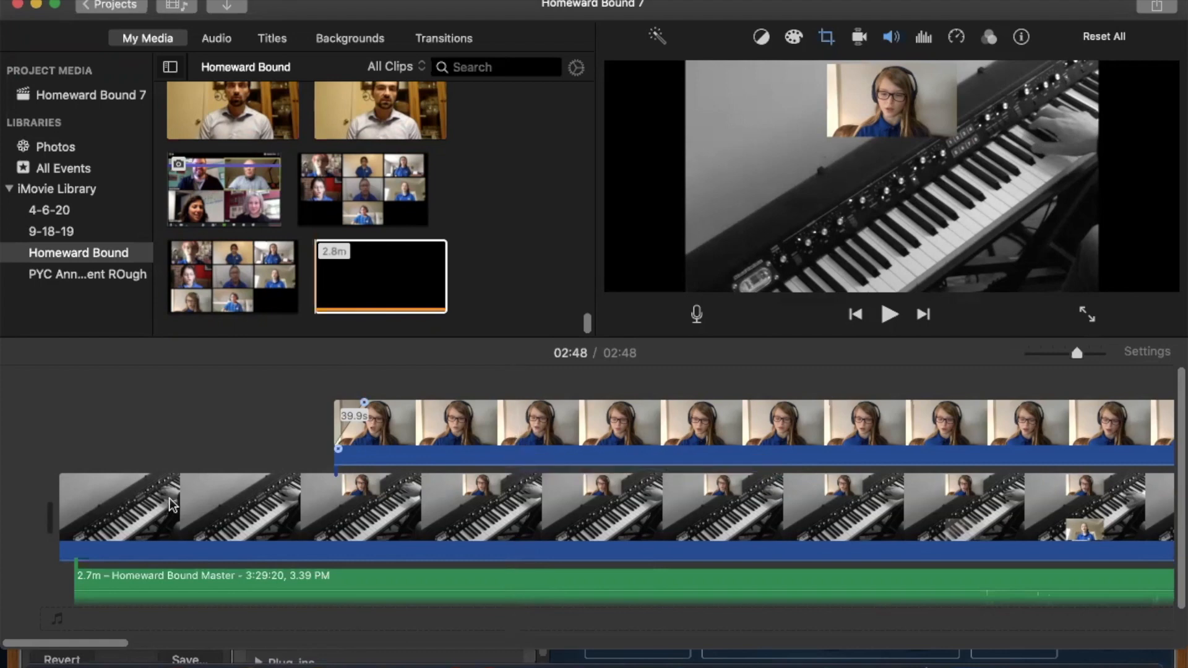
key("space")
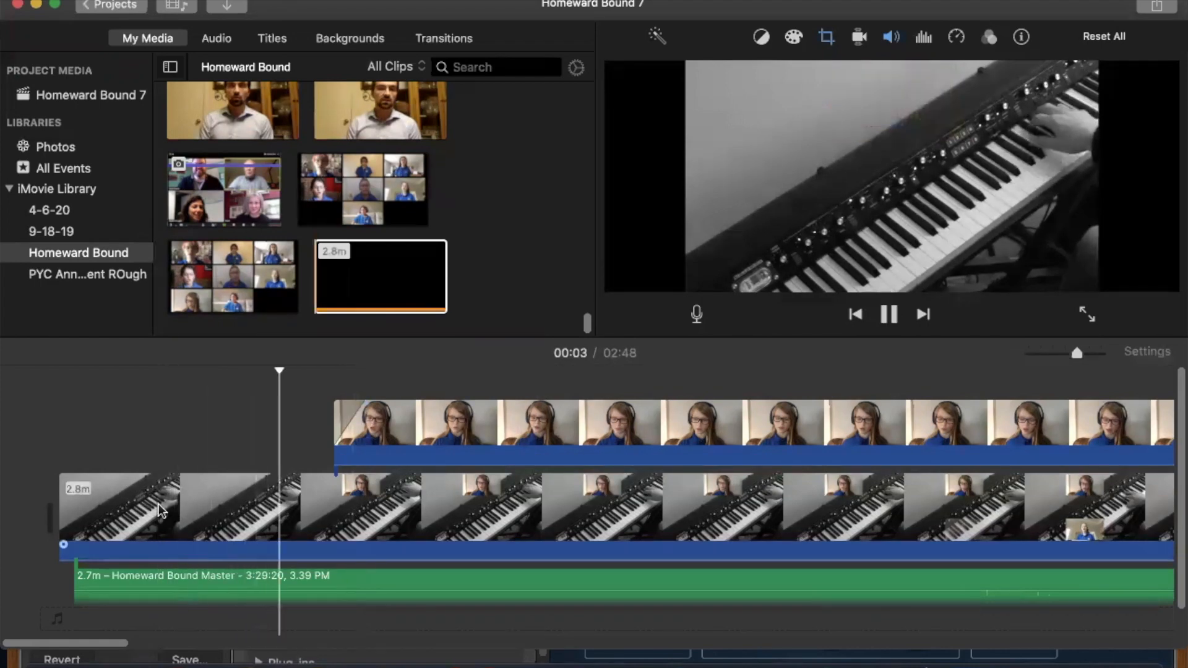
key("space")
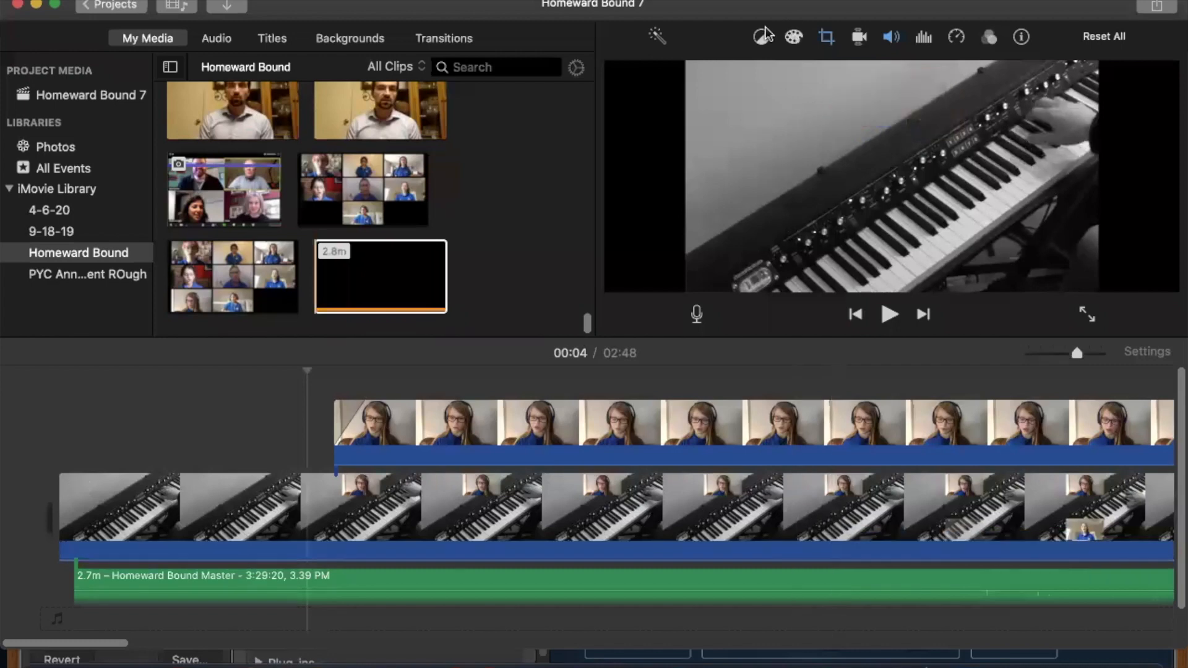
Step: Try the Split Screen overlay style on the first student's overlay clip in place of Picture in Picture
left_click(594, 433)
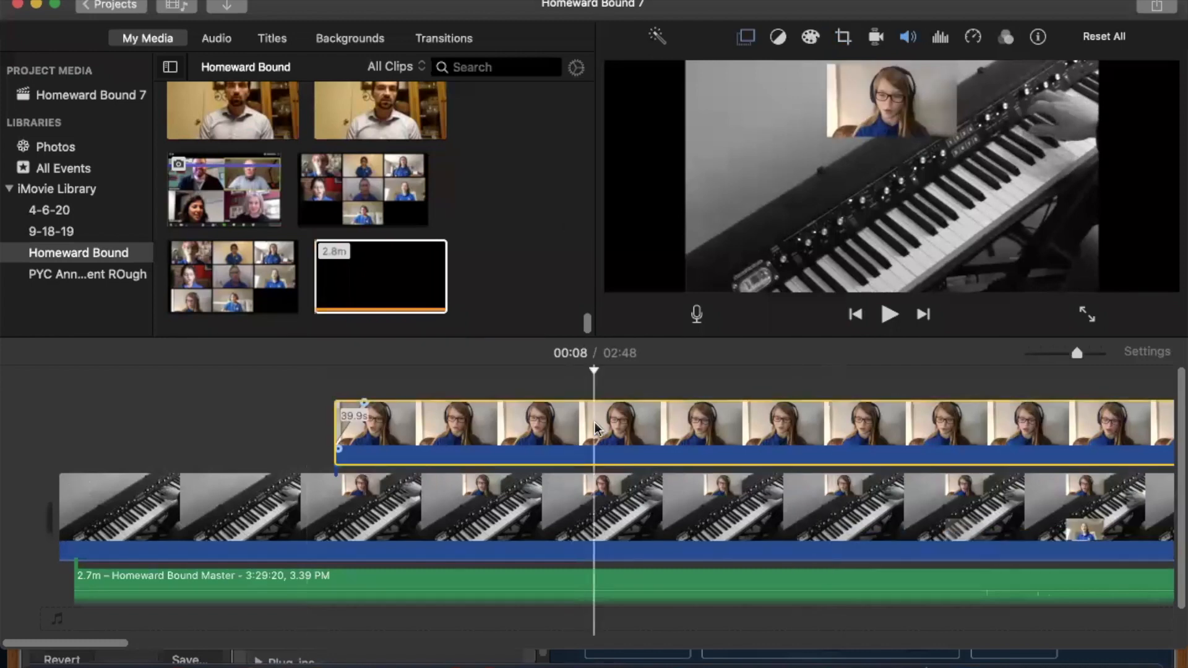
left_click(625, 438)
left_click(746, 37)
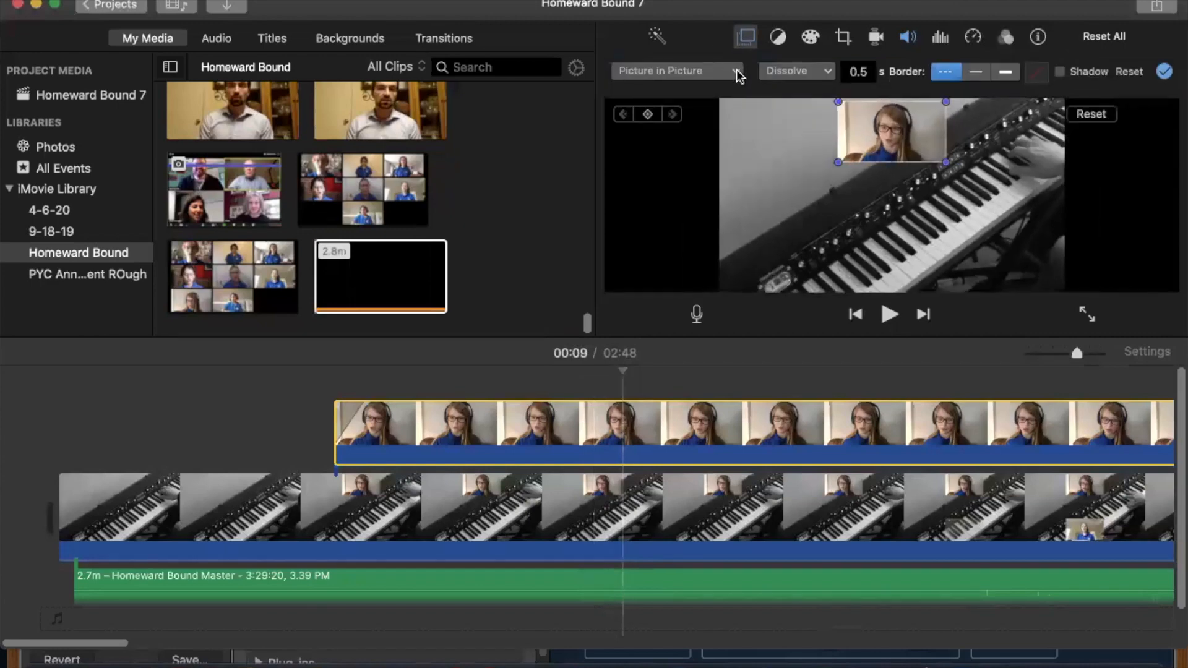
left_click(737, 73)
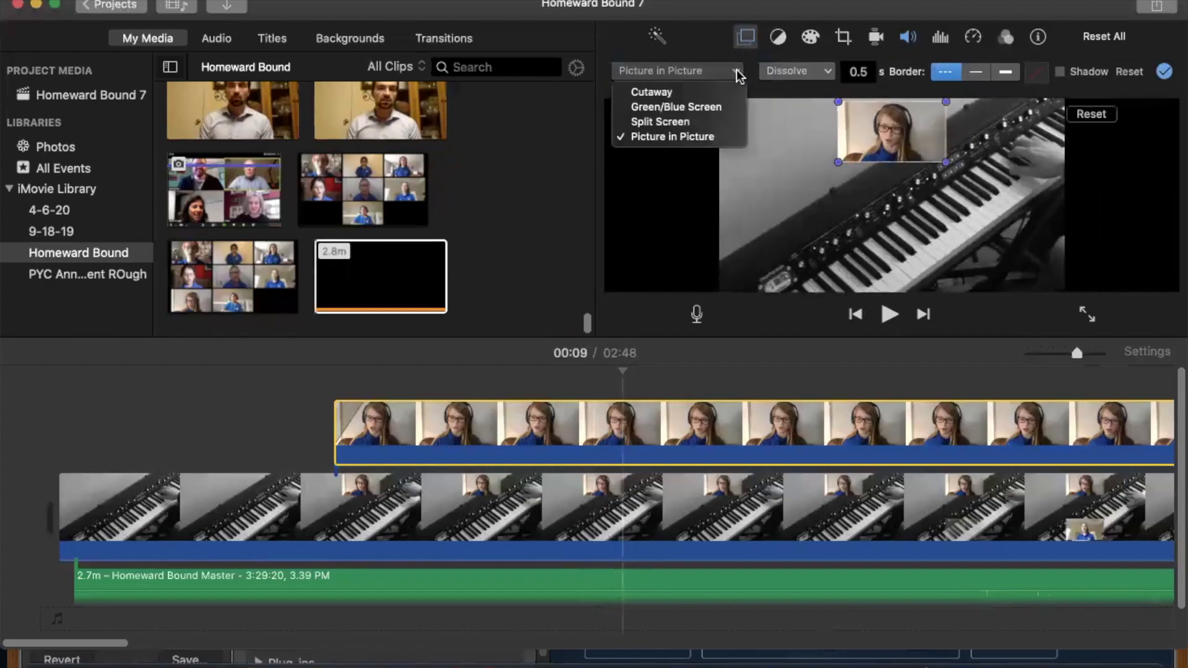
left_click(702, 119)
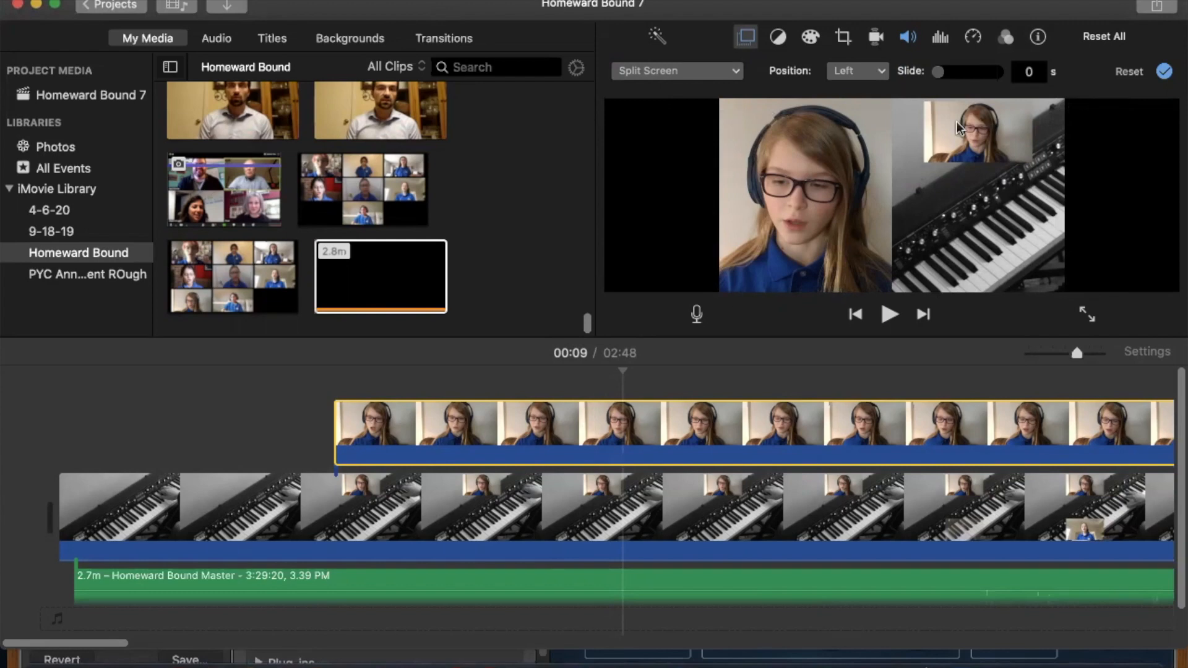
Step: Set the first student's overlay clip back to Picture in Picture, and move its inset to the lower middle of the frame
left_click(595, 495)
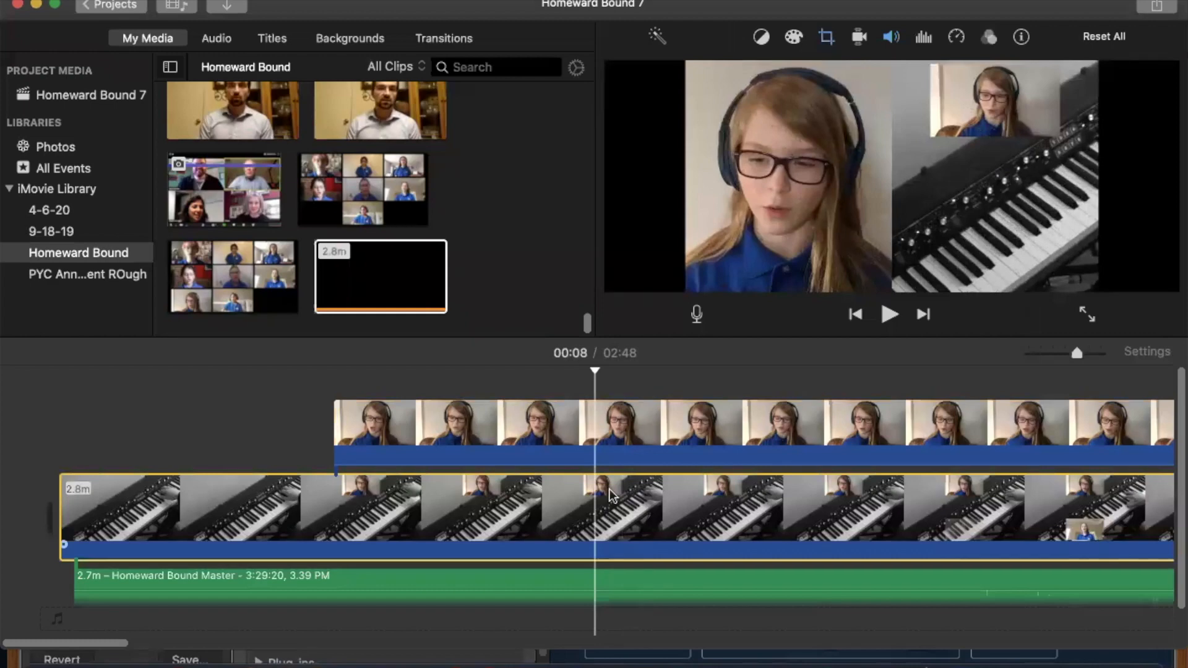
left_click(630, 433)
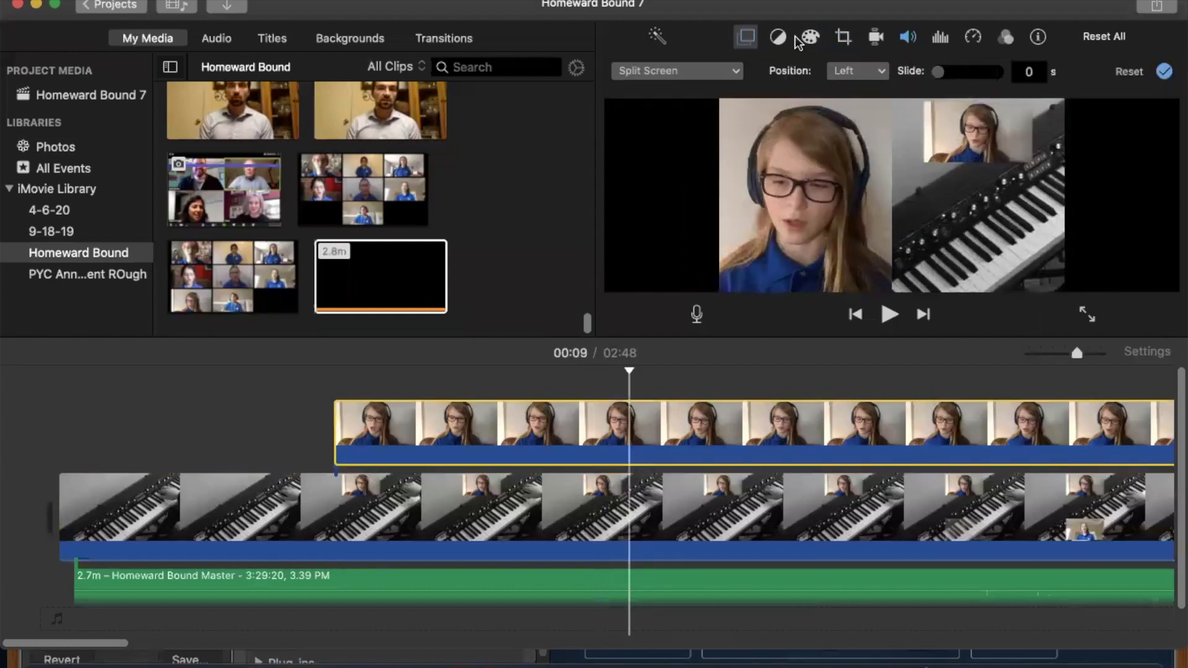
left_click(721, 73)
left_click(687, 135)
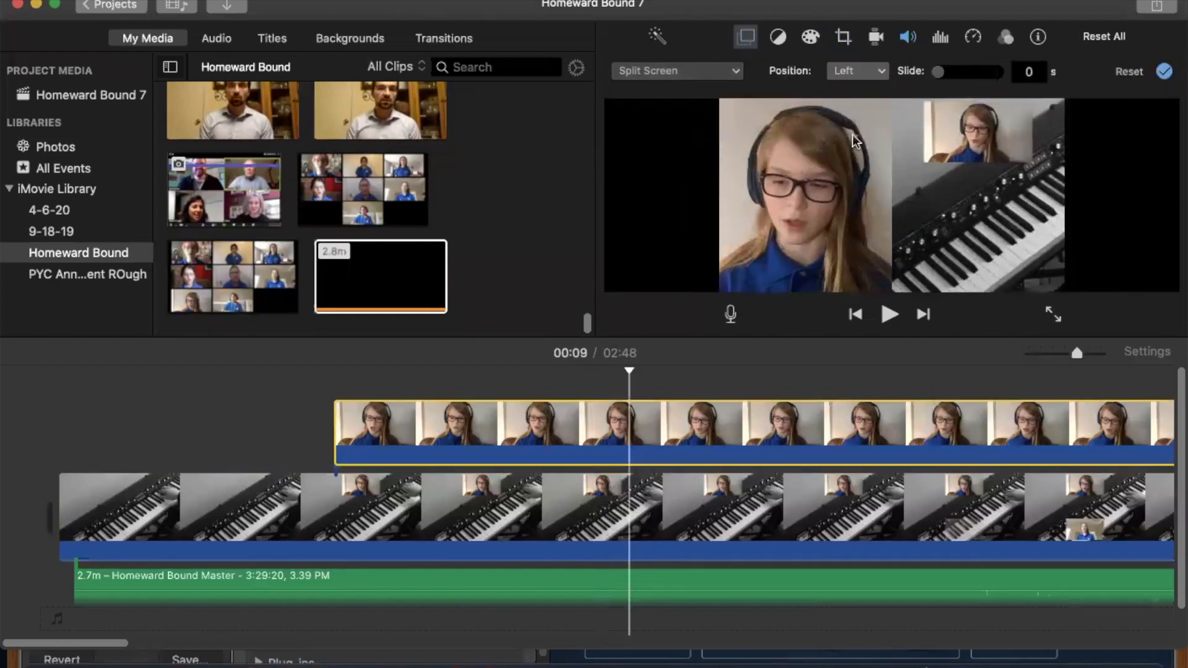
left_click_drag(971, 148, 828, 215)
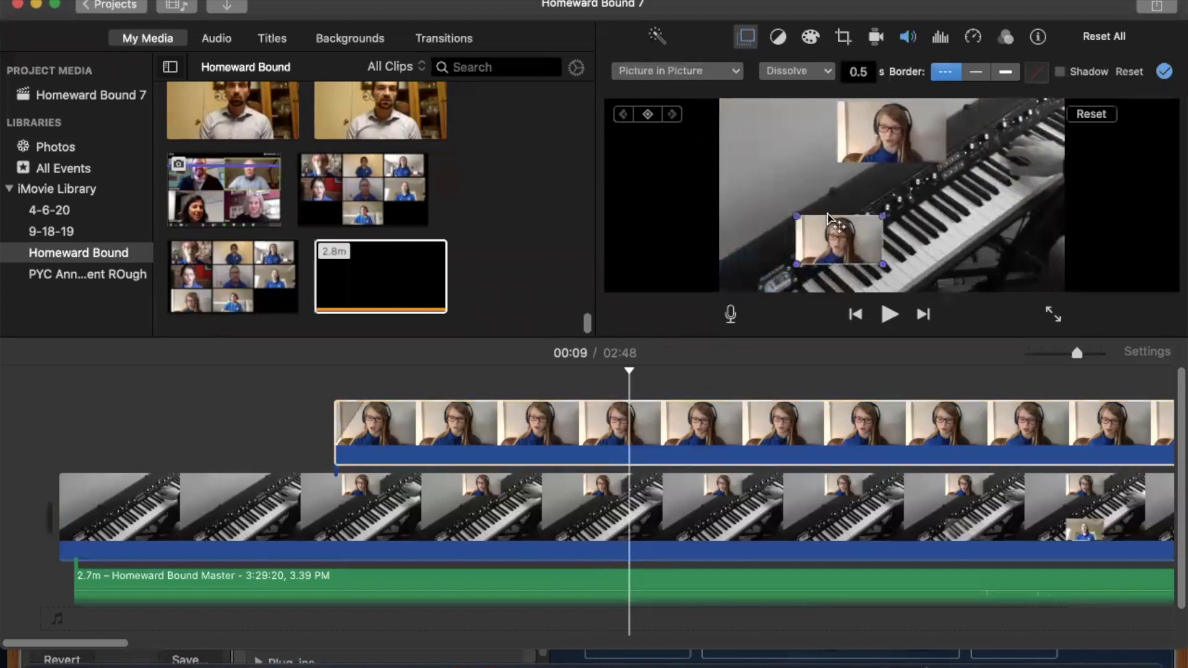
Step: Apply the Ken Burns effect to the first student's overlay clip, shrinking the end frame into the upper-left part of the picture
left_click(844, 37)
left_click(798, 76)
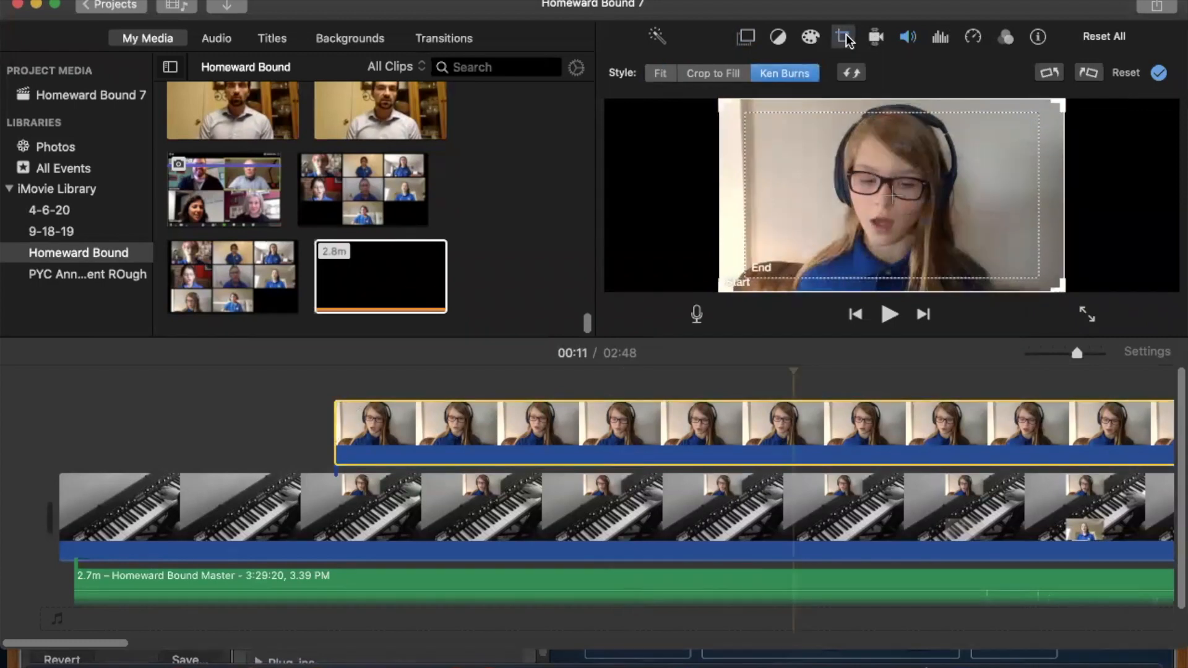
left_click(1159, 73)
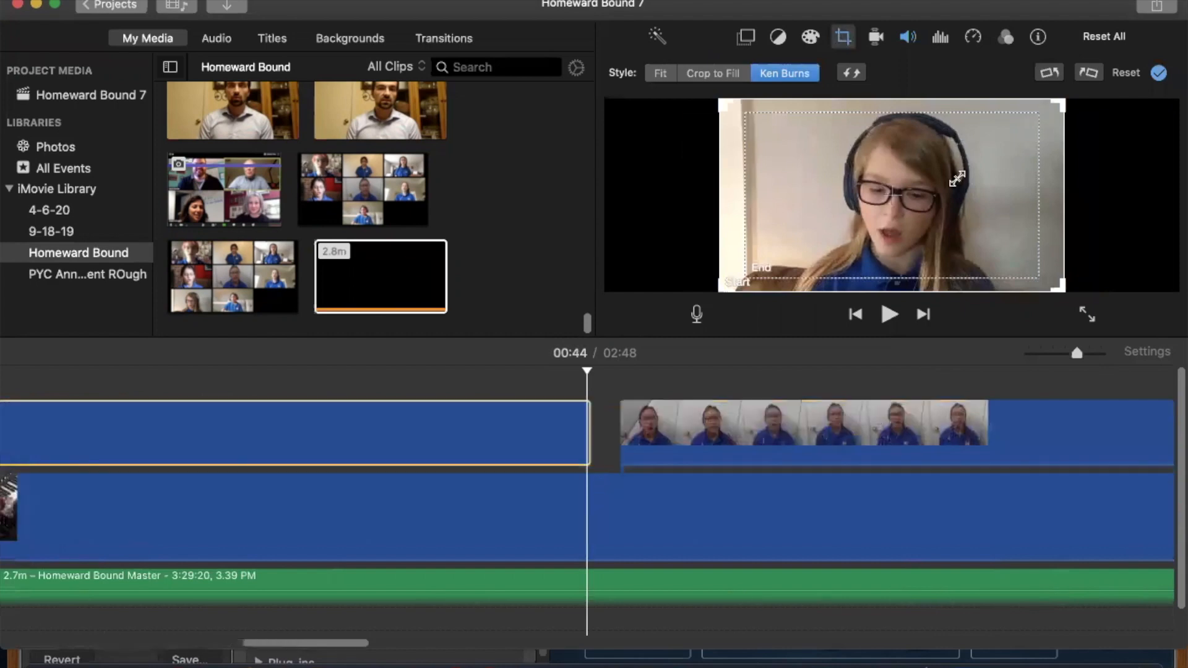
left_click_drag(867, 218, 835, 166)
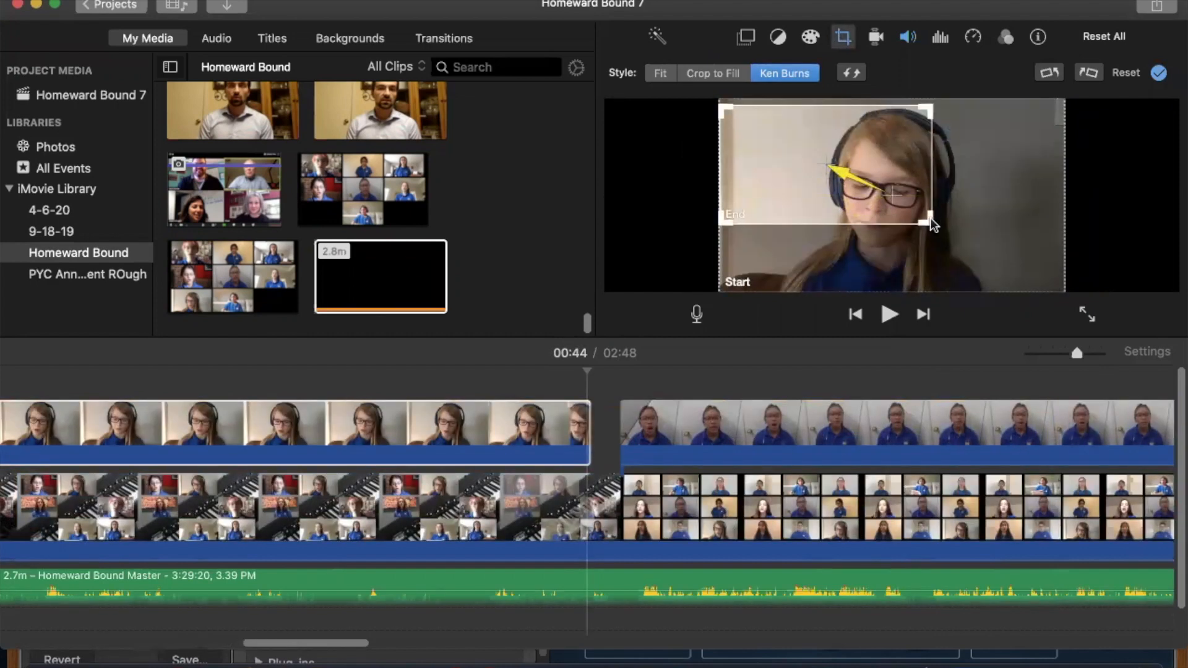
left_click_drag(928, 218, 864, 184)
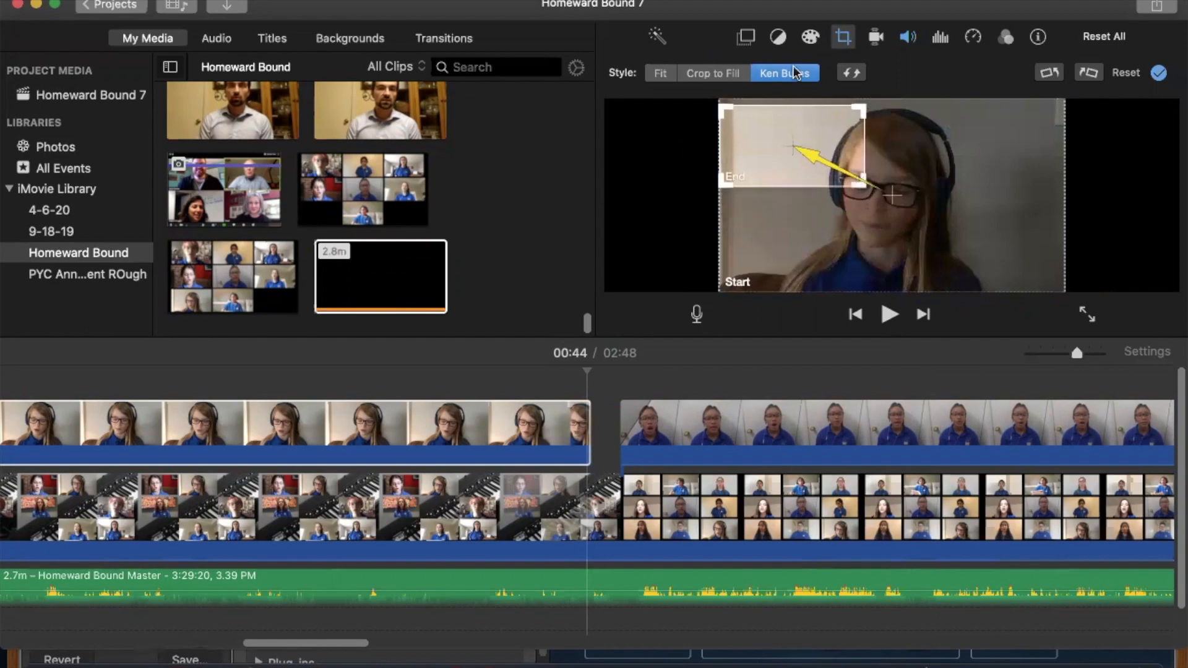
left_click(1159, 74)
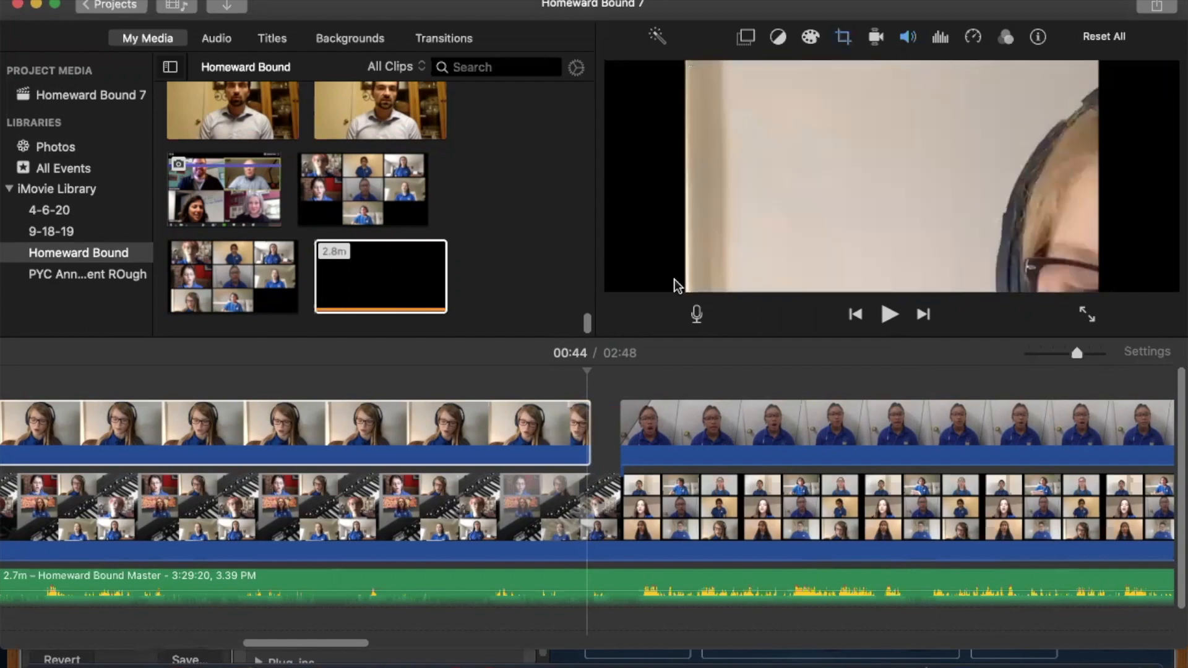
Step: Play the first student's overlay clip to about 00:24 to review its Ken Burns movement
left_click_drag(334, 645, 173, 649)
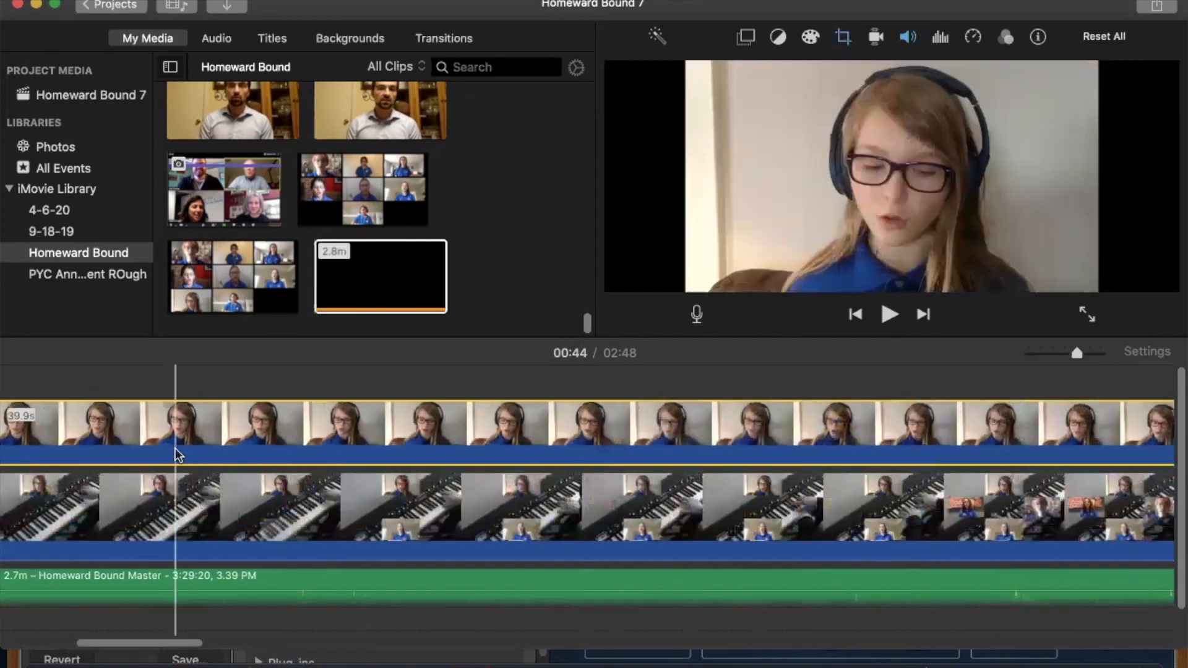
key("space")
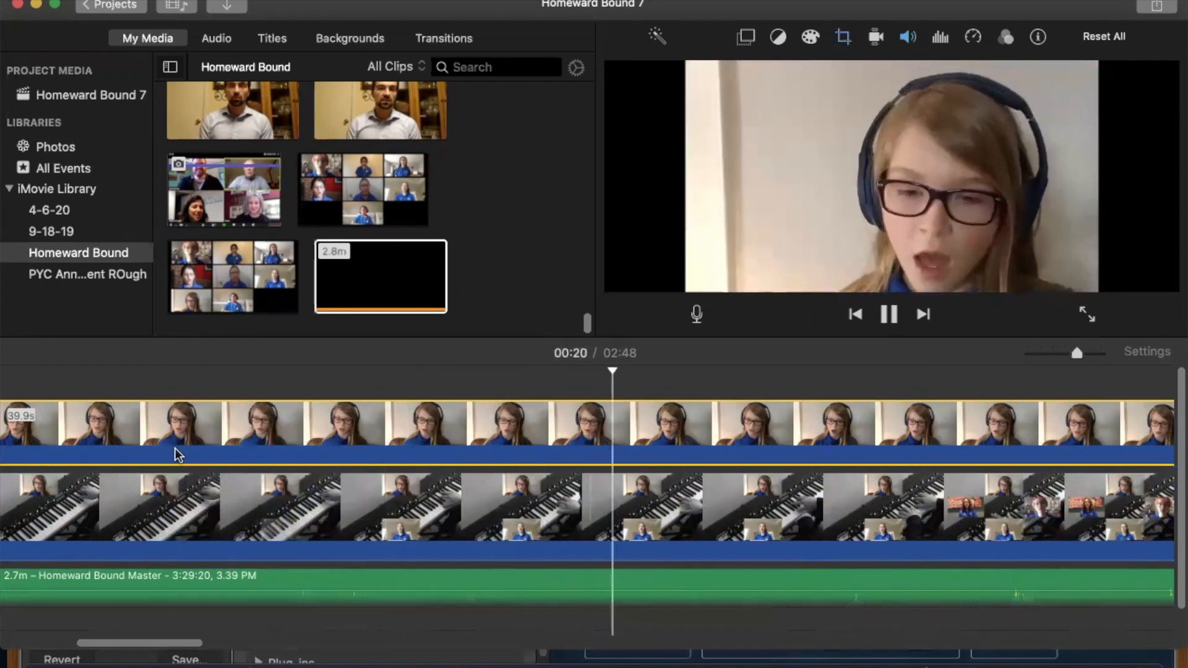
left_click(890, 309)
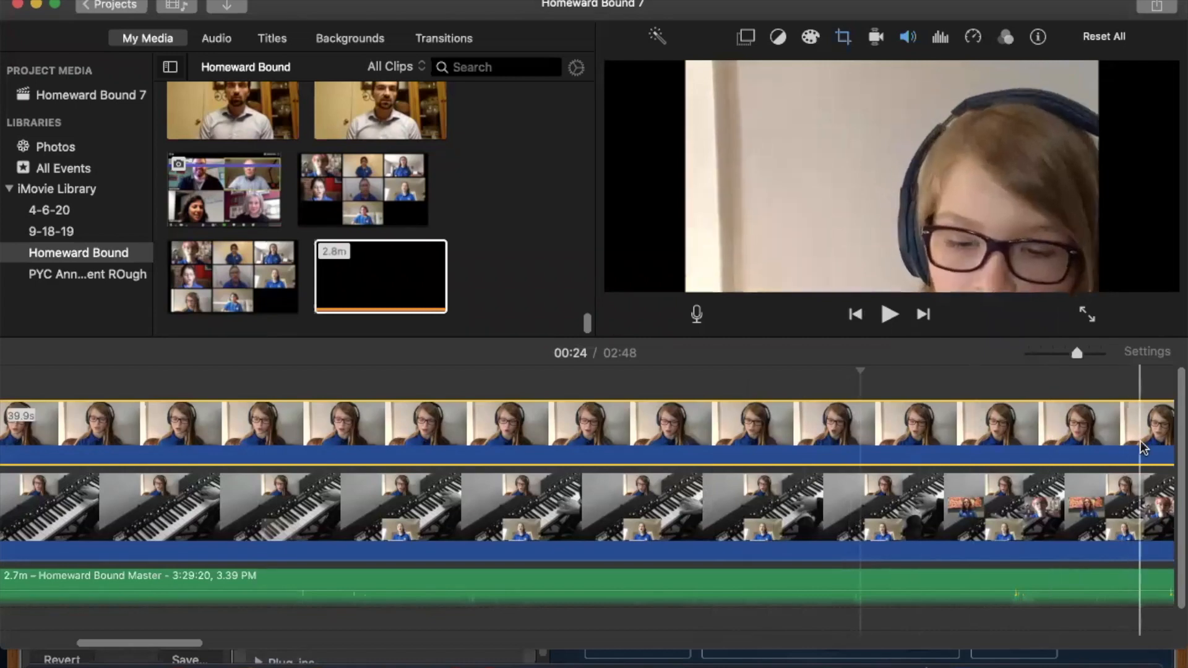
Step: Reverse the overlay clip's Ken Burns movement to start on the small upper-left area and end on nearly the full frame
left_click(843, 38)
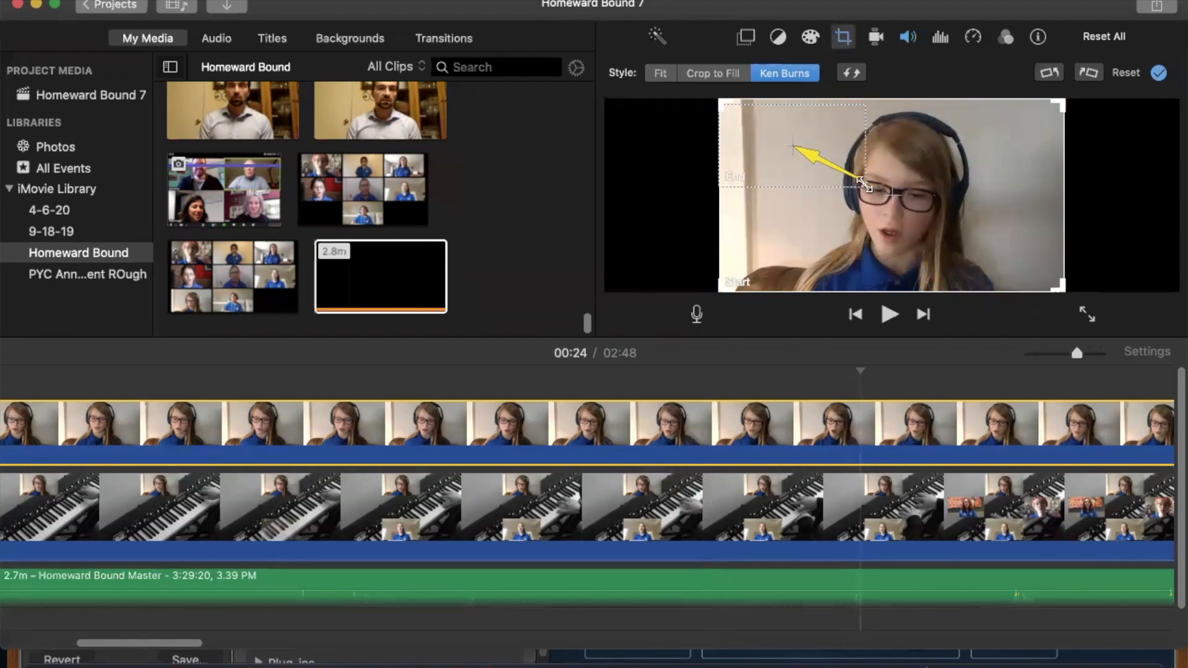
mouse_move(1062, 287)
left_mouse_down()
mouse_move(832, 176)
mouse_move(1073, 290)
left_mouse_up()
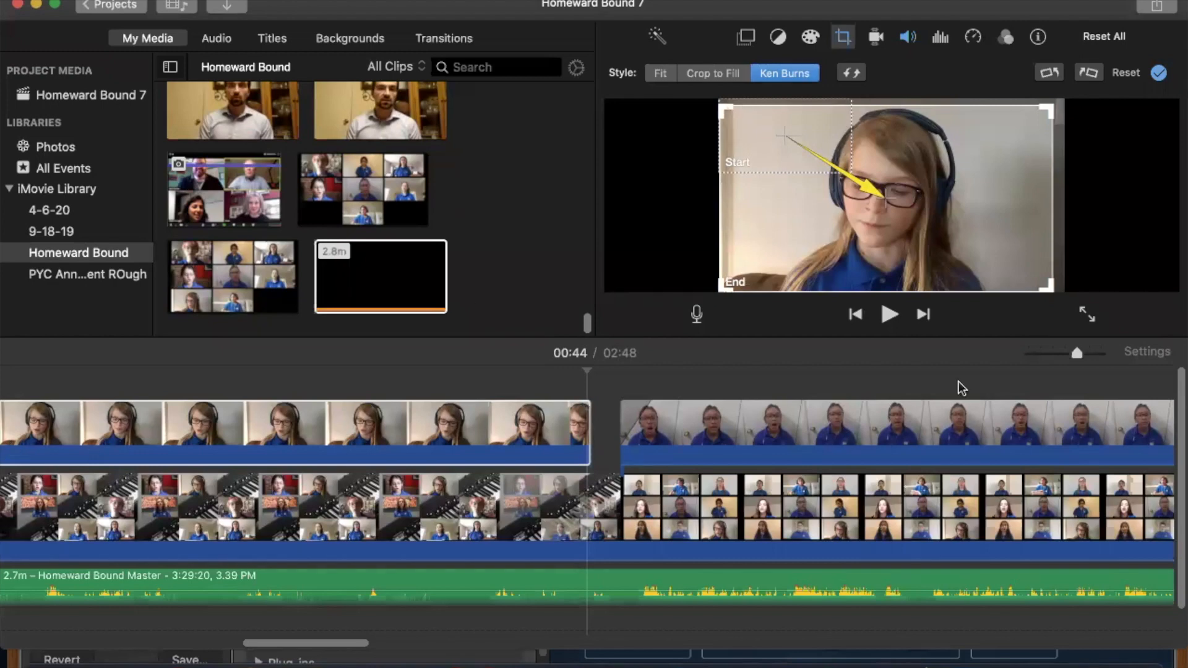
left_click(1158, 72)
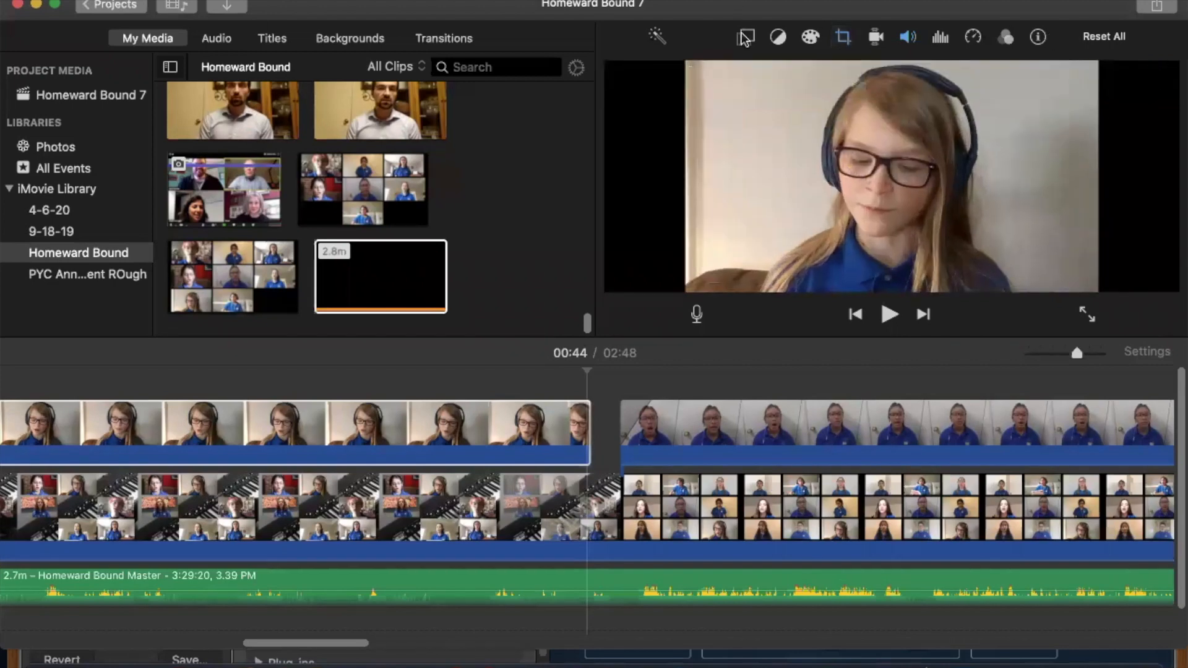